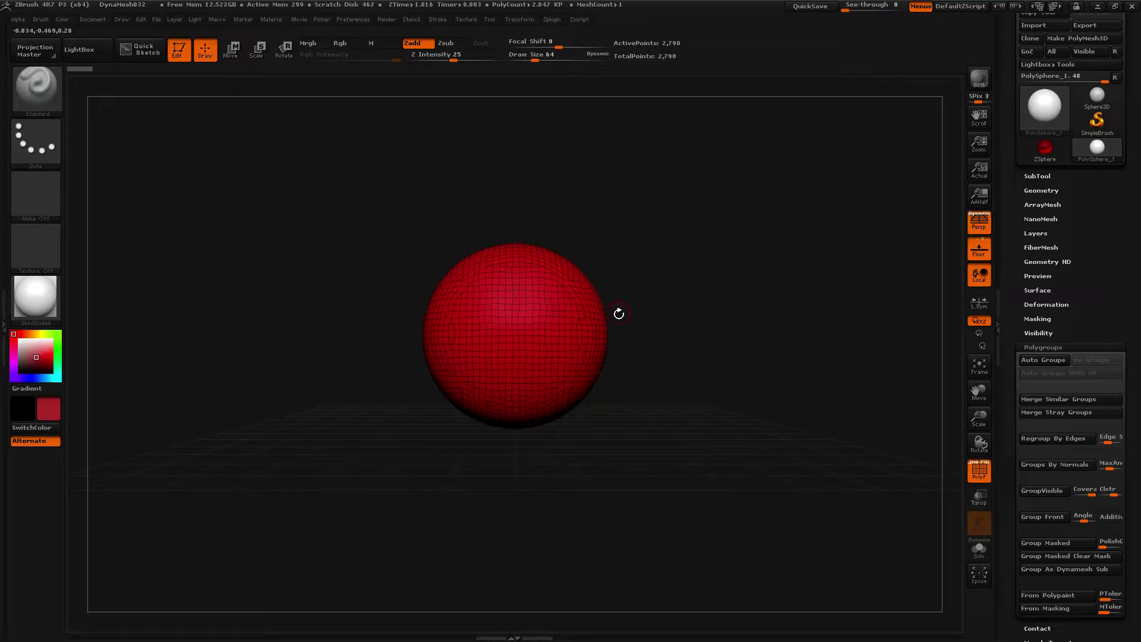
Load a fresh DynaMesh032 sphere project from the LightBox projects
left_click_drag(654, 345, 643, 354)
right_click_drag(636, 332, 674, 439, "ctrl")
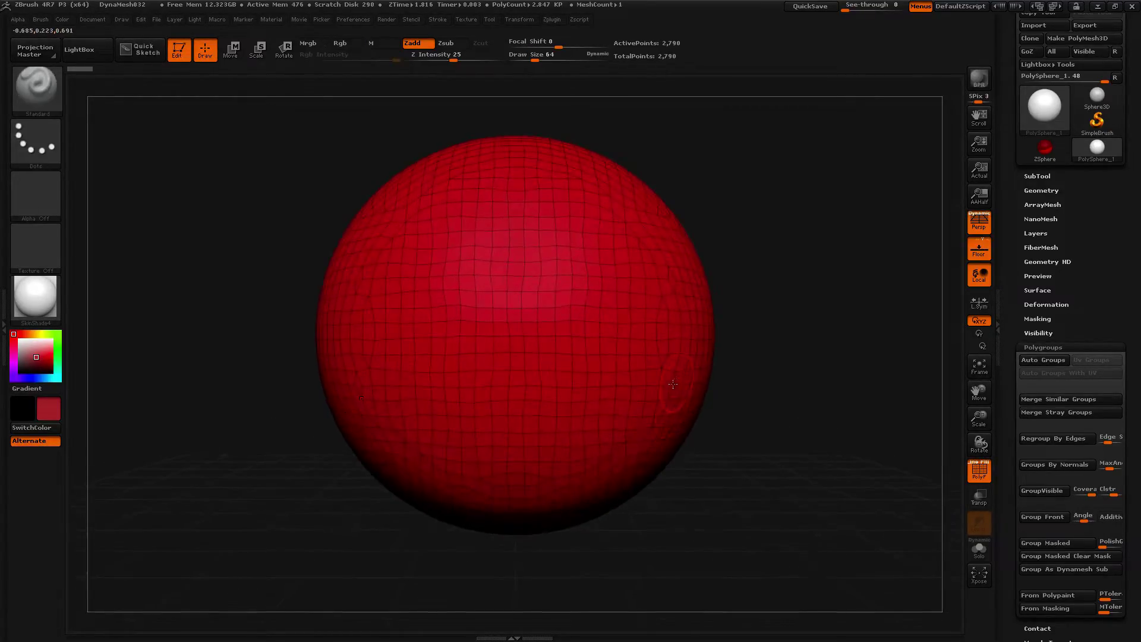
left_click(89, 50)
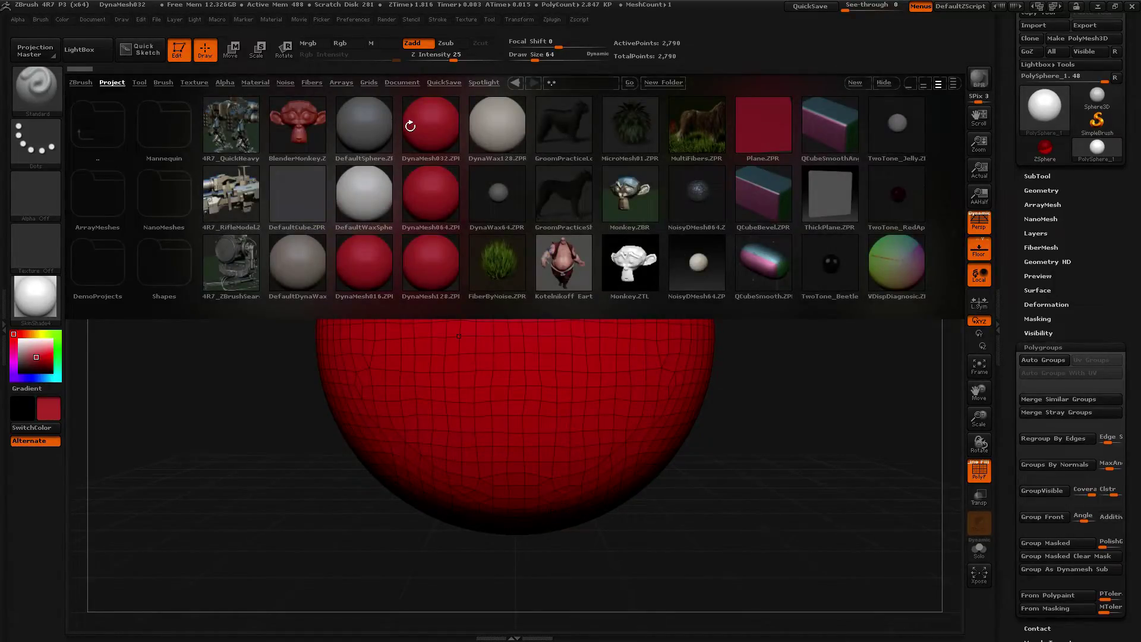
double_click(411, 126)
left_click(626, 372)
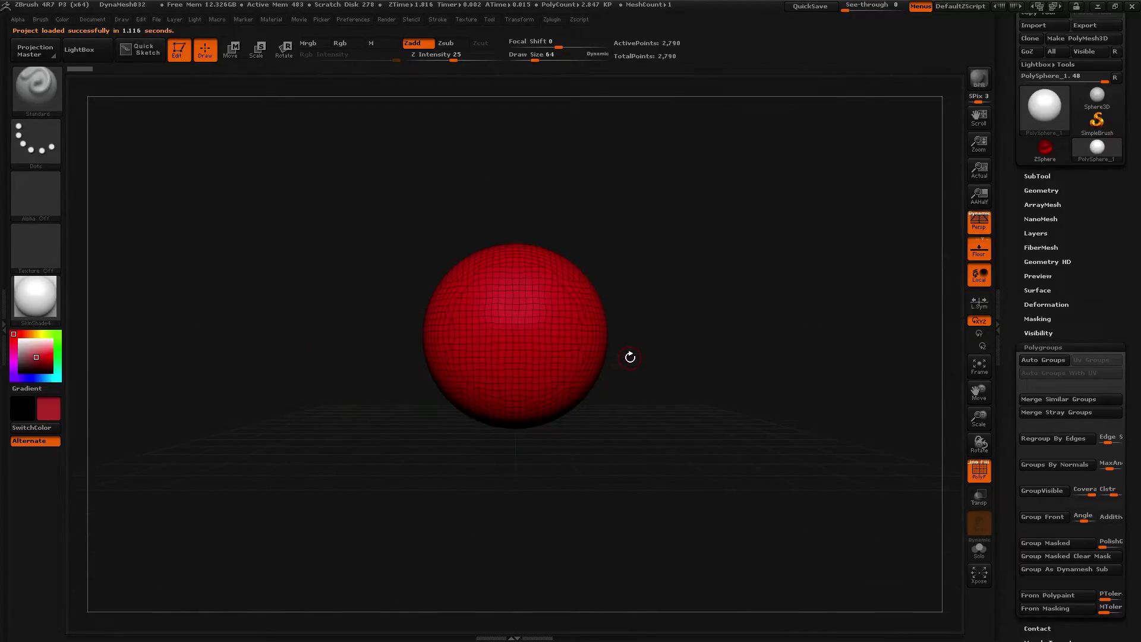
Toggle the PolyFrame display off and back on to inspect the sphere's polygon density
key("shift")
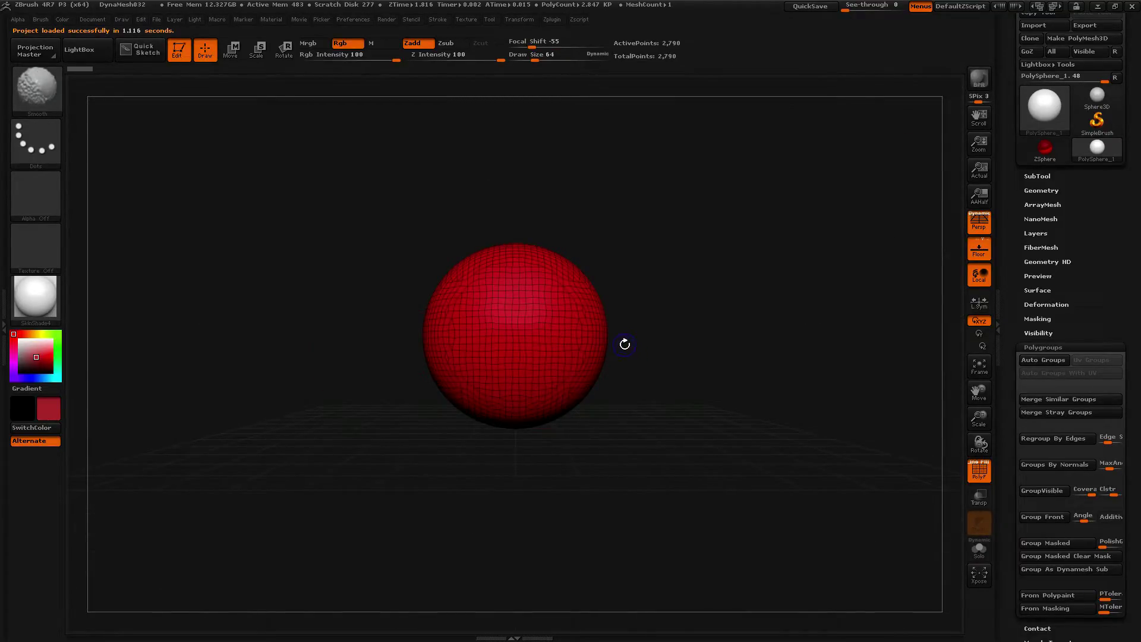
key("shift+f")
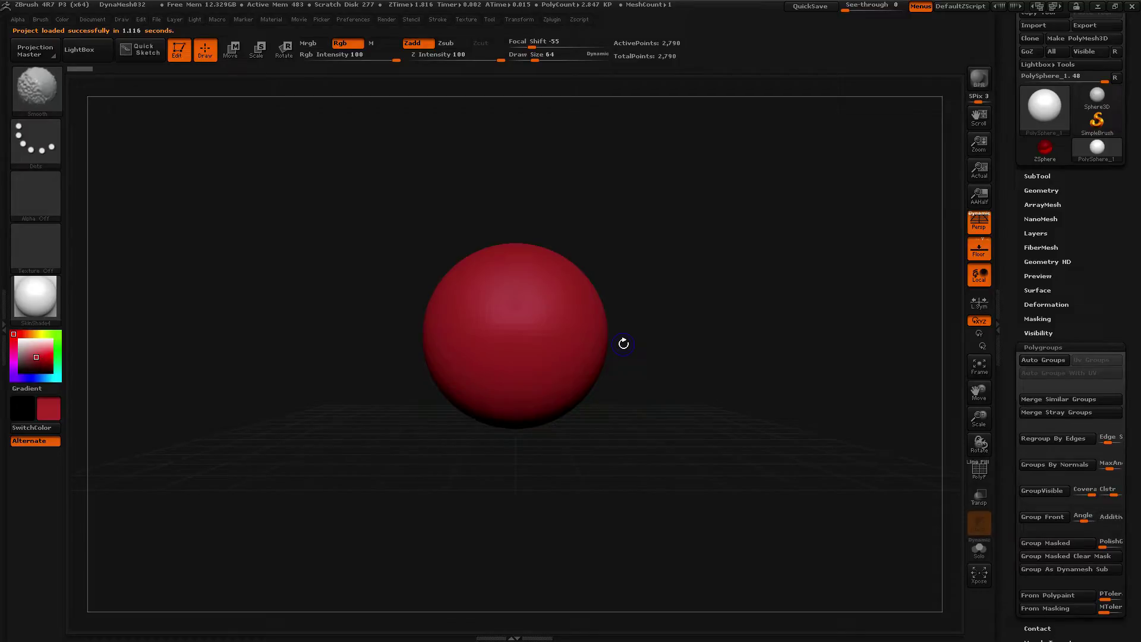
key("shift+f")
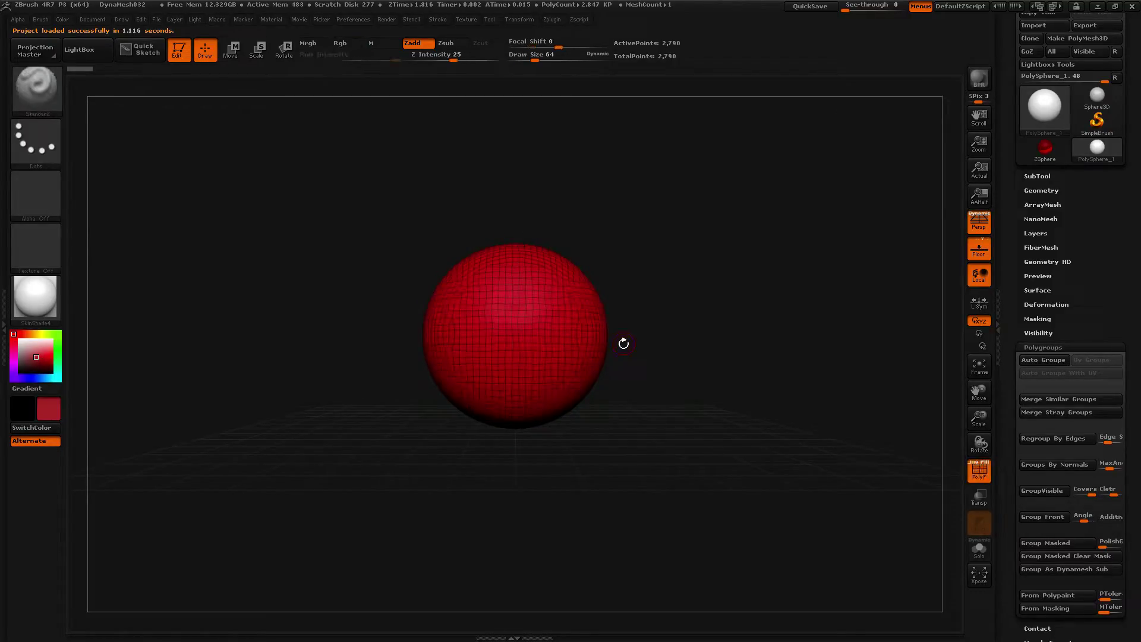
key("f")
right_click_drag(736, 433, 543, 287, "ctrl")
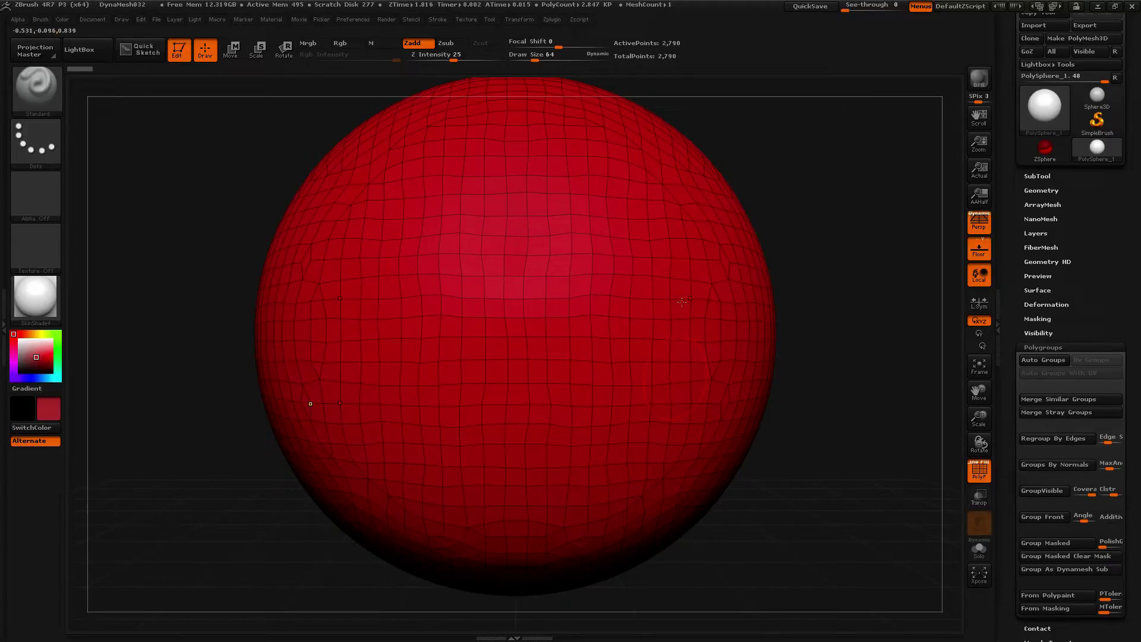
Subdivide the sphere twice and convert it into a PolyMesh3D
key("ctrl")
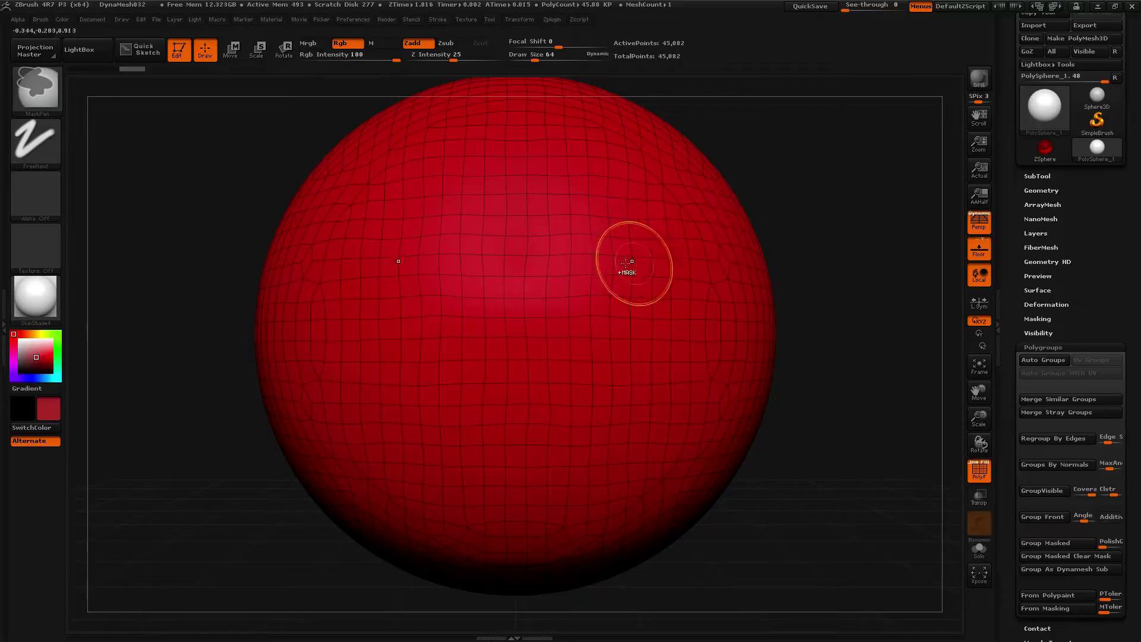
key("shift+f")
key("shift+f")
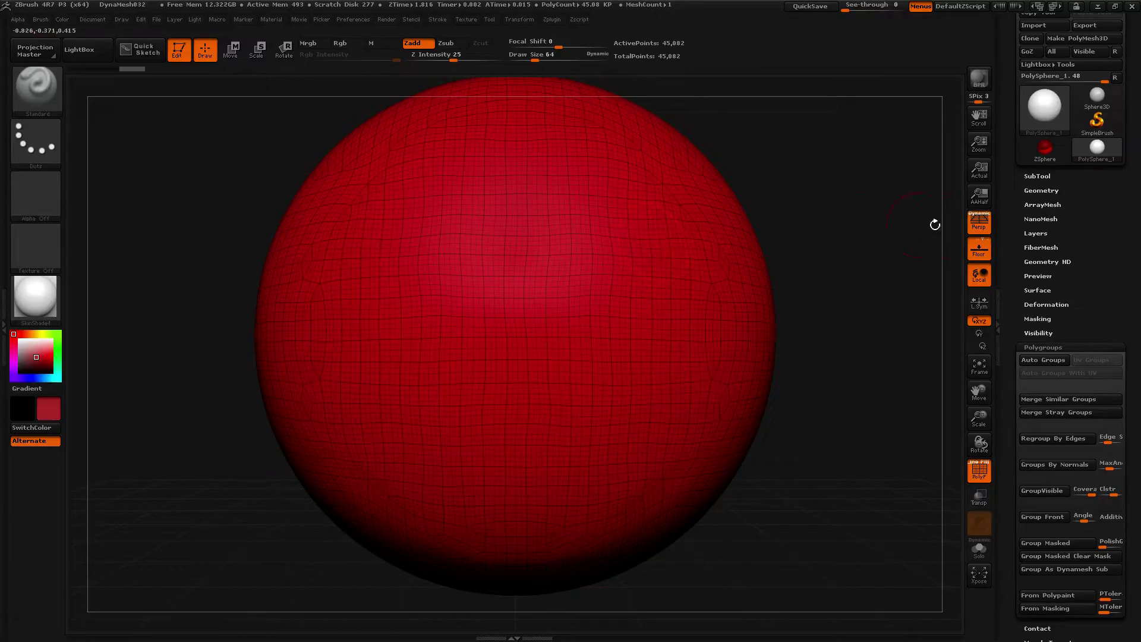
left_click(1059, 39)
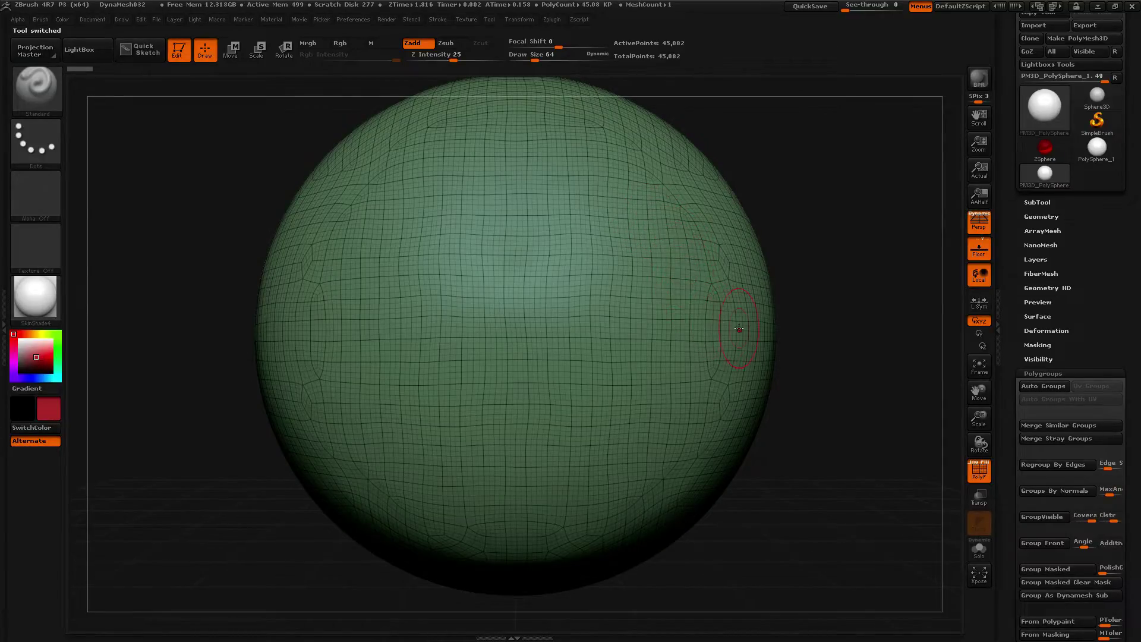
Mask two mirrored eye-shaped areas on the sphere's front, turn them into their own polygroup and clear the mask
mouse_move(680, 229)
left_mouse_down("ctrl")
mouse_move(683, 348)
mouse_move(668, 276)
mouse_move(639, 392)
left_mouse_up("ctrl")
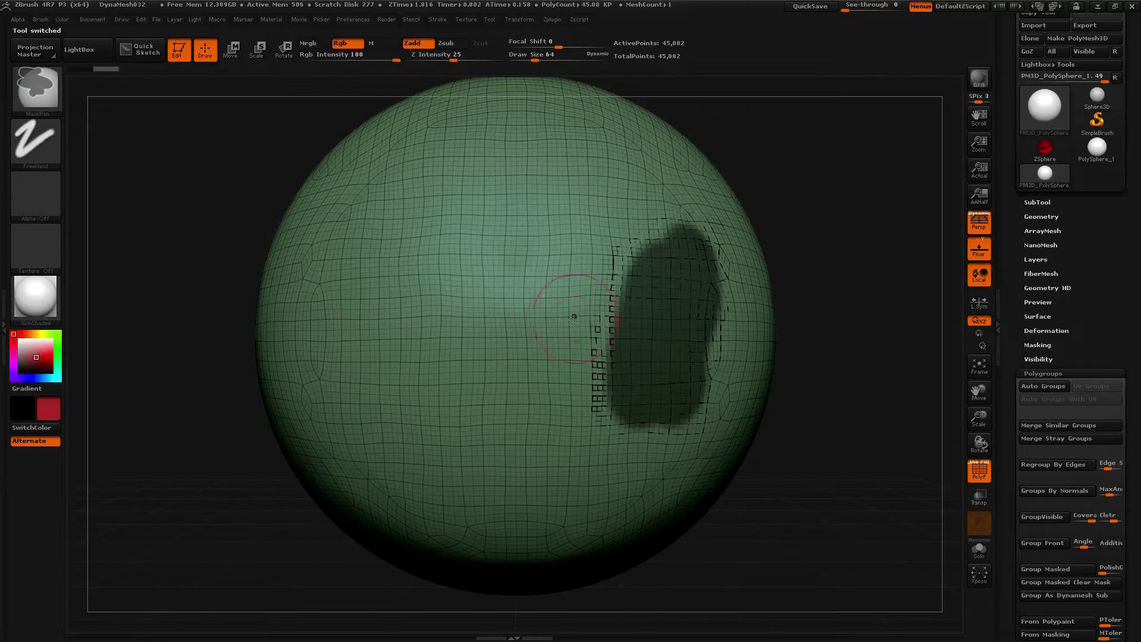
key("ctrl+z")
mouse_move(653, 237)
left_mouse_down("ctrl")
mouse_move(661, 333)
mouse_move(630, 285)
mouse_move(568, 380)
mouse_move(648, 311)
left_mouse_up("ctrl")
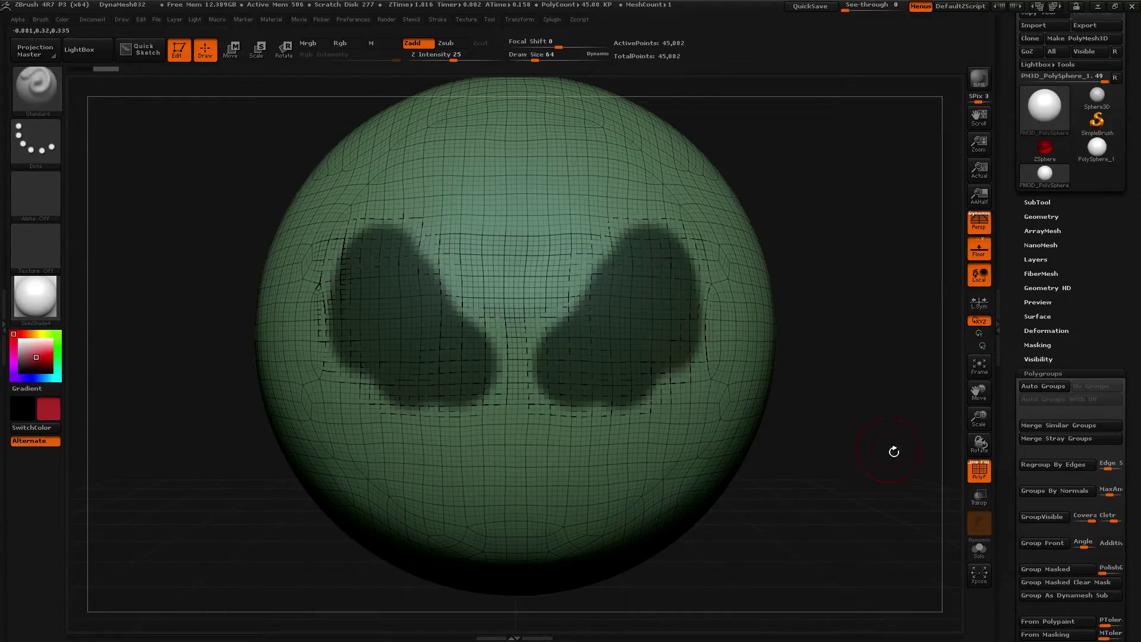
left_click(1043, 373)
left_click(1044, 373)
left_click_drag(1010, 366, 1010, 294)
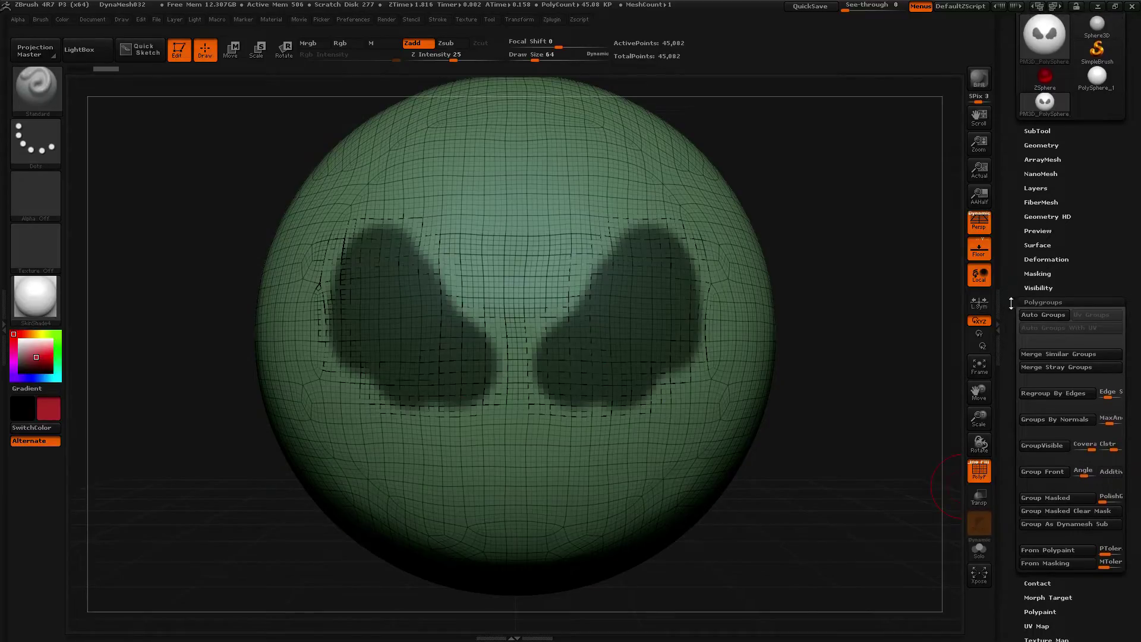
left_click(1049, 501)
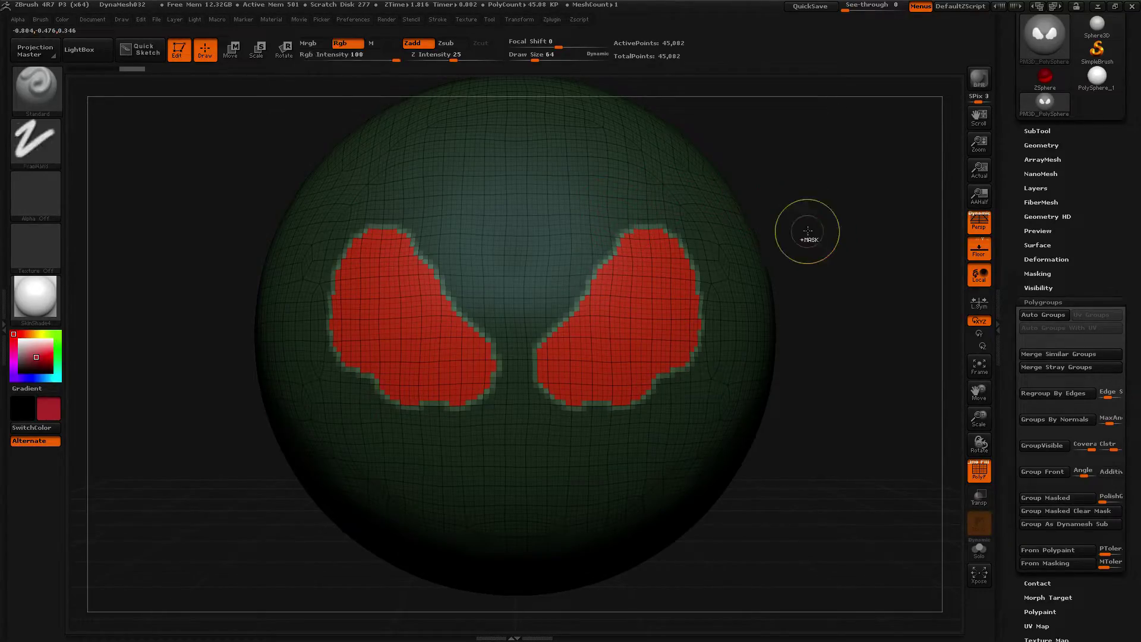
left_click_drag(808, 230, 899, 378, "ctrl")
Mask a forehead area above the red eye shapes, make it a separate polygroup and clear the mask
mouse_move(543, 280)
left_mouse_down("ctrl")
mouse_move(510, 242)
mouse_move(542, 209)
mouse_move(513, 171)
mouse_move(416, 190)
mouse_move(449, 217)
mouse_move(437, 229)
mouse_move(483, 227)
left_mouse_up("ctrl")
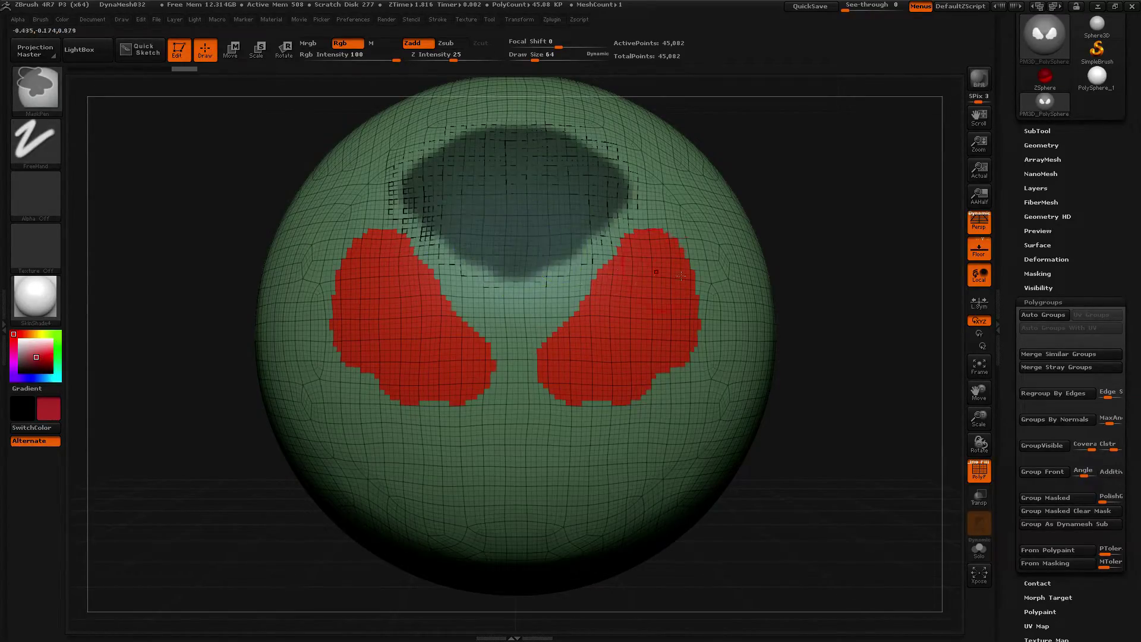
left_click(1040, 499)
left_click_drag(838, 172, 889, 308, "ctrl")
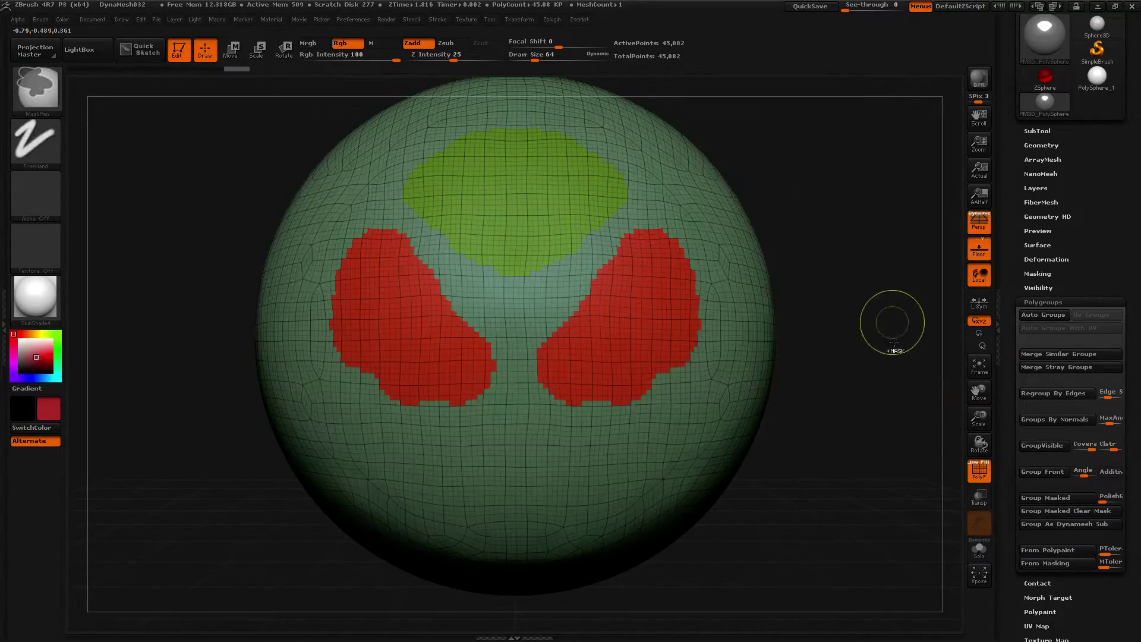
Mask a wide mouth area below the eye shapes, make it a separate polygroup and clear the mask
mouse_move(611, 484)
left_mouse_down("ctrl")
mouse_move(523, 506)
mouse_move(494, 494)
mouse_move(553, 523)
mouse_move(613, 493)
mouse_move(630, 440)
mouse_move(579, 482)
left_mouse_up("ctrl")
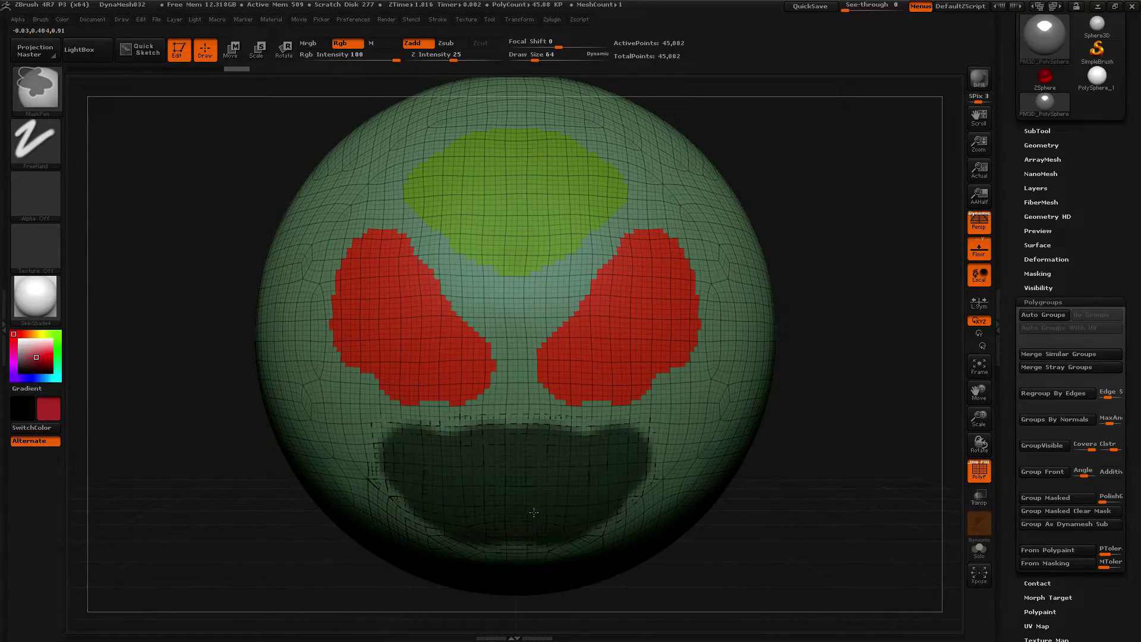
left_click(1052, 497)
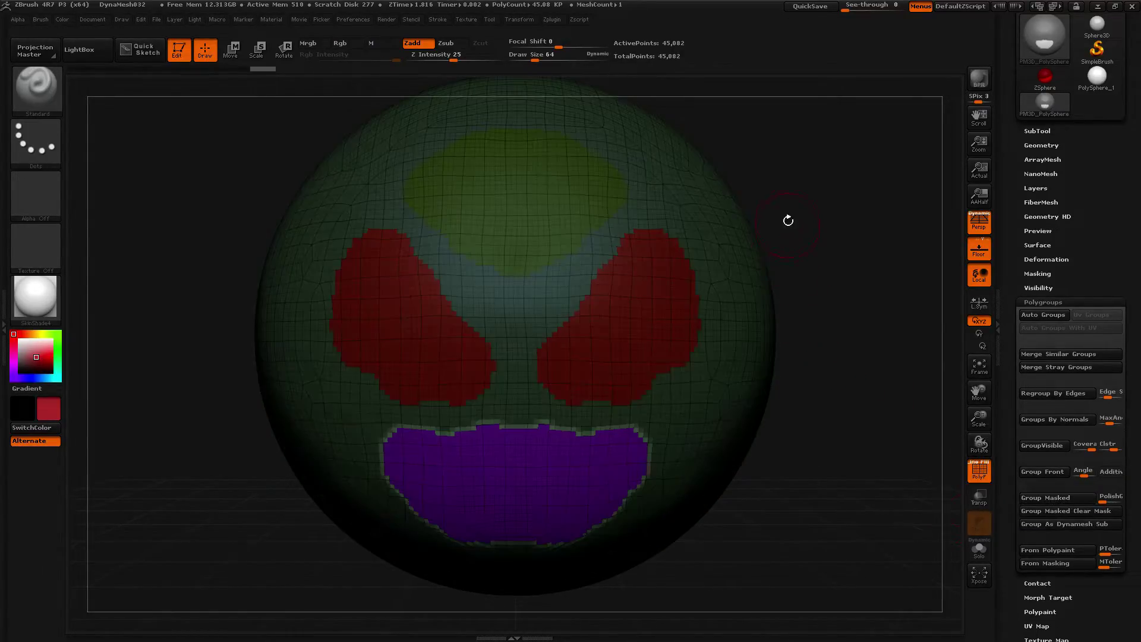
left_click_drag(848, 145, 856, 310, "ctrl")
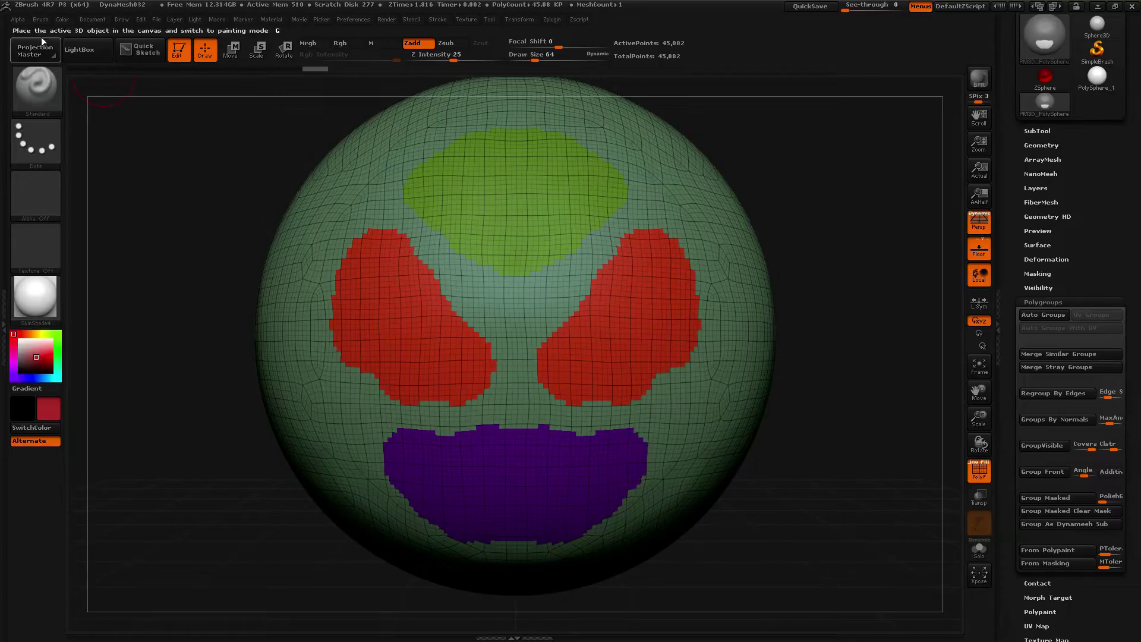
Read the help description of the brush's Mask By Polygroups auto masking setting
left_click(40, 18)
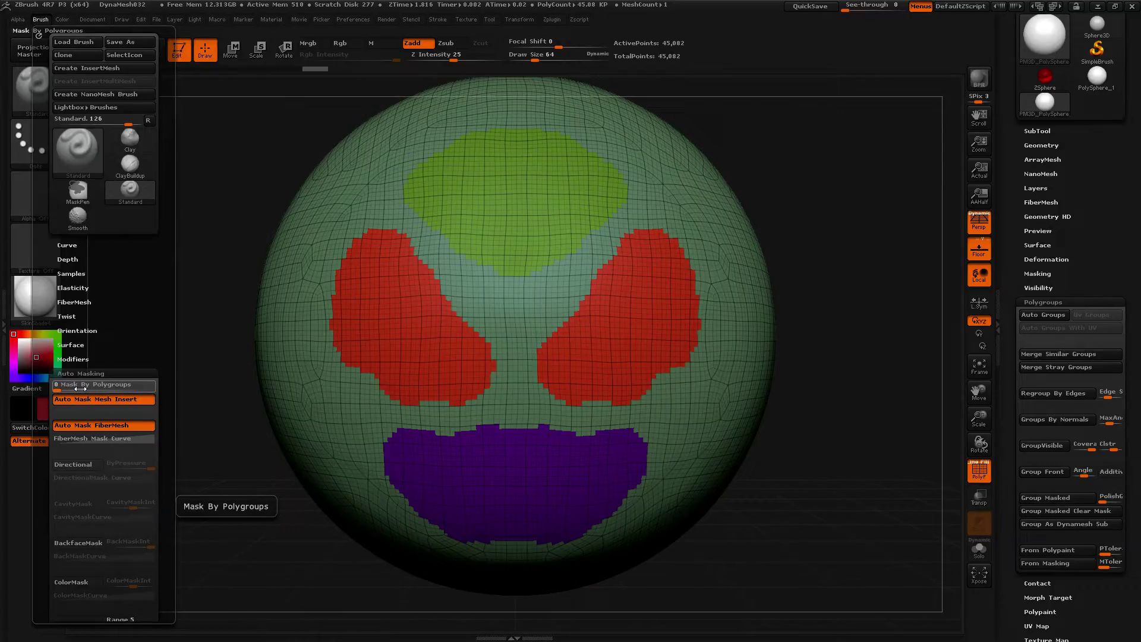
key("ctrl")
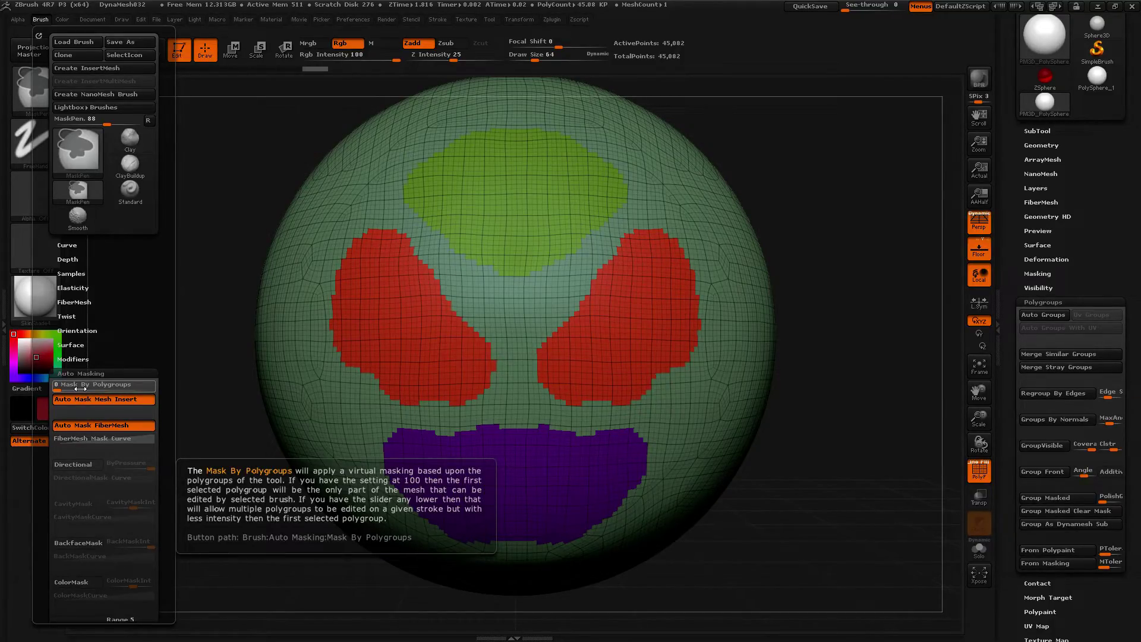
key("ctrl")
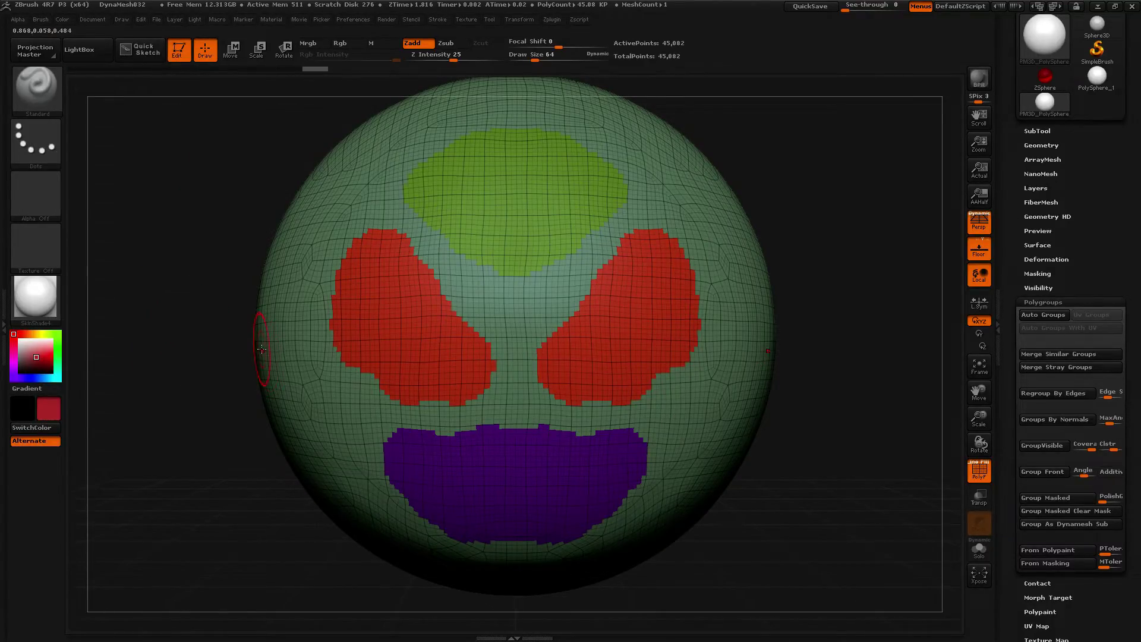
Select the ClayBuildup brush and set its draw size to 155
key("b")
key("c")
key("b")
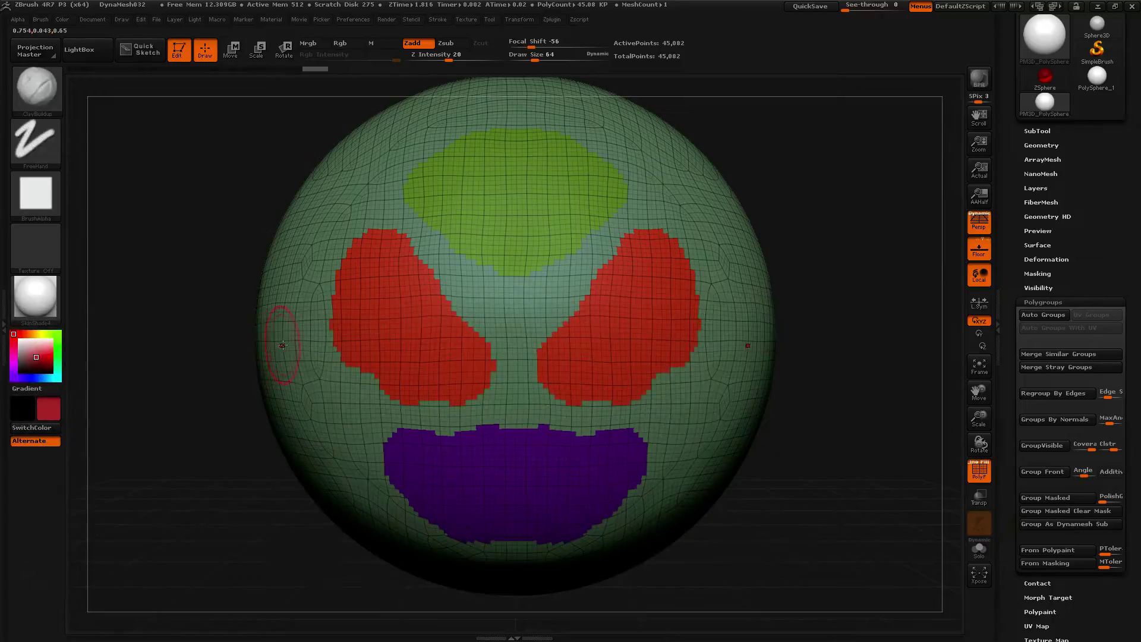
key("s")
Try ClayBuildup strokes across the eye and forehead polygroups with Mask By Polygroups at 0, and undo them
mouse_move(381, 328)
left_mouse_down()
mouse_move(411, 327)
mouse_move(393, 311)
mouse_move(330, 399)
mouse_move(351, 329)
mouse_move(416, 375)
mouse_move(491, 356)
mouse_move(452, 196)
mouse_move(484, 206)
mouse_move(467, 298)
mouse_move(476, 286)
mouse_move(548, 297)
left_mouse_up()
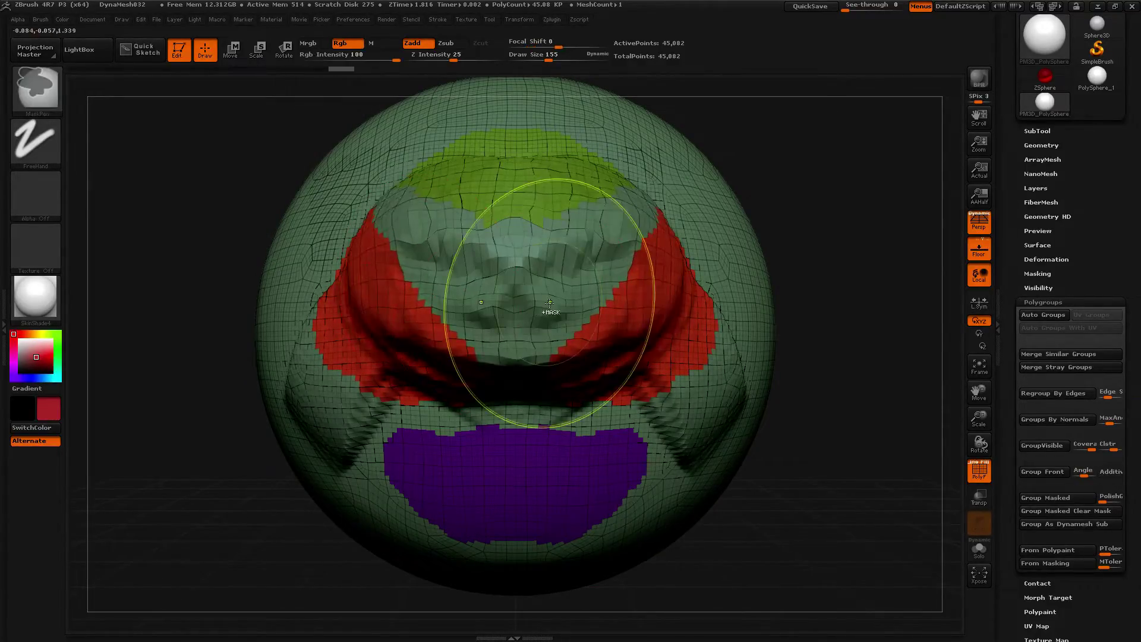
key("ctrl+z")
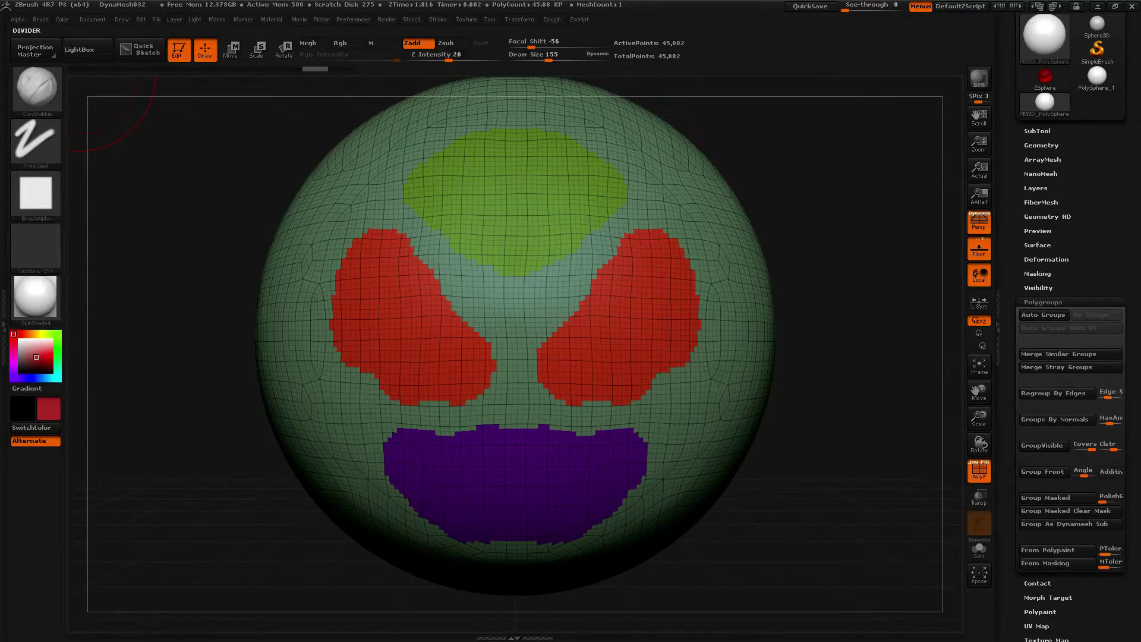
Dock the Brush palette in the side tray with its Auto Masking settings accessible
left_click(4, 324)
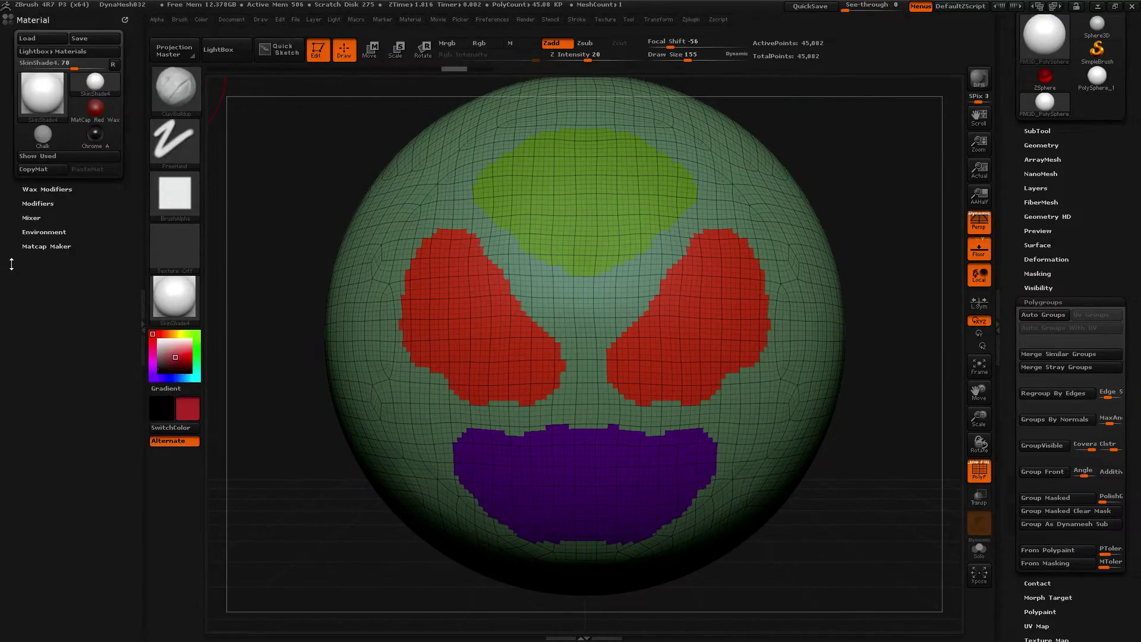
left_click(182, 19)
mouse_move(178, 36)
left_mouse_down()
mouse_move(177, 62)
mouse_move(31, 321)
left_mouse_up()
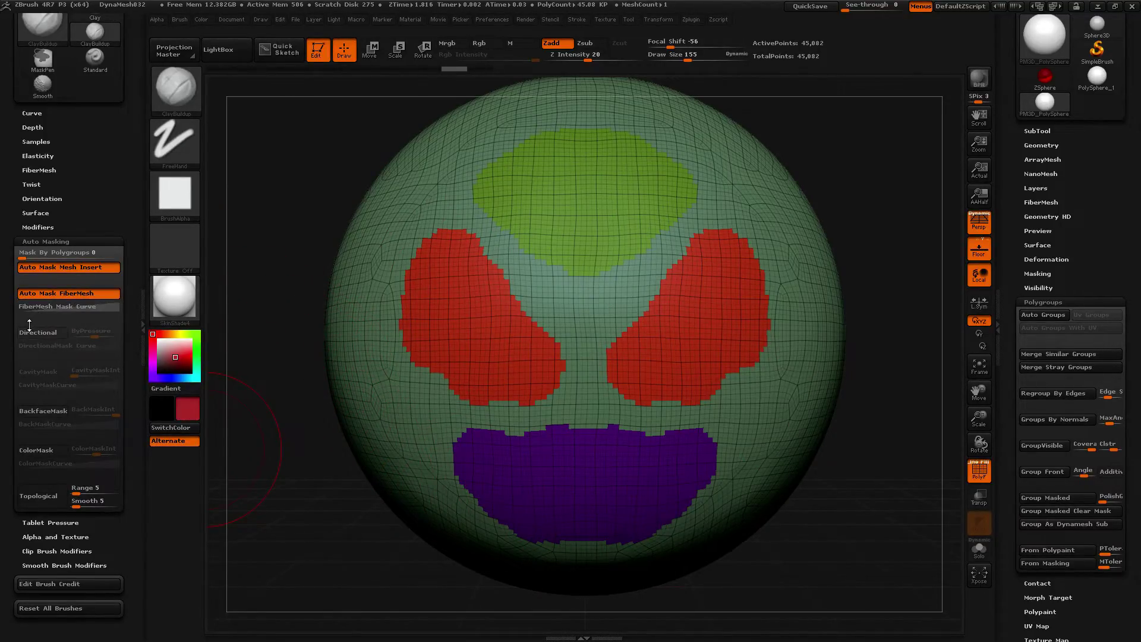
Try ClayBuildup strokes over the face polygroups with Mask By Polygroups set to 26, and undo them
left_click_drag(24, 255, 70, 254)
mouse_move(464, 312)
left_mouse_down()
mouse_move(496, 351)
mouse_move(432, 224)
mouse_move(523, 189)
mouse_move(553, 286)
mouse_move(470, 377)
mouse_move(427, 474)
mouse_move(416, 309)
mouse_move(475, 238)
mouse_move(446, 386)
mouse_move(363, 377)
left_mouse_up()
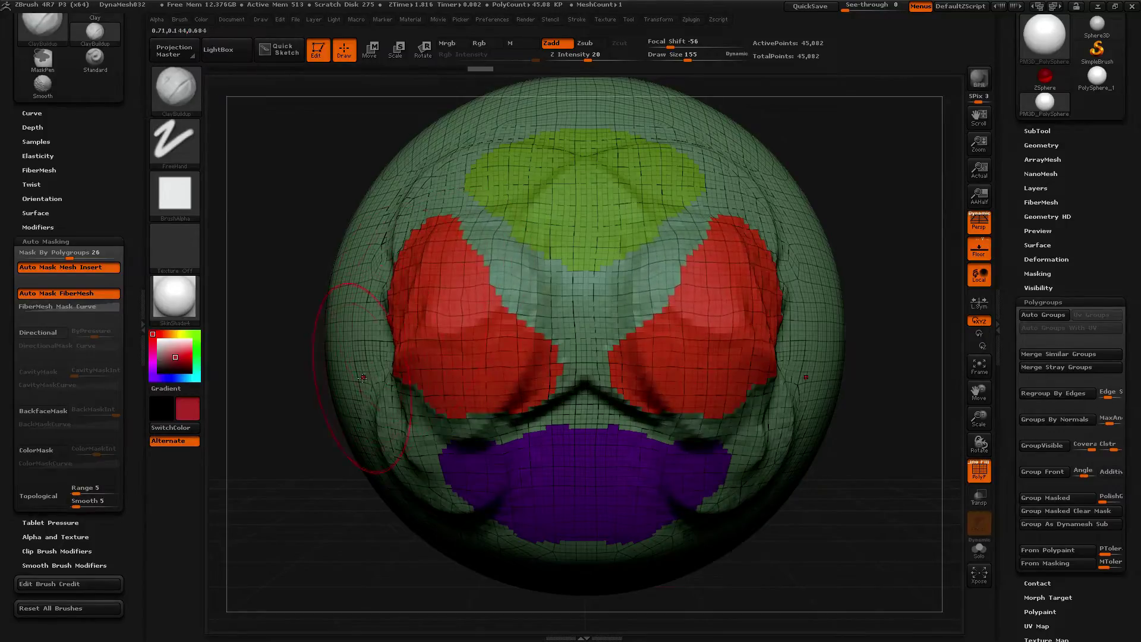
key("ctrl+z")
Try ClayBuildup strokes on the red eye polygroup with Mask By Polygroups set to 85, and undo them
left_click_drag(87, 252, 107, 252)
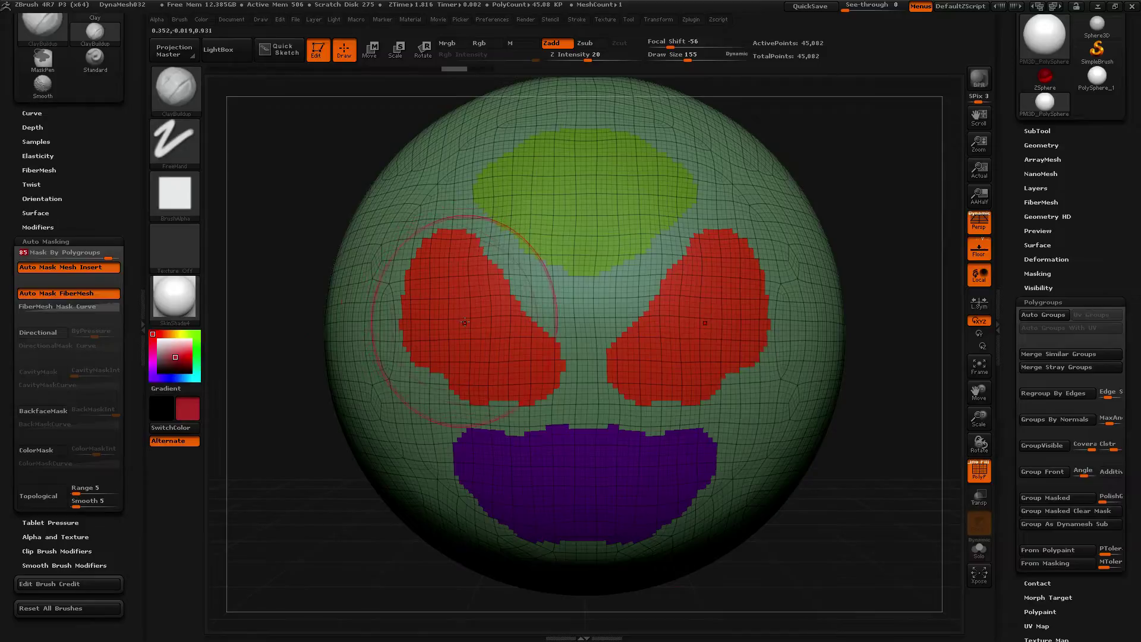
mouse_move(443, 380)
left_mouse_down()
mouse_move(409, 262)
mouse_move(423, 350)
mouse_move(516, 357)
mouse_move(443, 244)
mouse_move(476, 275)
mouse_move(454, 351)
left_mouse_up()
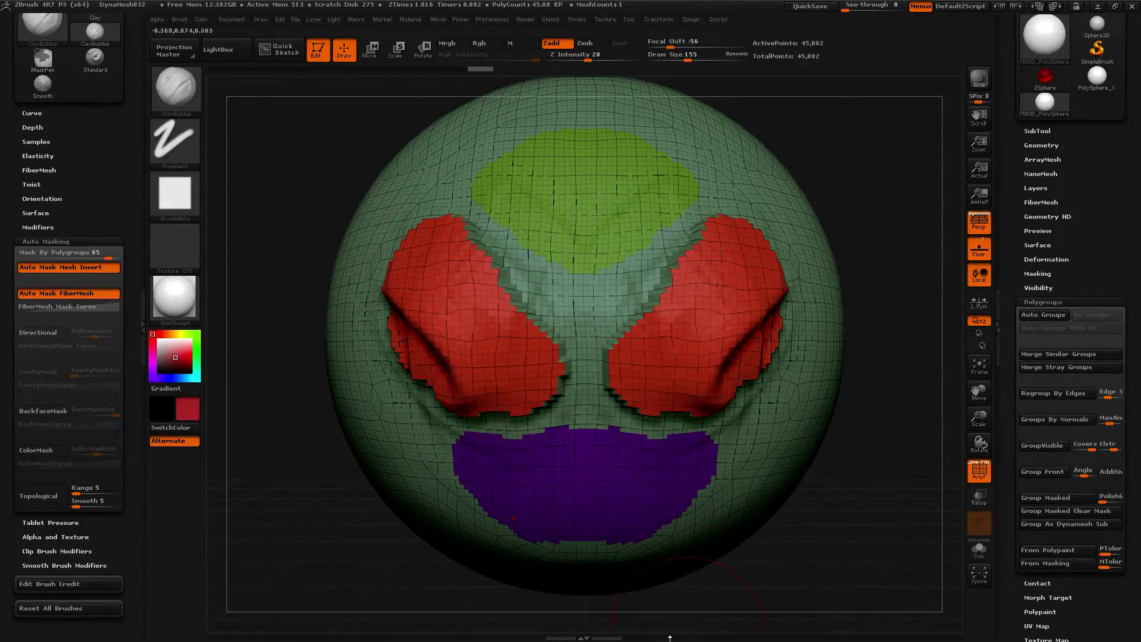
key("ctrl+z")
Set Mask By Polygroups to 100 and build up clay separately on the forehead, eye and mouth polygroups
left_click_drag(94, 254, 136, 245)
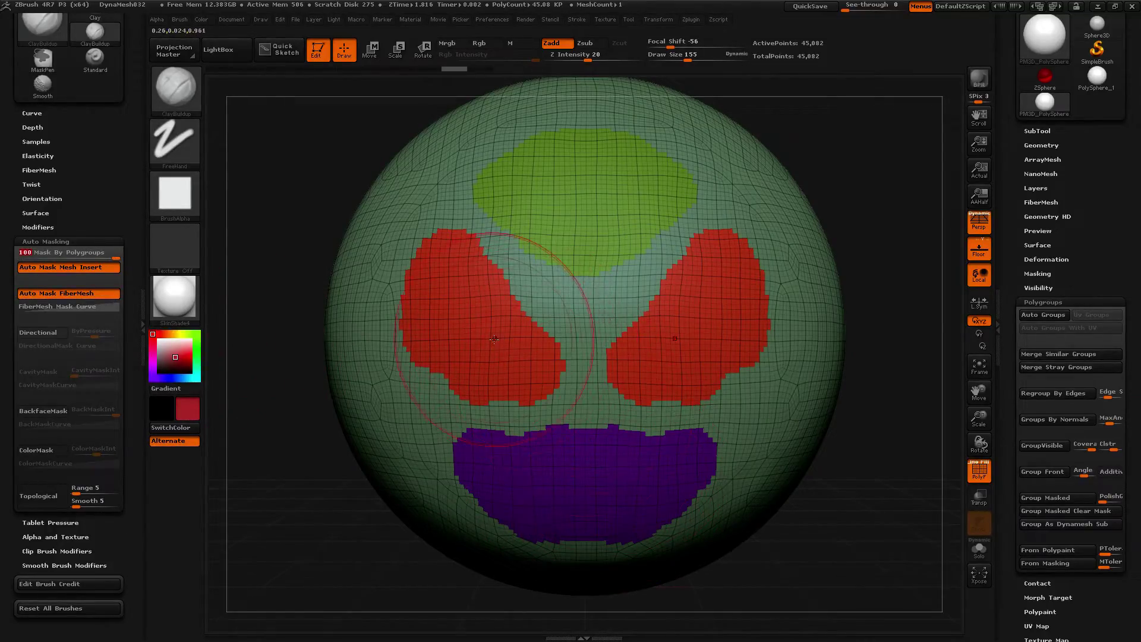
mouse_move(593, 233)
left_mouse_down()
mouse_move(594, 185)
mouse_move(523, 143)
mouse_move(618, 125)
left_mouse_up()
mouse_move(535, 357)
left_mouse_down()
mouse_move(494, 339)
mouse_move(437, 235)
left_mouse_up()
mouse_move(536, 450)
left_mouse_down()
mouse_move(698, 446)
mouse_move(573, 437)
mouse_move(511, 457)
left_mouse_up()
mouse_move(693, 476)
left_mouse_down()
mouse_move(585, 506)
mouse_move(689, 505)
left_mouse_up()
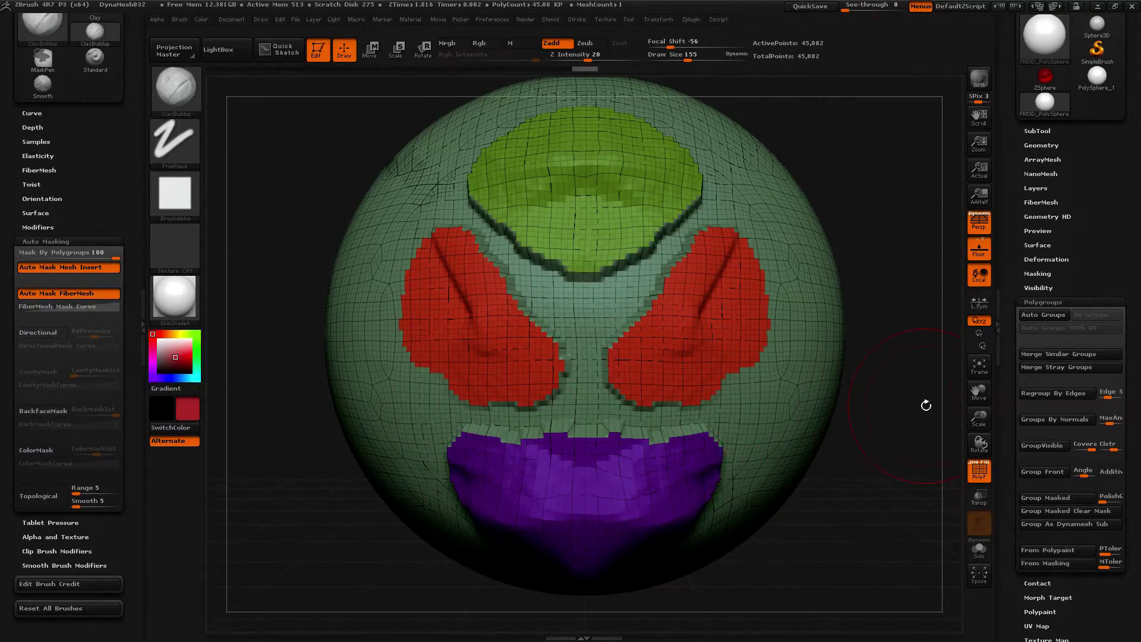
Examine the sculpted polygroup borders on the sphere with the PolyFrame display off and back on
key("shift+f")
mouse_move(930, 387)
left_mouse_down()
mouse_move(892, 390)
mouse_move(921, 390)
left_mouse_up()
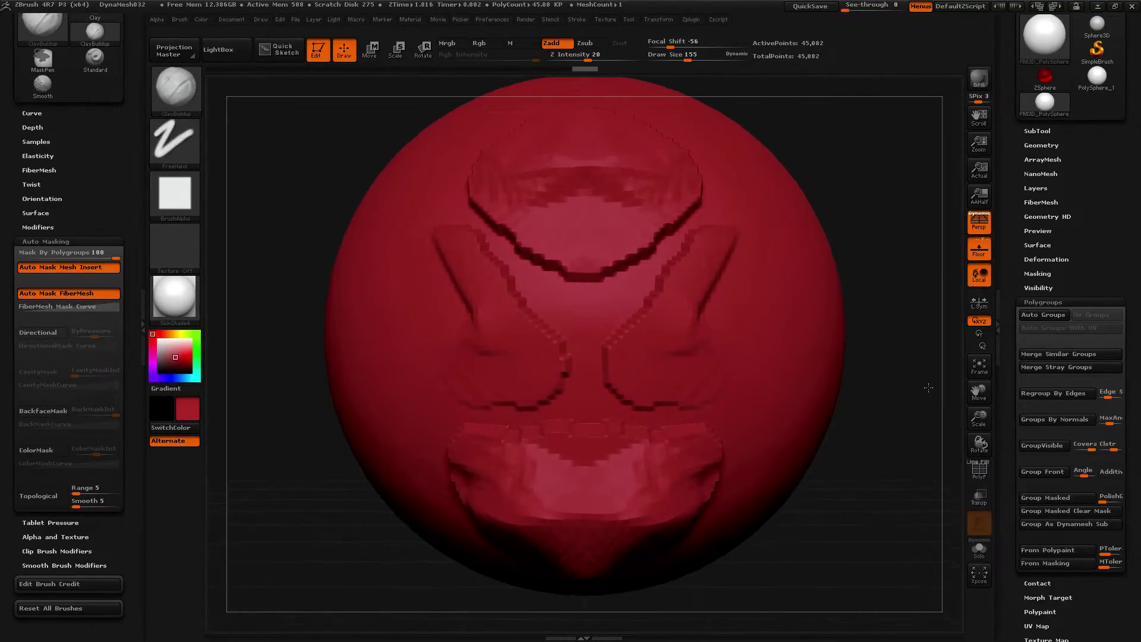
key("shift+f")
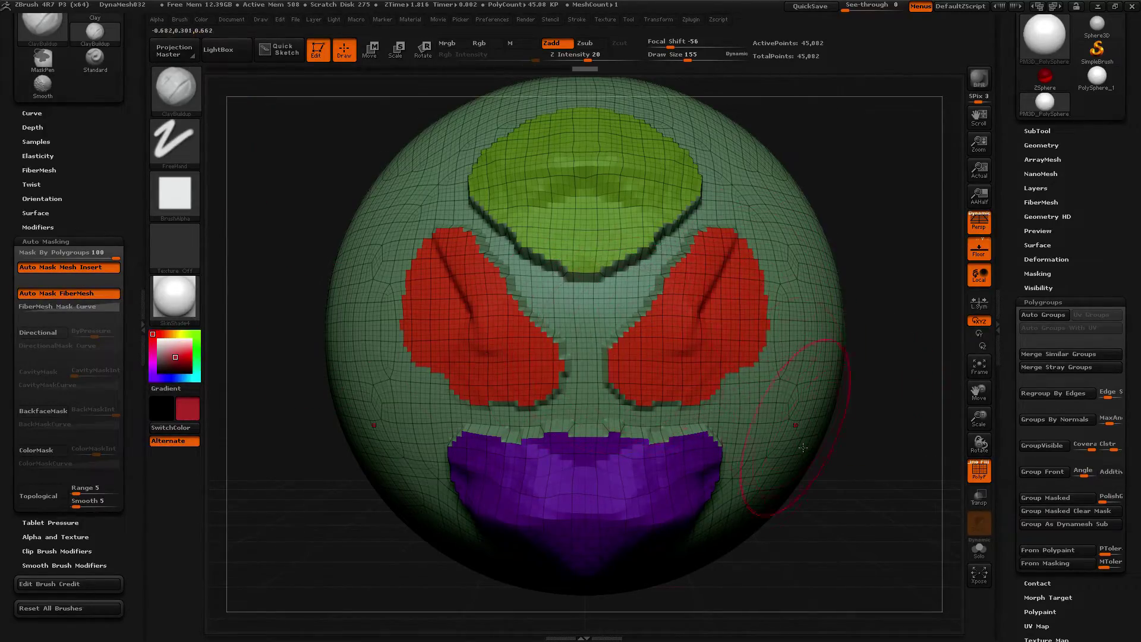
left_click_drag(886, 461, 916, 382)
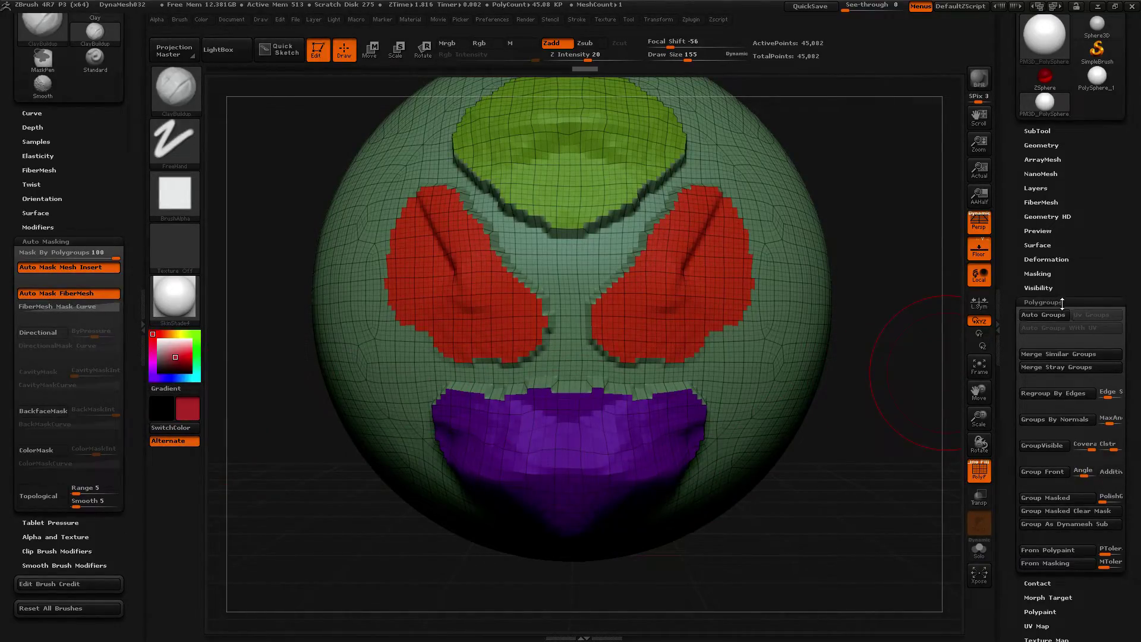
Mask a large area on the plain green back of the sphere as the region for growing fibers
left_click(1043, 303)
left_click(1041, 203)
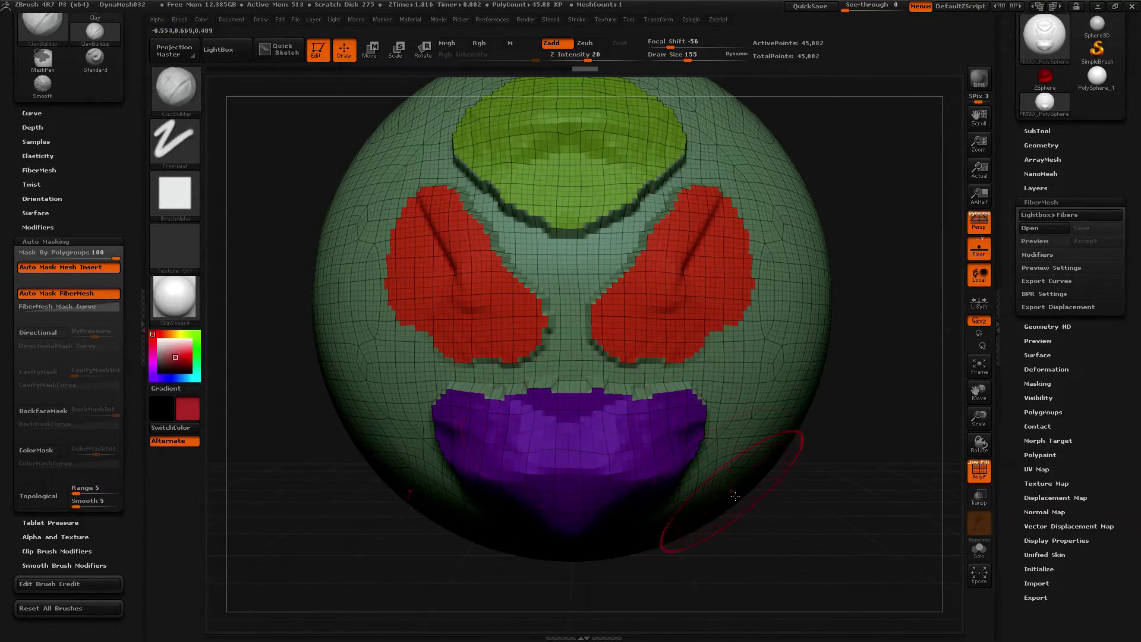
mouse_move(833, 591)
left_mouse_down()
mouse_move(823, 590)
mouse_move(935, 427)
mouse_move(906, 528)
mouse_move(881, 544)
left_mouse_up()
left_click_drag(473, 268, 429, 409, "alt")
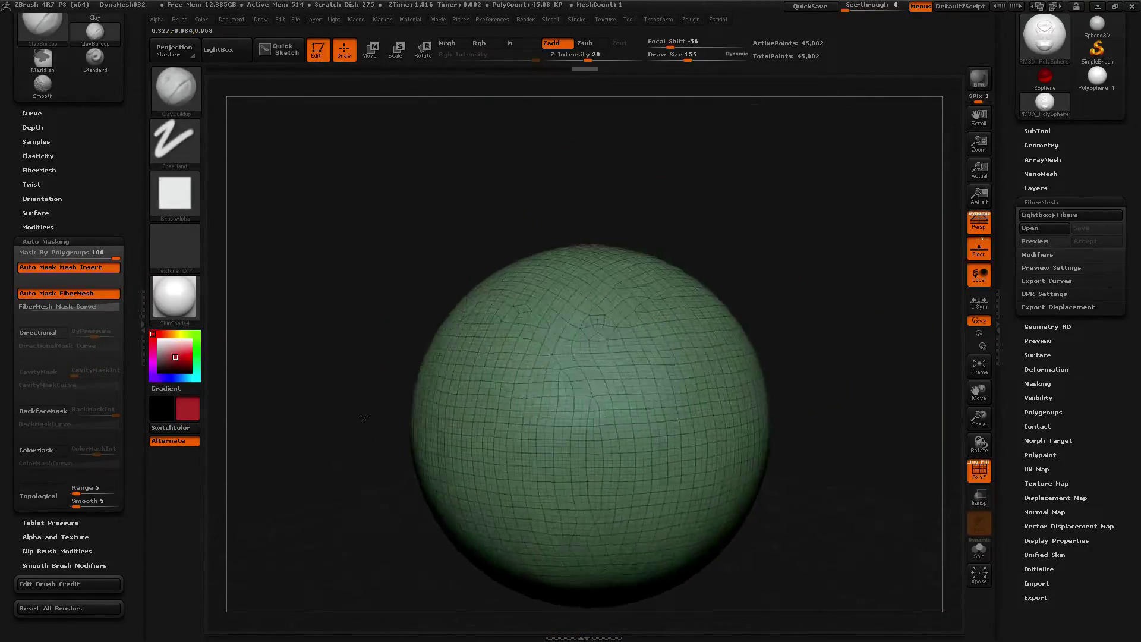
left_click_drag(933, 385, 785, 385, "alt")
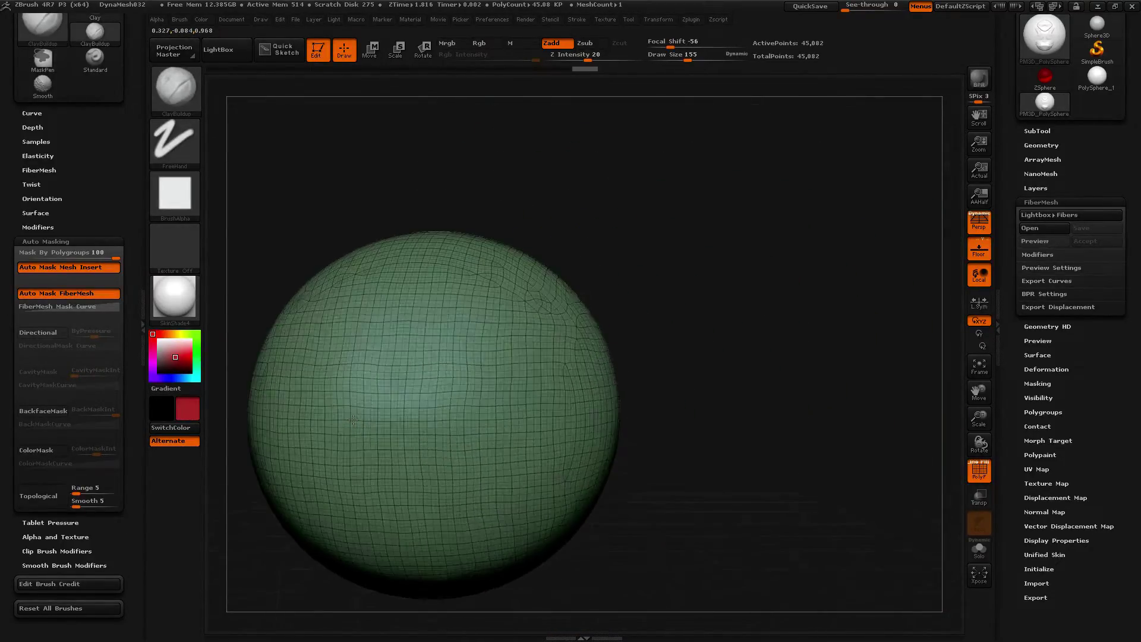
mouse_move(462, 366)
left_mouse_down("ctrl")
mouse_move(365, 364)
mouse_move(464, 327)
mouse_move(414, 268)
mouse_move(503, 250)
mouse_move(571, 357)
mouse_move(499, 463)
mouse_move(578, 424)
mouse_move(549, 325)
left_mouse_up("ctrl")
mouse_move(410, 430)
left_mouse_down("ctrl")
mouse_move(517, 478)
mouse_move(407, 499)
left_mouse_up("ctrl")
mouse_move(751, 416)
left_mouse_down()
mouse_move(691, 452)
mouse_move(744, 420)
left_mouse_up()
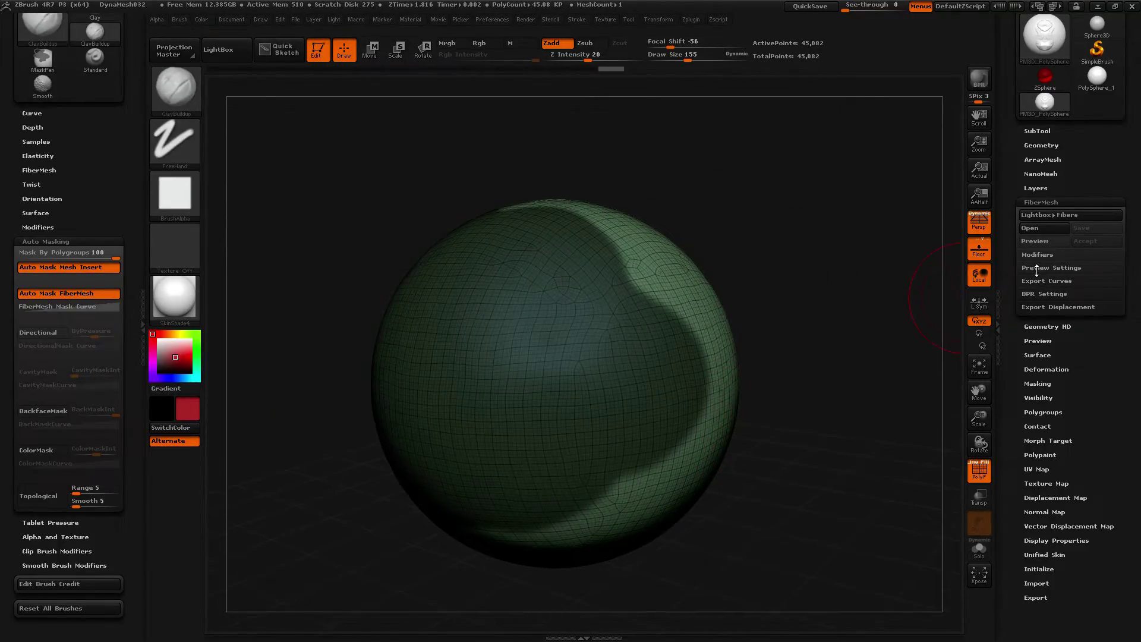
Preview FiberMesh fibers on the masked area, setting Coverage to about 562 and Length to about 670
left_click(1029, 240)
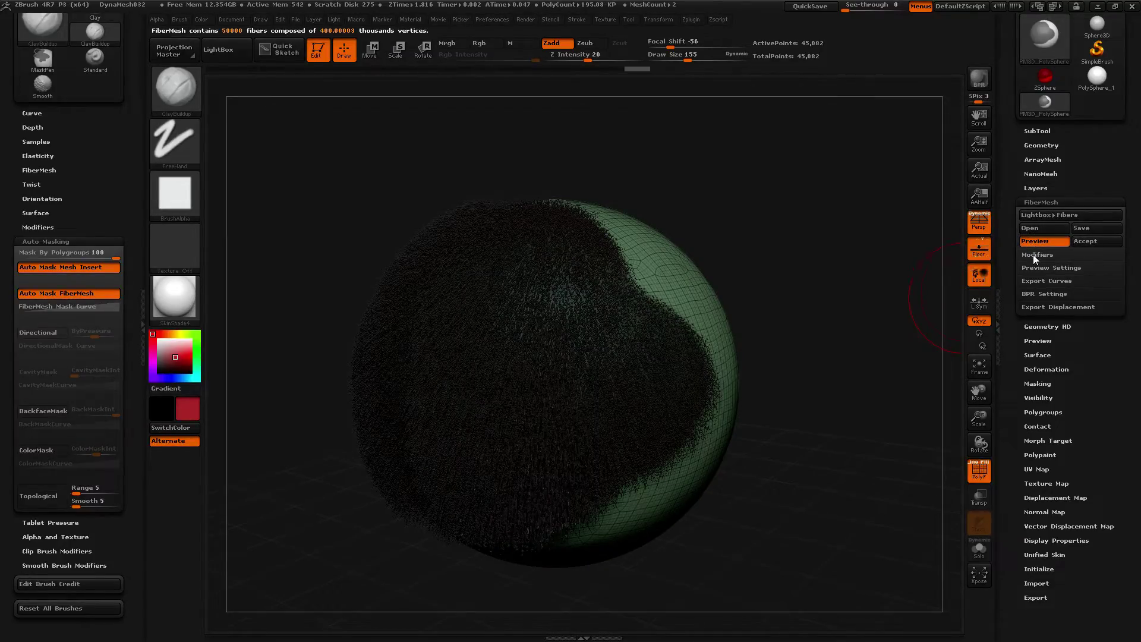
left_click(1033, 255)
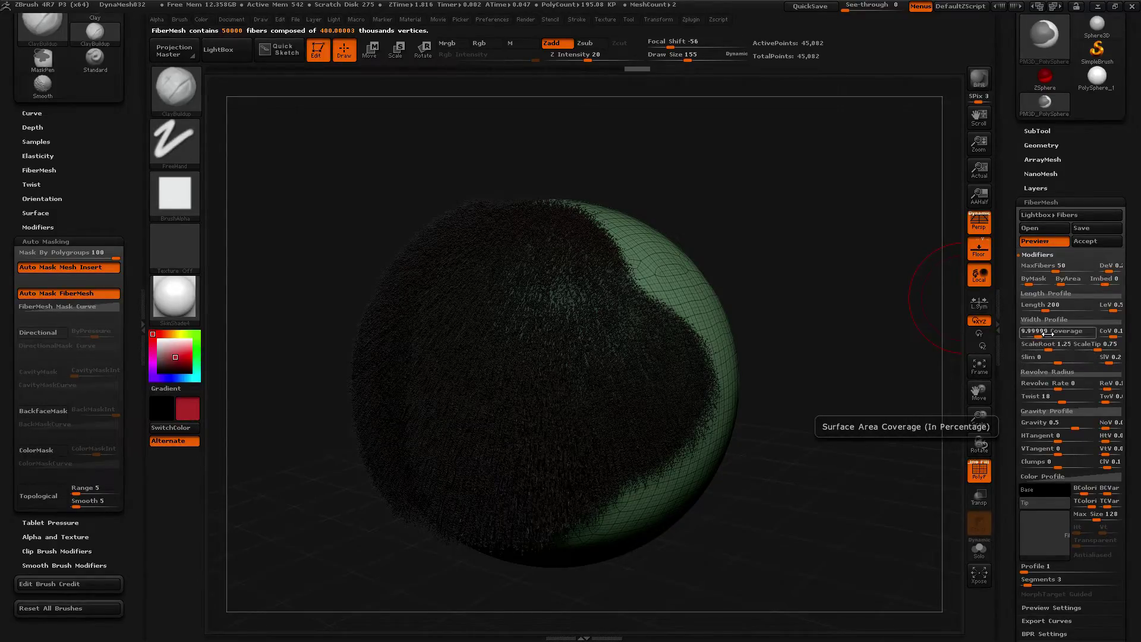
left_click_drag(1048, 334, 1046, 336)
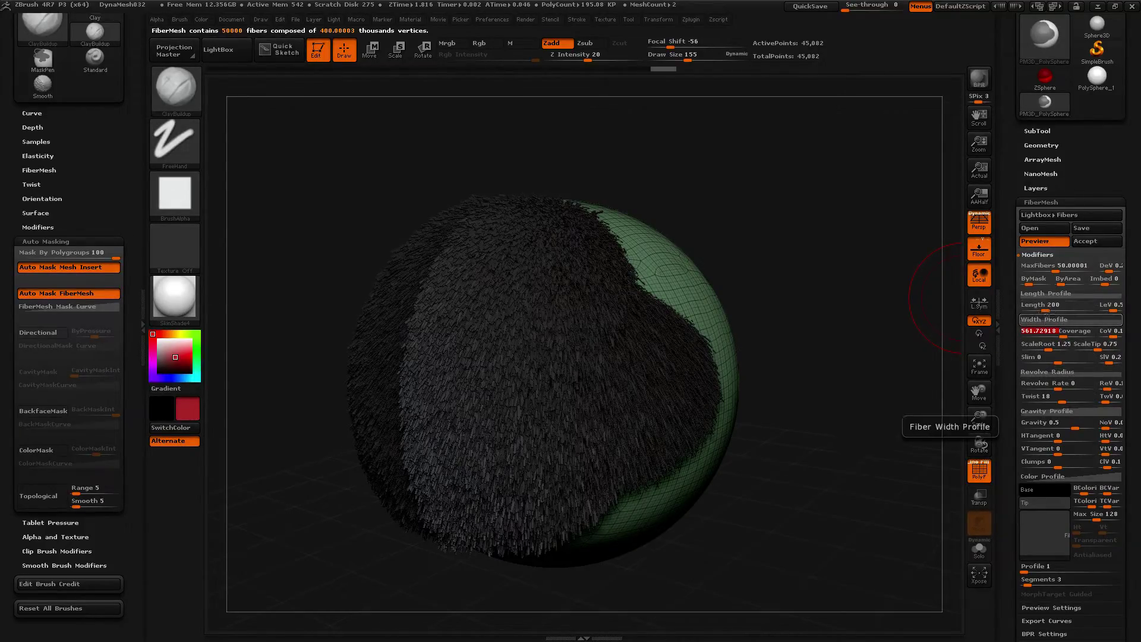
left_click_drag(1051, 308, 1063, 309)
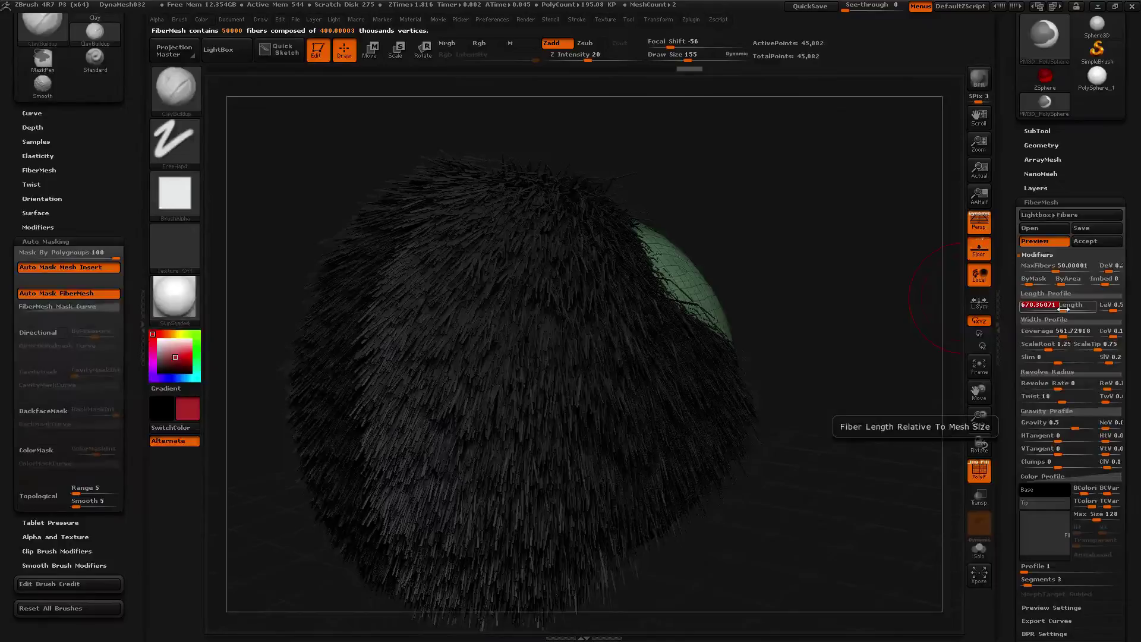
left_click_drag(797, 298, 891, 302)
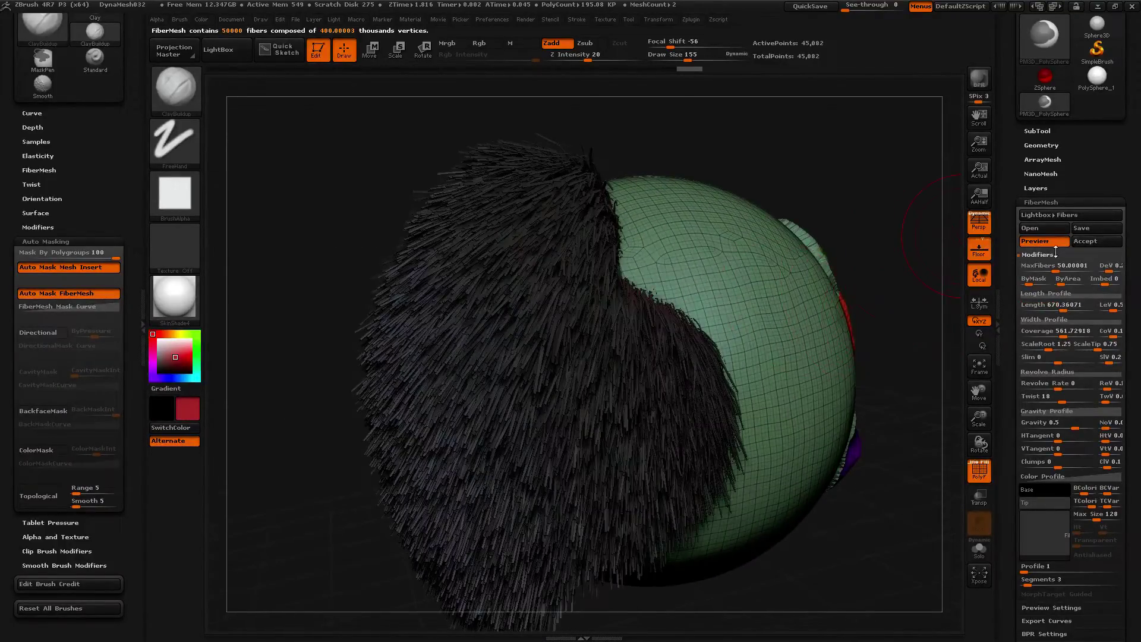
Accept the FiberMesh with Fast Preview mode activated, and make the new fibers subtool active
left_click(1097, 241)
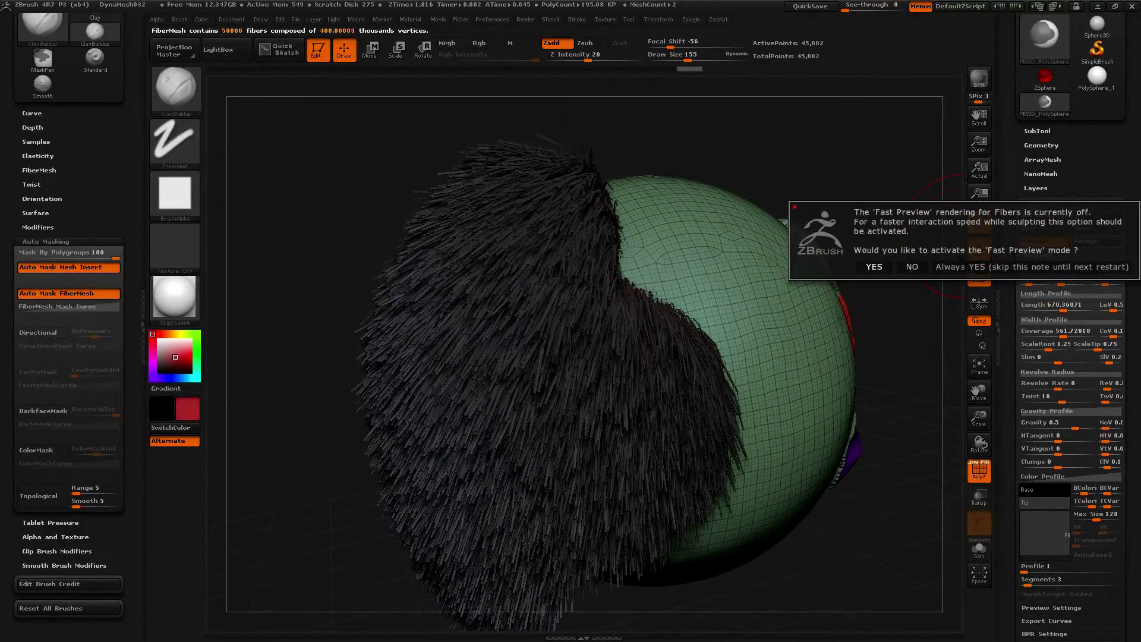
left_click(874, 266)
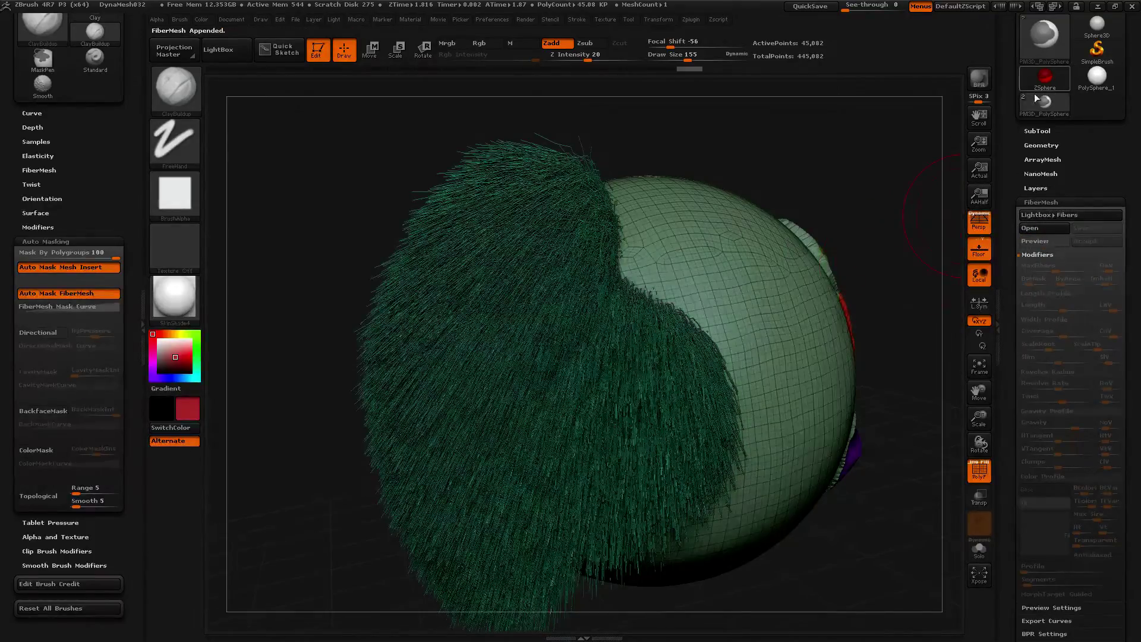
left_click_drag(1014, 105, 1009, 121)
left_click(1037, 138)
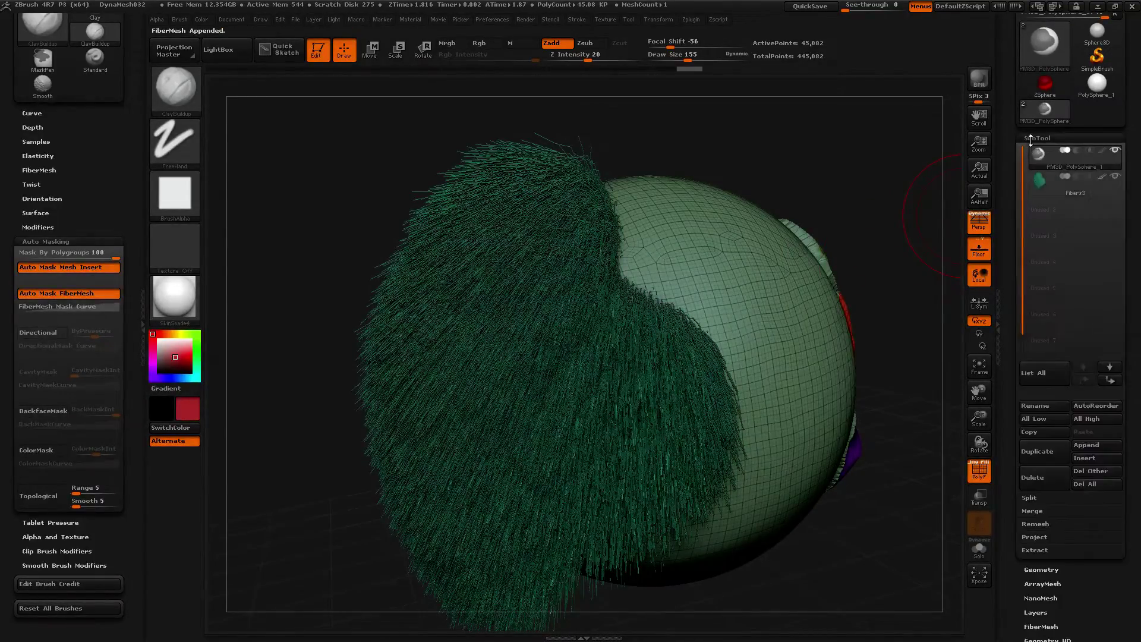
left_click(1037, 183)
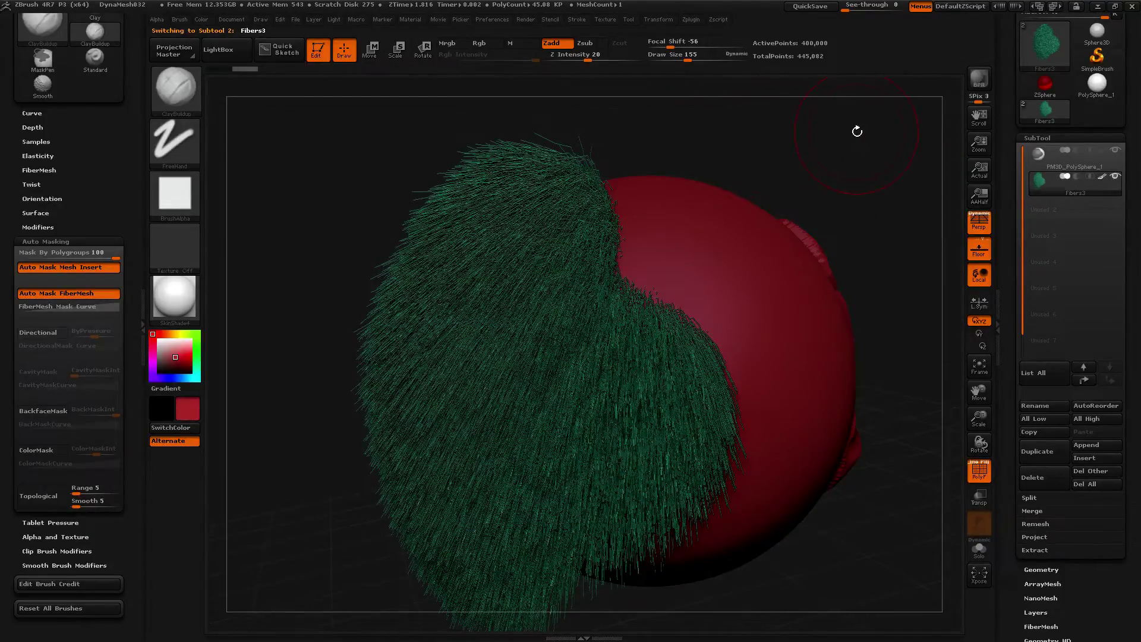
Examine the fur and read the help description of the Auto Mask FiberMesh option
key("ctrl")
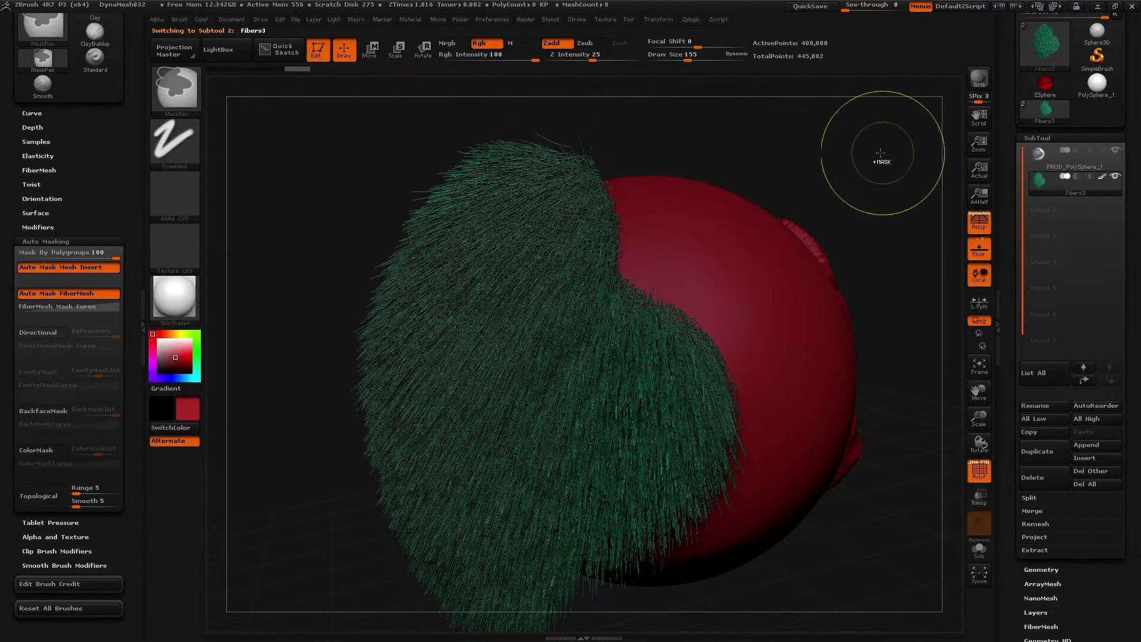
left_click_drag(306, 209, 331, 169)
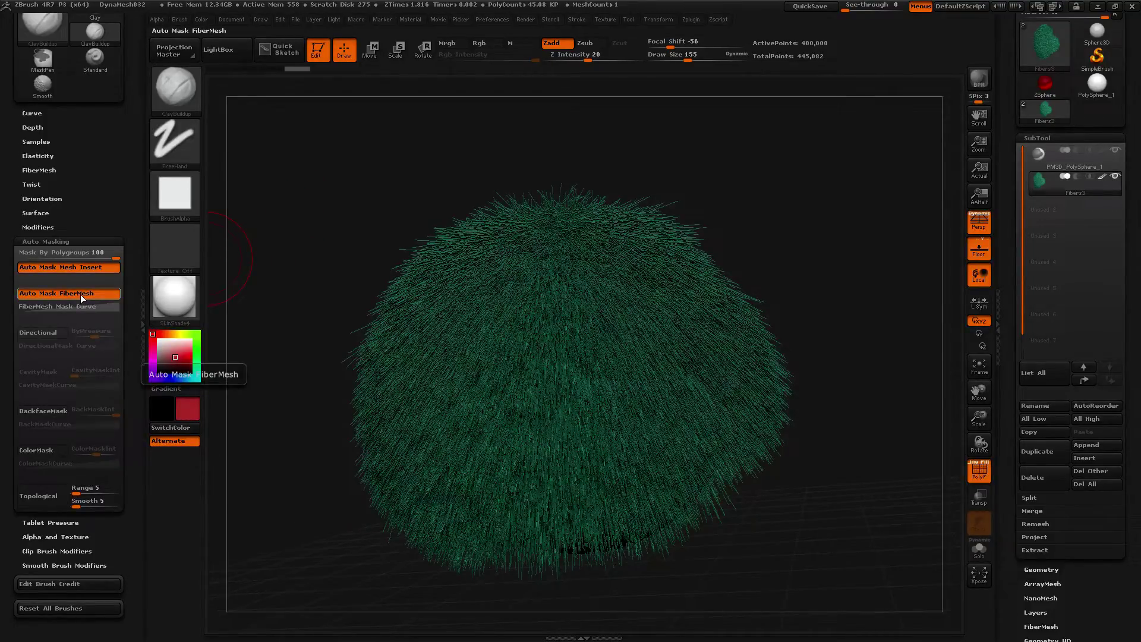
left_click_drag(319, 232, 414, 482, "alt")
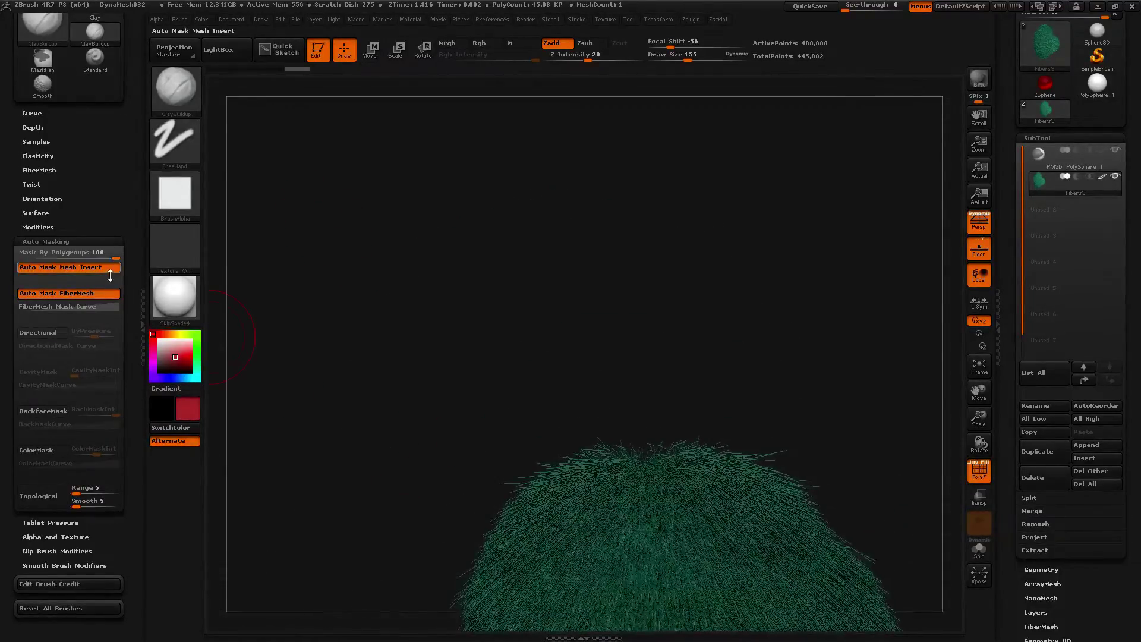
key("ctrl")
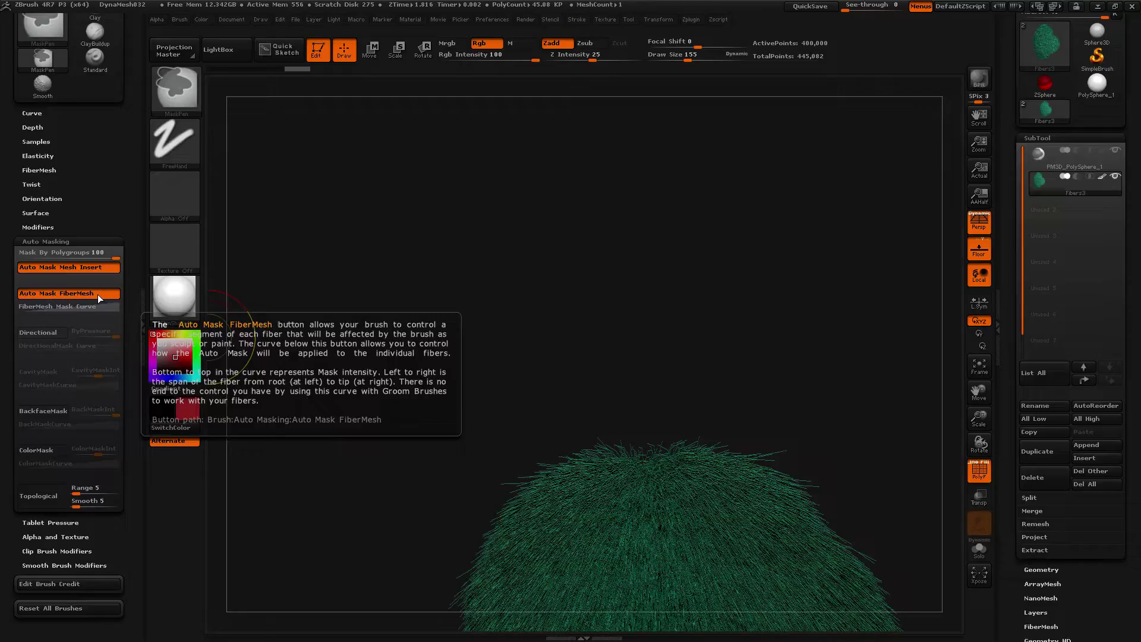
left_click(97, 294, "ctrl")
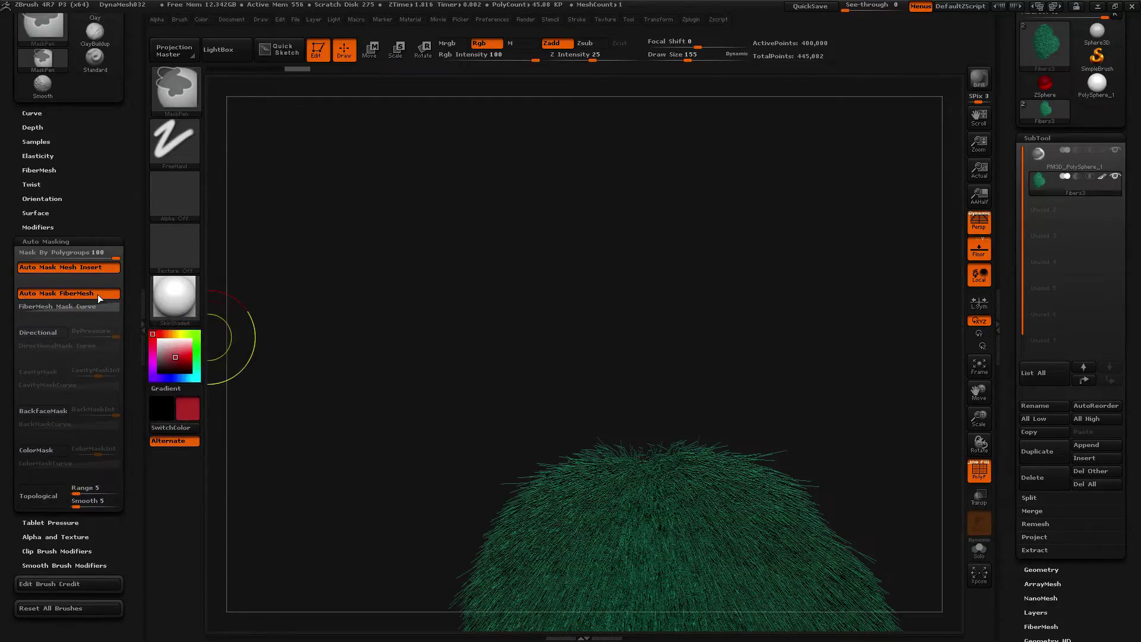
left_click(98, 295, "ctrl")
key("ctrl")
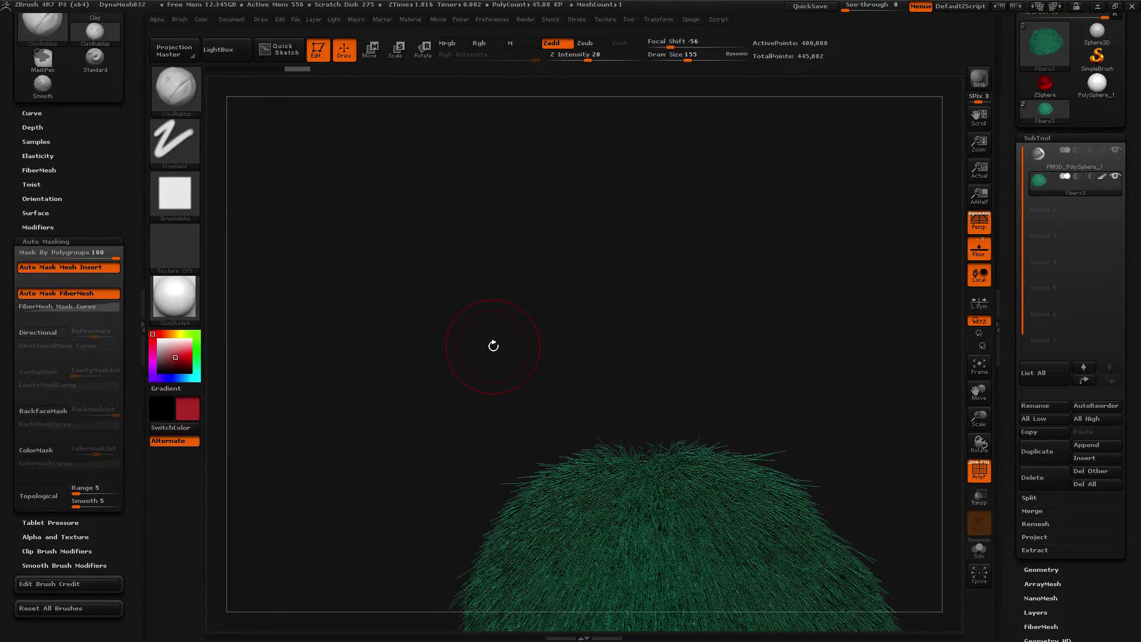
Choose the GroomLengthen brush for working on the fibers
key("b")
key("g")
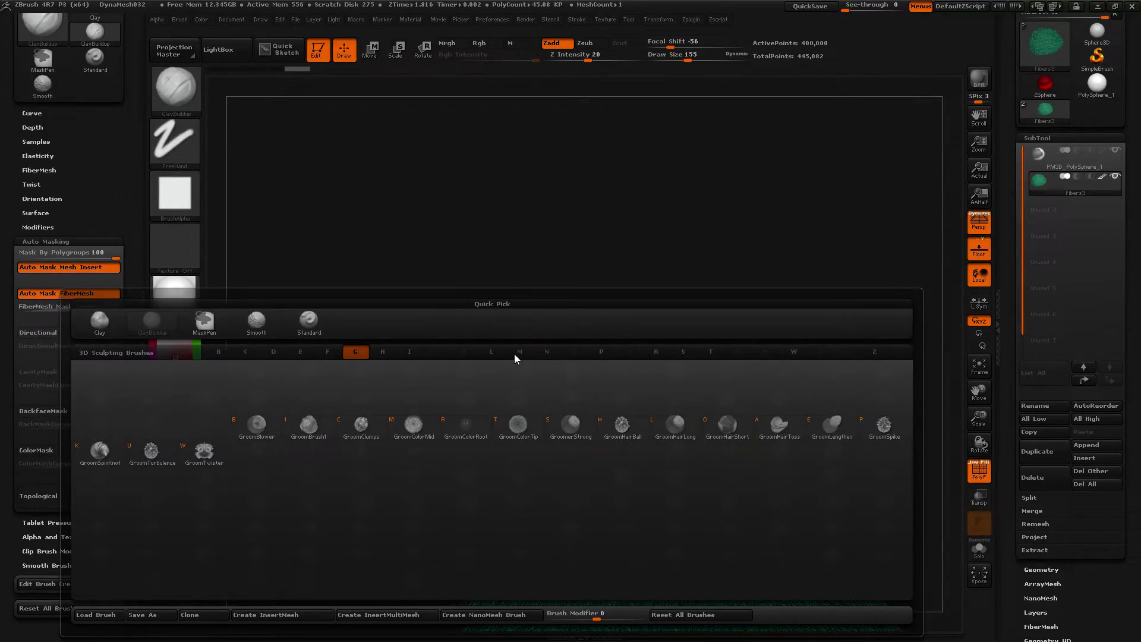
mouse_move(714, 458)
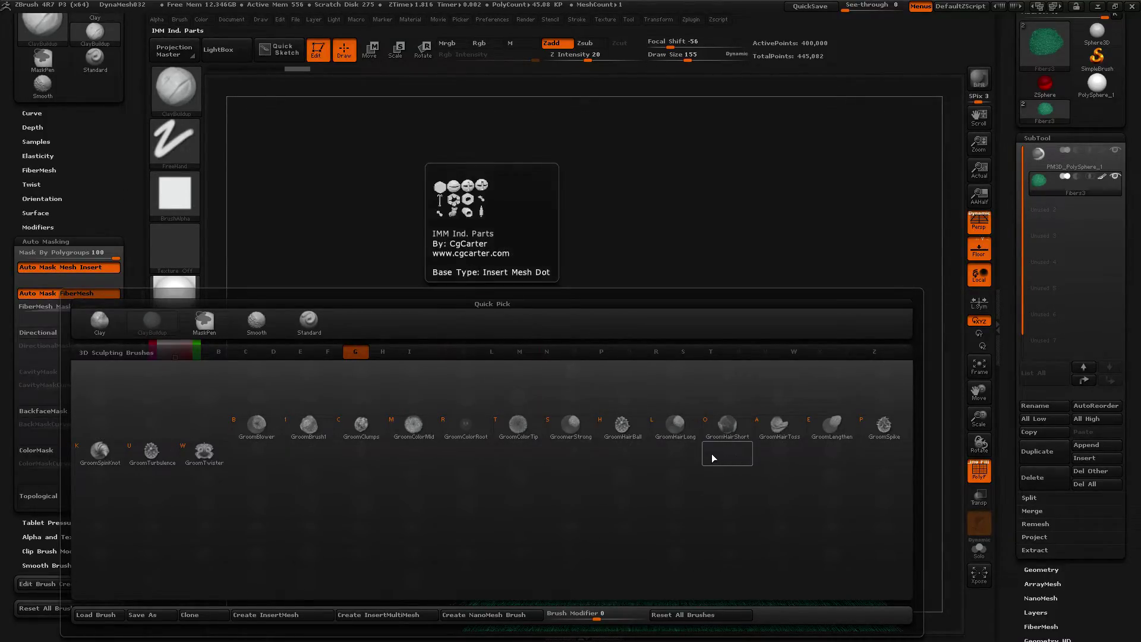
left_click(823, 426)
Try pulling out one long lock from the side of the fur with GroomLengthen, and undo the stroke
mouse_move(467, 389)
left_mouse_down()
mouse_move(458, 404)
mouse_move(507, 461)
mouse_move(419, 269)
left_mouse_up()
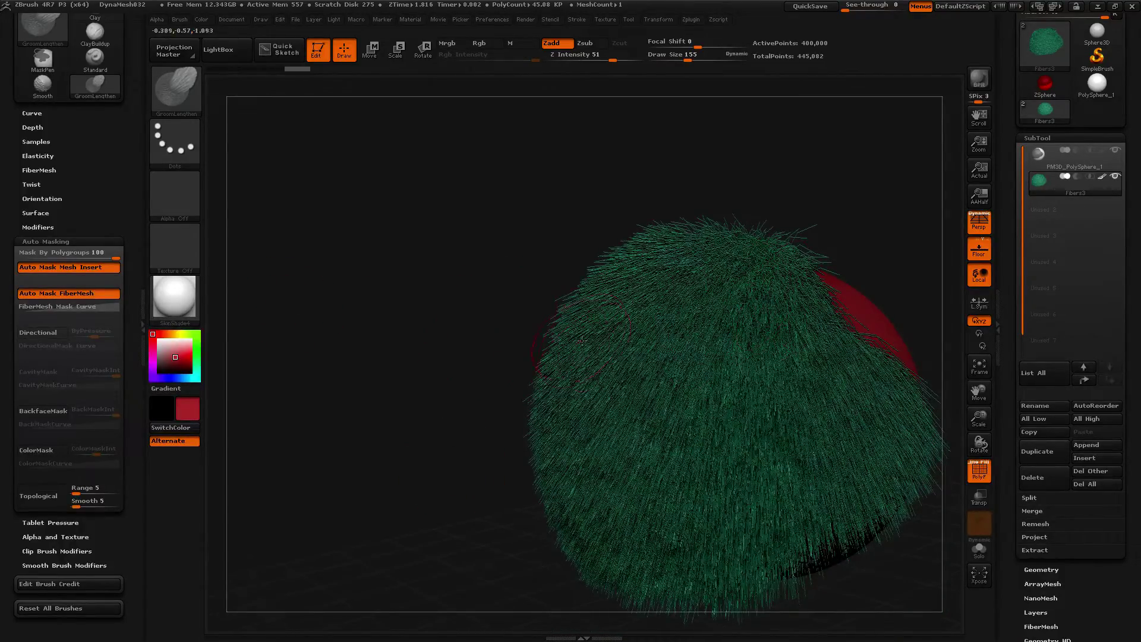
left_click_drag(494, 376, 275, 423)
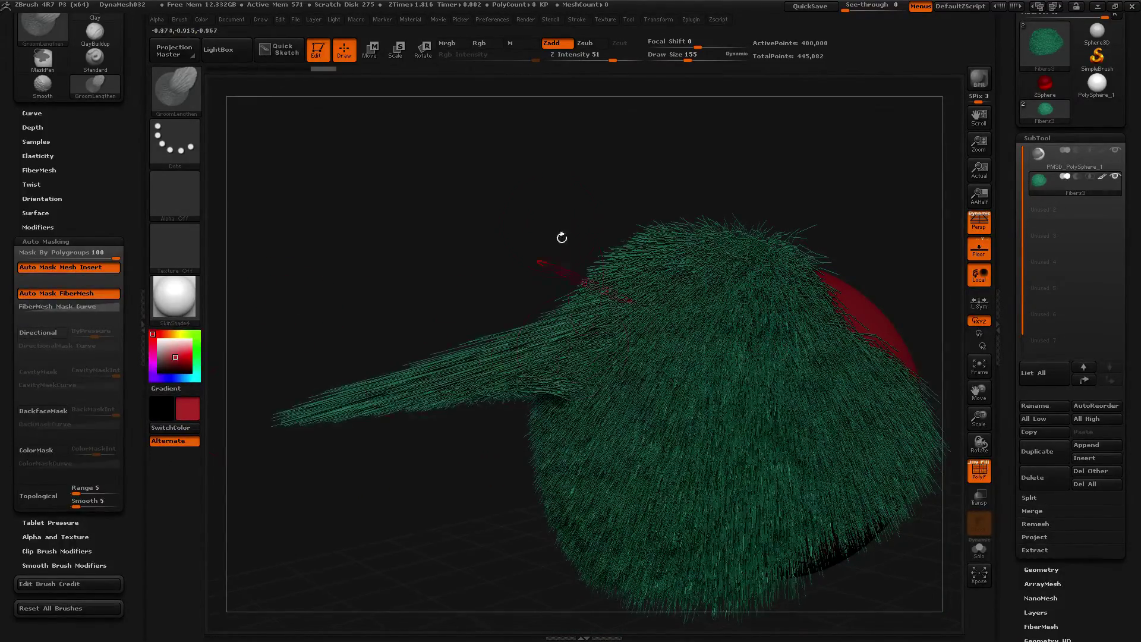
key("ctrl+z")
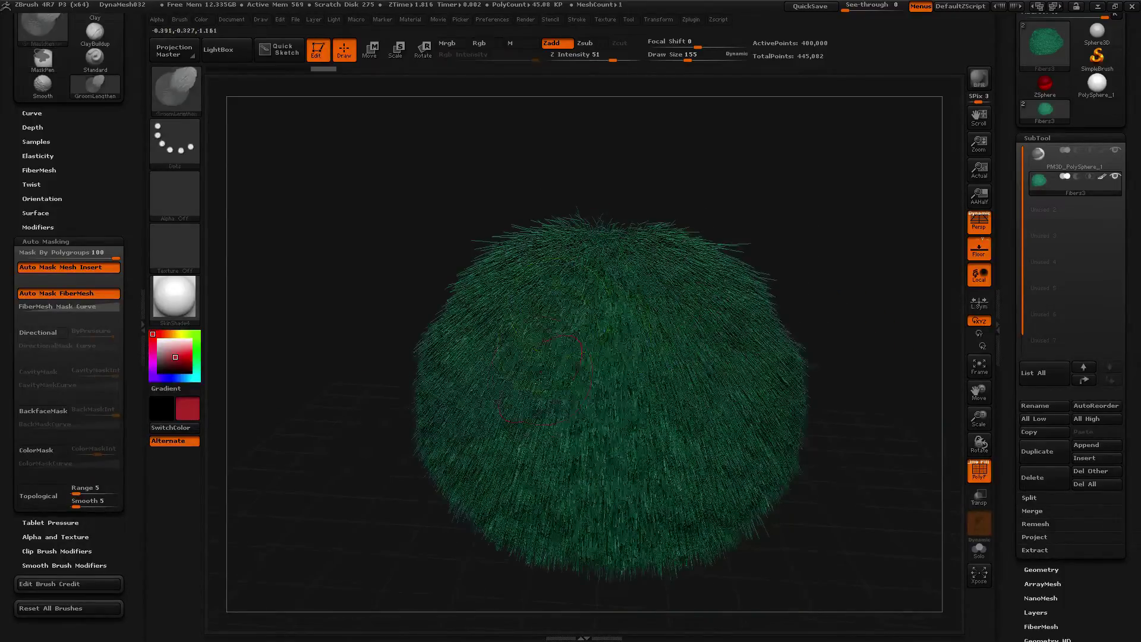
Lengthen the fibers along the lower edge of the fur into a long hanging beard with repeated GroomLengthen strokes
left_click_drag(443, 526, 387, 285, "alt")
left_click_drag(336, 400, 302, 407)
left_click_drag(537, 298, 505, 580)
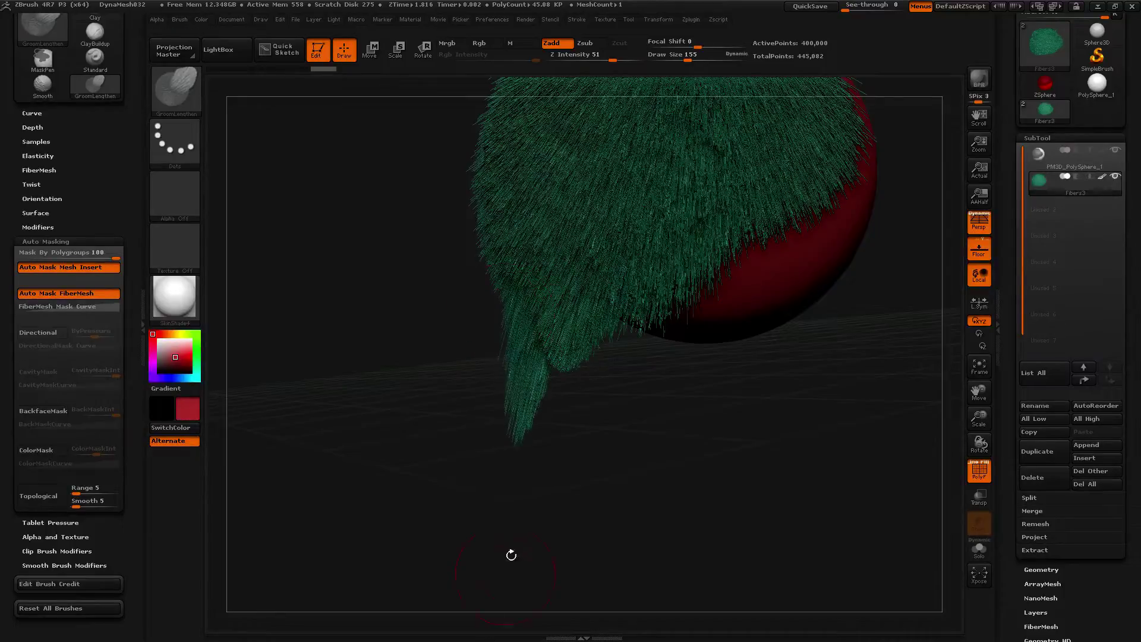
left_click_drag(568, 352, 601, 471)
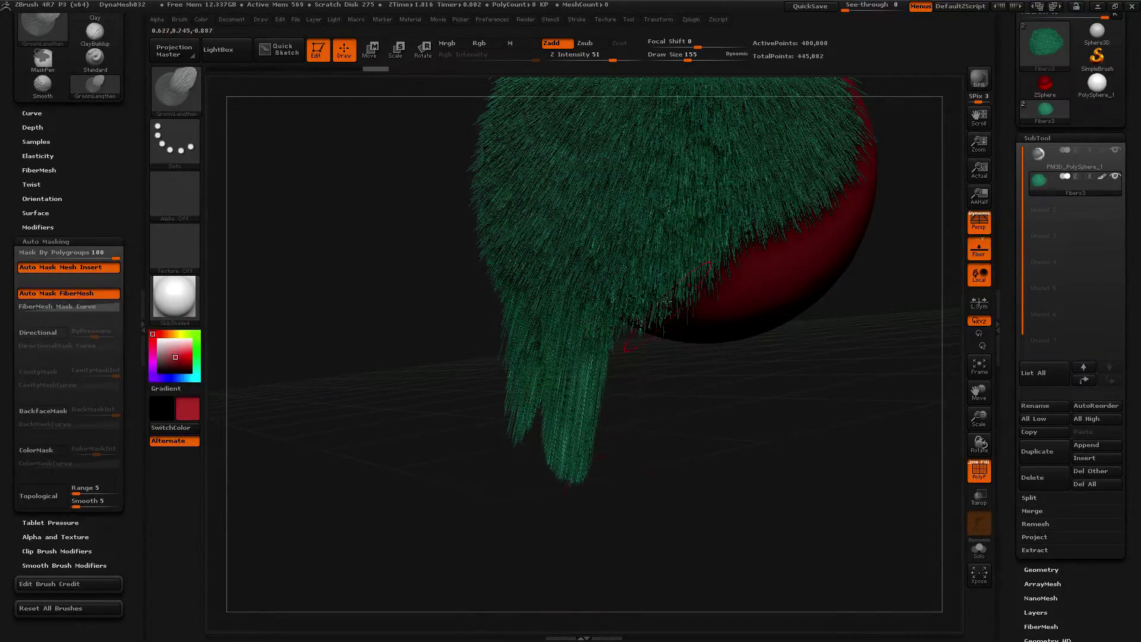
mouse_move(637, 326)
left_mouse_down()
mouse_move(603, 594)
mouse_move(594, 535)
left_mouse_up()
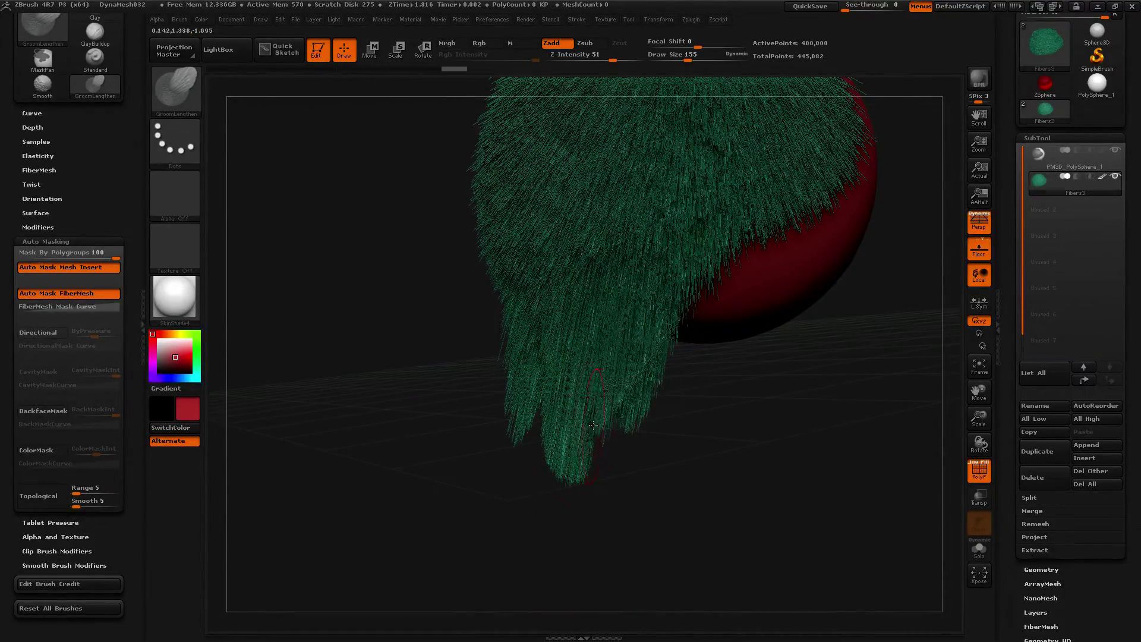
left_click_drag(595, 425, 561, 602)
left_click_drag(631, 398, 618, 576)
left_click_drag(530, 410, 509, 586)
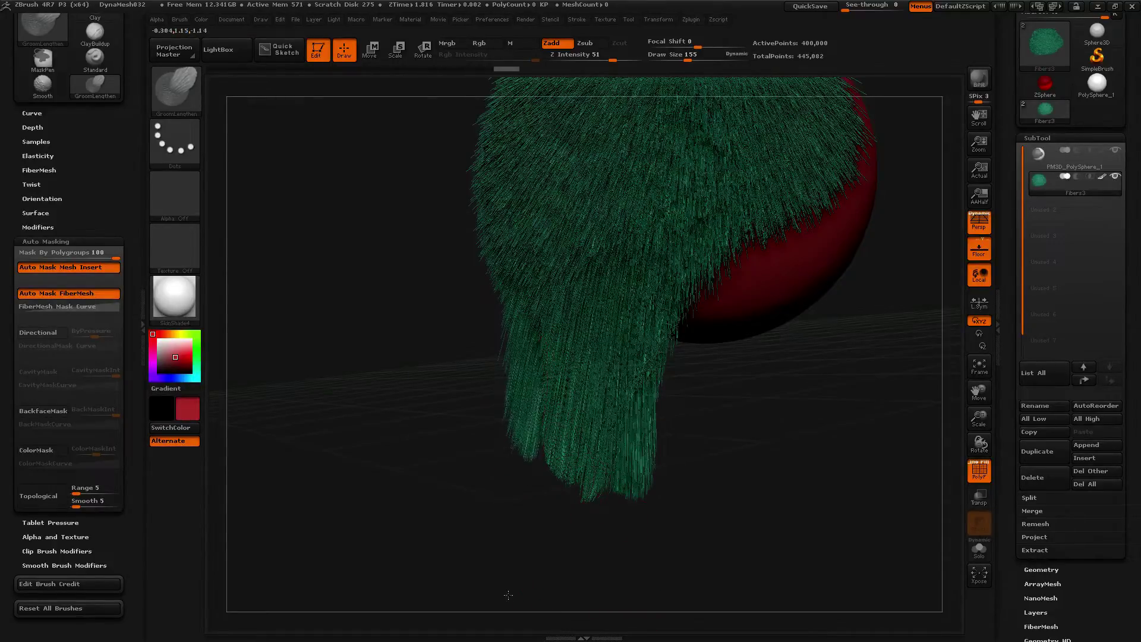
left_click_drag(535, 413, 540, 497)
left_click_drag(516, 383, 492, 523)
mouse_move(560, 358)
left_mouse_down()
mouse_move(537, 496)
mouse_move(546, 535)
left_mouse_up()
mouse_move(411, 423)
left_mouse_down()
mouse_move(535, 410)
mouse_move(519, 552)
left_mouse_up()
mouse_move(498, 378)
left_mouse_down()
mouse_move(488, 544)
mouse_move(517, 621)
left_mouse_up()
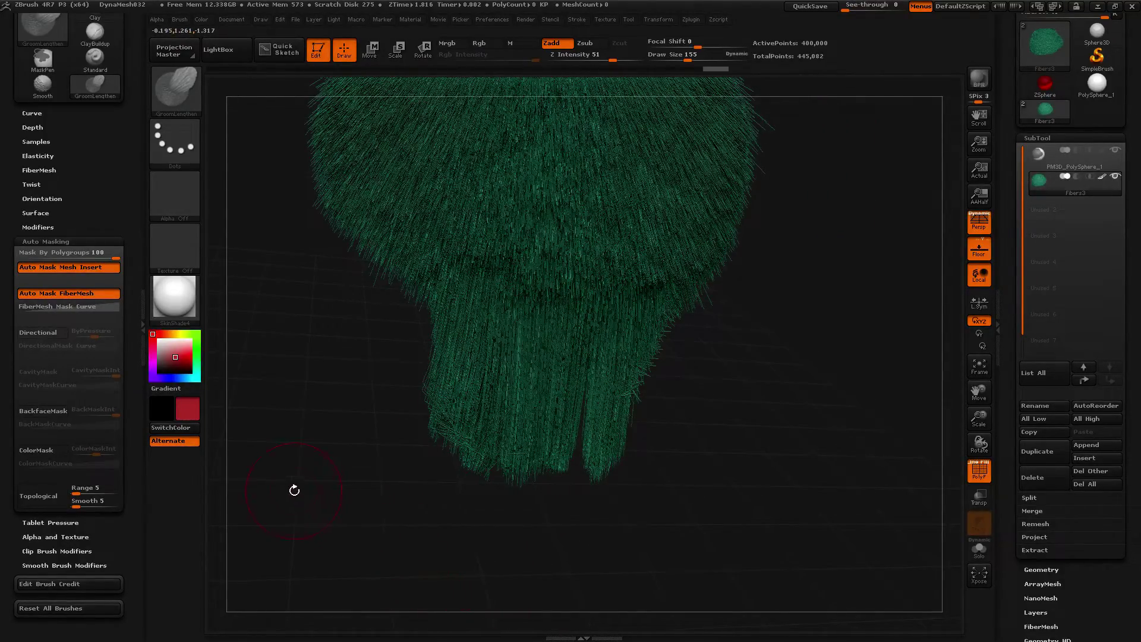
Try GroomLengthen strokes above the beard with Auto Mask FiberMesh off, undo them, and turn the option back on
left_click(97, 294)
left_click_drag(343, 446, 545, 418)
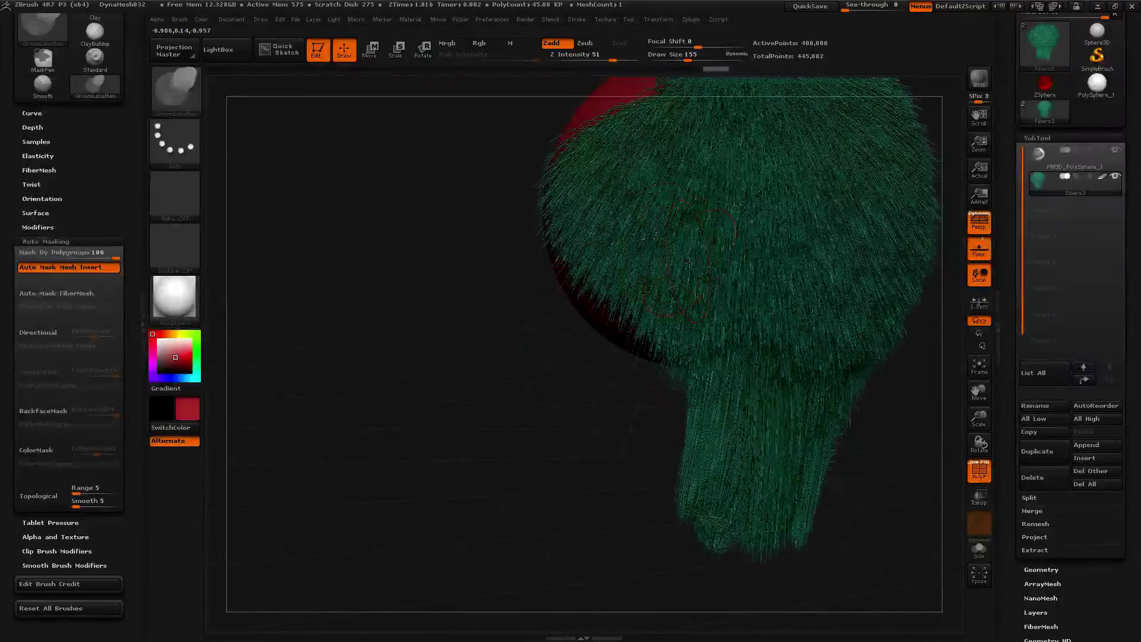
left_click_drag(681, 279, 639, 383)
left_click_drag(823, 250, 766, 380)
left_click_drag(770, 238, 722, 387)
left_click_drag(734, 309, 689, 457)
mouse_move(656, 286)
left_mouse_down()
mouse_move(620, 455)
mouse_move(601, 380)
left_mouse_up()
mouse_move(625, 268)
left_mouse_down()
mouse_move(512, 407)
mouse_move(621, 303)
mouse_move(585, 419)
left_mouse_up()
key("ctrl+z")
key("ctrl+z")
key("ctrl+z")
key("ctrl+z")
key("ctrl+z")
key("ctrl+z")
key("ctrl+z")
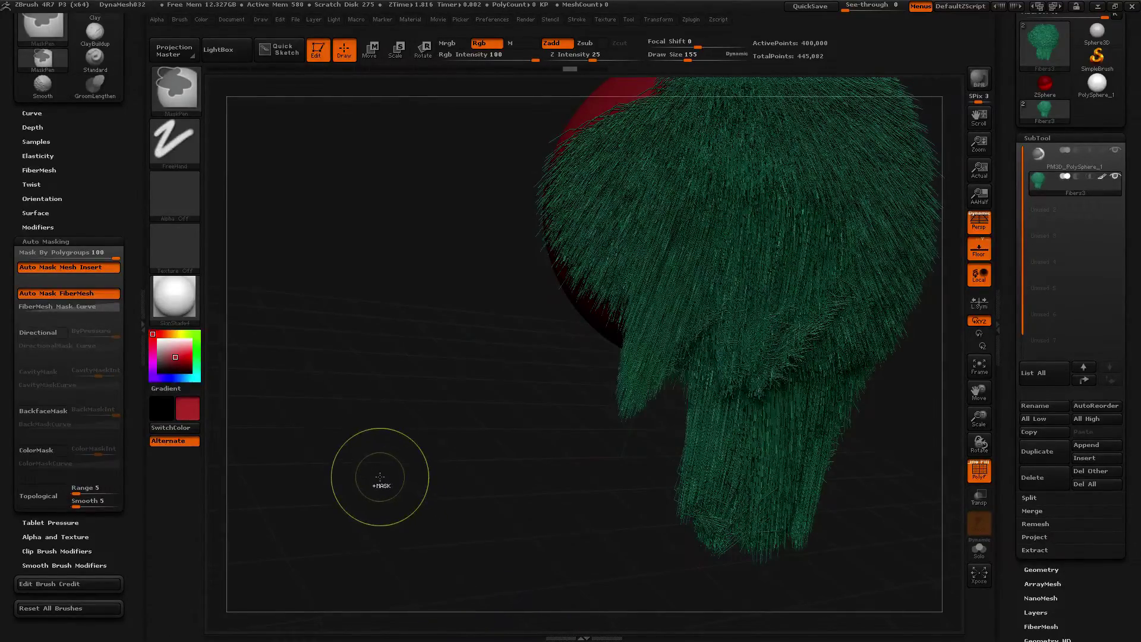
key("ctrl+z")
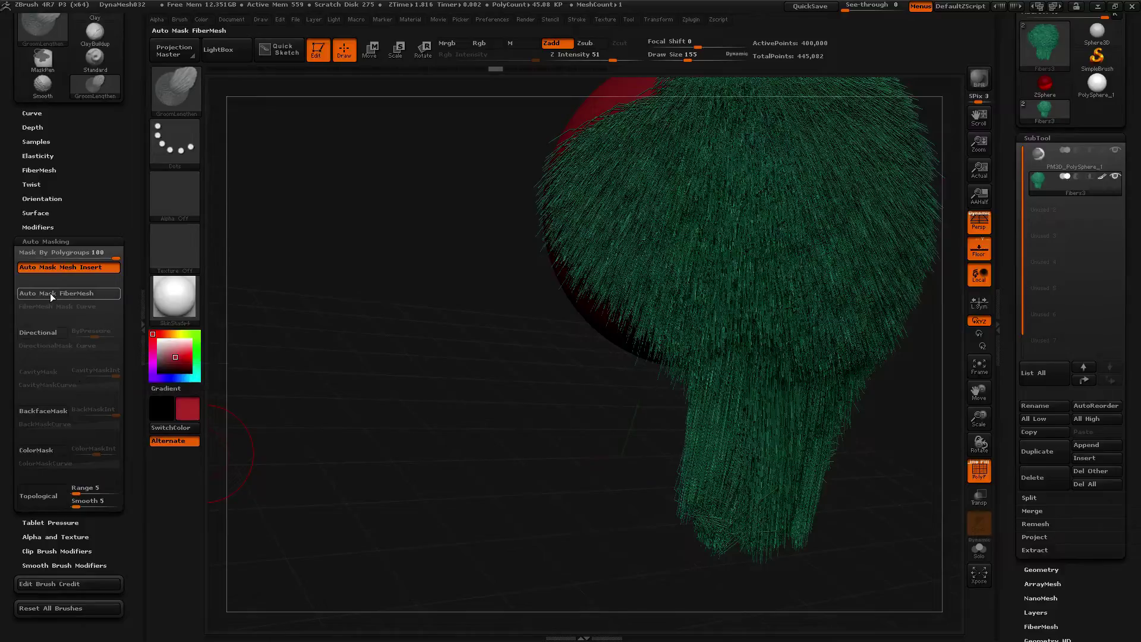
left_click(50, 293)
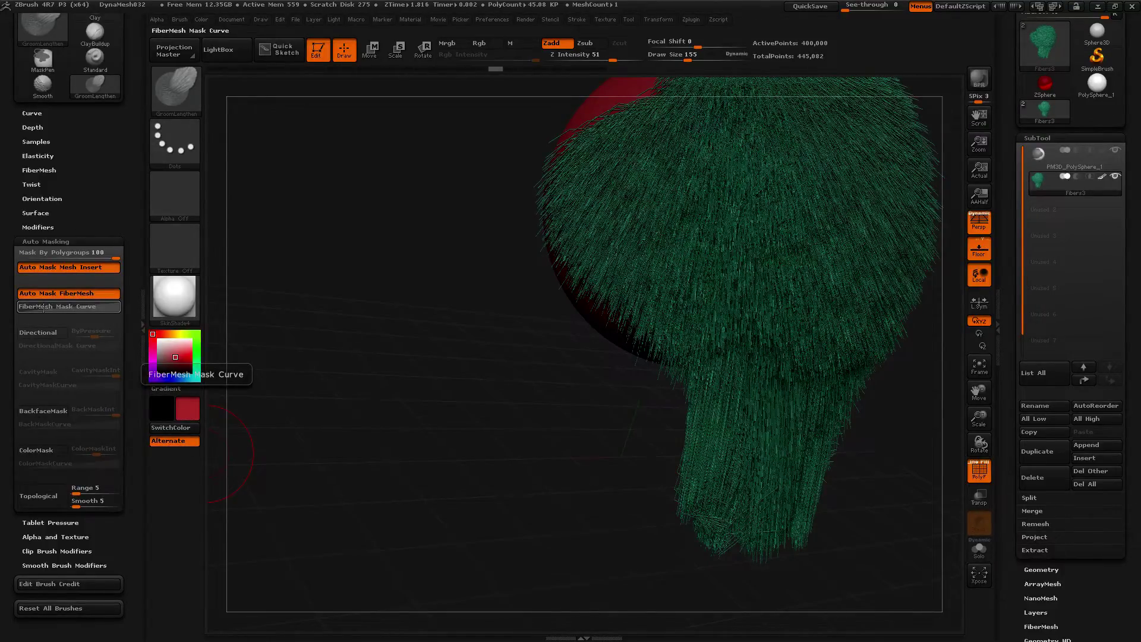
Bend the FiberMesh Mask Curve down so it rises only near the fiber tips, and lengthen several locks above the beard
left_click(44, 307)
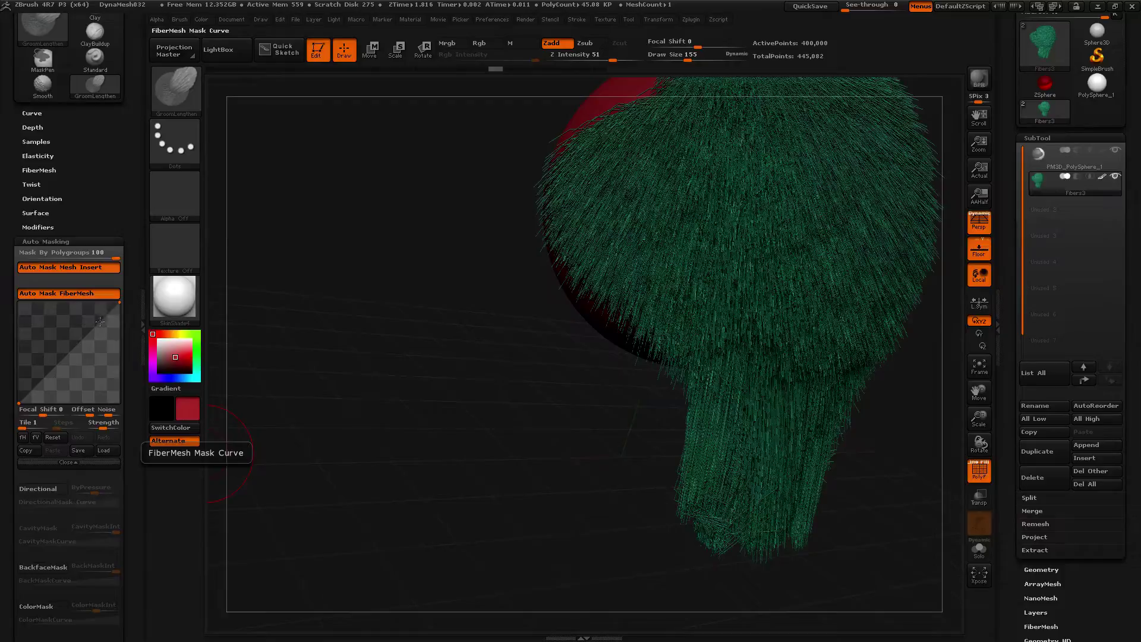
left_click_drag(72, 355, 115, 380)
left_click_drag(661, 253, 632, 324)
left_click_drag(742, 280, 710, 336)
mouse_move(796, 275)
left_mouse_down()
mouse_move(807, 253)
mouse_move(794, 280)
mouse_move(829, 324)
left_mouse_up()
left_click_drag(753, 187, 731, 262)
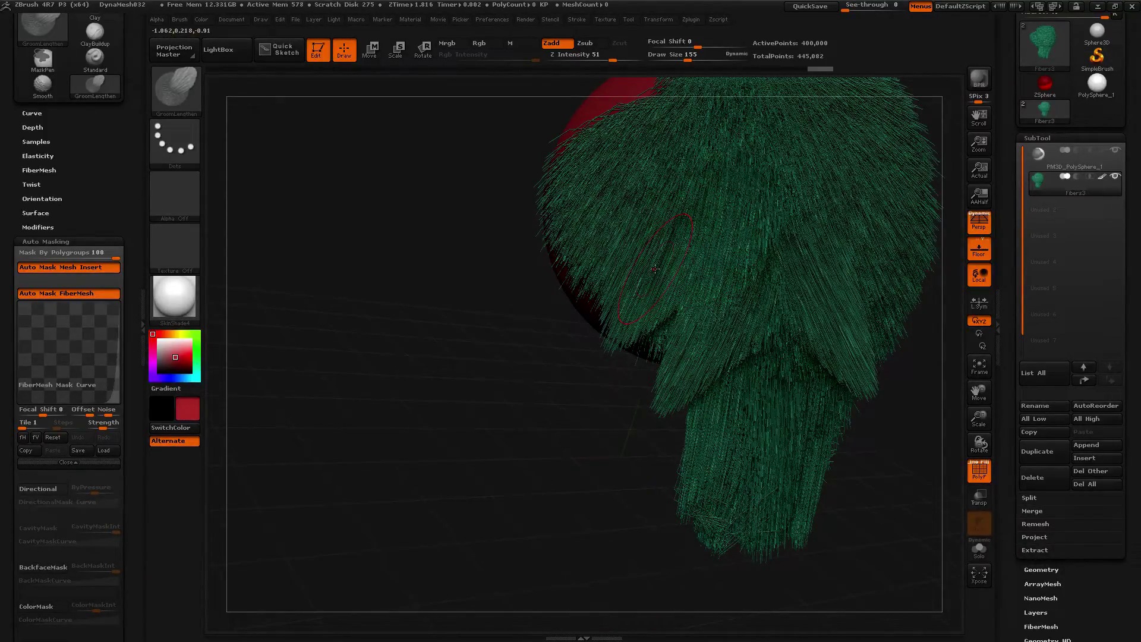
Switch to the GroomHairToss brush and toss the fibers across the lower fur and the beard in several directions
key("b")
key("g")
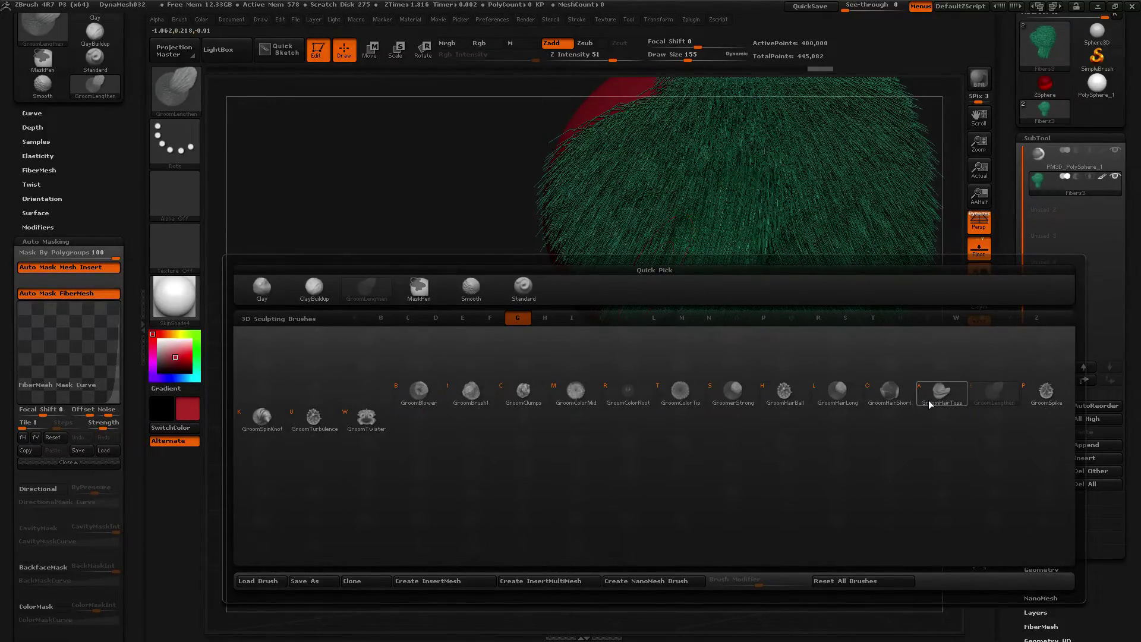
mouse_move(931, 404)
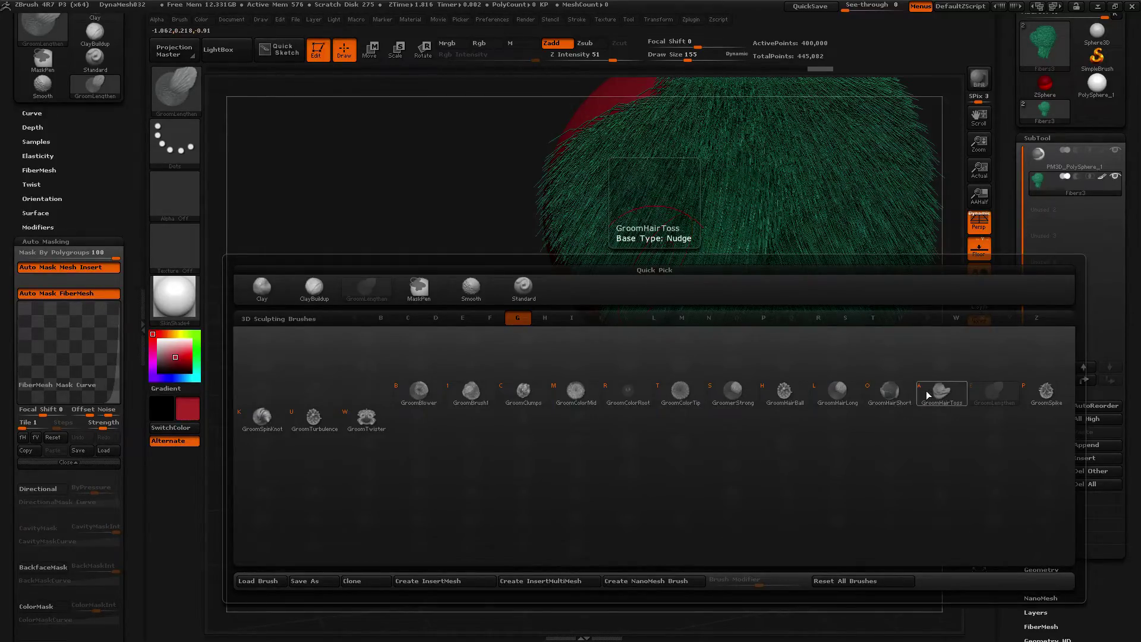
left_click(930, 393)
left_click_drag(607, 324, 855, 351)
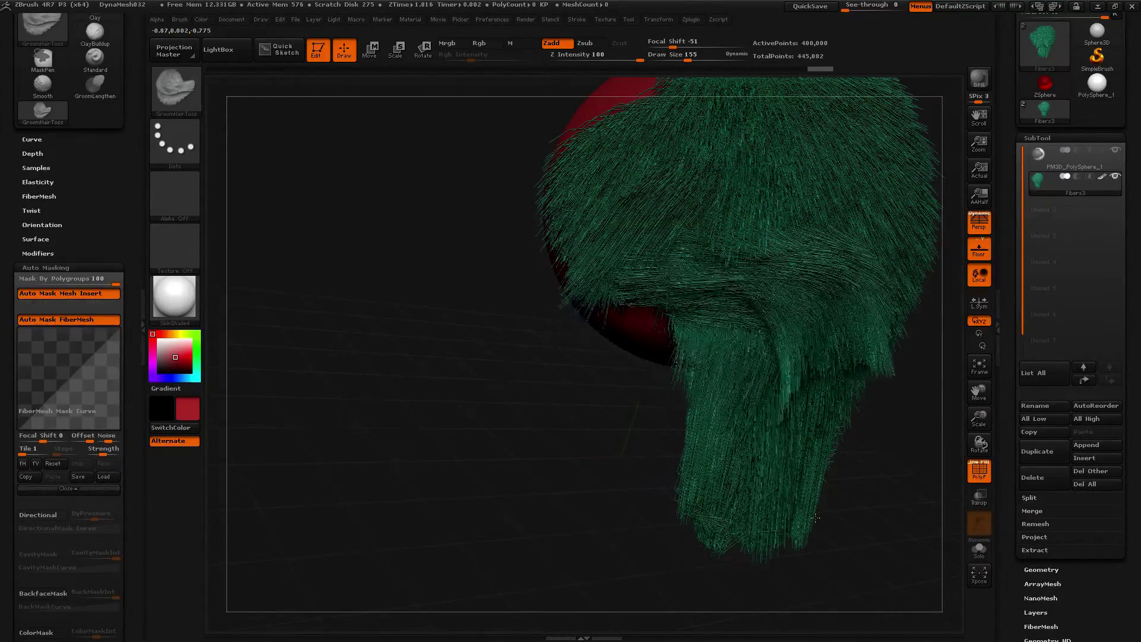
left_click_drag(767, 398, 630, 428)
left_click_drag(672, 345, 832, 268)
left_click_drag(856, 208, 594, 333)
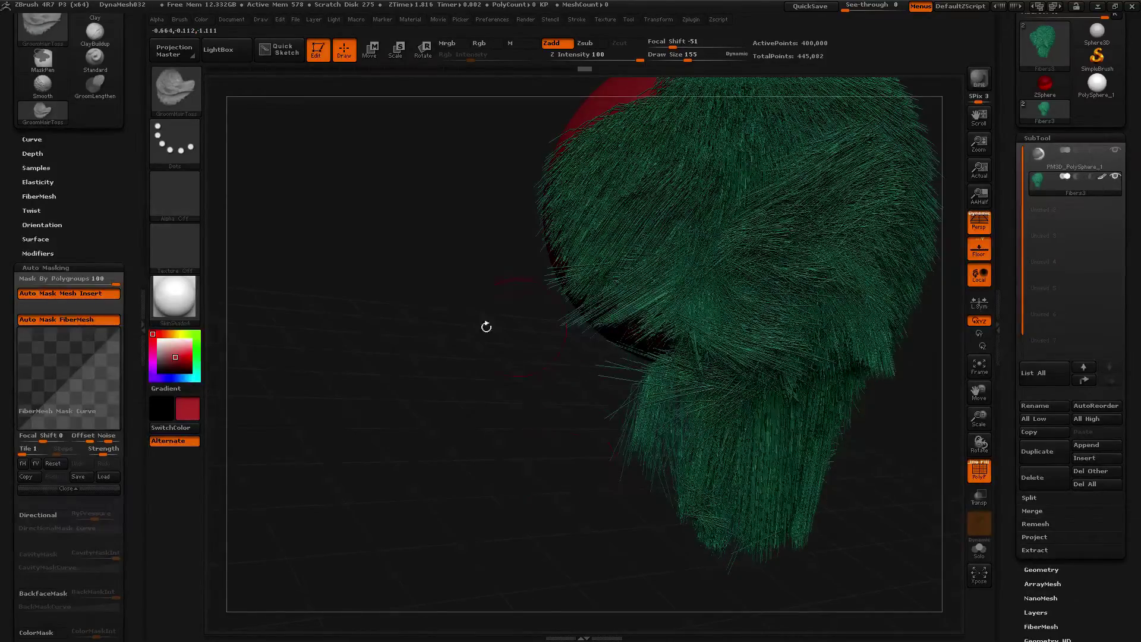
mouse_move(746, 224)
left_mouse_down()
mouse_move(721, 410)
mouse_move(661, 318)
mouse_move(611, 393)
mouse_move(752, 413)
left_mouse_up()
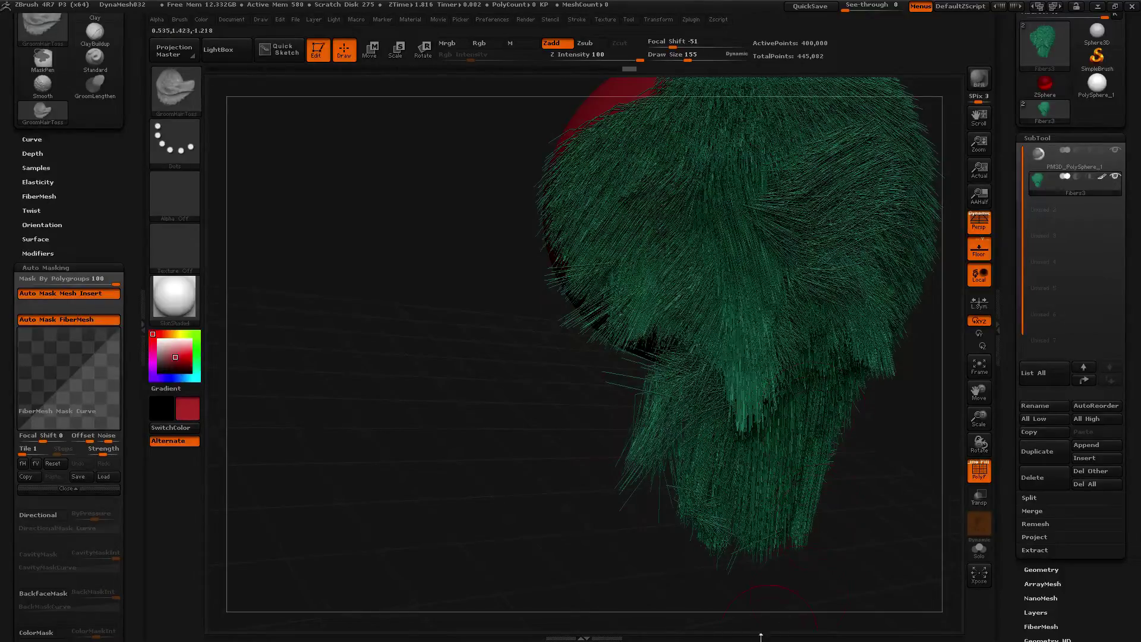
Comb the fibers on the far side of the fur down toward the beard with GroomHairToss
left_click(621, 638)
left_click_drag(431, 500, 359, 519, "alt")
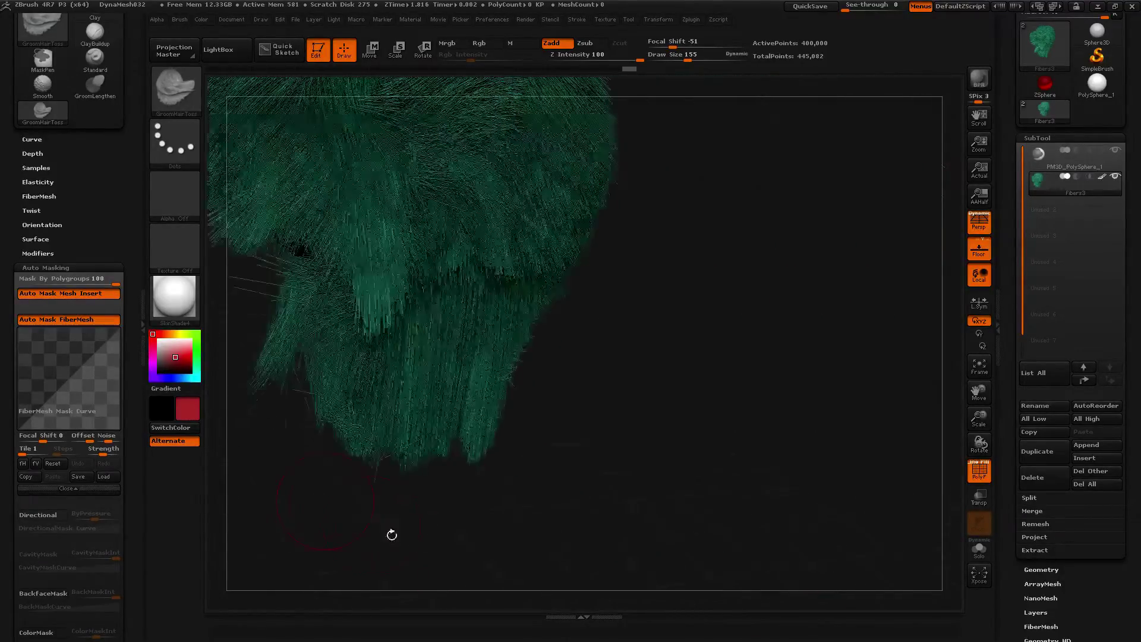
left_click(569, 617)
mouse_move(683, 348)
left_mouse_down("alt")
mouse_move(680, 433)
mouse_move(630, 429)
left_mouse_up("alt")
left_click_drag(652, 258, 620, 357)
mouse_move(686, 227)
left_mouse_down()
mouse_move(678, 179)
mouse_move(660, 262)
mouse_move(606, 249)
mouse_move(625, 344)
left_mouse_up()
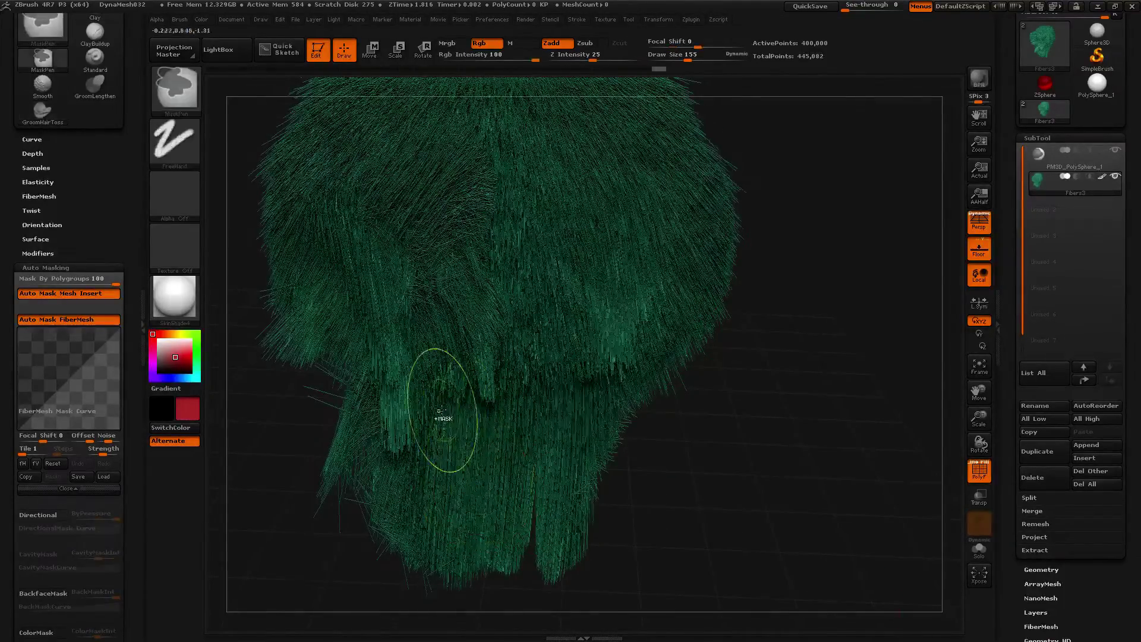
Bend the FiberMesh Mask Curve so it rises only near the fiber tips, and brush both sides of the fur outward and upward
left_click_drag(69, 376, 110, 416)
mouse_move(573, 230)
left_mouse_down()
mouse_move(645, 197)
mouse_move(683, 154)
left_mouse_up()
mouse_move(574, 309)
left_mouse_down()
mouse_move(645, 208)
mouse_move(689, 173)
left_mouse_up()
left_click_drag(624, 301, 675, 238)
left_click_drag(648, 383, 683, 232)
left_click_drag(618, 338, 669, 291)
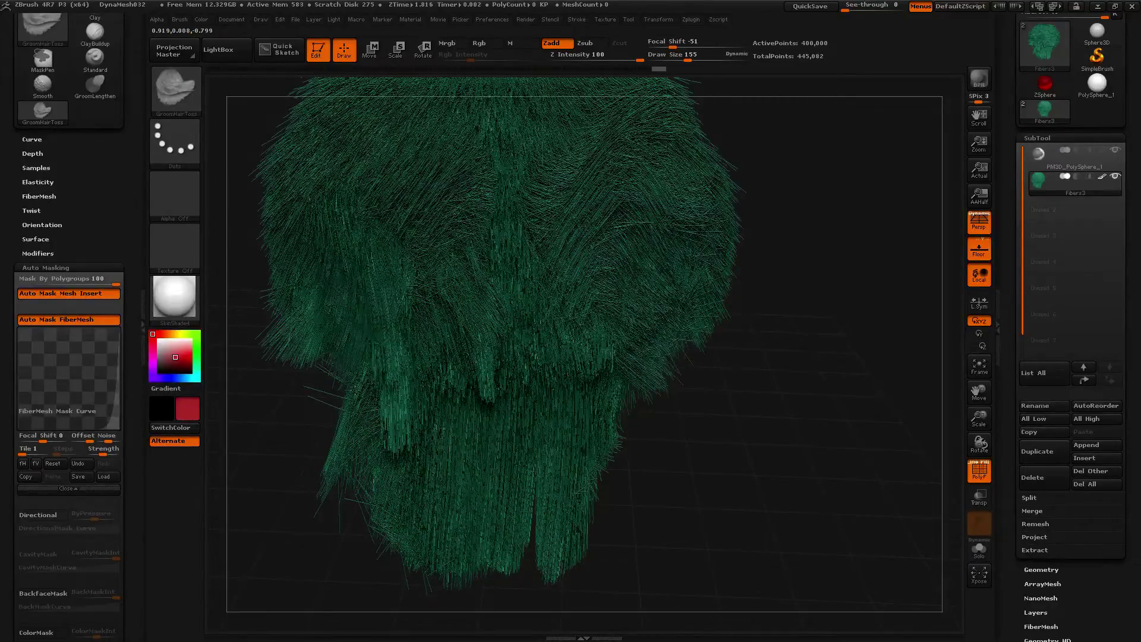
left_click_drag(392, 362, 315, 303)
left_click_drag(381, 327, 286, 255)
left_click_drag(357, 286, 279, 220)
left_click_drag(386, 339, 292, 280)
left_click_drag(648, 292, 713, 244)
Sweep the fibers across the crown and front of the fur with long GroomHairToss strokes
left_click_drag(854, 297, 858, 464, "alt")
mouse_move(577, 262)
left_mouse_down()
mouse_move(393, 297)
mouse_move(607, 243)
left_mouse_up()
left_click_drag(369, 315, 535, 250)
left_click_drag(451, 357, 624, 380)
left_click_drag(404, 333, 595, 393)
left_click_drag(363, 339, 524, 369)
left_click_drag(416, 386, 517, 440)
left_click_drag(434, 493, 499, 529)
mouse_move(410, 363)
left_mouse_down()
mouse_move(434, 493)
mouse_move(390, 404)
mouse_move(367, 487)
left_mouse_up()
left_click_drag(455, 292, 414, 452)
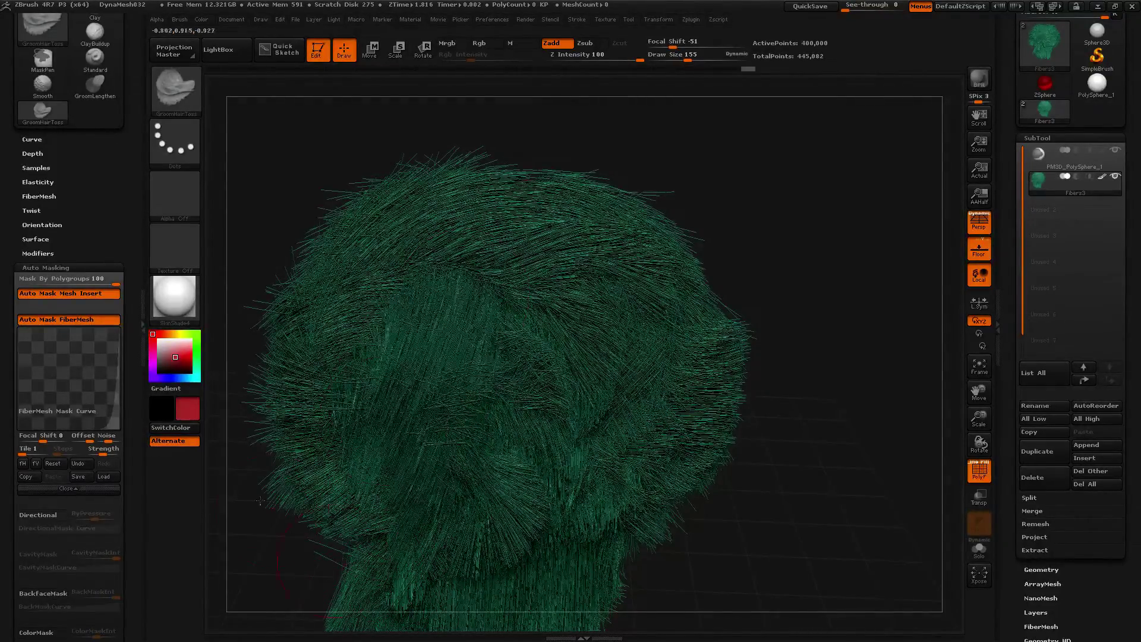
Reshape the FiberMesh Mask Curve to rise steeply near the fiber roots, and undo the grooming strokes above the beard
left_click_drag(105, 412, 28, 362)
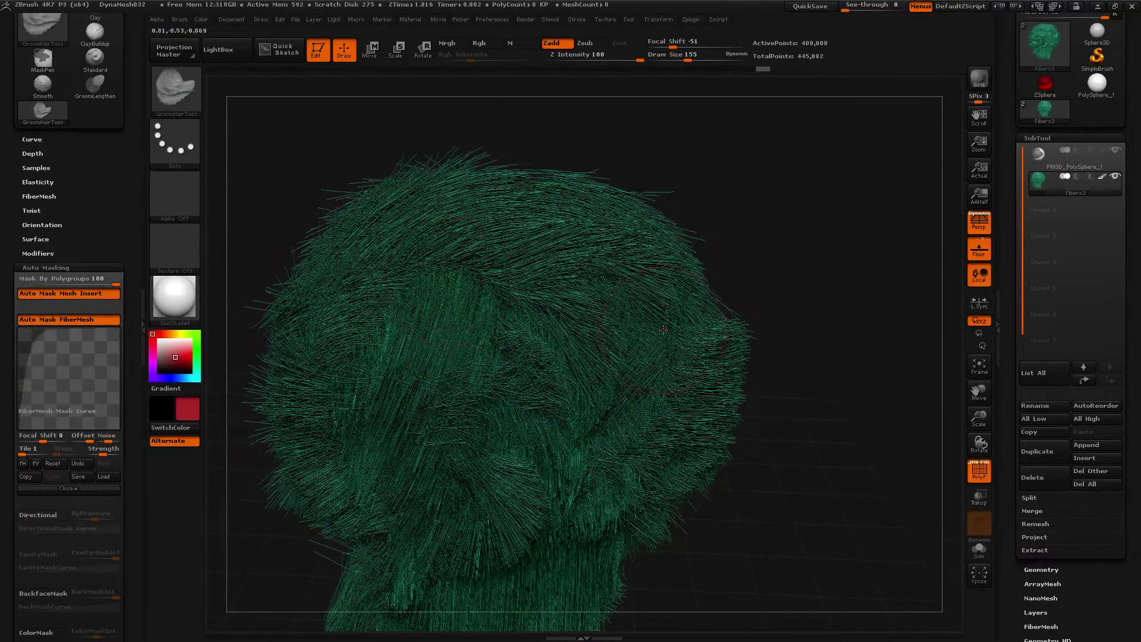
key("ctrl+z")
key("ctrl+z")
key("ctrl+z")
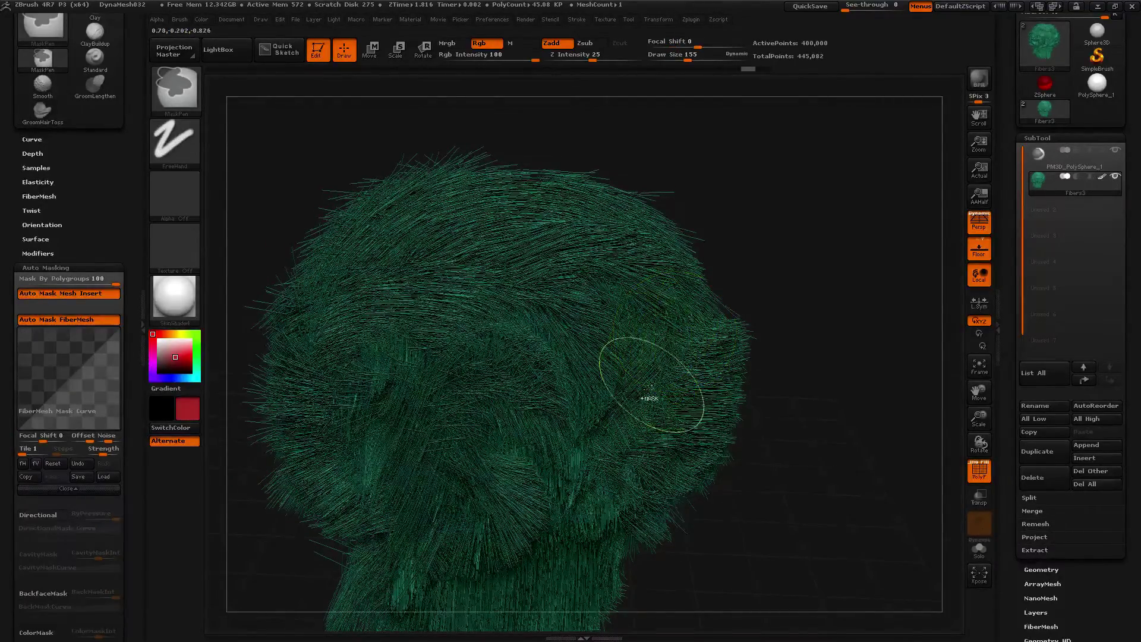
left_click_drag(204, 357, 658, 369)
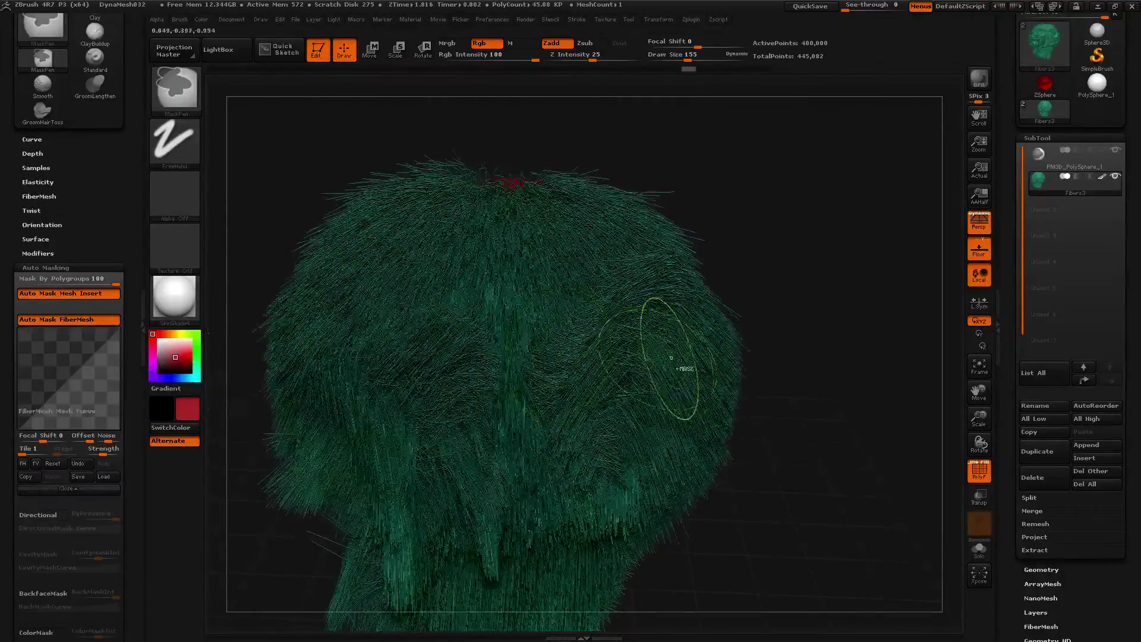
key("ctrl+z")
key("ctrl+z")
key("ctrl+z")
key("ctrl+z")
key("ctrl+z")
key("ctrl+z")
key("ctrl+z")
key("ctrl+z")
key("ctrl+z")
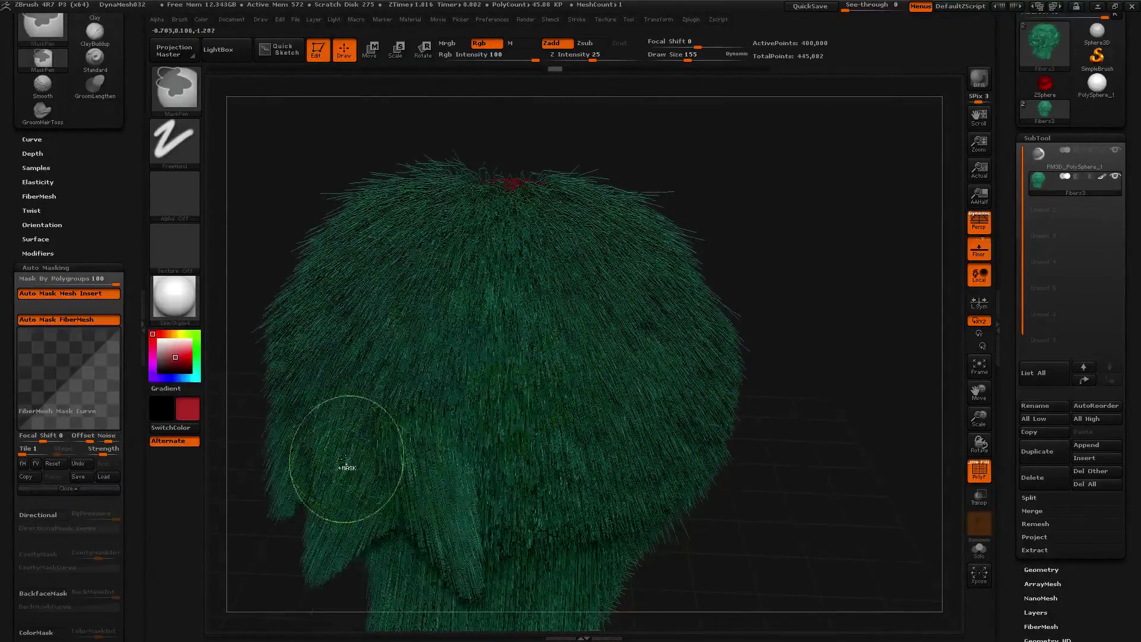
key("ctrl+z")
key("ctrl+z")
key("ctrl+z")
key("ctrl+z")
key("ctrl+z")
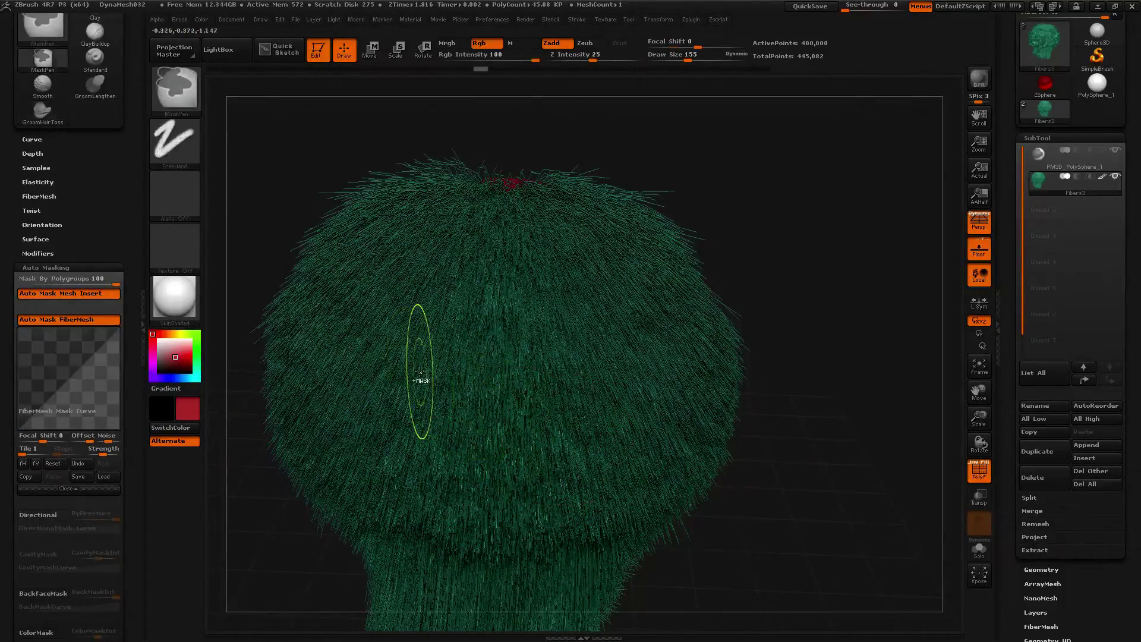
Paint a mask diagonally across the front of the fur, and clear it again
key("ctrl")
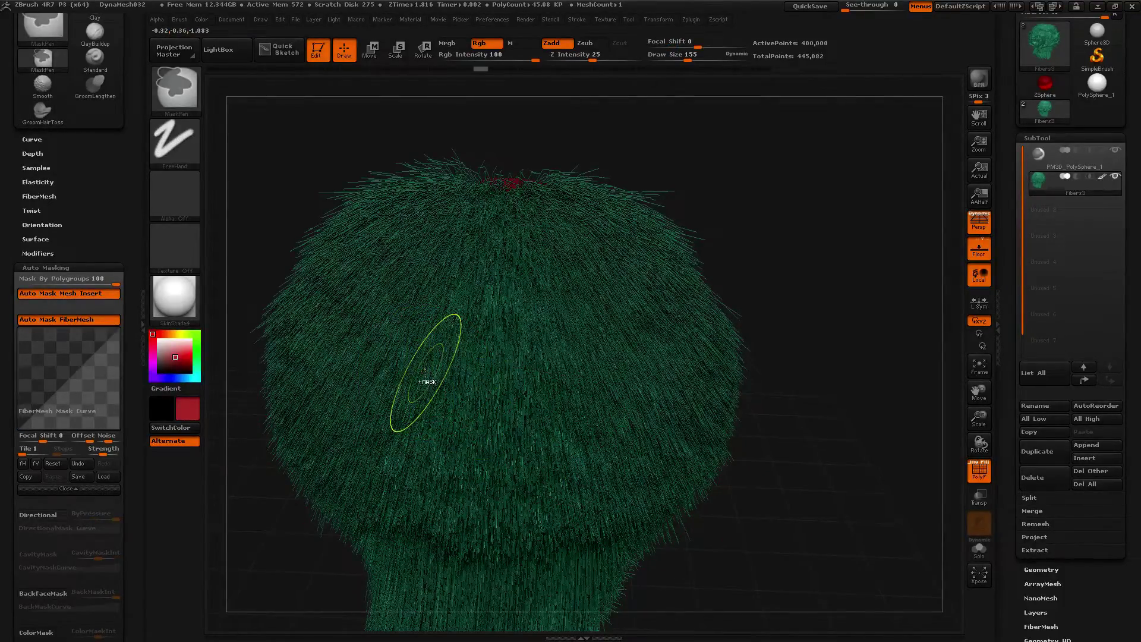
mouse_move(450, 331)
left_mouse_down("ctrl")
mouse_move(524, 404)
mouse_move(570, 297)
mouse_move(511, 406)
left_mouse_up("ctrl")
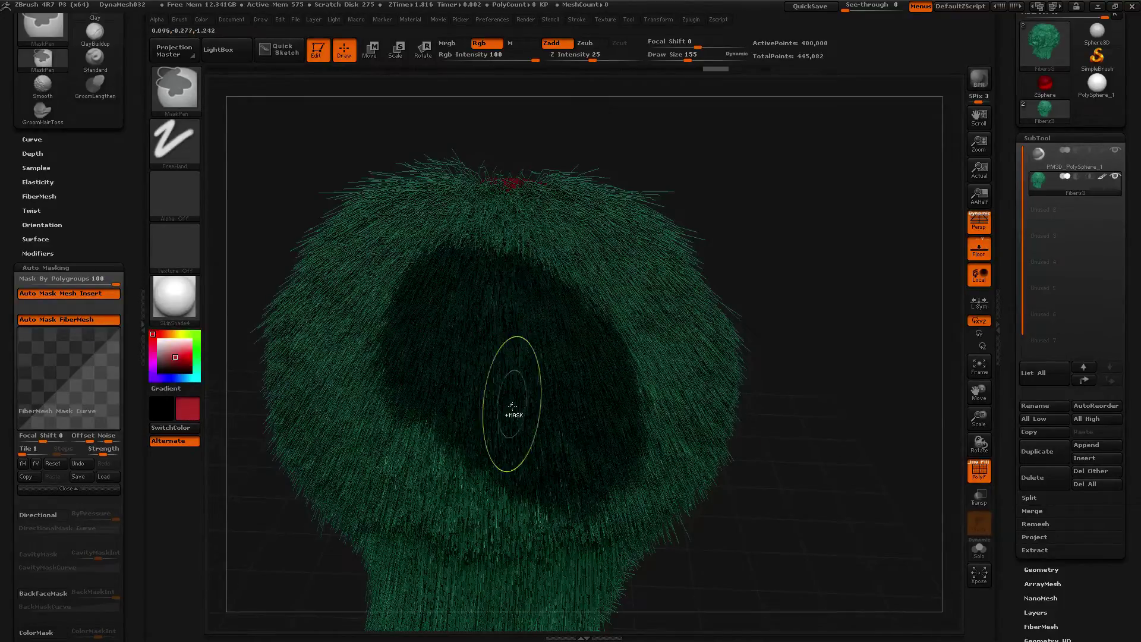
left_click_drag(795, 318, 844, 463, "ctrl")
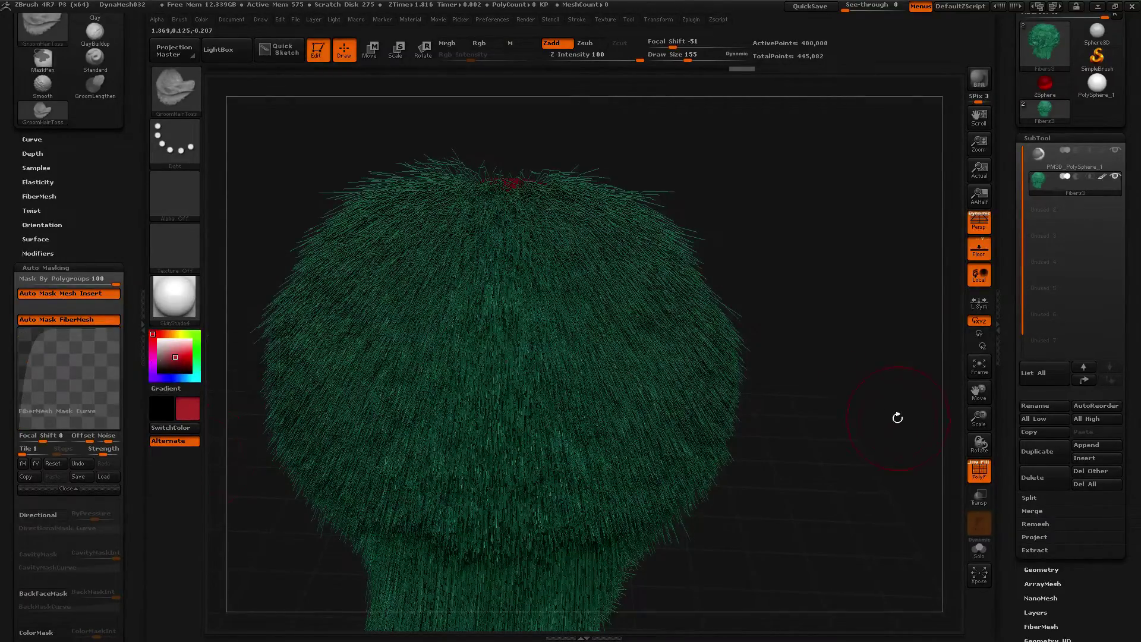
Try GroomHairToss strokes across the front of the fur with the root-heavy FiberMesh Mask Curve, and undo them
left_click_drag(600, 322, 627, 477)
mouse_move(685, 456)
left_mouse_down()
mouse_move(512, 226)
mouse_move(476, 464)
mouse_move(523, 285)
mouse_move(554, 558)
mouse_move(535, 511)
mouse_move(511, 499)
mouse_move(464, 262)
mouse_move(458, 505)
left_mouse_up()
key("ctrl+z")
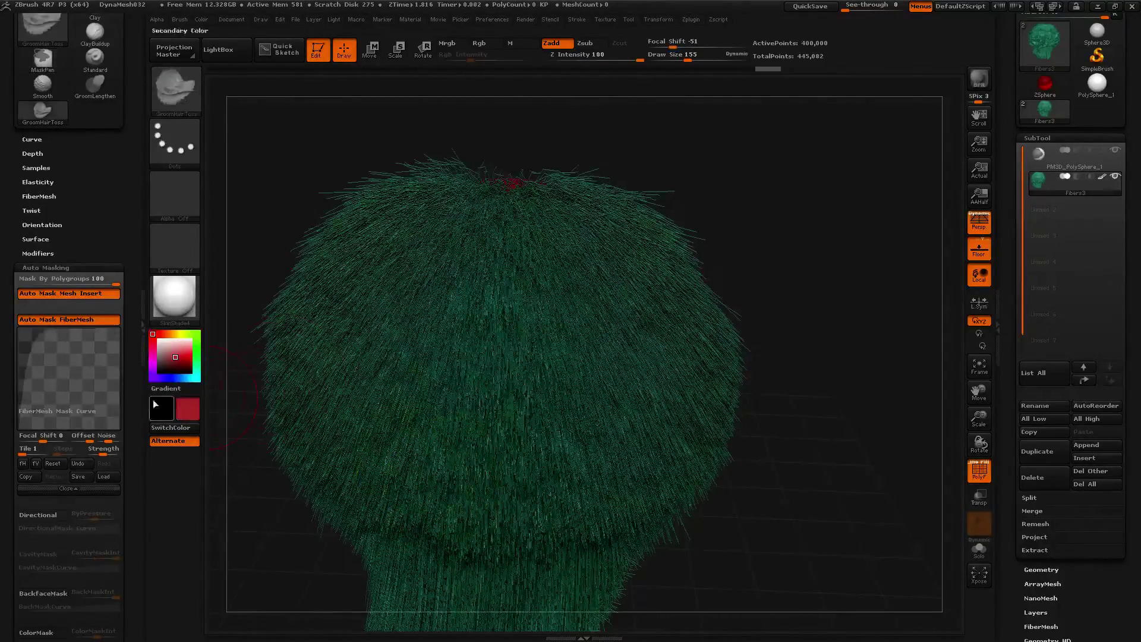
mouse_move(500, 303)
left_mouse_down()
mouse_move(488, 445)
mouse_move(615, 339)
mouse_move(461, 434)
mouse_move(499, 255)
mouse_move(529, 362)
mouse_move(612, 350)
left_mouse_up()
key("ctrl+z")
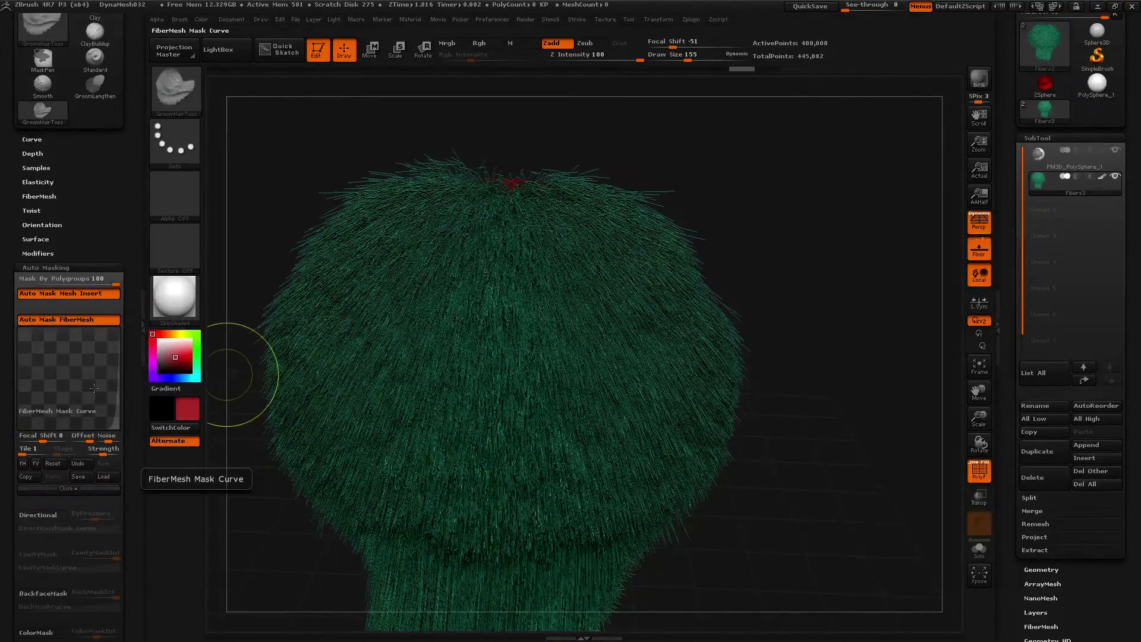
Raise the FiberMesh Mask Curve, set its Tile to 8, and brush the fibers across the front of the fur
left_click_drag(84, 411, 80, 340)
mouse_move(462, 319)
left_mouse_down()
mouse_move(410, 377)
mouse_move(530, 434)
mouse_move(436, 386)
mouse_move(624, 303)
mouse_move(476, 425)
mouse_move(368, 451)
left_mouse_up()
key("ctrl+z")
left_click_drag(23, 450, 30, 453)
mouse_move(475, 297)
left_mouse_down()
mouse_move(450, 318)
mouse_move(520, 470)
mouse_move(692, 262)
mouse_move(621, 288)
mouse_move(604, 481)
mouse_move(612, 493)
left_mouse_up()
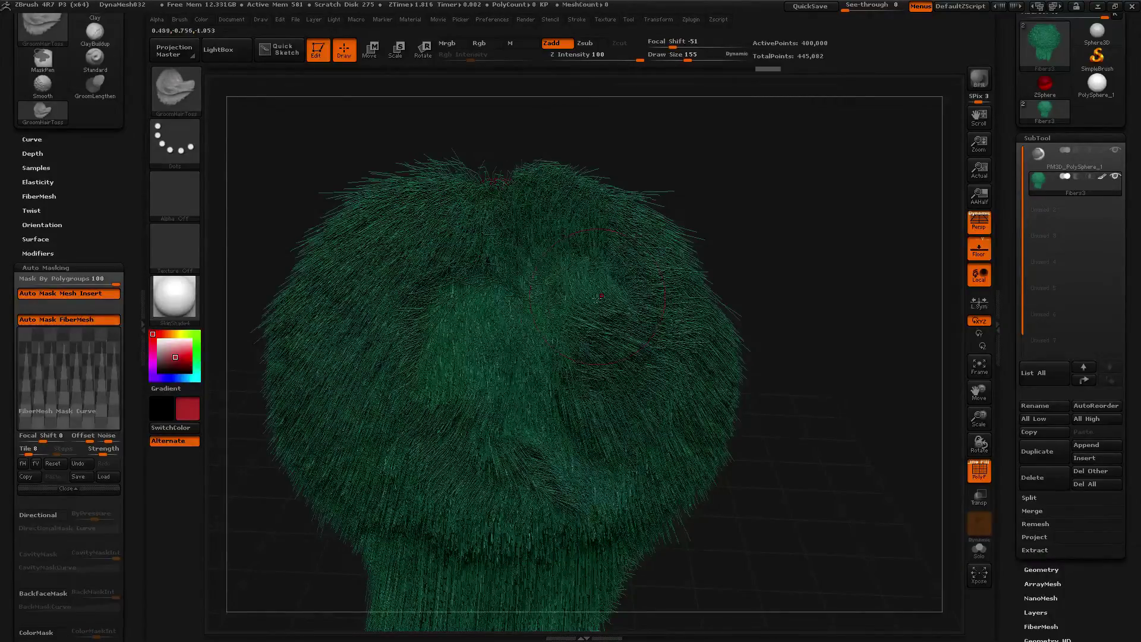
Collapse the FiberMesh Mask Curve editor and read the help description of the Directional auto mask option
left_click(52, 489)
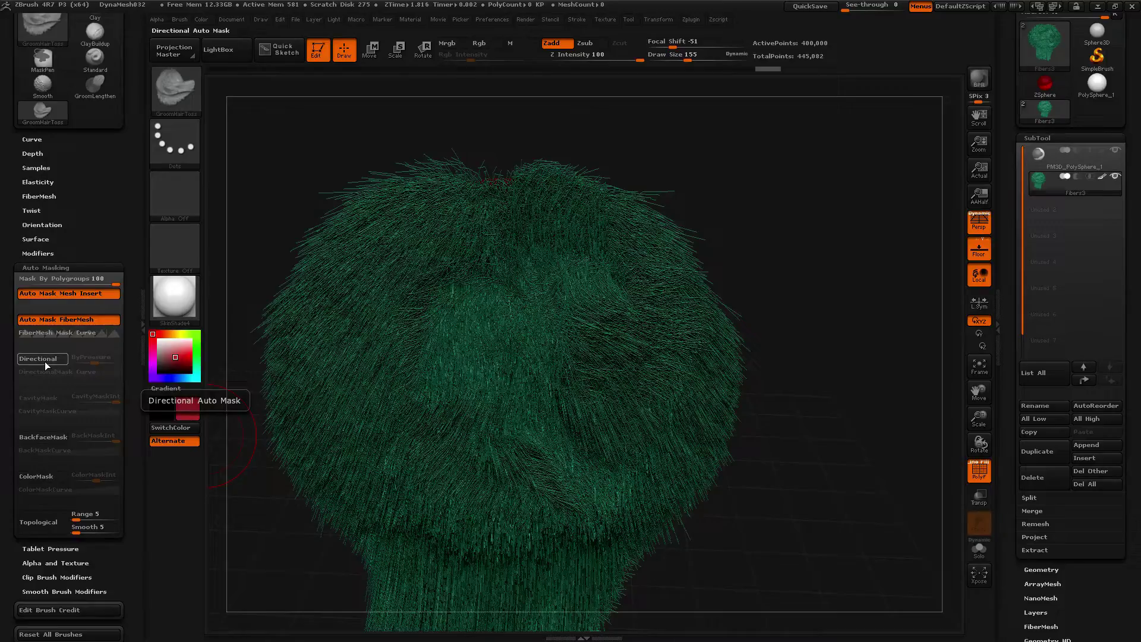
left_click_drag(275, 224, 416, 439, "alt")
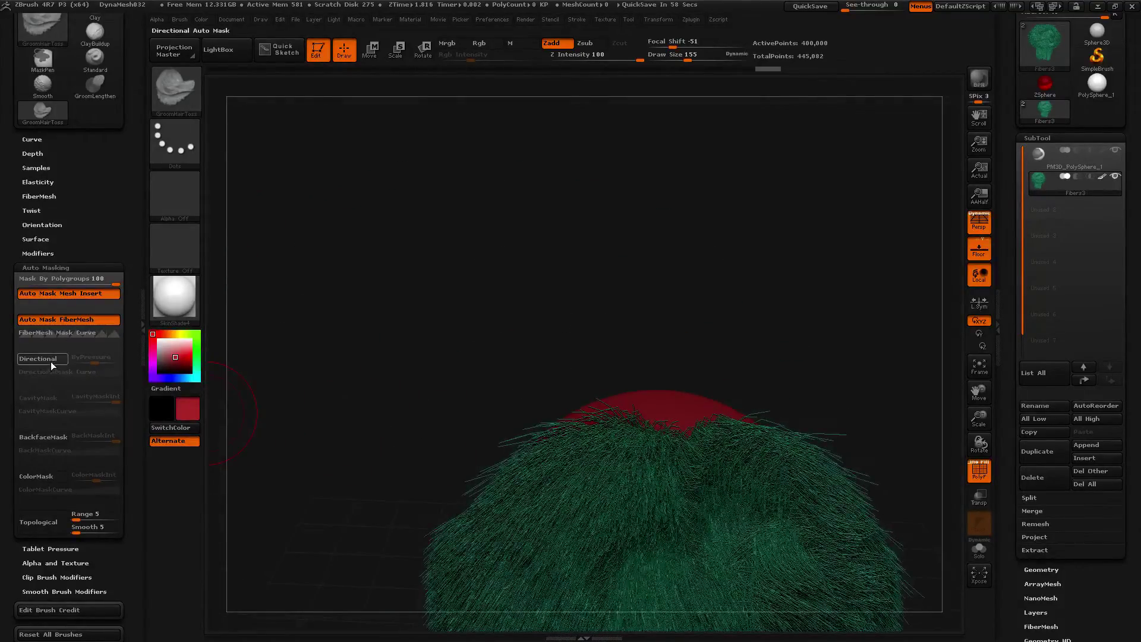
key("ctrl")
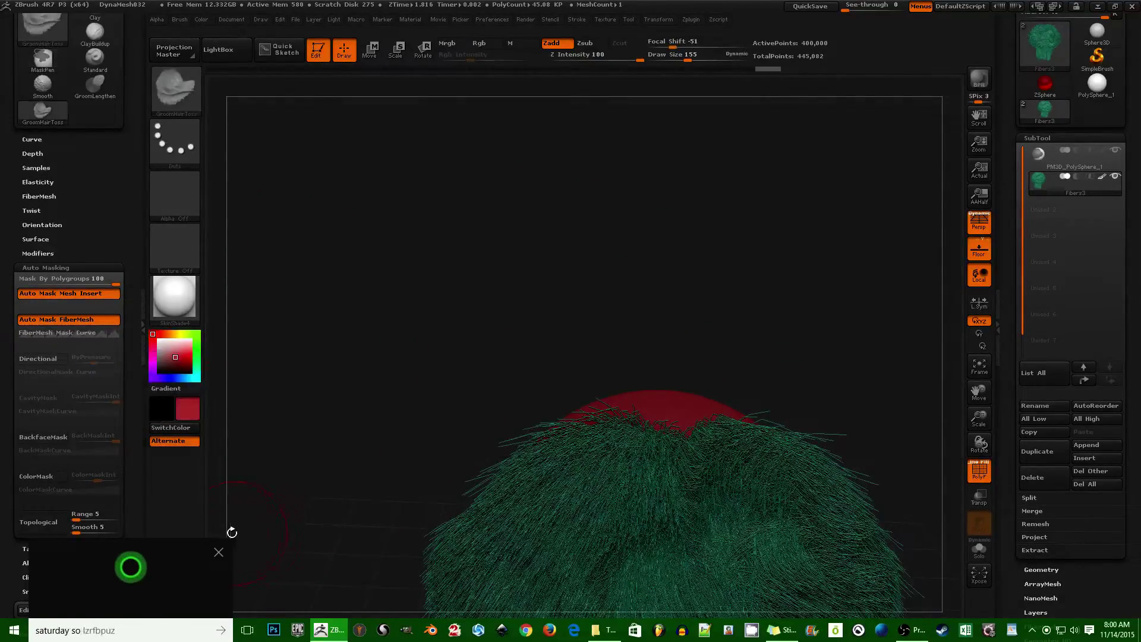
key("ctrl")
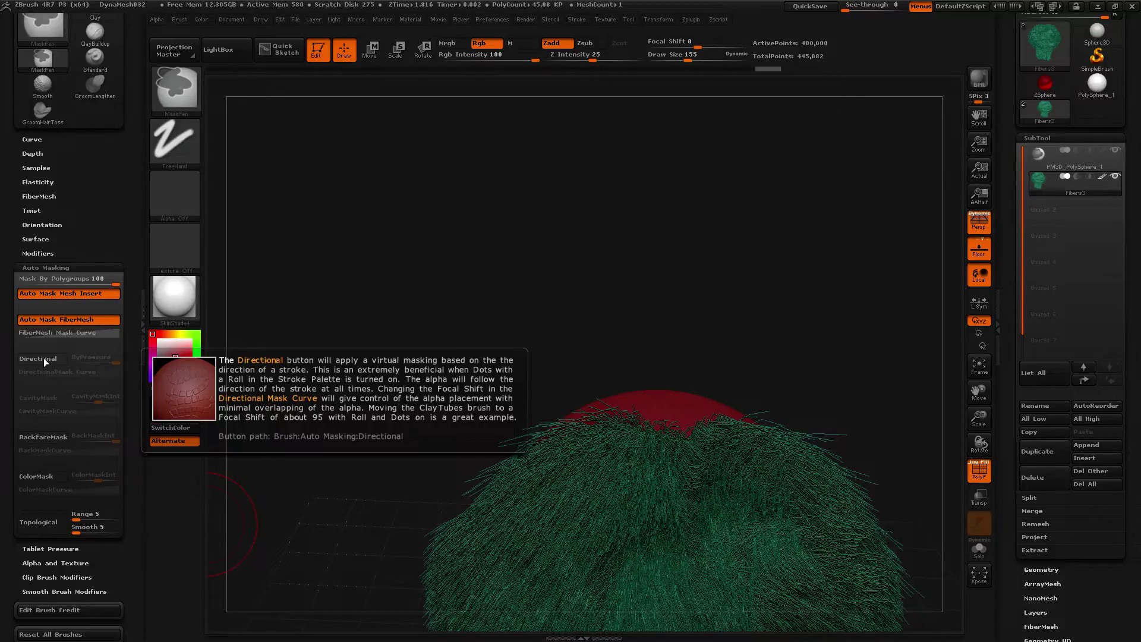
Switch to the ClayBuildup brush, turn to the bare side of the sphere, and clear any mask
key("b")
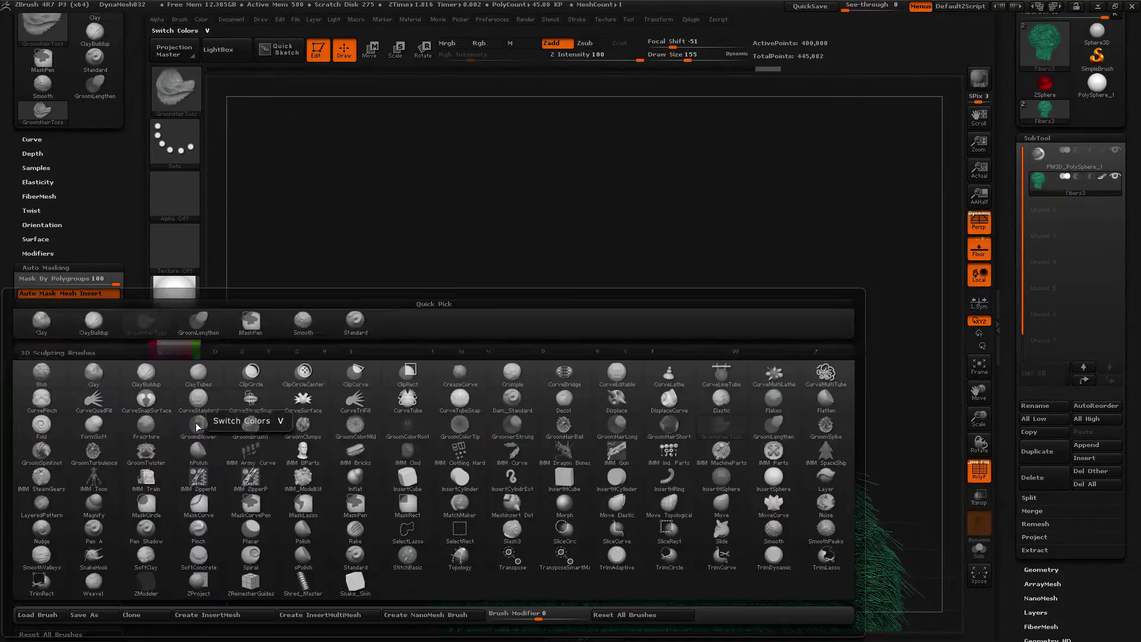
mouse_move(106, 491)
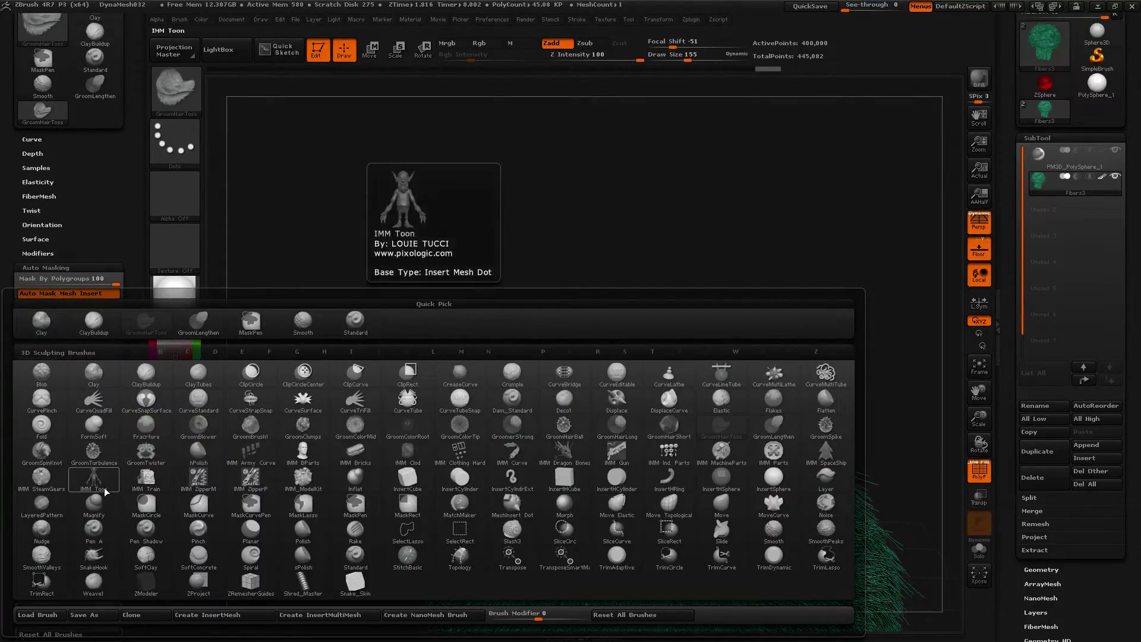
mouse_move(227, 507)
key("b")
key("b")
key("c")
key("b")
left_click_drag(382, 362, 773, 351)
left_click_drag(833, 320, 754, 252)
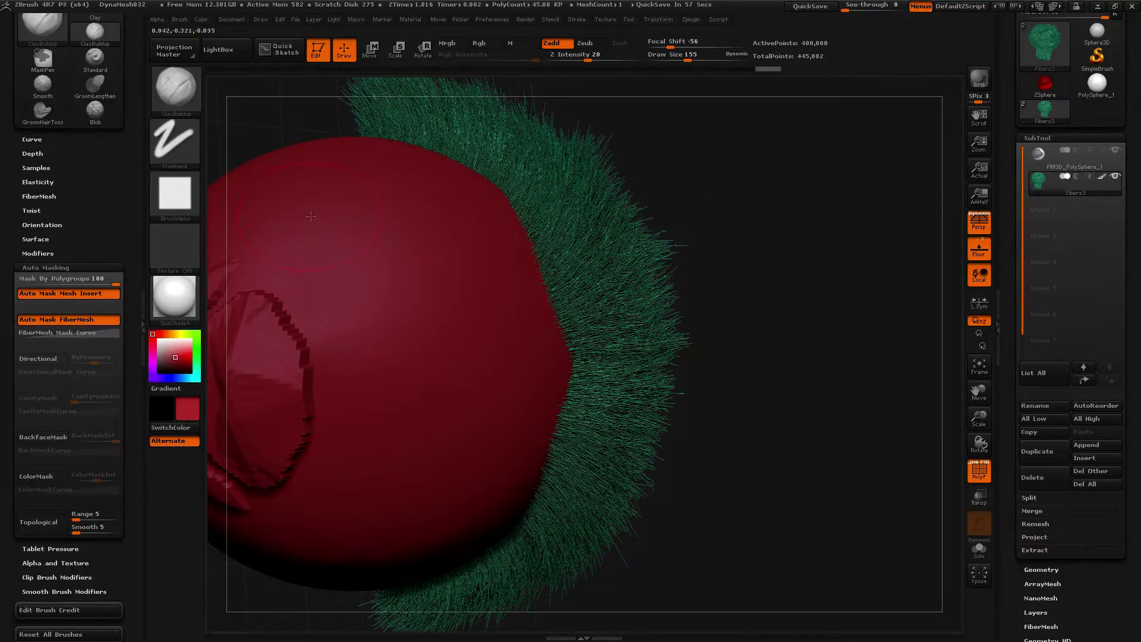
key("ctrl")
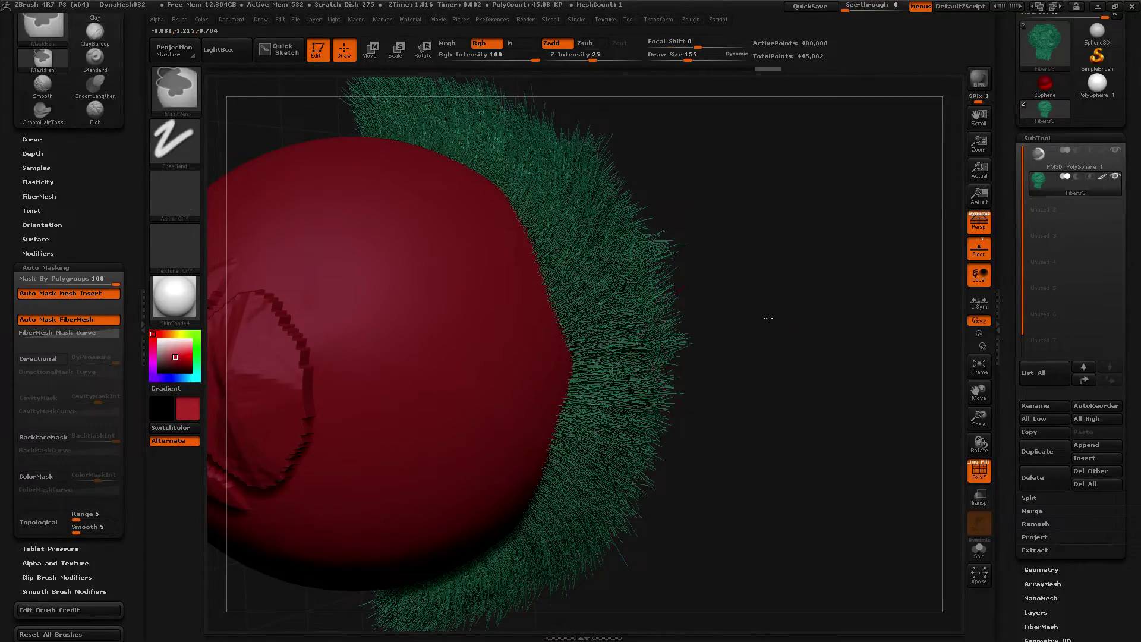
left_click_drag(839, 255, 862, 357, "ctrl")
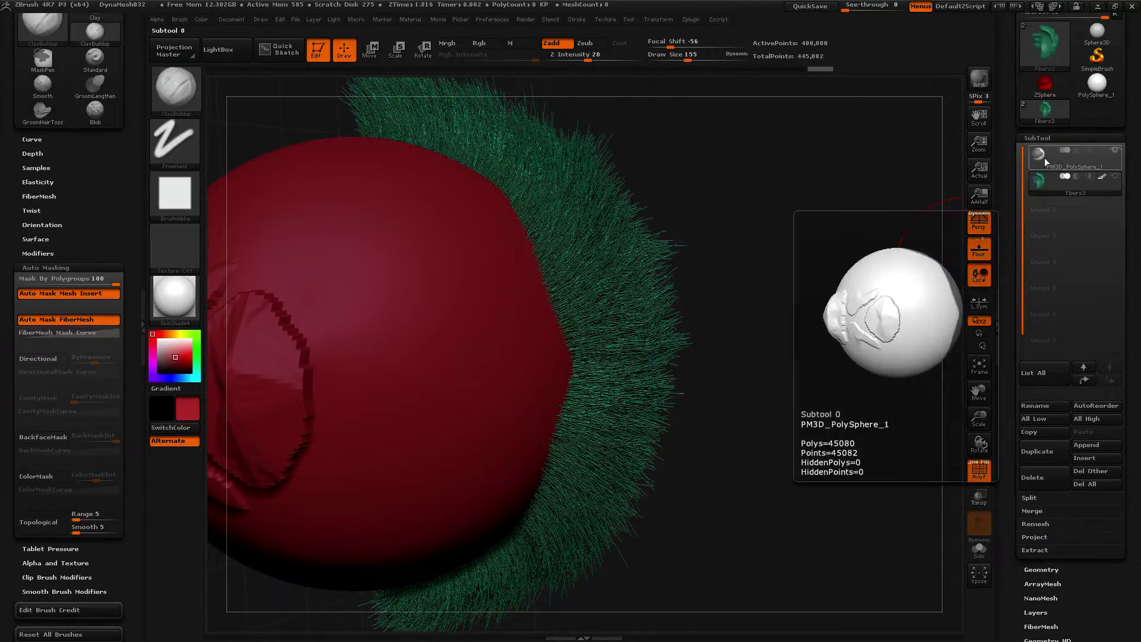
Make the PM3D_PolySphere_1 subtool active, turn off PolyFrame, and sculpt ClayBuildup strokes on the sphere's smooth side
left_click(1043, 157)
key("b")
key("c")
key("b")
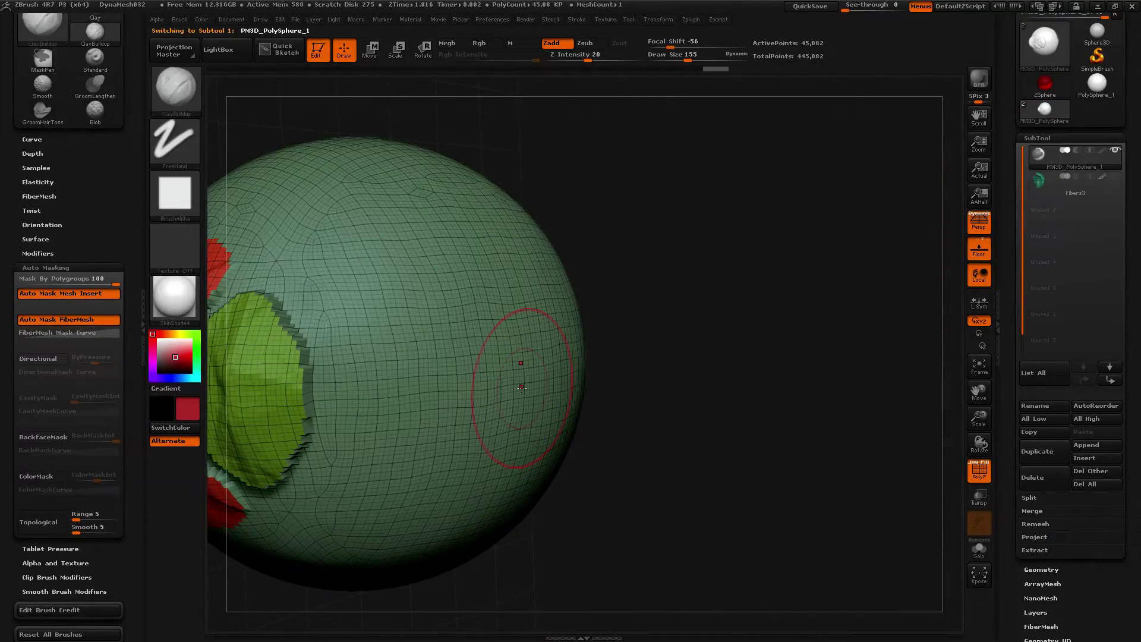
key("shift+f")
mouse_move(364, 269)
left_mouse_down()
mouse_move(382, 381)
mouse_move(410, 285)
mouse_move(469, 386)
mouse_move(474, 357)
left_mouse_up()
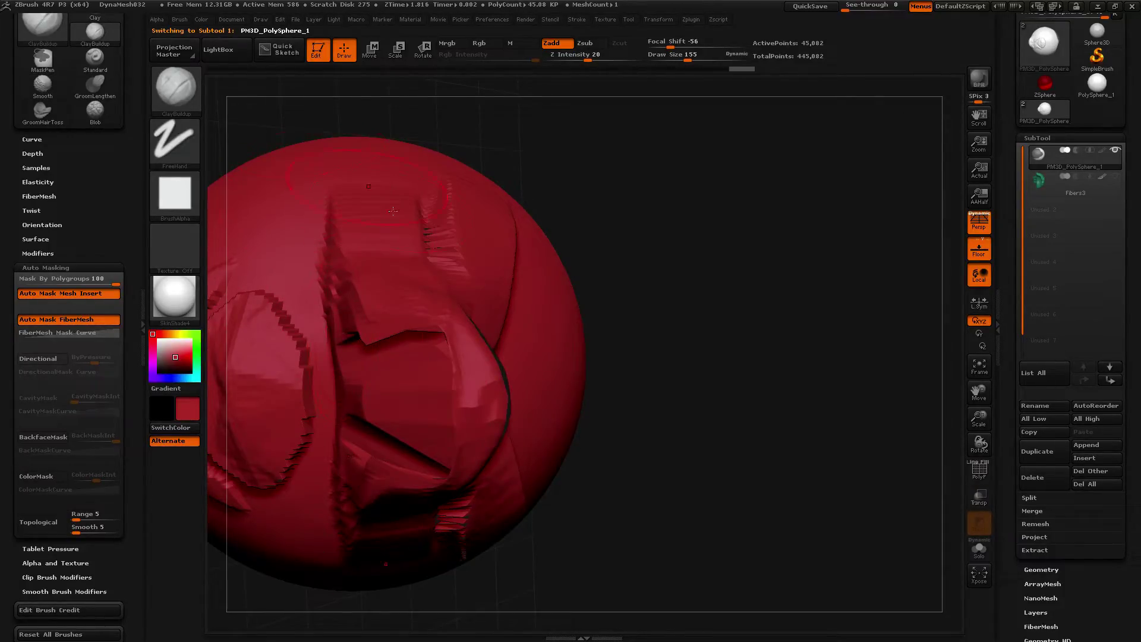
Enable Directional auto masking for ClayBuildup, try a vertical stroke on the smooth side of the sphere, and undo it
left_click(180, 19)
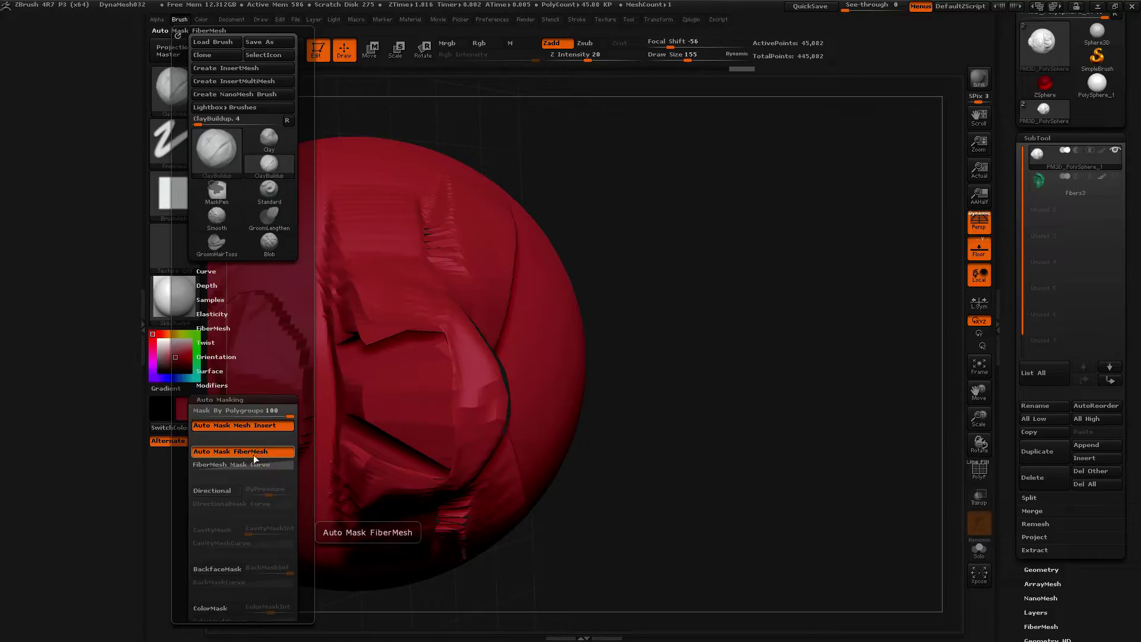
left_click(224, 491)
mouse_move(682, 521)
left_mouse_down()
mouse_move(585, 255)
mouse_move(640, 439)
left_mouse_up()
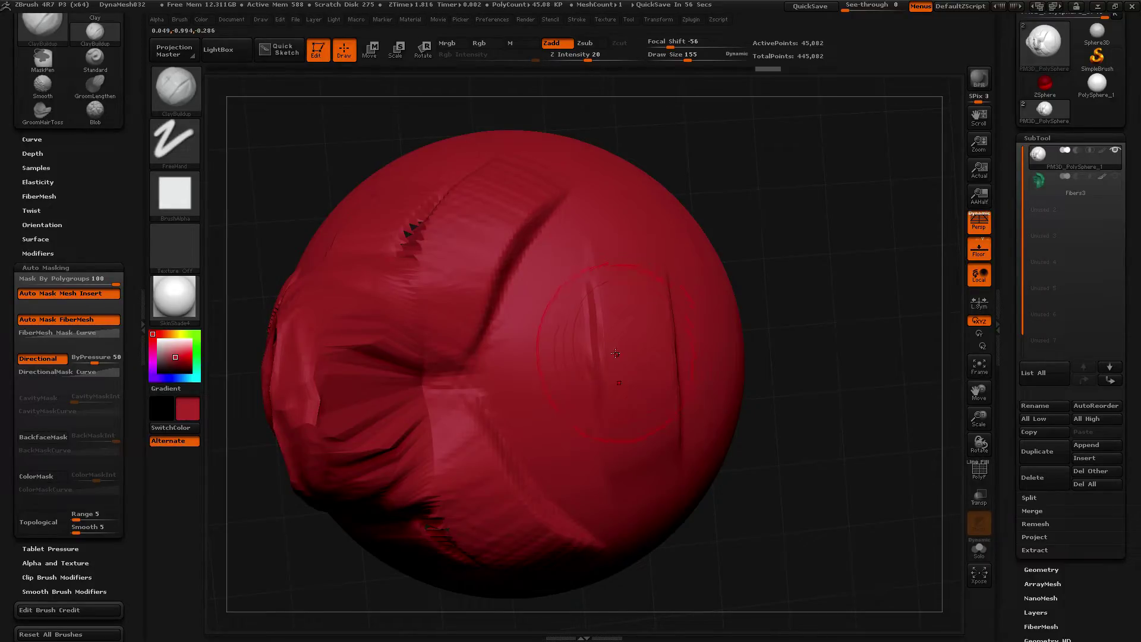
mouse_move(628, 340)
left_mouse_down()
mouse_move(570, 416)
mouse_move(684, 386)
mouse_move(565, 298)
mouse_move(670, 478)
mouse_move(565, 416)
mouse_move(619, 485)
left_mouse_up()
key("ctrl+z")
key("ctrl+z")
Try ClayBuildup on the same area with Directional off for comparison, undo the stroke, and turn Directional back on
left_click(64, 359)
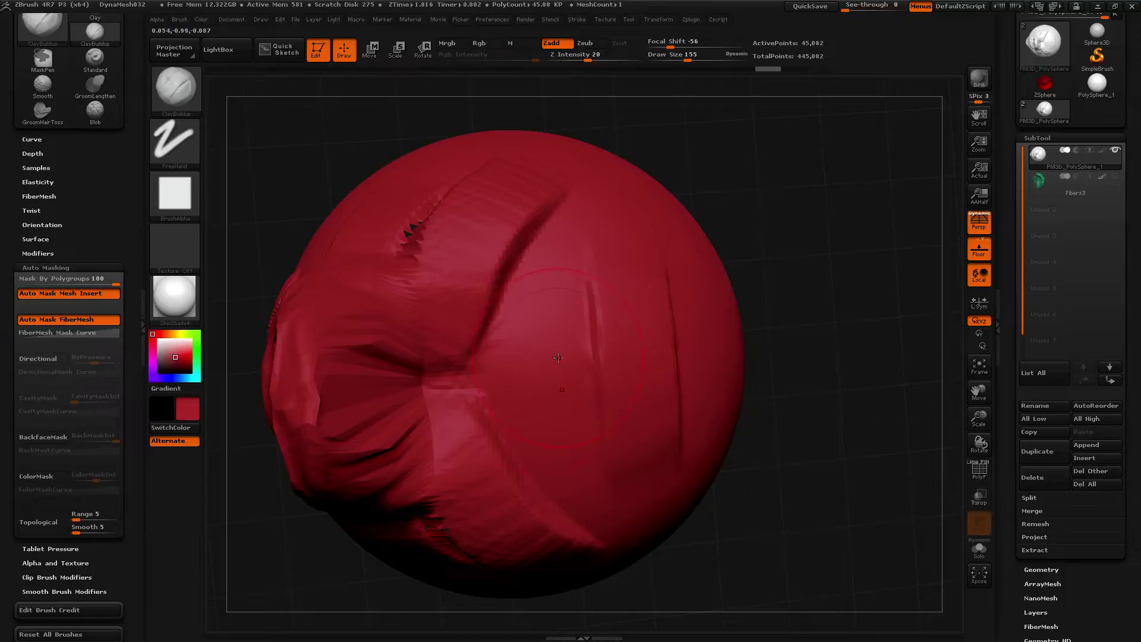
key("ctrl+shift+z")
key("ctrl+shift+z")
mouse_move(610, 325)
left_mouse_down()
mouse_move(601, 416)
mouse_move(577, 387)
mouse_move(660, 369)
mouse_move(571, 386)
mouse_move(612, 404)
mouse_move(606, 387)
mouse_move(550, 412)
mouse_move(553, 380)
mouse_move(594, 398)
mouse_move(505, 393)
left_mouse_up()
key("ctrl+z")
left_click(49, 357)
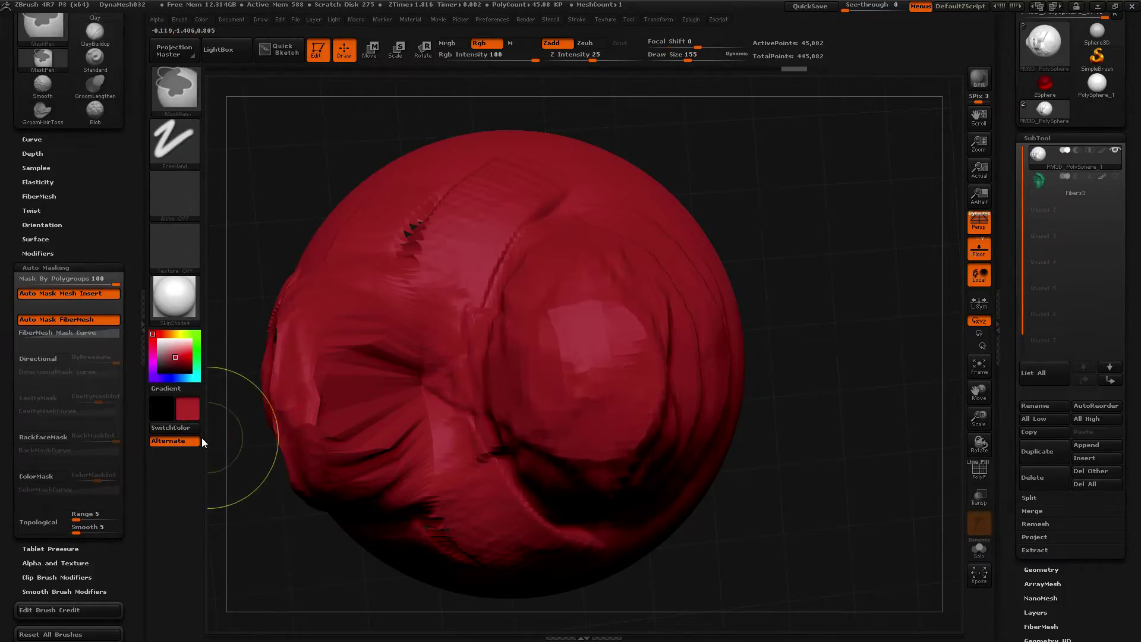
After undoing the last stroke, switch ClayBuildup to the DragDot stroke type and raise its Z Intensity to 100
key("ctrl+z")
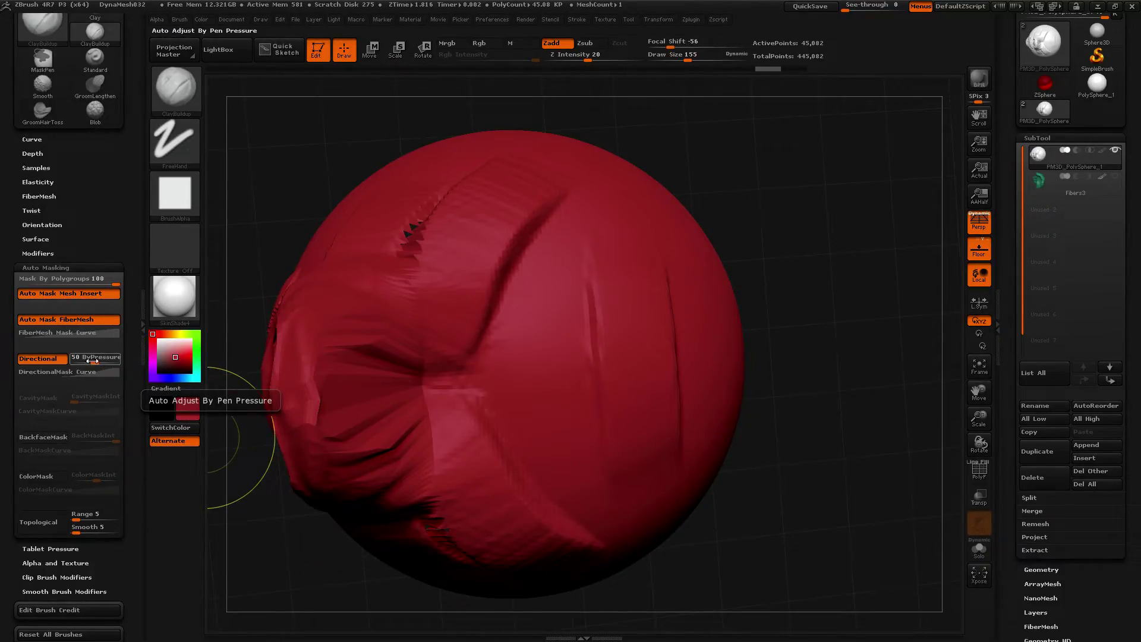
left_click(174, 137)
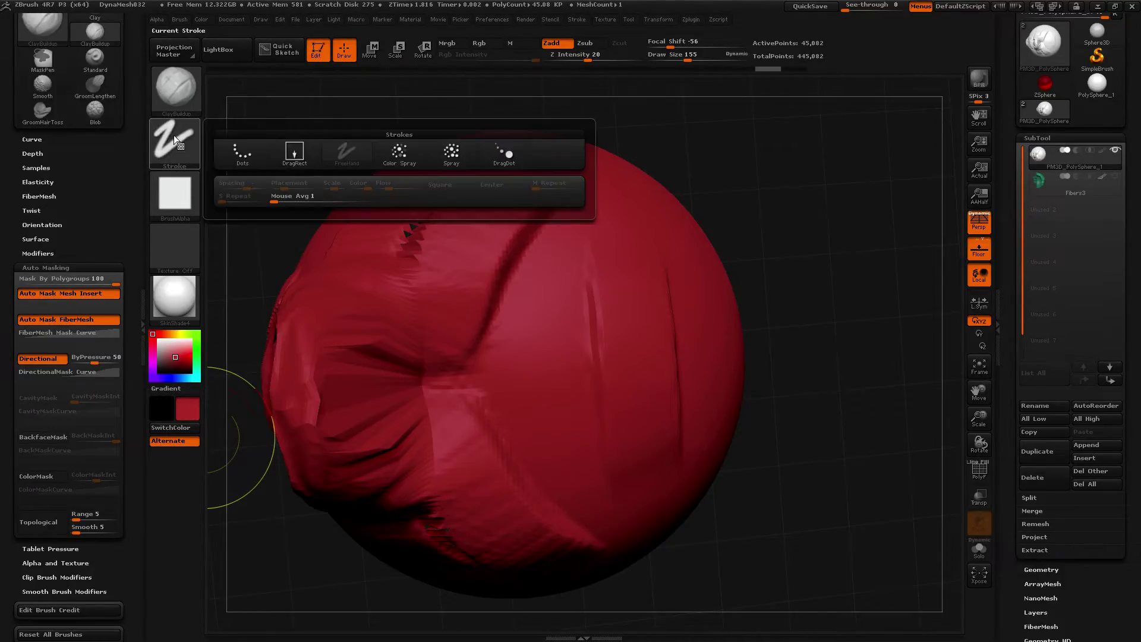
left_click(495, 156)
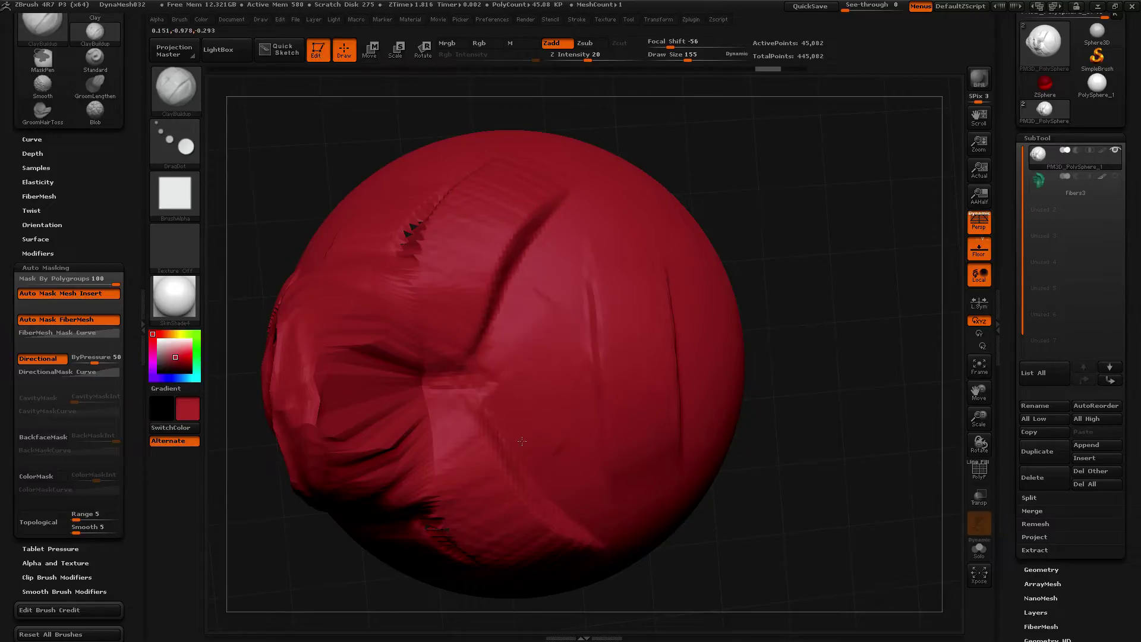
mouse_move(580, 327)
left_mouse_down()
mouse_move(565, 331)
mouse_move(572, 347)
mouse_move(567, 290)
mouse_move(573, 312)
left_mouse_up()
left_click_drag(589, 57, 645, 60)
Place overlapping ClayBuildup DragDot stamps at varying angles across the sphere's smooth areas with Directional masking on
left_click_drag(585, 368, 589, 378)
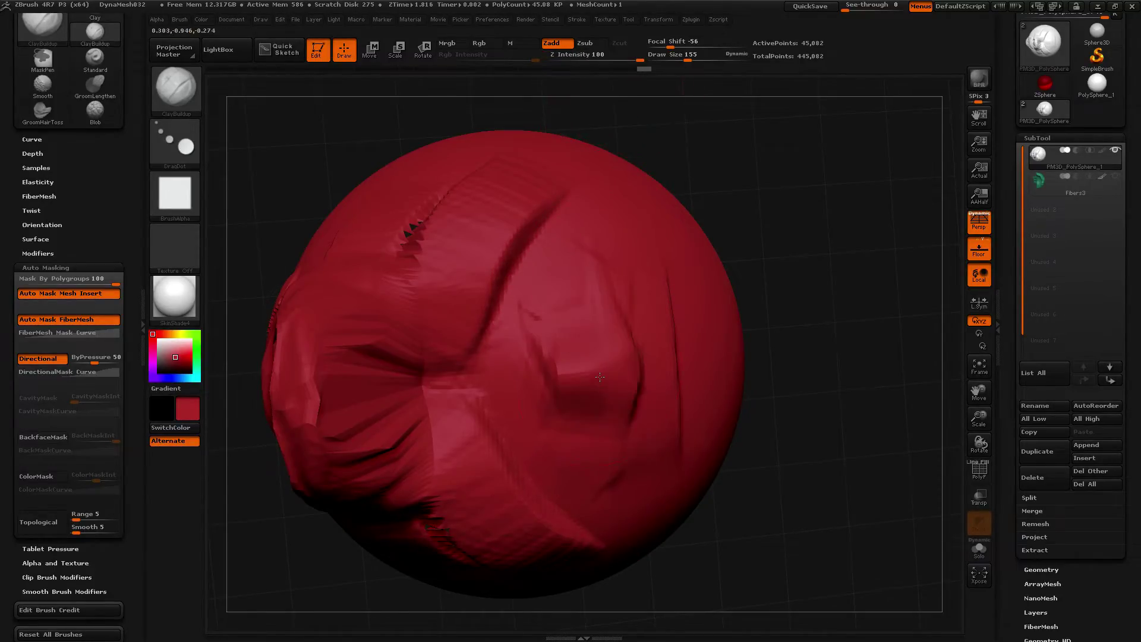
left_click_drag(627, 410, 632, 421)
left_click_drag(716, 285, 721, 292)
mouse_move(730, 412)
left_mouse_down()
mouse_move(730, 393)
mouse_move(678, 388)
left_mouse_up()
left_click_drag(812, 349, 648, 329)
mouse_move(843, 299)
left_mouse_down()
mouse_move(846, 310)
mouse_move(822, 322)
left_mouse_up()
left_click_drag(724, 272, 715, 280)
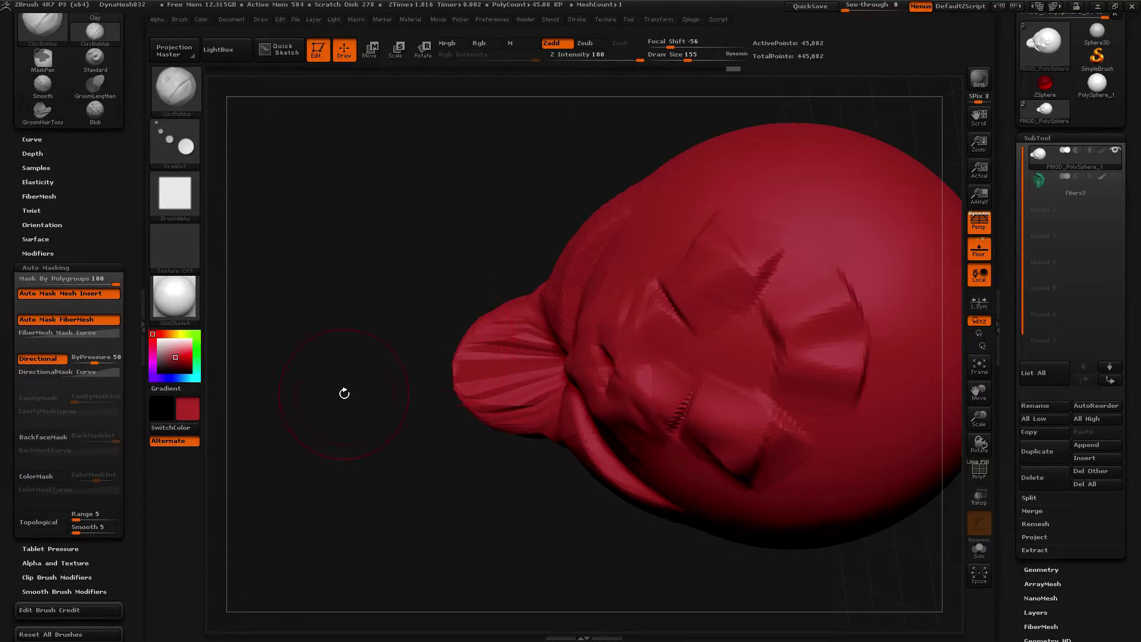
mouse_move(416, 322)
left_mouse_down()
mouse_move(393, 286)
mouse_move(408, 337)
left_mouse_up()
mouse_move(691, 369)
left_mouse_down()
mouse_move(711, 334)
mouse_move(735, 358)
left_mouse_up()
left_click_drag(642, 399, 587, 325)
left_click_drag(676, 282, 744, 323)
left_click_drag(751, 380, 763, 413)
left_click_drag(667, 455, 665, 435)
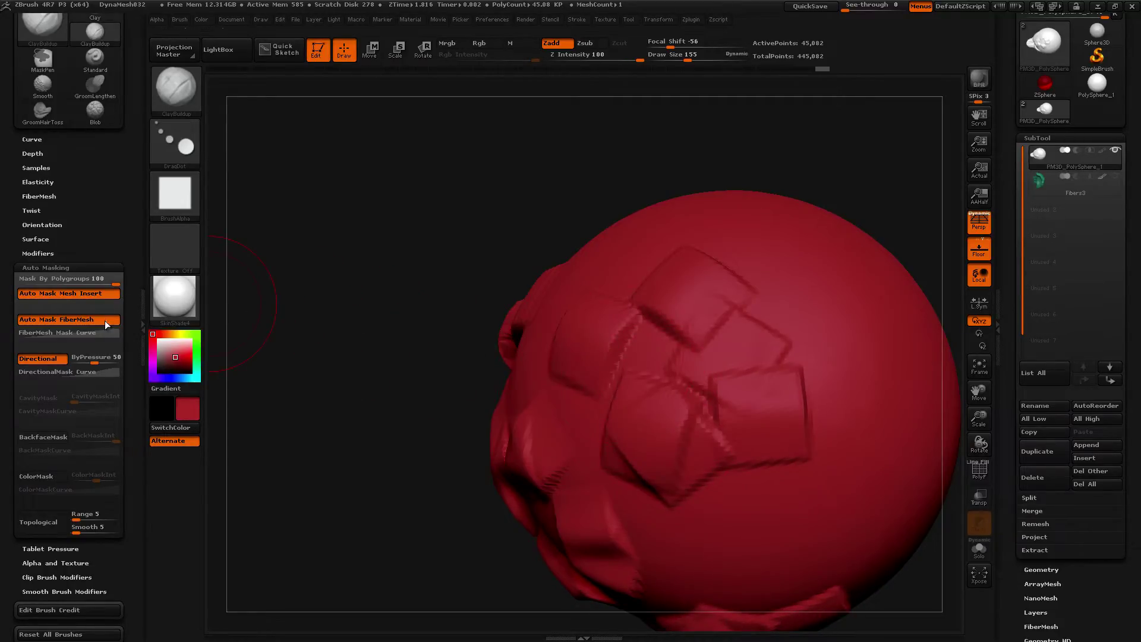
Set the Directional mask's ByPressure to 100 and place more DragDot stamps beside the existing ones
left_click_drag(96, 361, 122, 359)
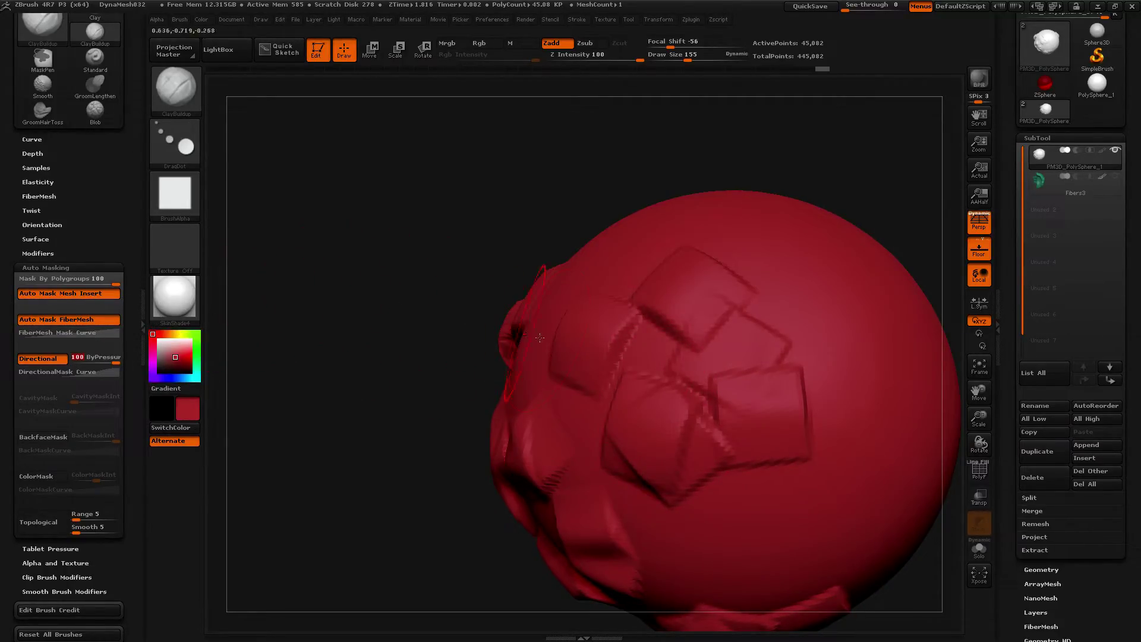
left_click_drag(823, 333, 843, 348)
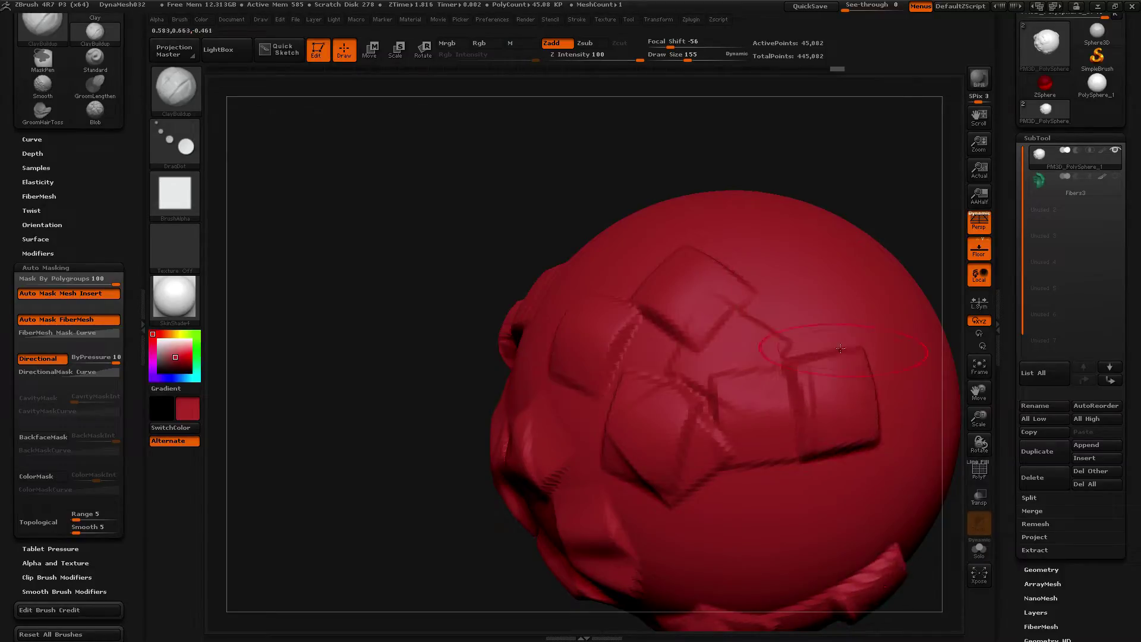
left_click_drag(825, 305, 808, 307)
left_click_drag(775, 221, 761, 234)
mouse_move(654, 229)
left_mouse_down()
mouse_move(664, 244)
mouse_move(639, 209)
mouse_move(696, 208)
left_mouse_up()
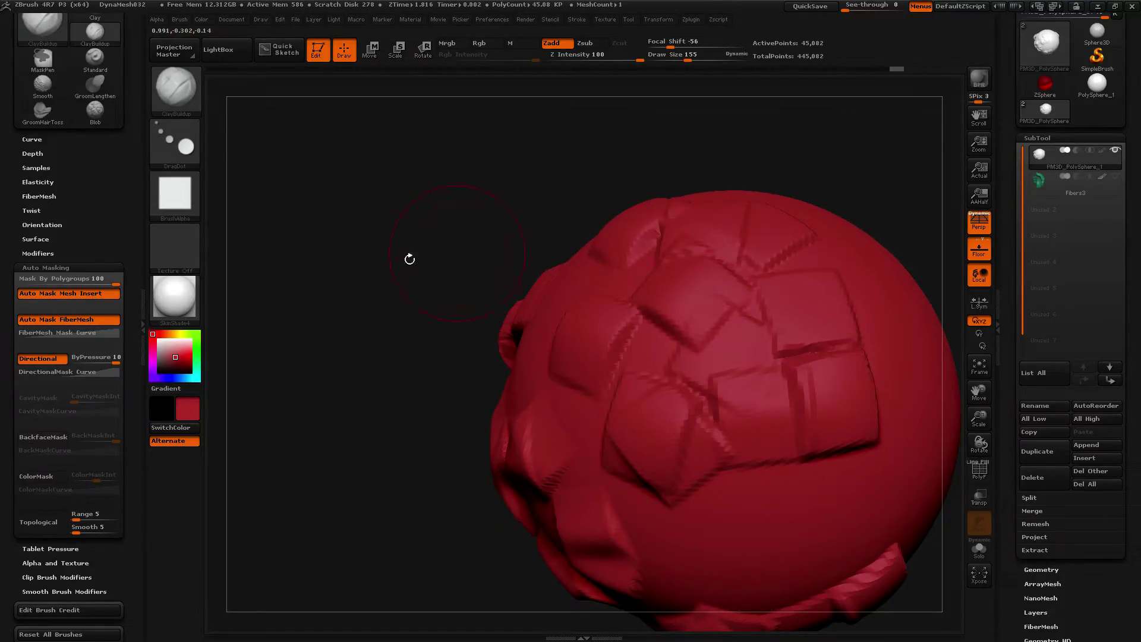
Return ClayBuildup to the FreeHand stroke type and undo the stamps on the sphere
left_click(185, 146)
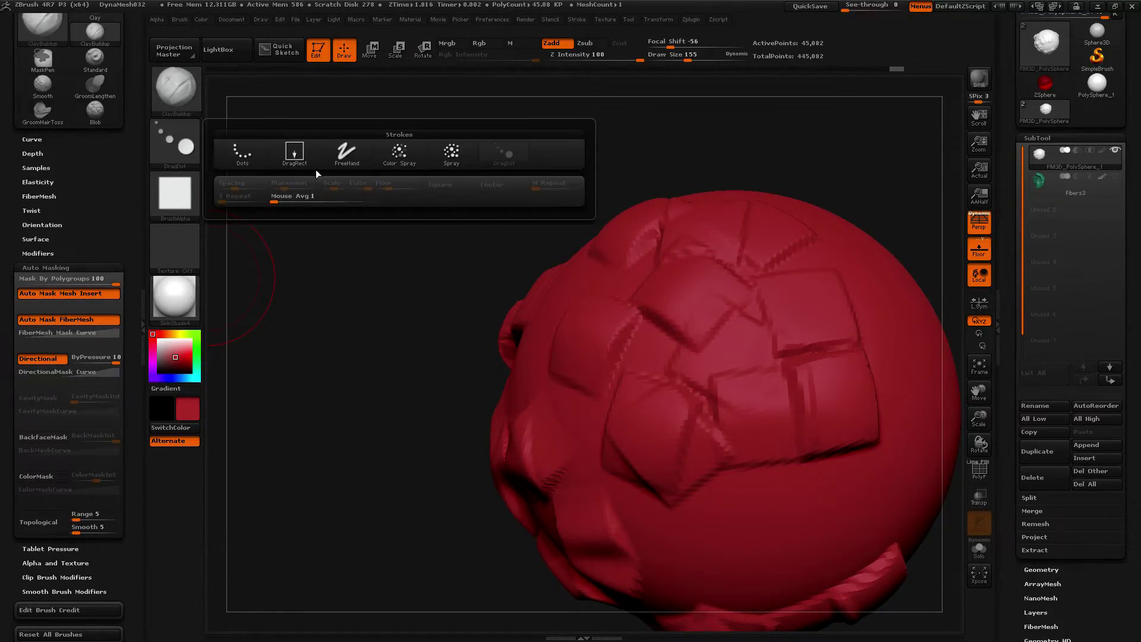
left_click(343, 154)
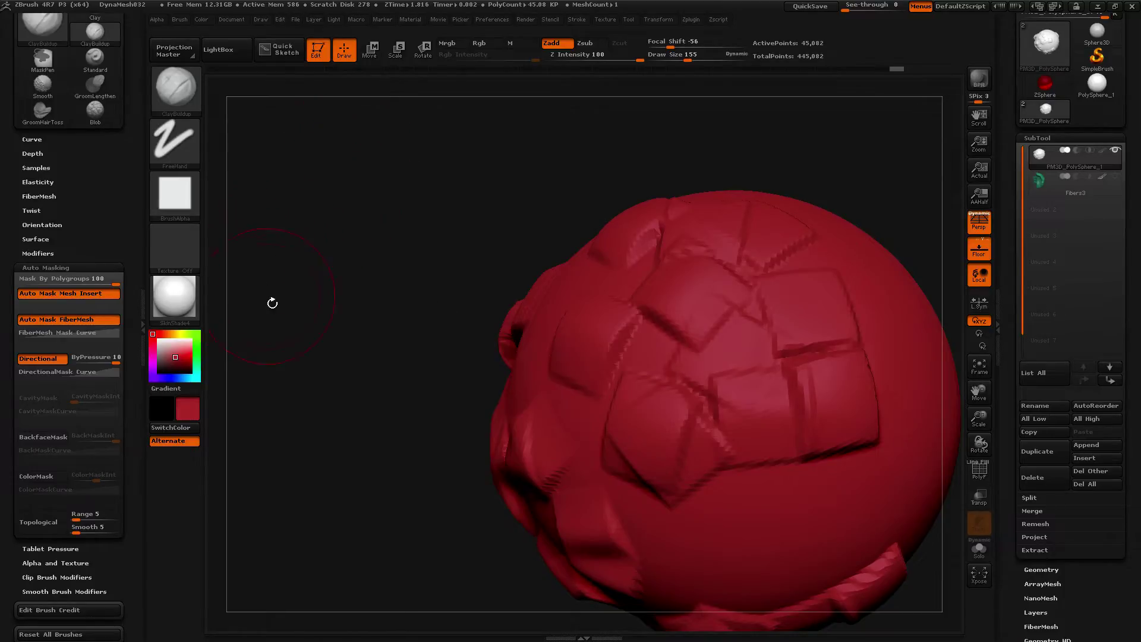
key("ctrl+z")
key("ctrl+z")
key("ctrl+z")
key("ctrl+z")
key("ctrl+z")
key("ctrl+z")
key("ctrl+z")
key("ctrl+z")
key("ctrl+z")
key("ctrl+z")
key("ctrl+z")
key("ctrl+z")
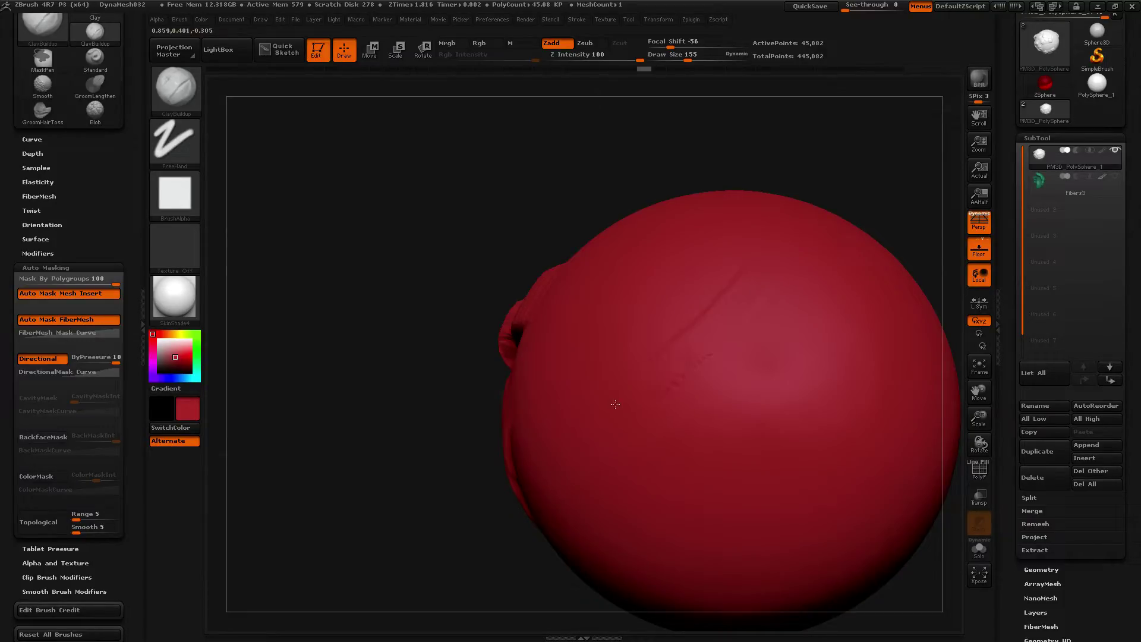
Try broad FreeHand ClayBuildup strokes across the sphere with Directional ByPressure at 100, and undo them
mouse_move(580, 425)
left_mouse_down()
mouse_move(562, 472)
mouse_move(684, 452)
mouse_move(876, 340)
mouse_move(921, 279)
mouse_move(833, 205)
mouse_move(767, 243)
mouse_move(674, 246)
mouse_move(571, 285)
mouse_move(466, 377)
left_mouse_up()
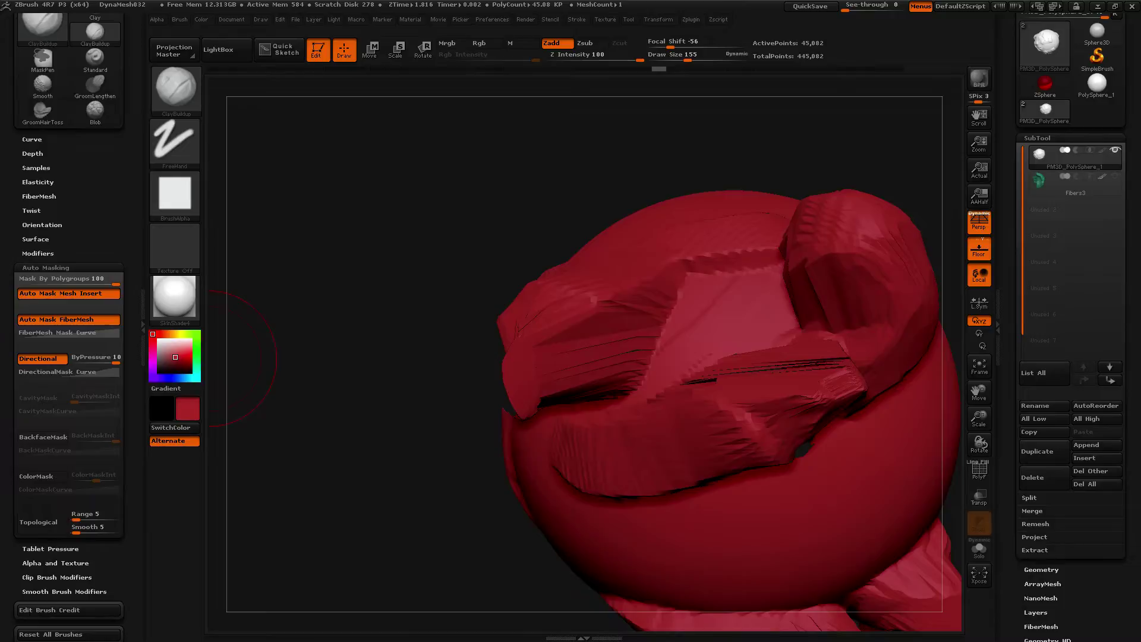
key("ctrl+z")
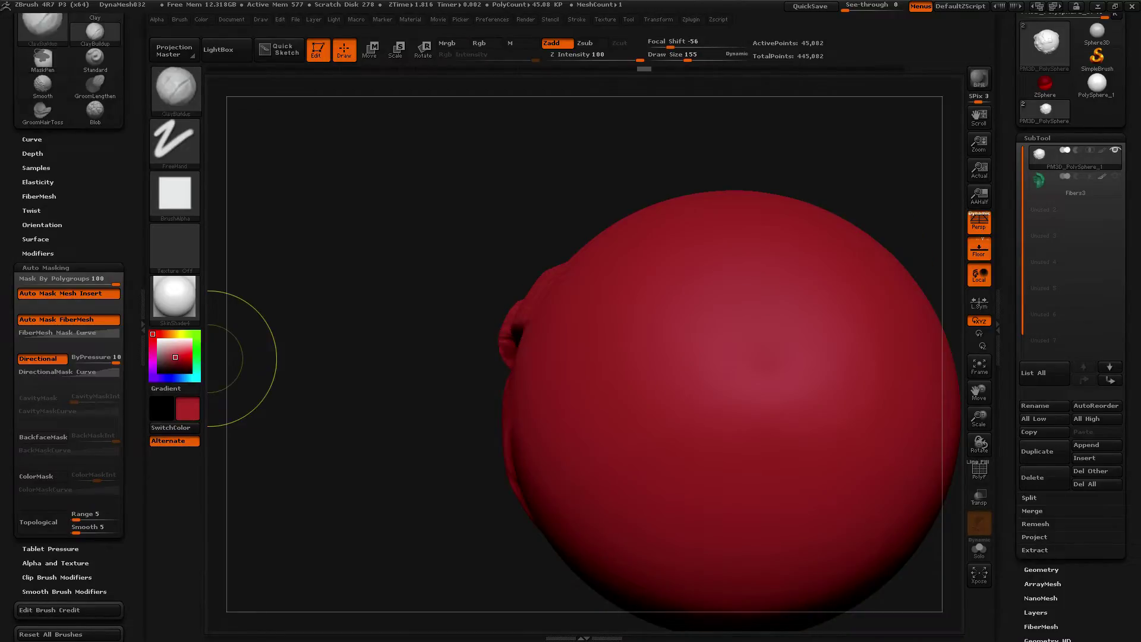
Open the DirectionalMask Curve, flip it vertically, and sculpt test strokes on the sphere's smooth side
left_click(59, 373)
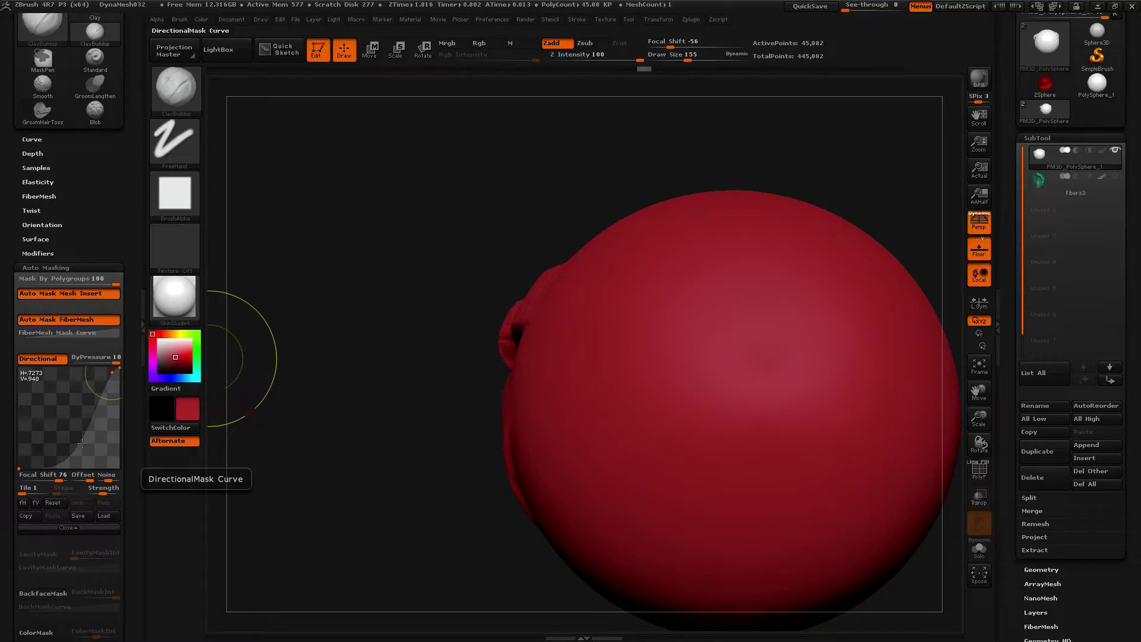
left_click(36, 504)
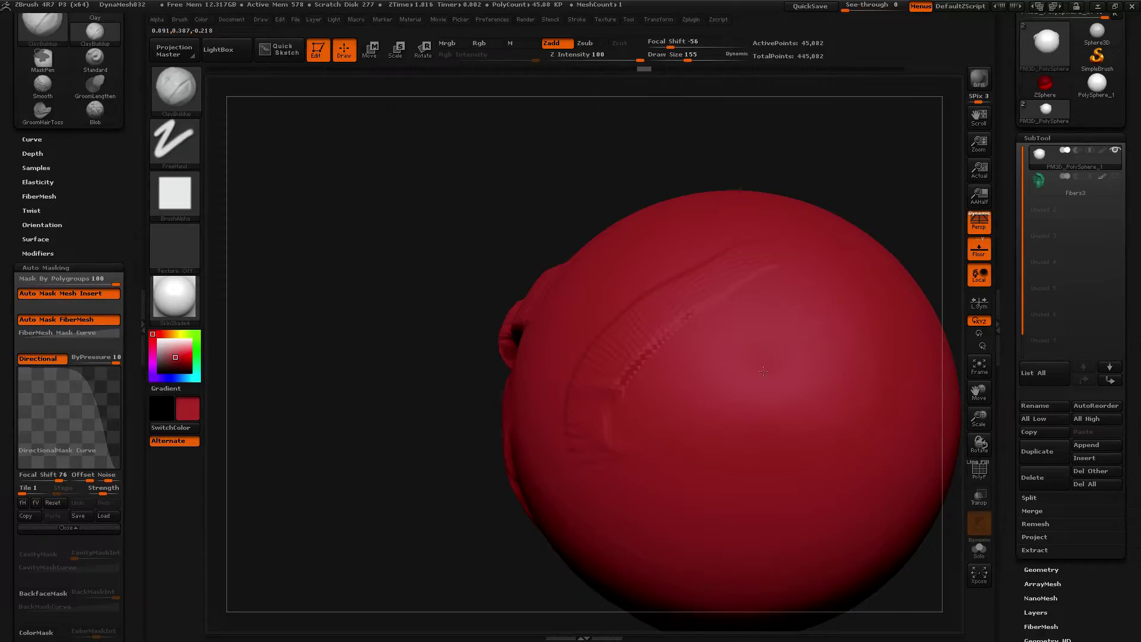
left_click_drag(689, 403, 724, 434)
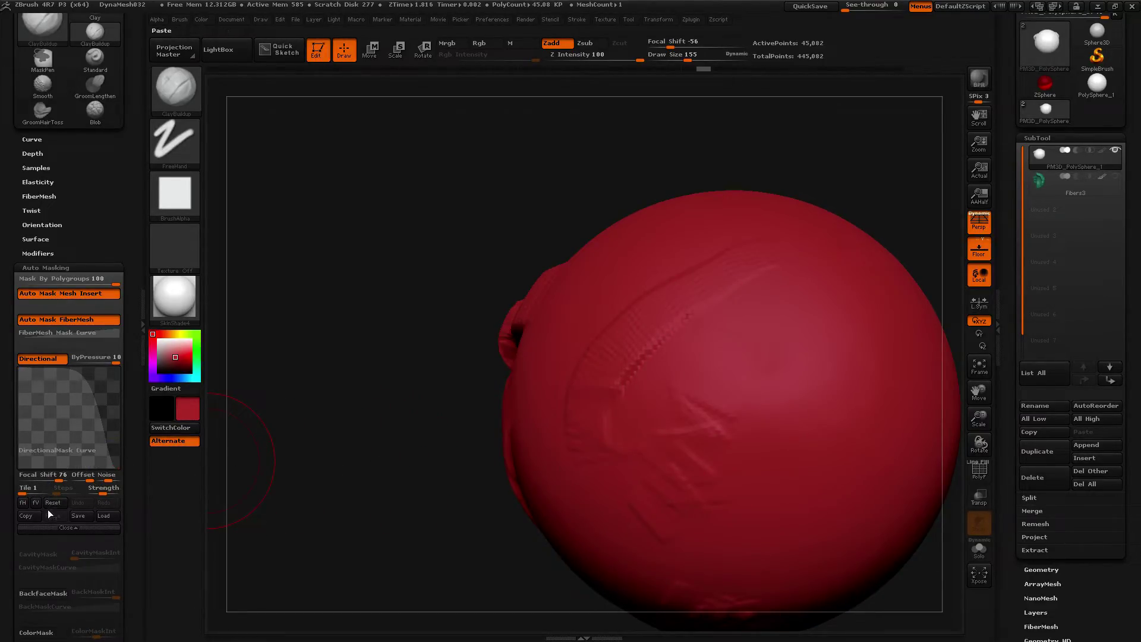
Flip the DirectionalMask Curve horizontally and vertically, try more strokes on the sphere, and undo all the test strokes
left_click(24, 502)
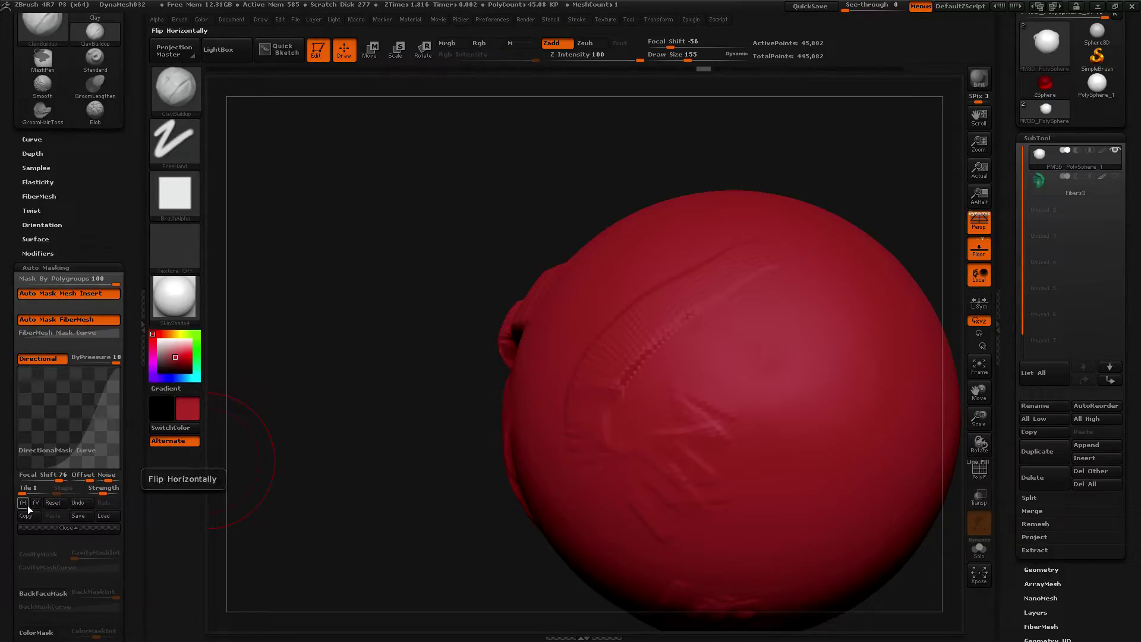
left_click(36, 503)
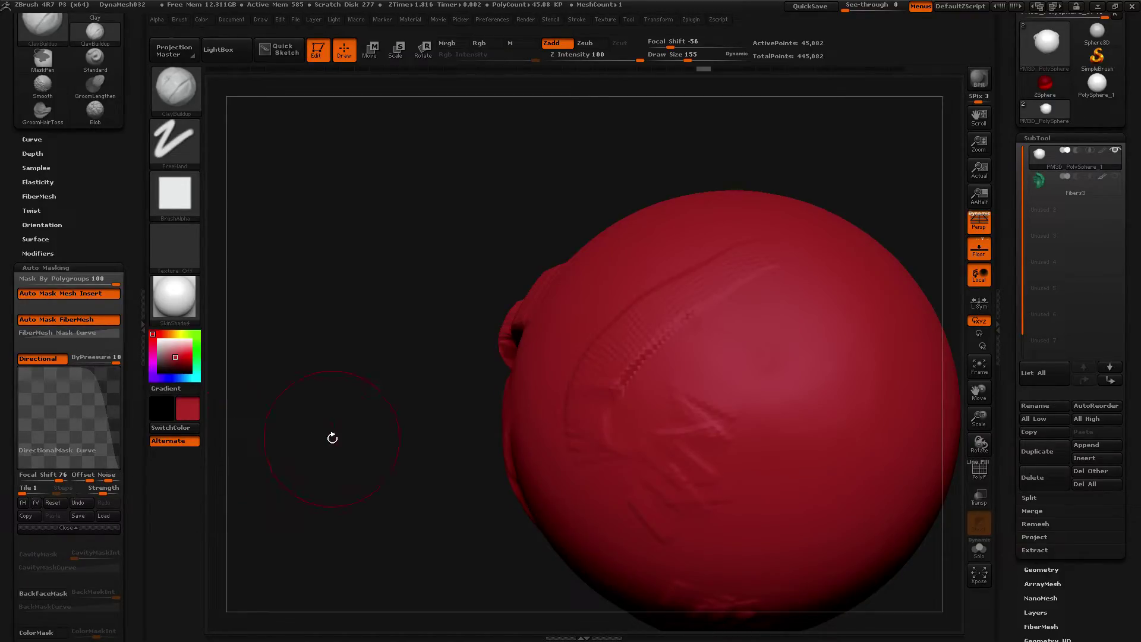
mouse_move(797, 348)
left_mouse_down()
mouse_move(823, 306)
mouse_move(769, 374)
mouse_move(704, 503)
mouse_move(761, 541)
mouse_move(844, 505)
mouse_move(876, 354)
left_mouse_up()
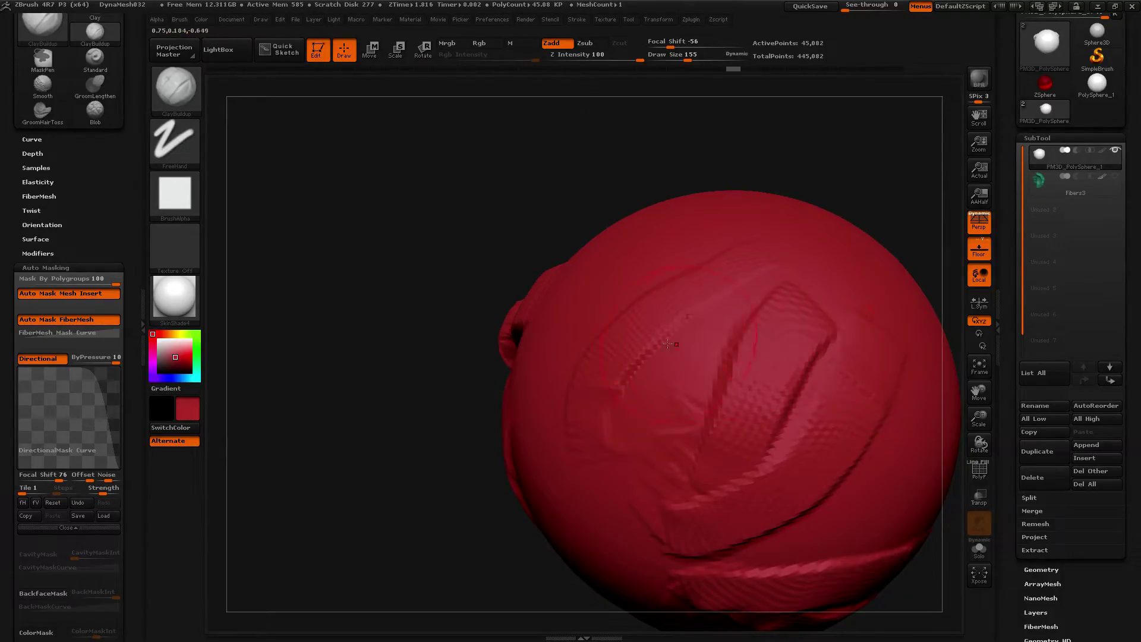
key("ctrl+z")
key("ctrl+z")
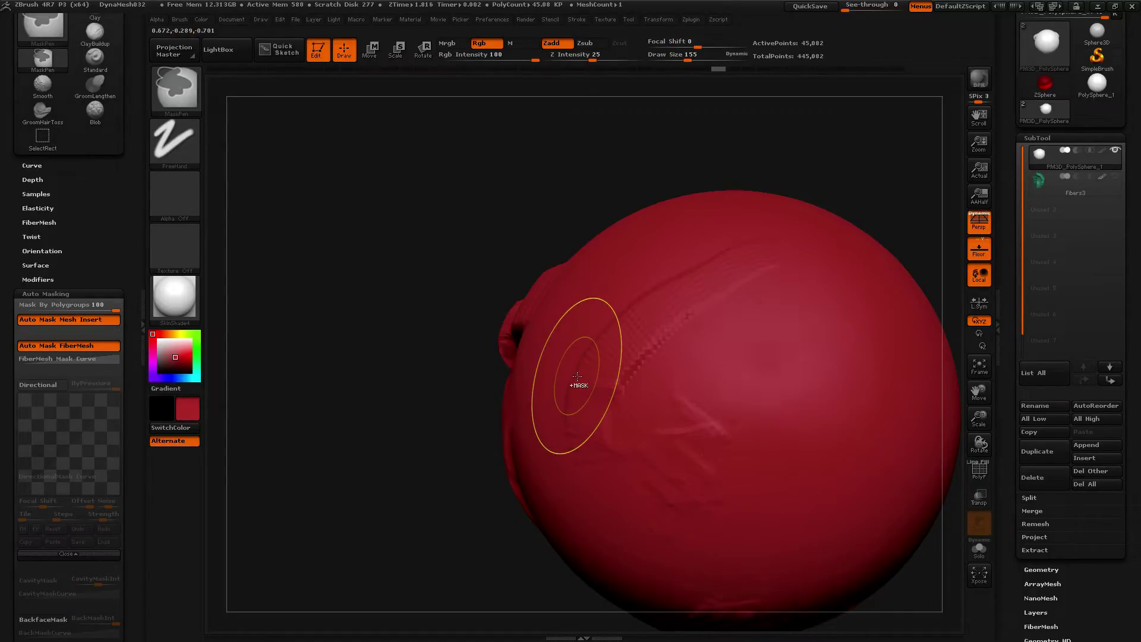
key("ctrl+z")
key("ctrl+z")
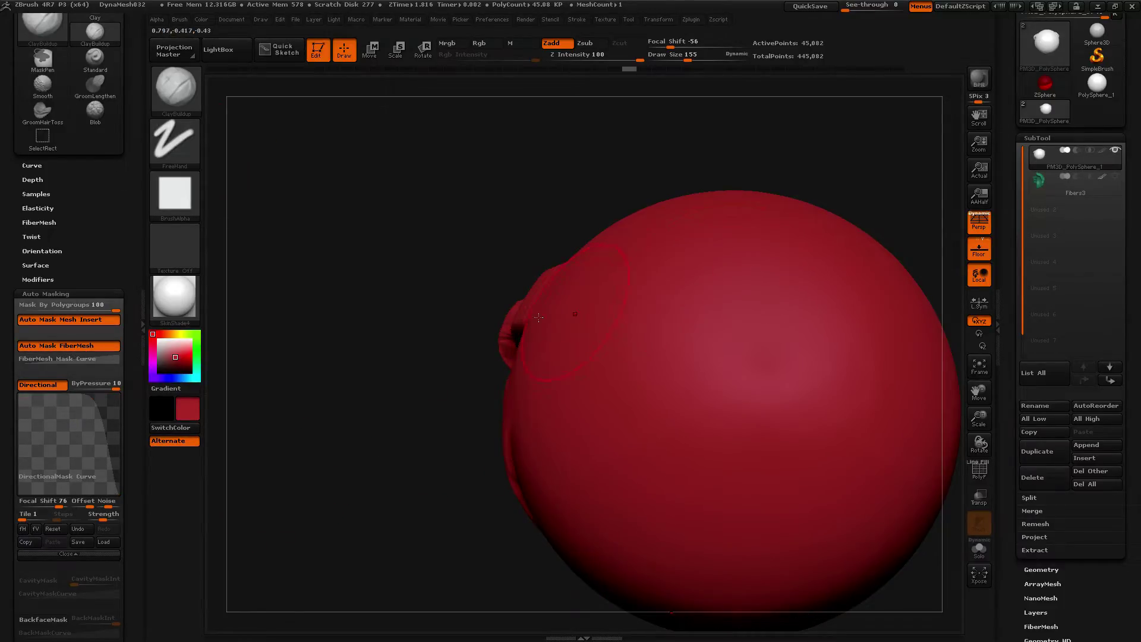
Flip the DirectionalMask Curve until it rises only at its far end, try a diagonal stroke, and undo it
left_click(29, 530)
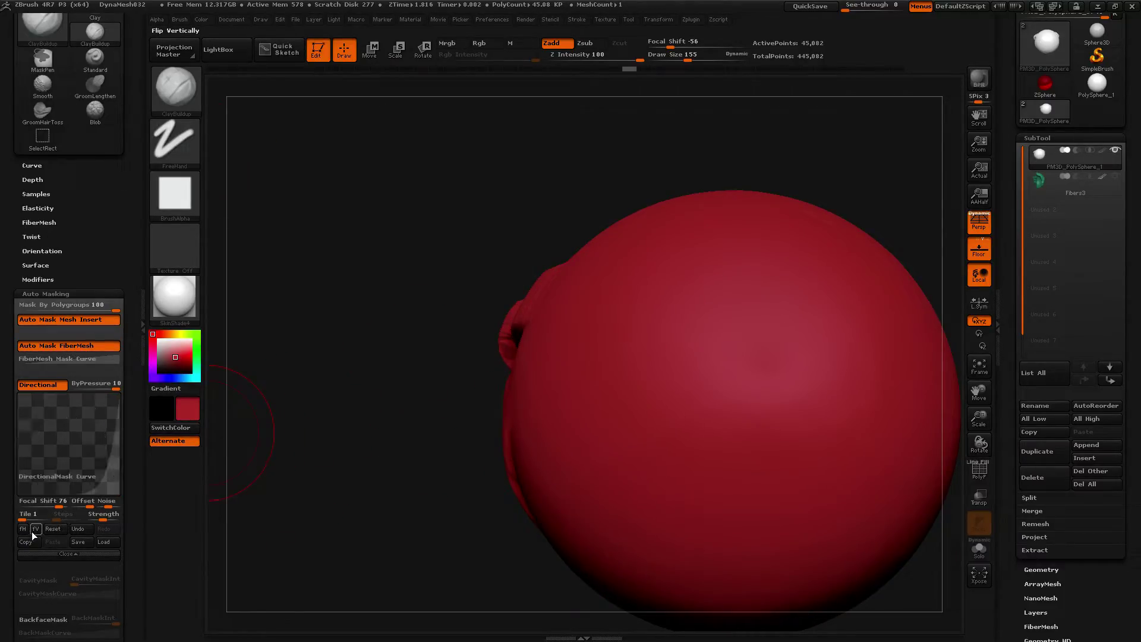
left_click(24, 528)
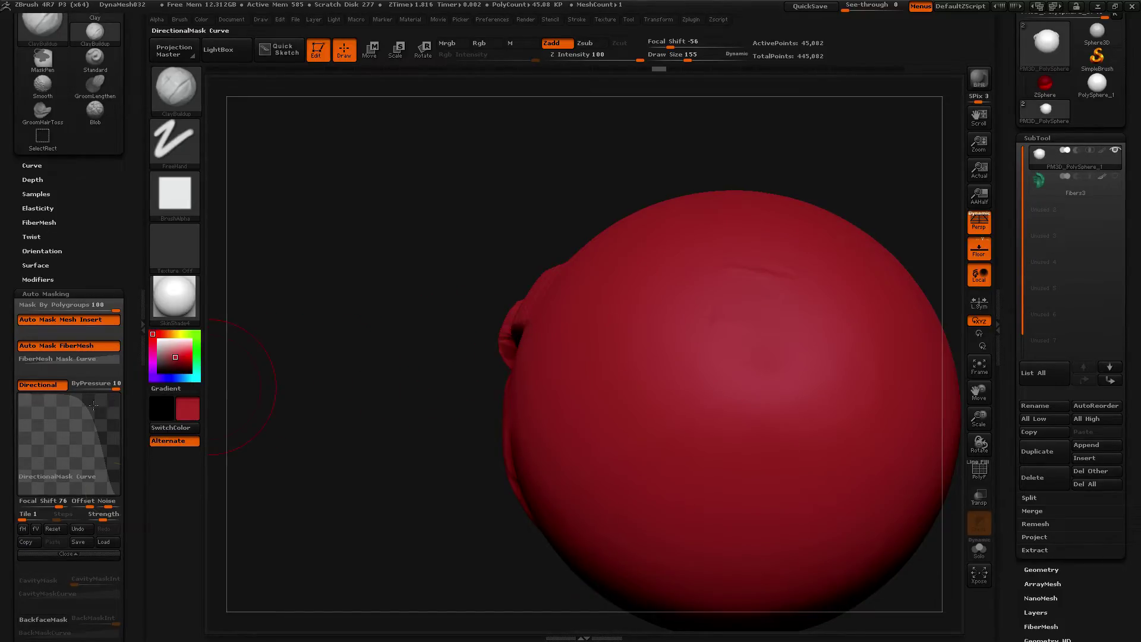
left_click(23, 529)
mouse_move(766, 276)
left_mouse_down()
mouse_move(773, 303)
mouse_move(650, 406)
left_mouse_up()
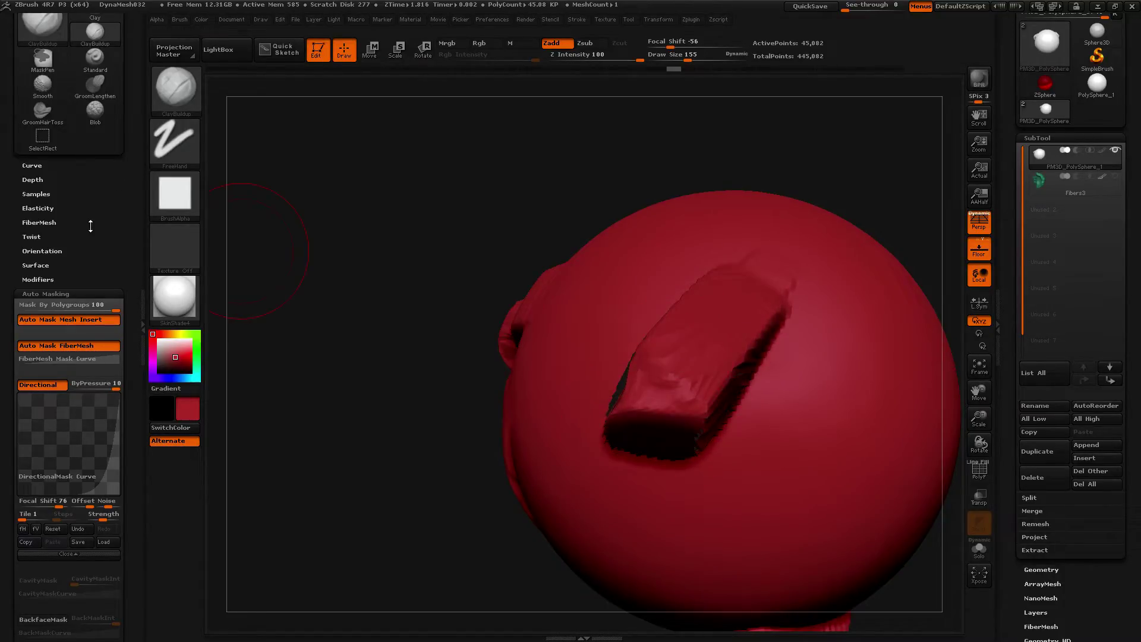
key("ctrl+z")
Try several diagonal ClayBuildup strokes across the sphere with the flipped mask curve, and undo them
left_click_drag(783, 264, 709, 375)
left_click_drag(847, 339, 706, 445)
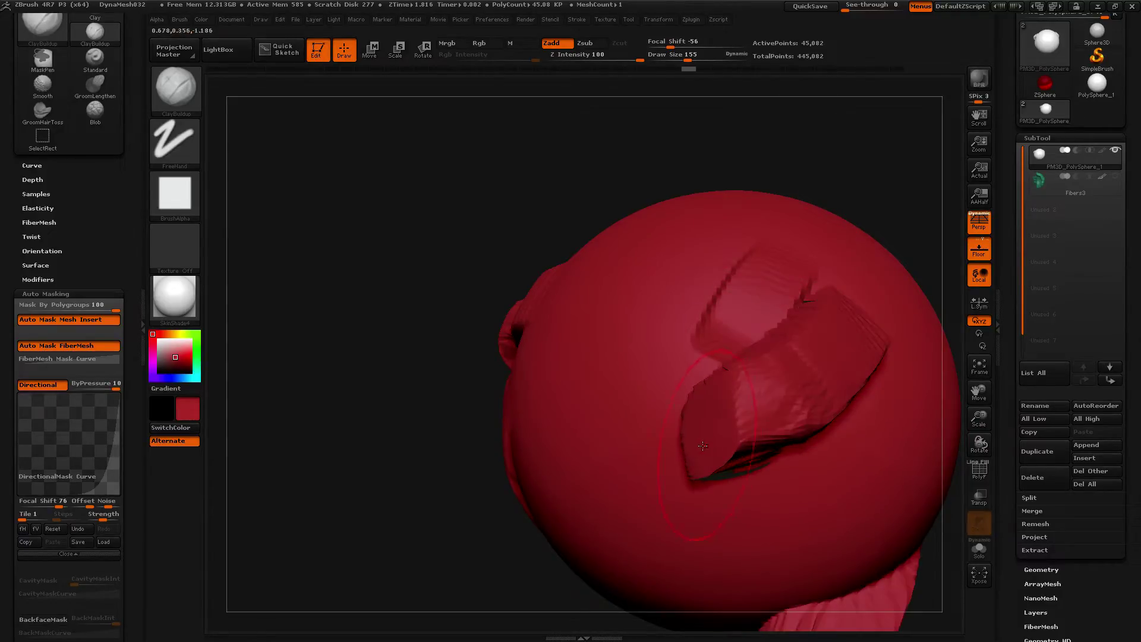
left_click_drag(667, 287, 527, 497)
left_click_drag(656, 292, 625, 380)
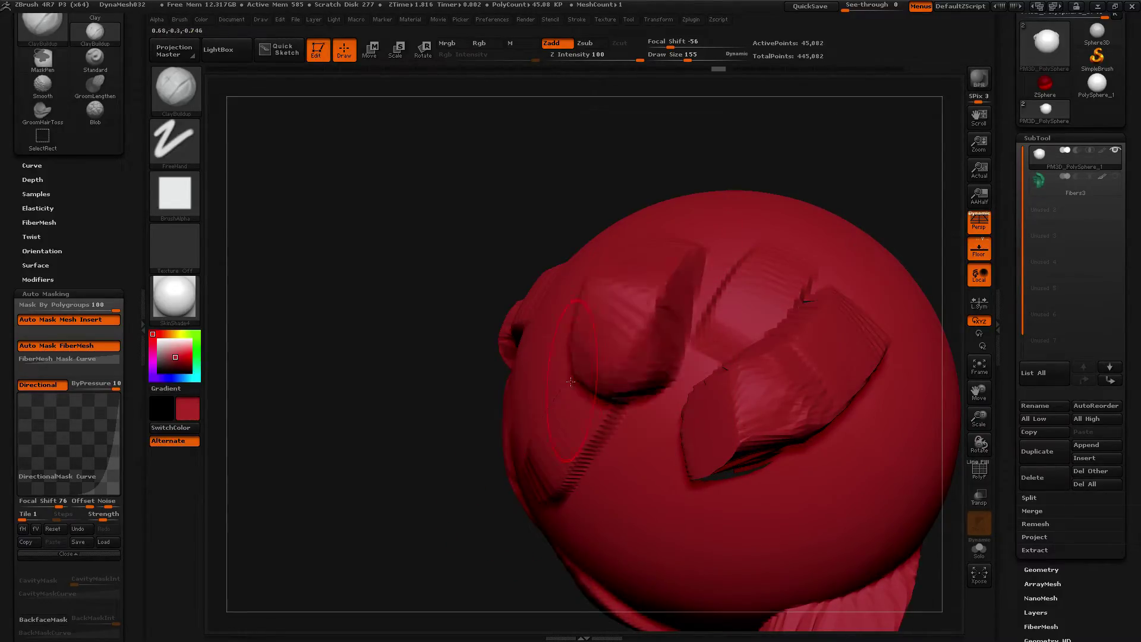
left_click_drag(673, 423, 582, 542)
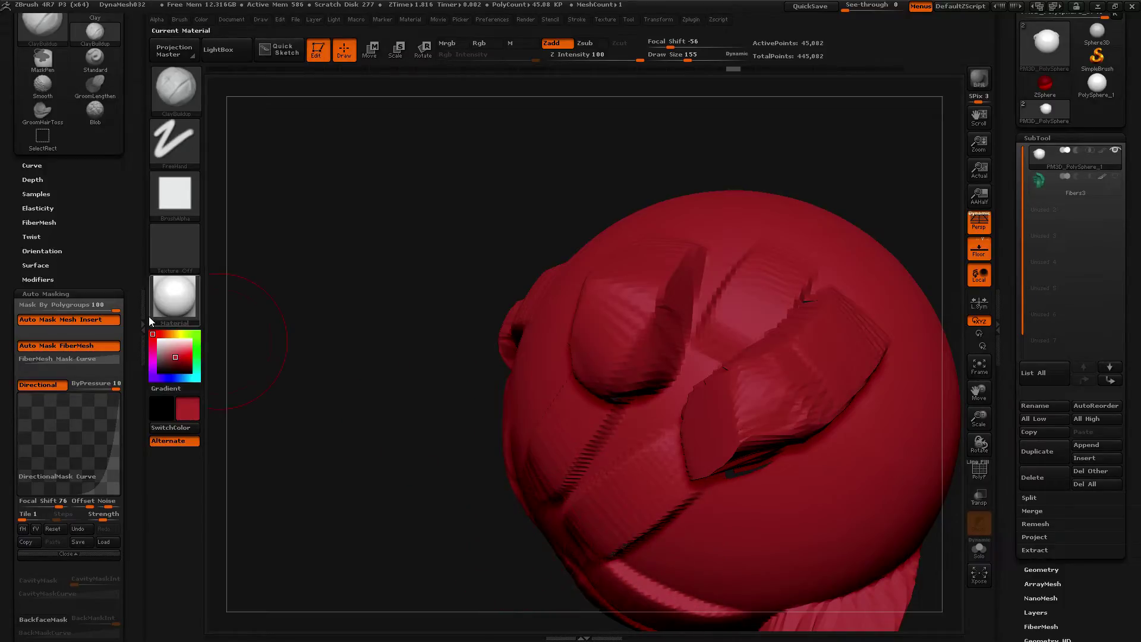
key("ctrl+z")
key("ctrl+z")
key("ctrl+z")
key("ctrl+z")
key("ctrl+z")
key("ctrl+z")
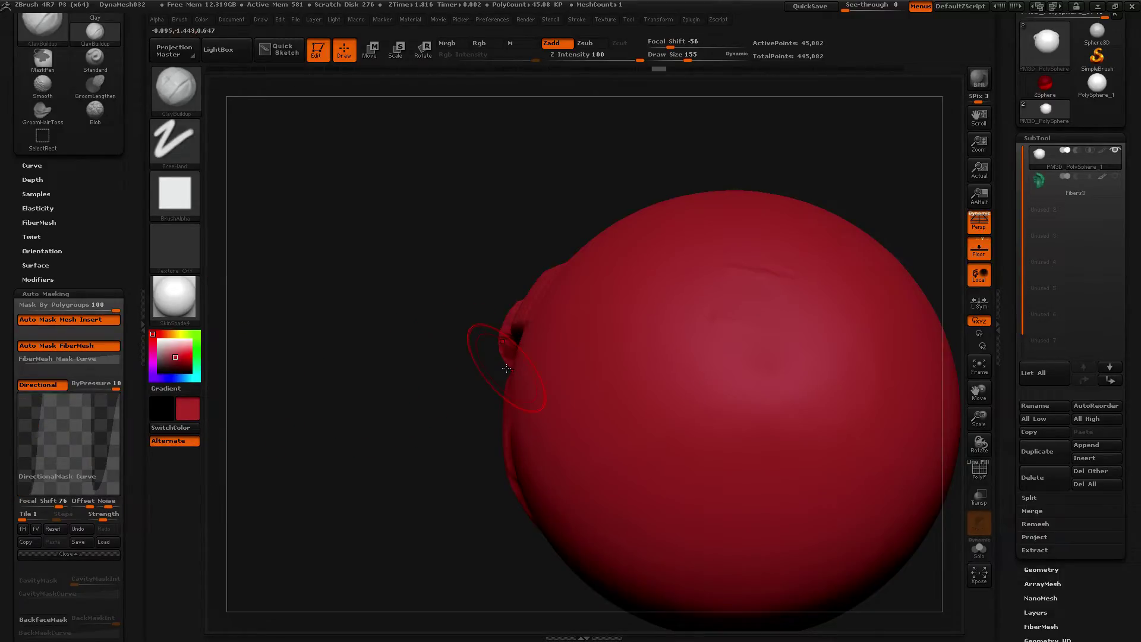
Set the DirectionalMask Curve's Tile to 20 and sculpt ClayBuildup strokes in varied directions across the sphere
mouse_move(764, 300)
left_mouse_down()
mouse_move(618, 445)
mouse_move(535, 351)
mouse_move(614, 513)
mouse_move(785, 476)
mouse_move(892, 297)
mouse_move(754, 265)
mouse_move(624, 202)
mouse_move(475, 244)
mouse_move(440, 297)
left_mouse_up()
left_click_drag(25, 520, 44, 519)
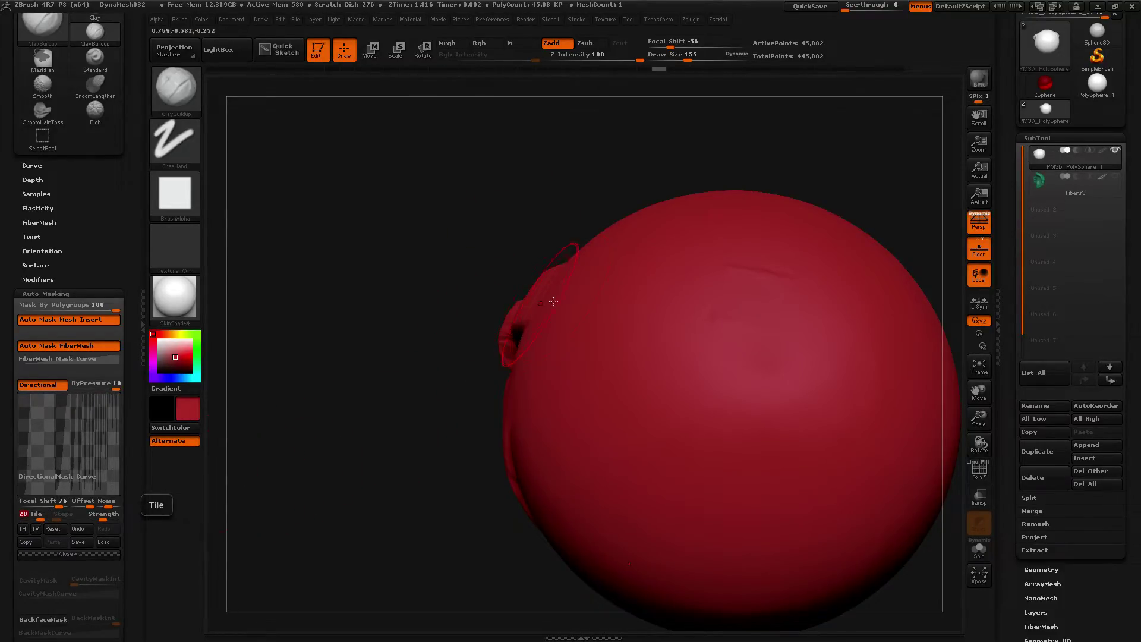
mouse_move(791, 254)
left_mouse_down()
mouse_move(795, 265)
mouse_move(678, 416)
mouse_move(550, 351)
mouse_move(544, 422)
mouse_move(642, 559)
mouse_move(773, 524)
mouse_move(861, 411)
mouse_move(885, 303)
mouse_move(832, 261)
mouse_move(738, 238)
mouse_move(574, 241)
mouse_move(538, 279)
mouse_move(529, 330)
left_mouse_up()
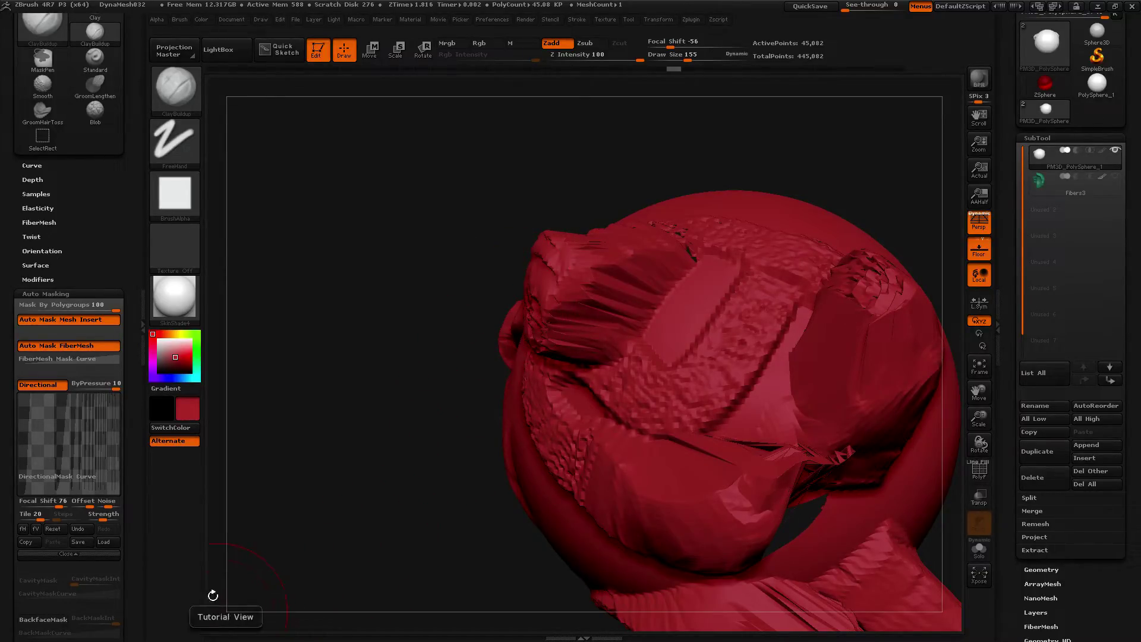
Reset the DirectionalMask Curve, turn Directional auto masking off, and close the curve editor
left_click(62, 530)
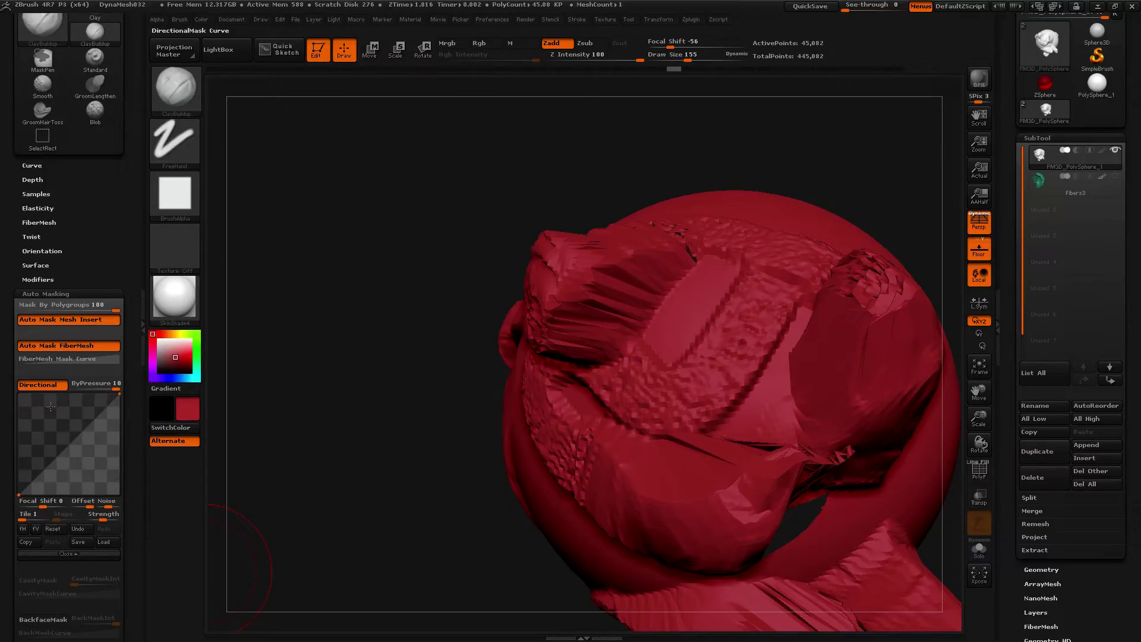
left_click(56, 384)
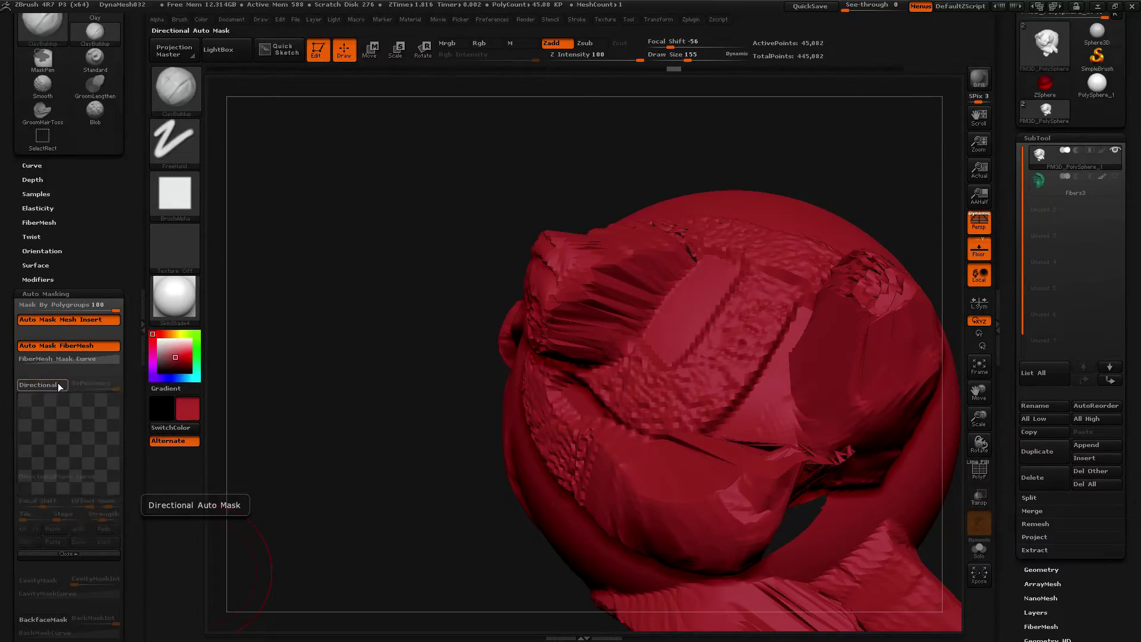
left_click_drag(74, 374, 82, 280)
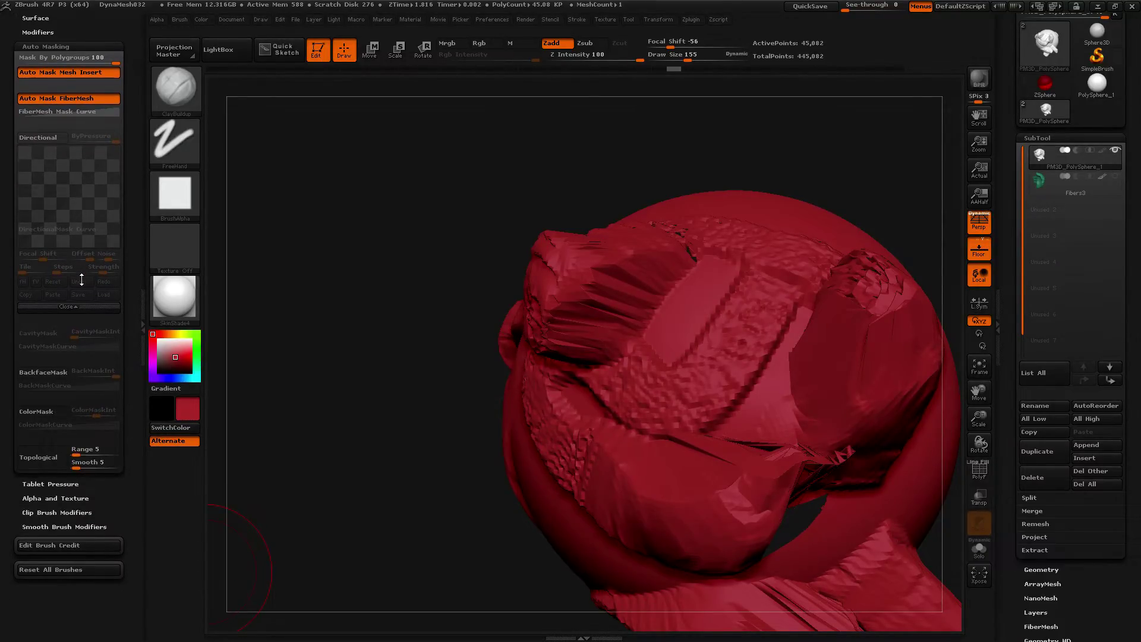
left_click(66, 306)
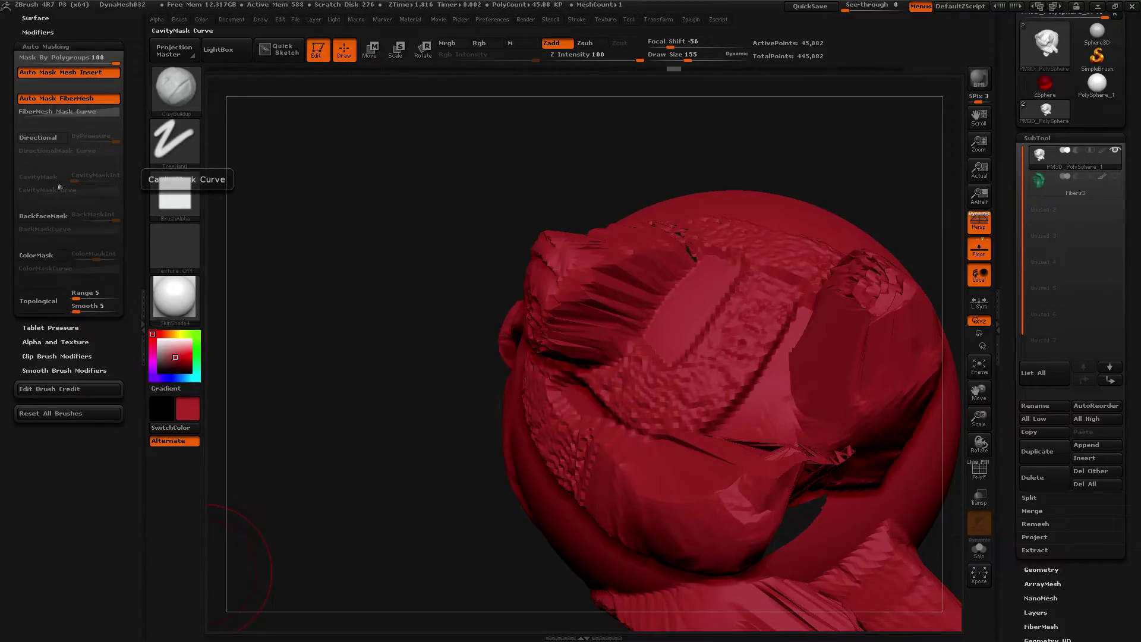
Open the DynaMesh032.ZPR sphere project without saving changes to the current project
left_click_drag(56, 157, 41, 285)
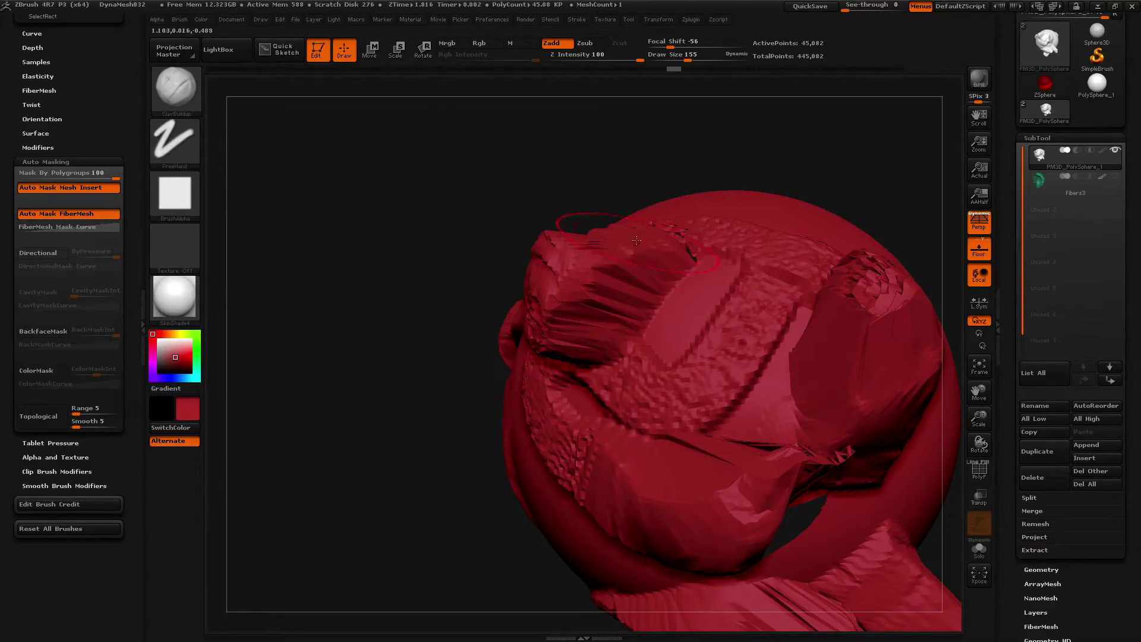
left_click(219, 50)
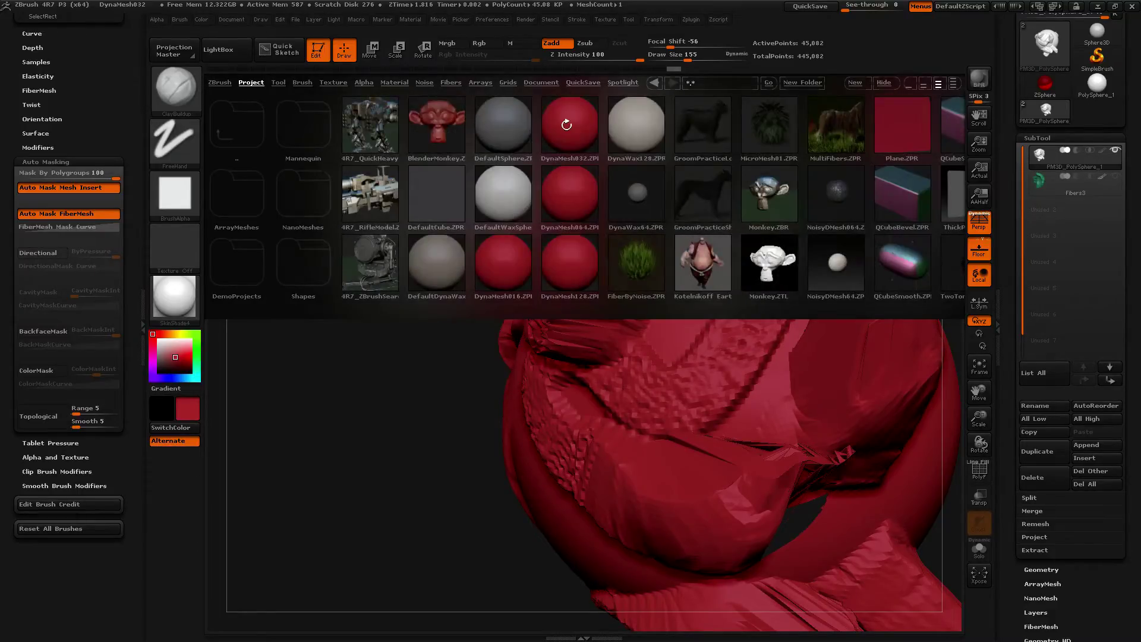
double_click(568, 126)
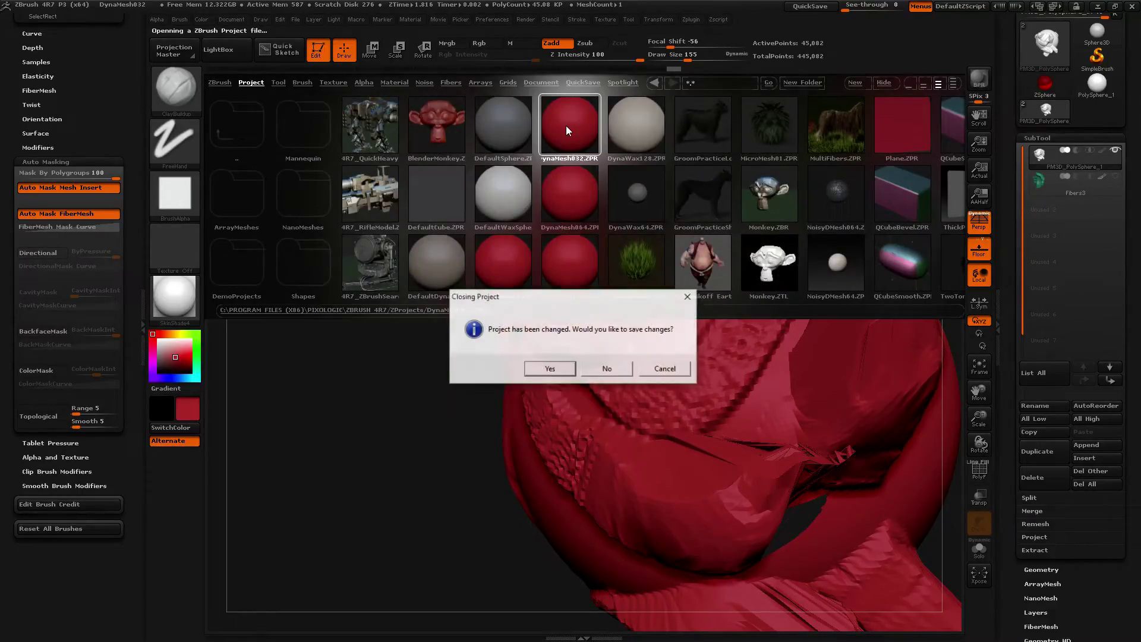
left_click(607, 368)
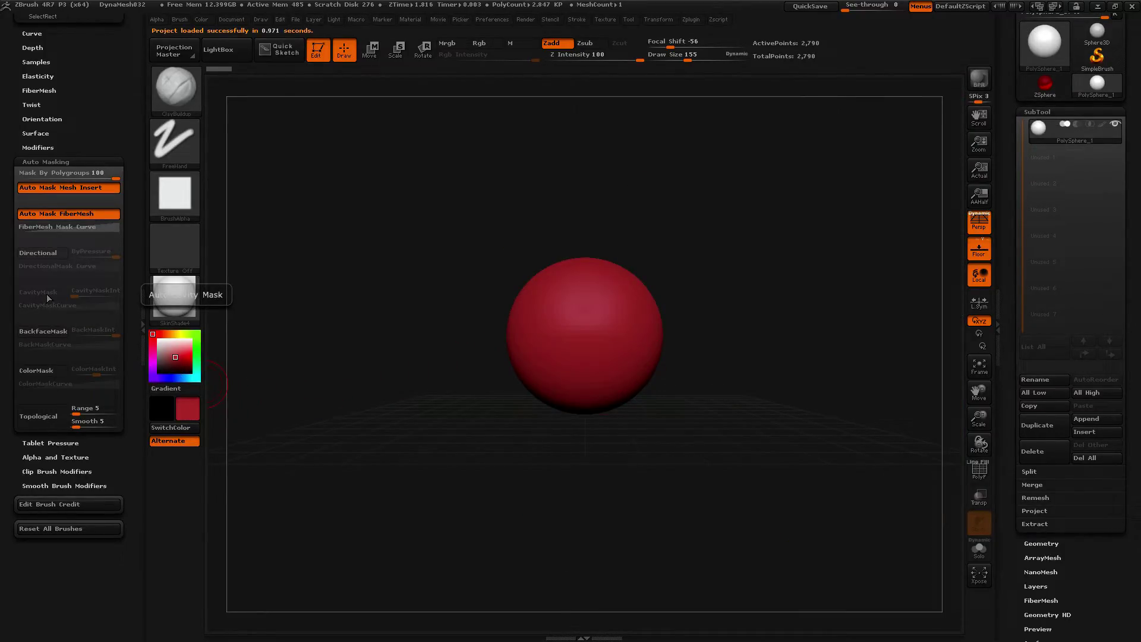
key("ctrl")
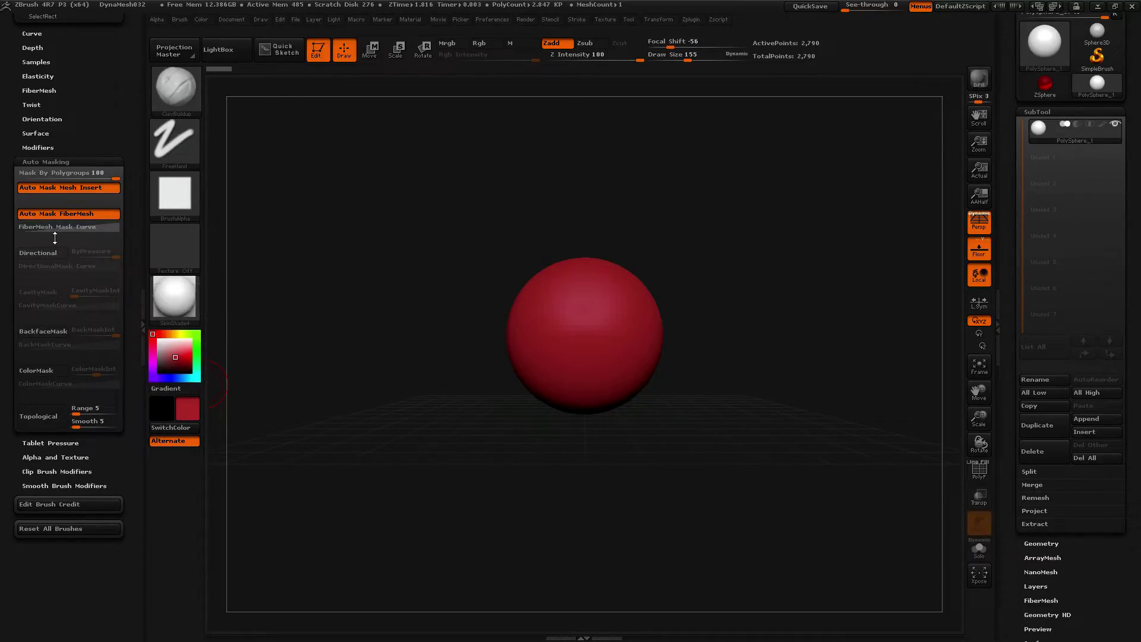
Set the brush to Mrgb with Zadd off, and subdivide the sphere once
left_click(455, 47)
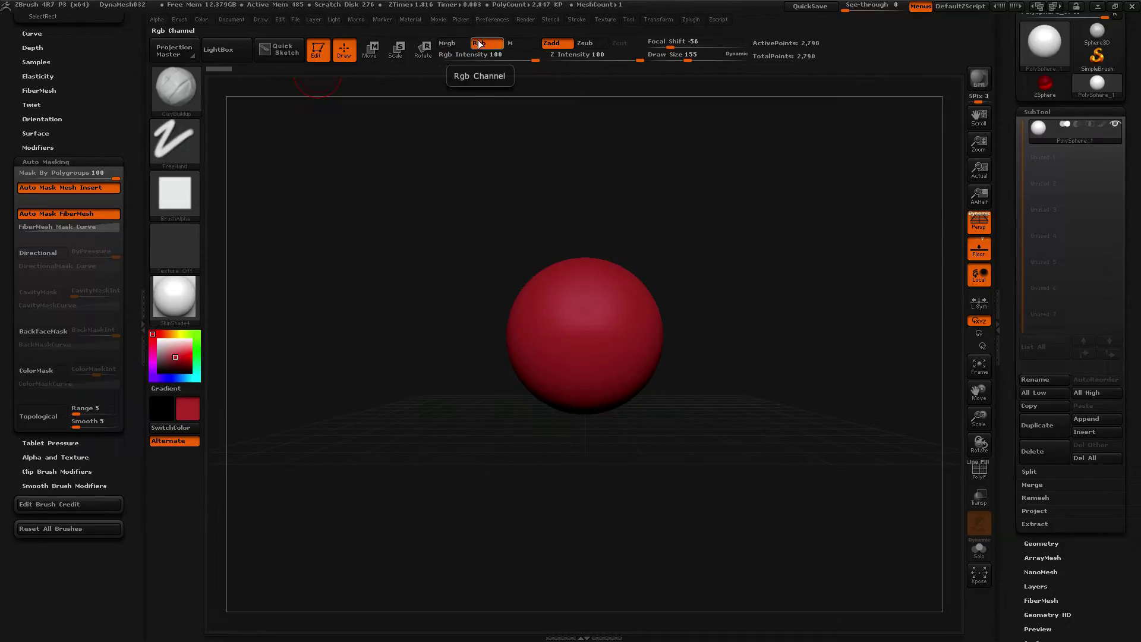
left_click(553, 44)
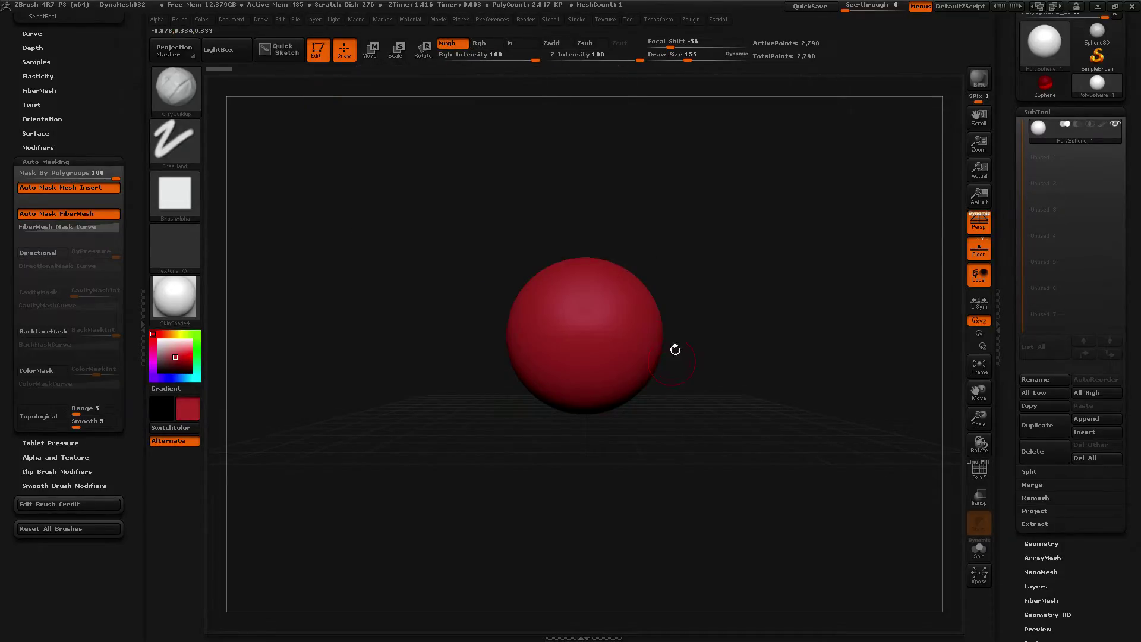
key("ctrl+d")
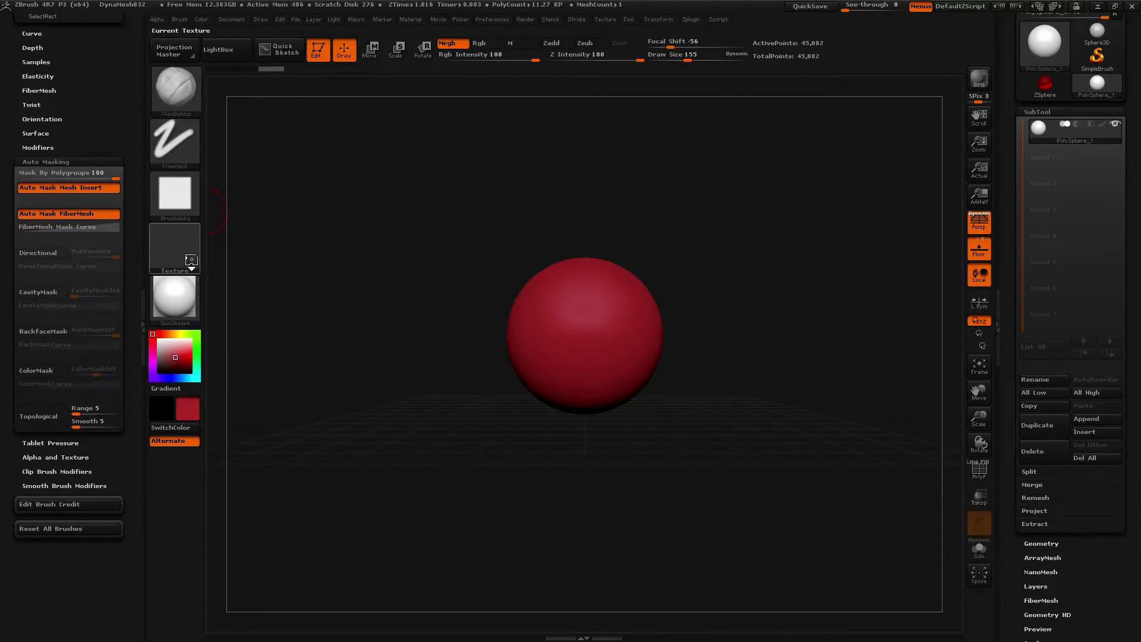
Load Texture 09 as the ClayBuildup brush's texture
left_click(183, 253)
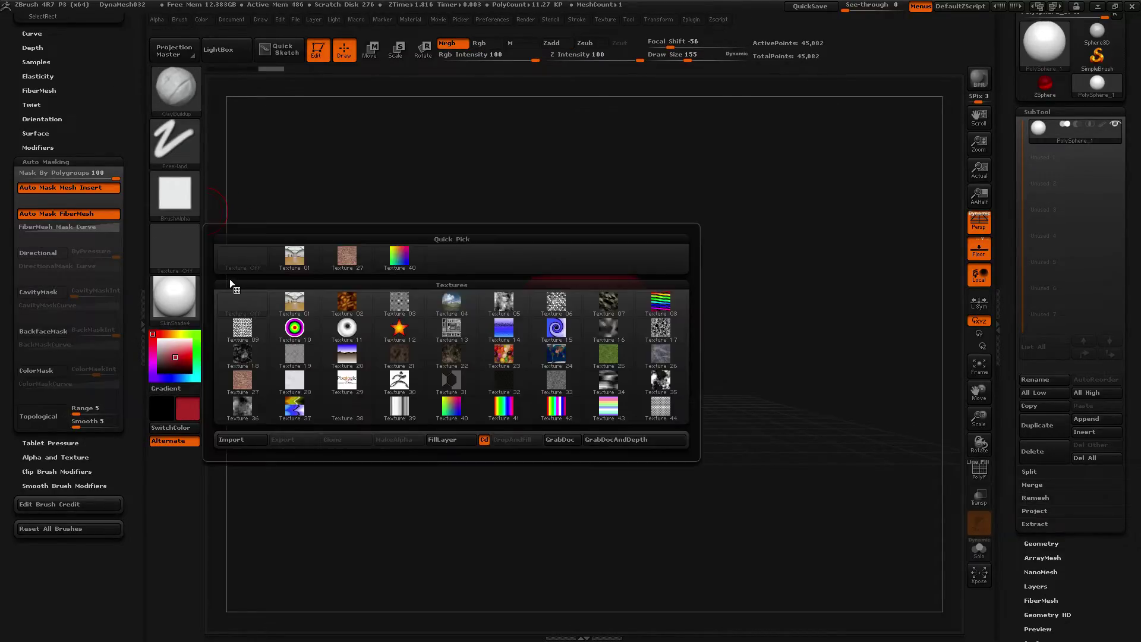
left_click(253, 331)
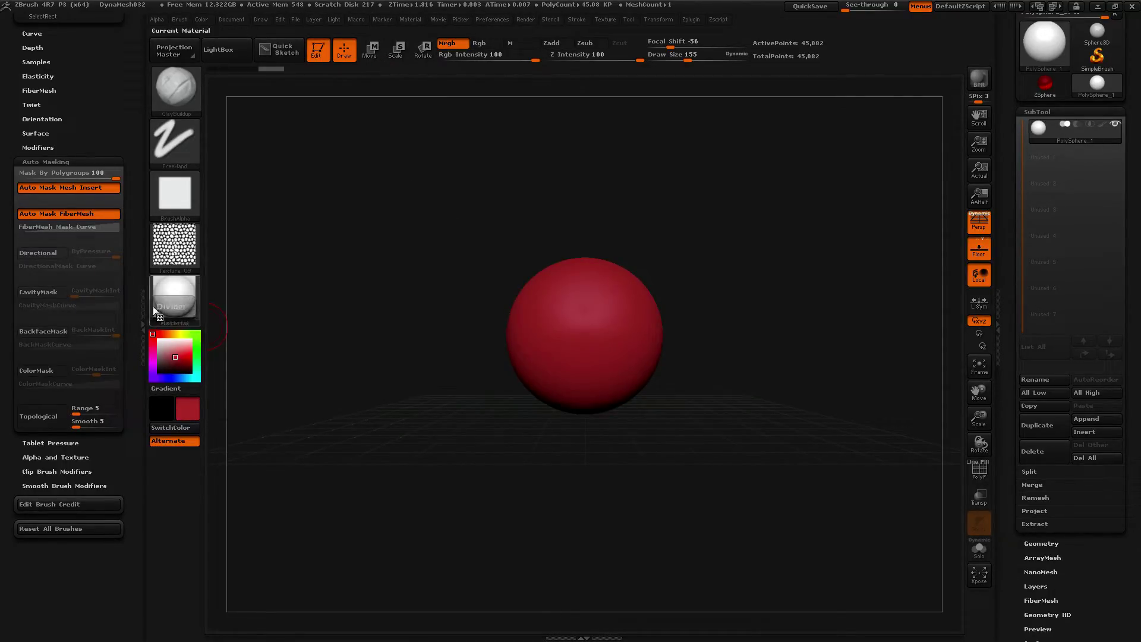
left_click(175, 303)
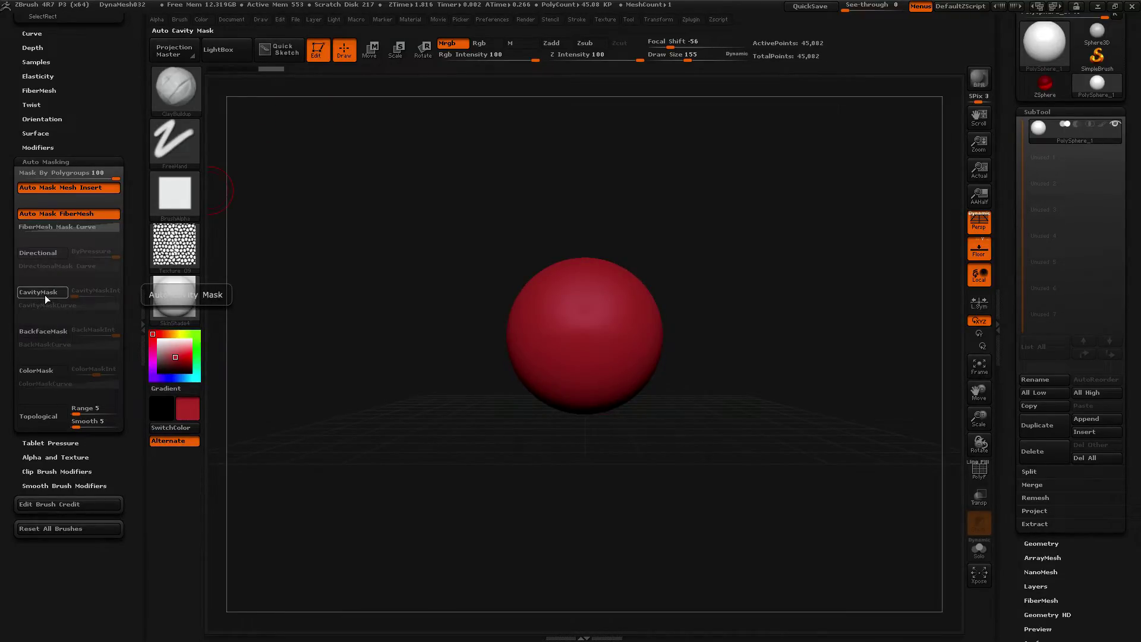
With CavityMask auto masking turned on and the sphere subdivided again, try a textured stroke across it and undo it
left_click(44, 295)
right_click_drag(725, 238, 748, 357, "ctrl")
key("ctrl+d")
left_click_drag(610, 224, 630, 367)
key("ctrl+z")
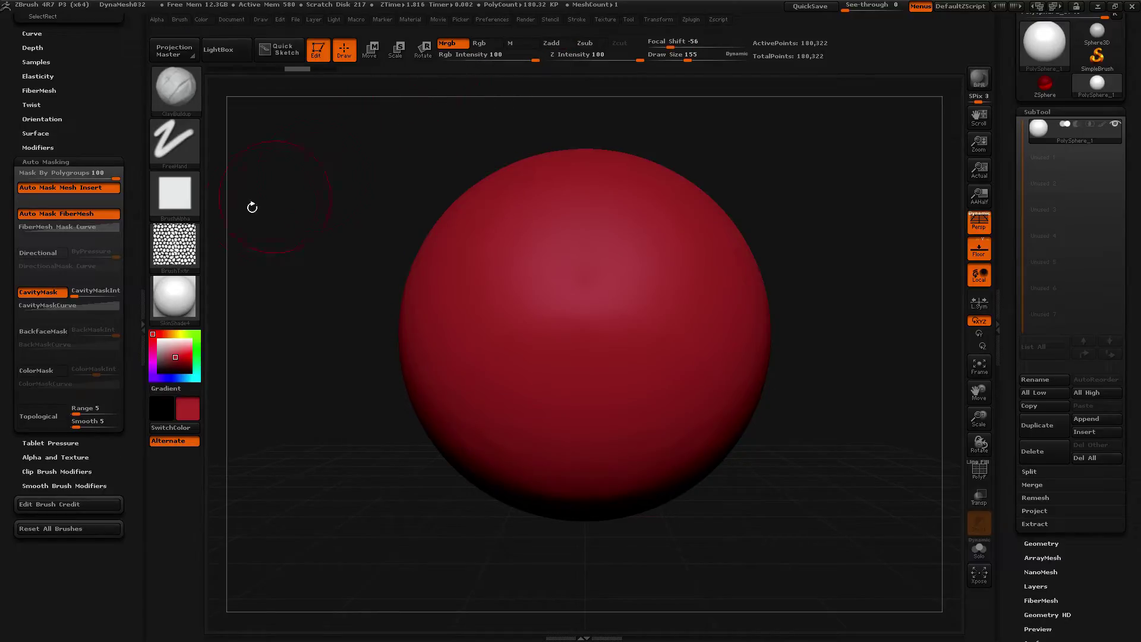
Fill the whole sphere with green and set a darker green as the active color
left_click(196, 336)
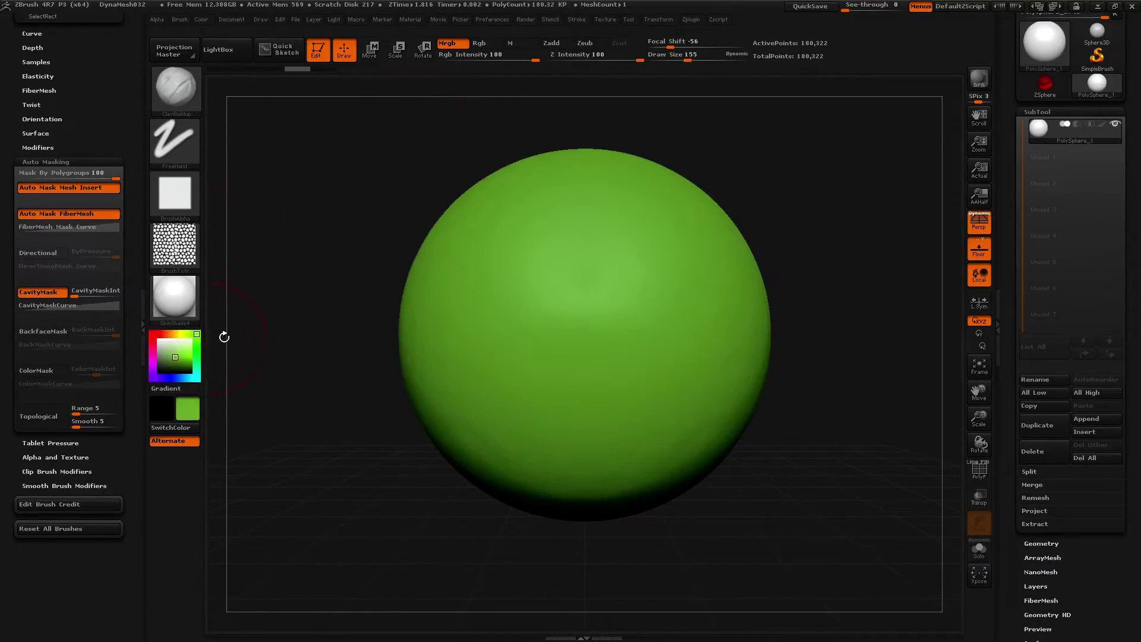
left_click(201, 18)
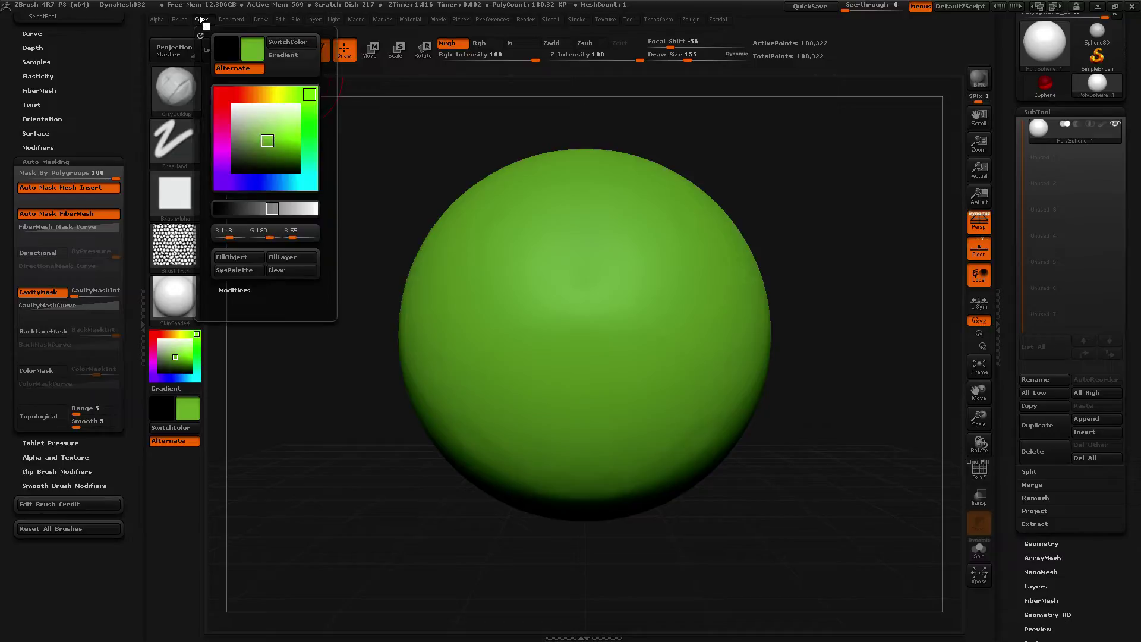
left_click(241, 257)
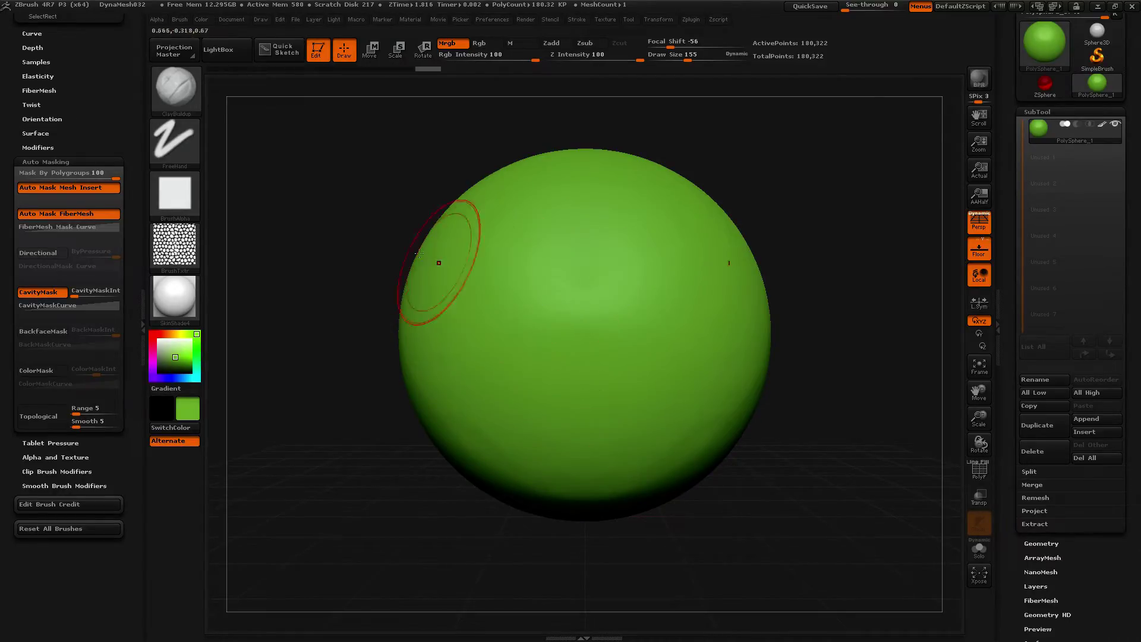
left_click_drag(180, 360, 183, 361)
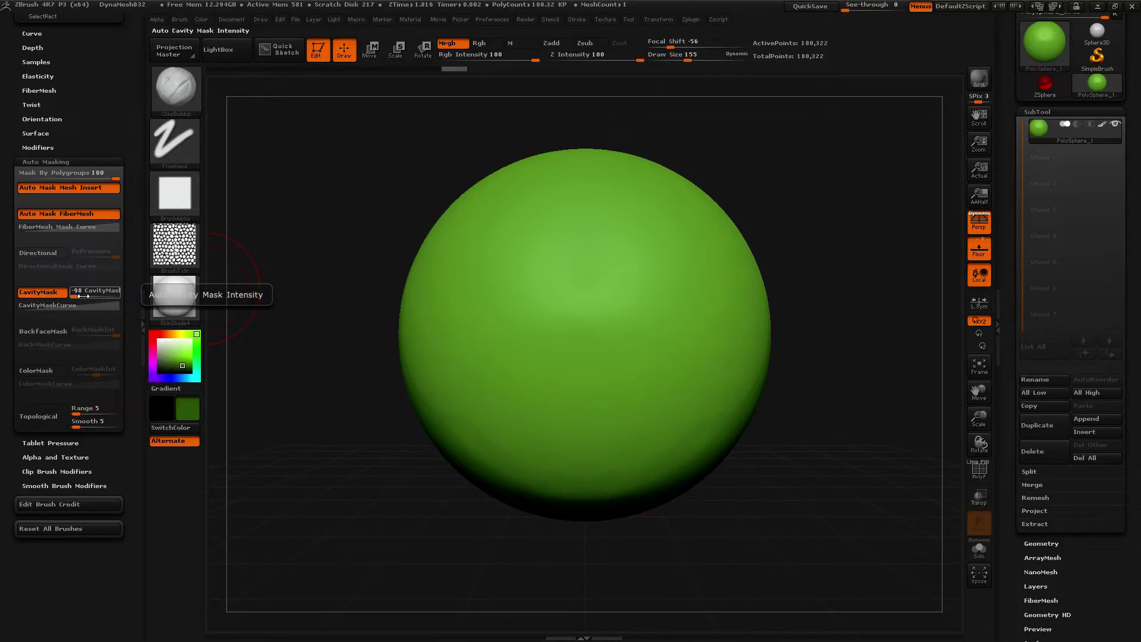
Set CavityMaskInt to 100, try textured strokes across the front of the sphere, and undo them
left_click_drag(81, 295, 128, 297)
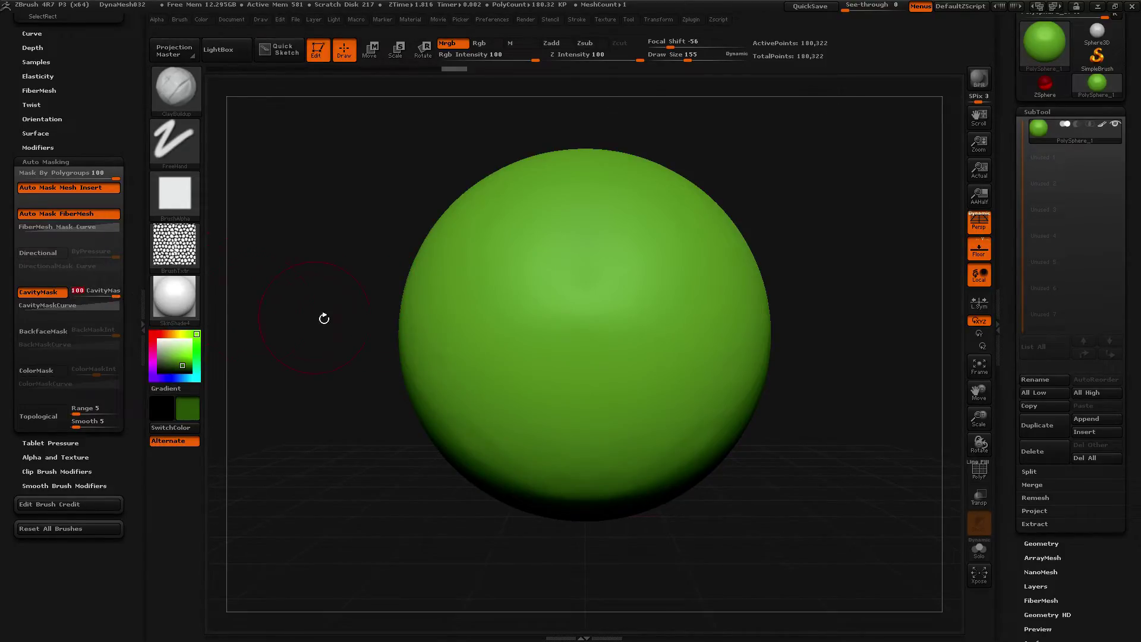
mouse_move(554, 249)
left_mouse_down()
mouse_move(566, 348)
mouse_move(509, 336)
mouse_move(507, 302)
mouse_move(556, 344)
mouse_move(521, 427)
left_mouse_up()
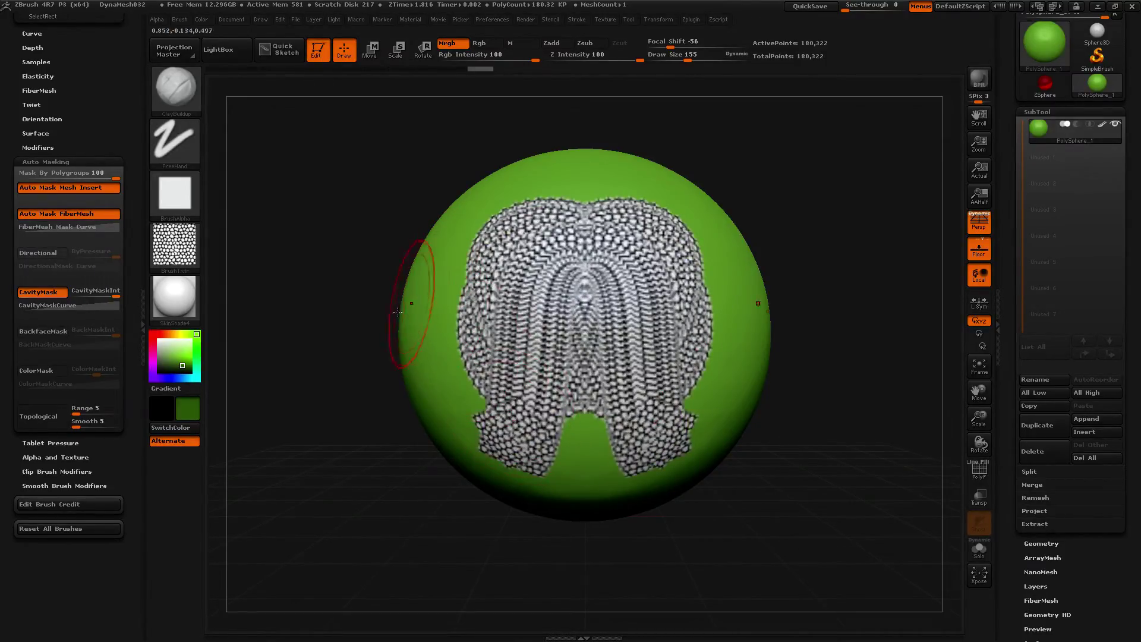
key("ctrl+z")
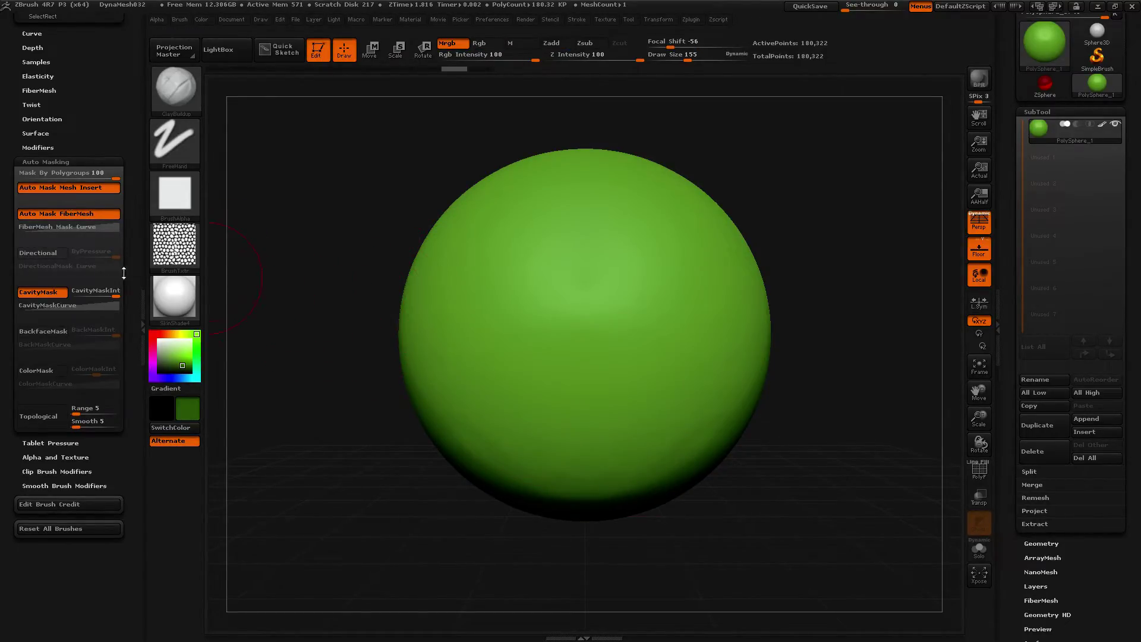
Set CavityMaskInt to 0, try textured strokes across the front of the sphere, and undo them
left_click(94, 291)
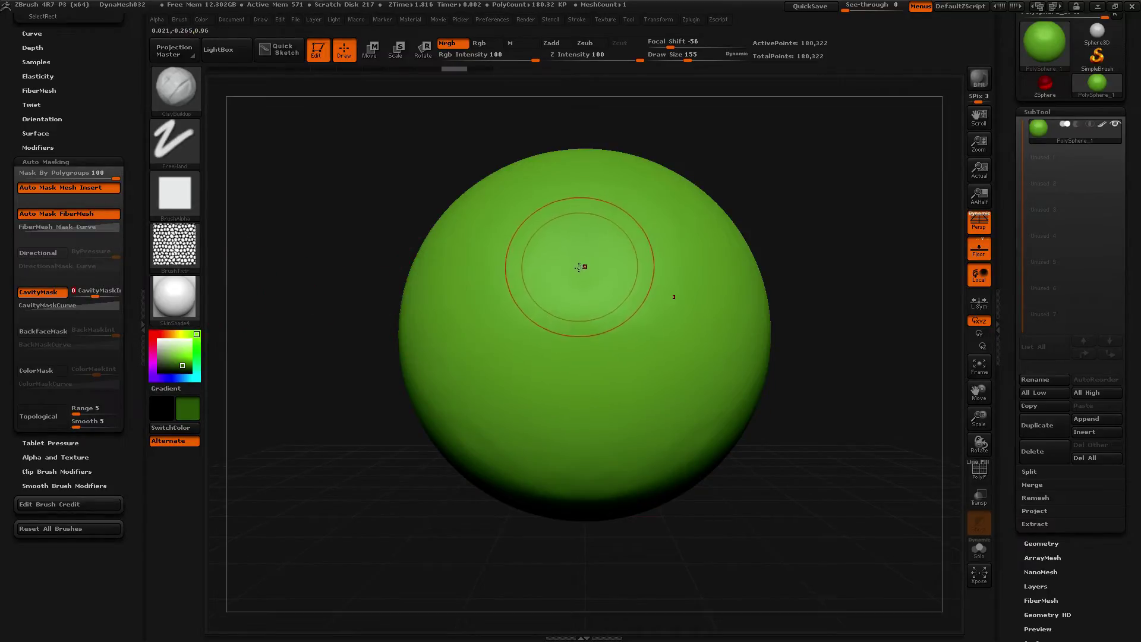
mouse_move(594, 229)
left_mouse_down()
mouse_move(595, 410)
mouse_move(625, 279)
mouse_move(651, 347)
mouse_move(526, 336)
mouse_move(451, 309)
left_mouse_up()
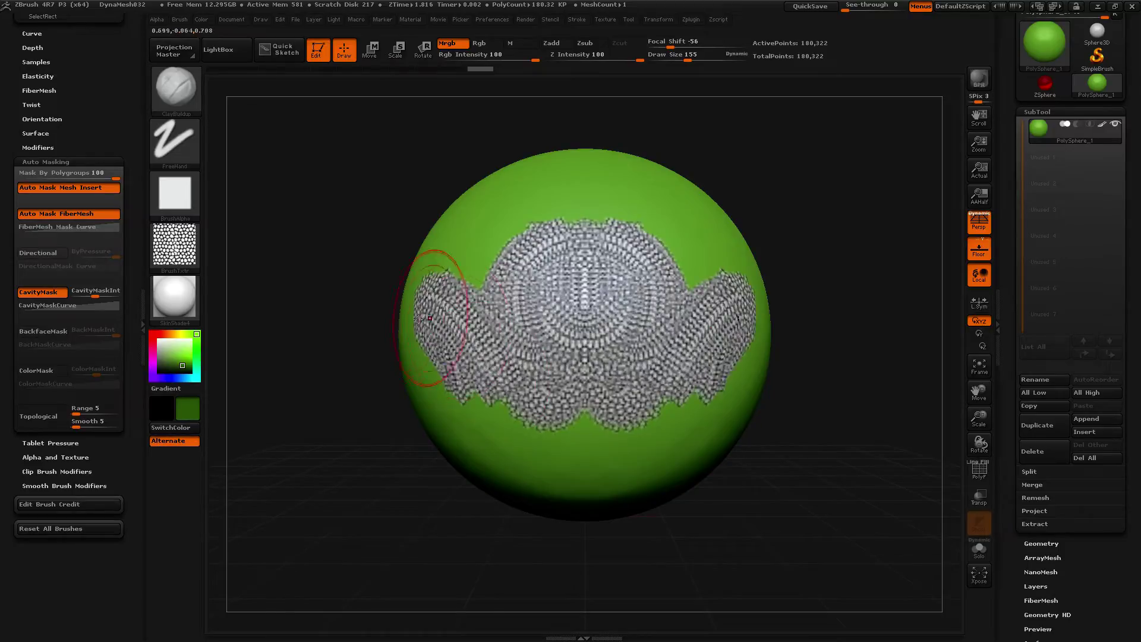
key("ctrl")
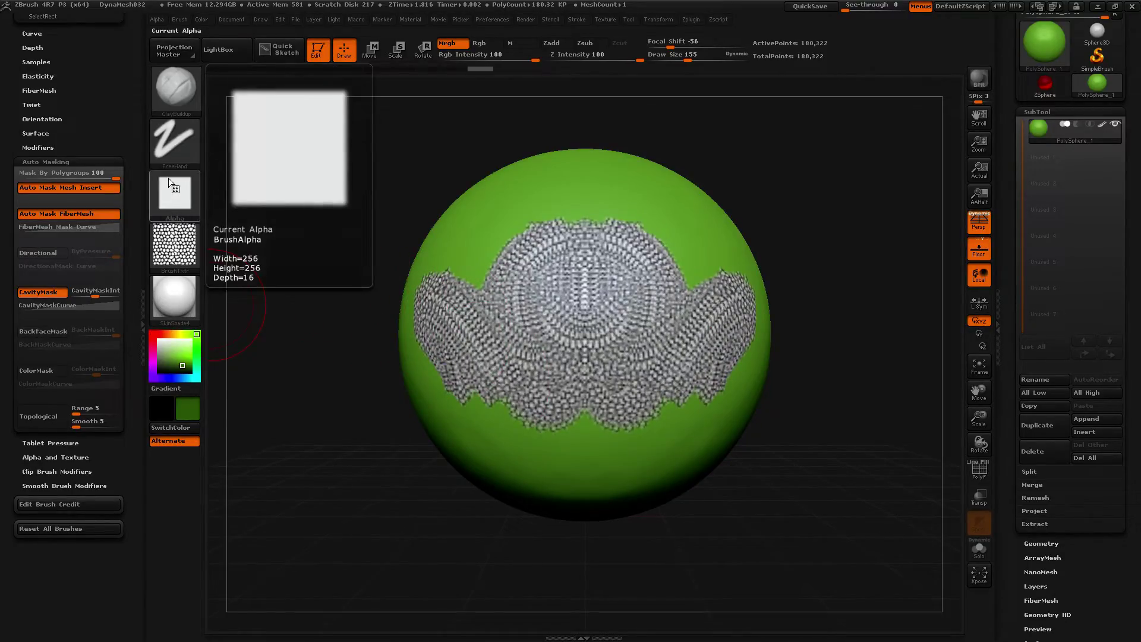
key("ctrl+z")
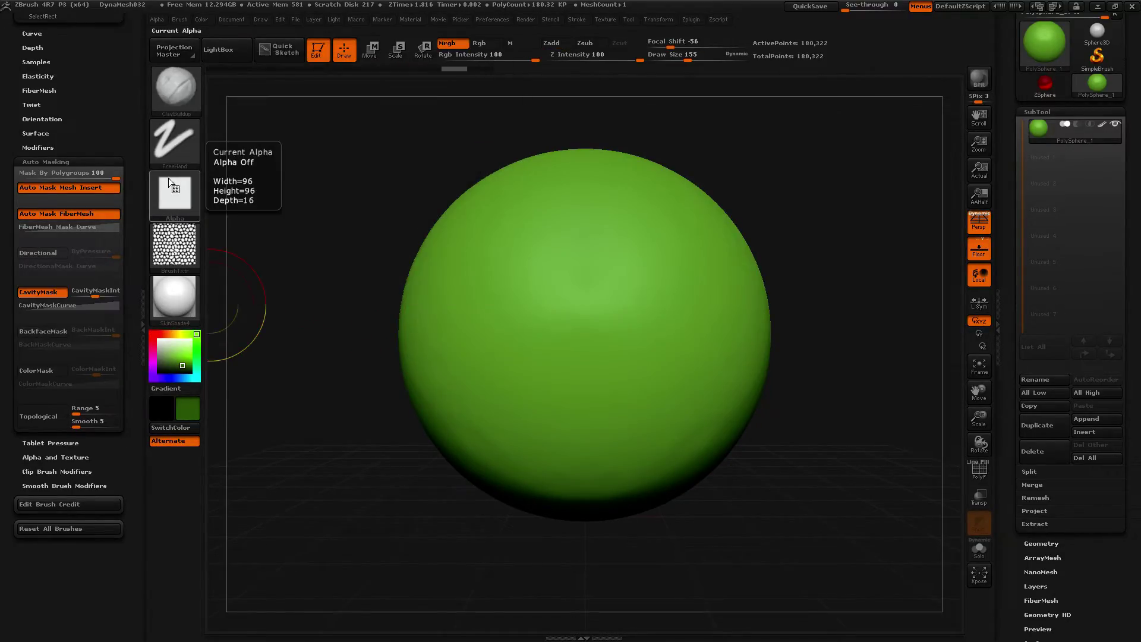
Raise the start of the CavityMaskCurve to full strength and paint textured strokes across the front of the sphere
left_click(70, 305)
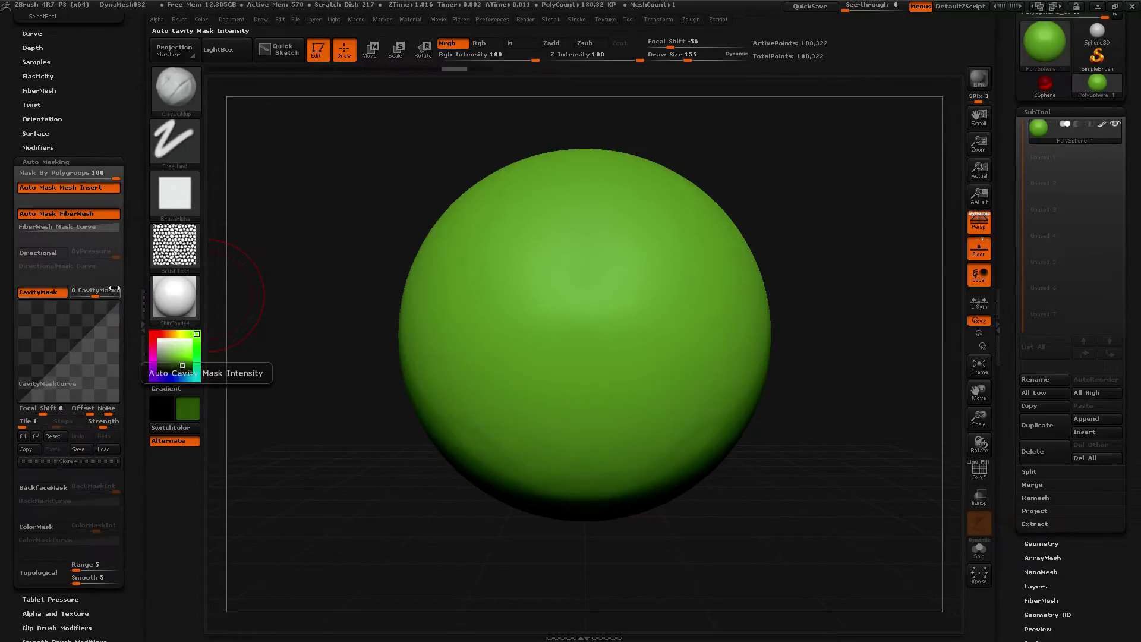
left_click_drag(46, 368, 30, 307)
mouse_move(617, 230)
left_mouse_down()
mouse_move(613, 383)
mouse_move(671, 336)
mouse_move(594, 309)
mouse_move(630, 416)
mouse_move(475, 279)
mouse_move(402, 336)
left_mouse_up()
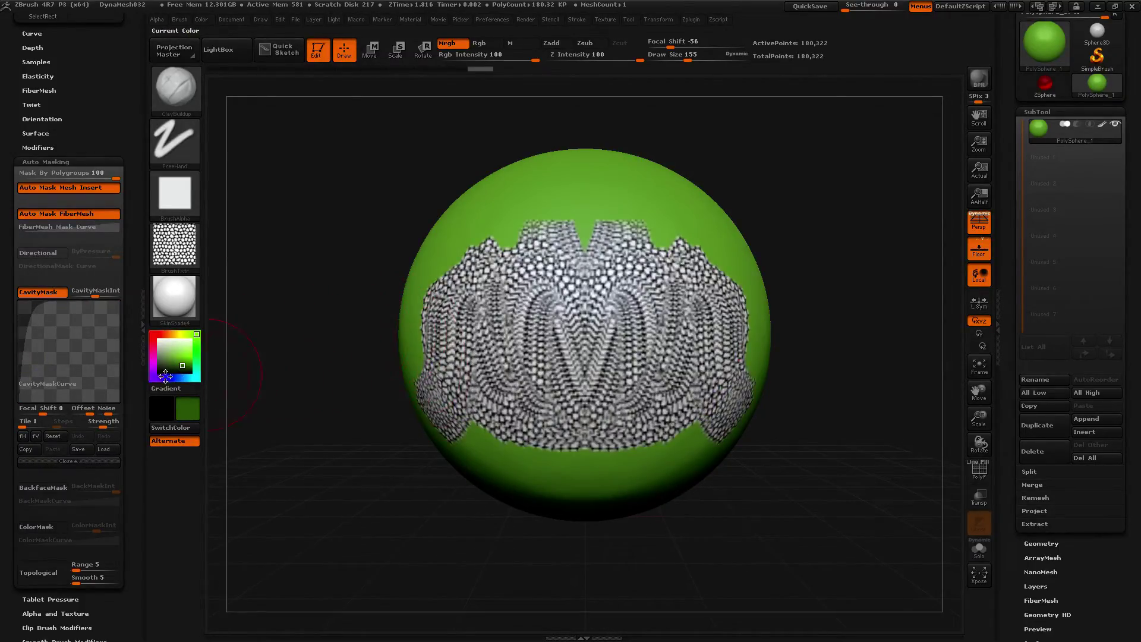
Reshape the CavityMaskCurve to rise only at its far end and paint more textured strokes over the sphere
left_click_drag(23, 347, 106, 376)
left_click_drag(804, 197, 795, 255)
mouse_move(600, 196)
left_mouse_down()
mouse_move(595, 214)
mouse_move(642, 250)
mouse_move(701, 178)
mouse_move(646, 181)
left_mouse_up()
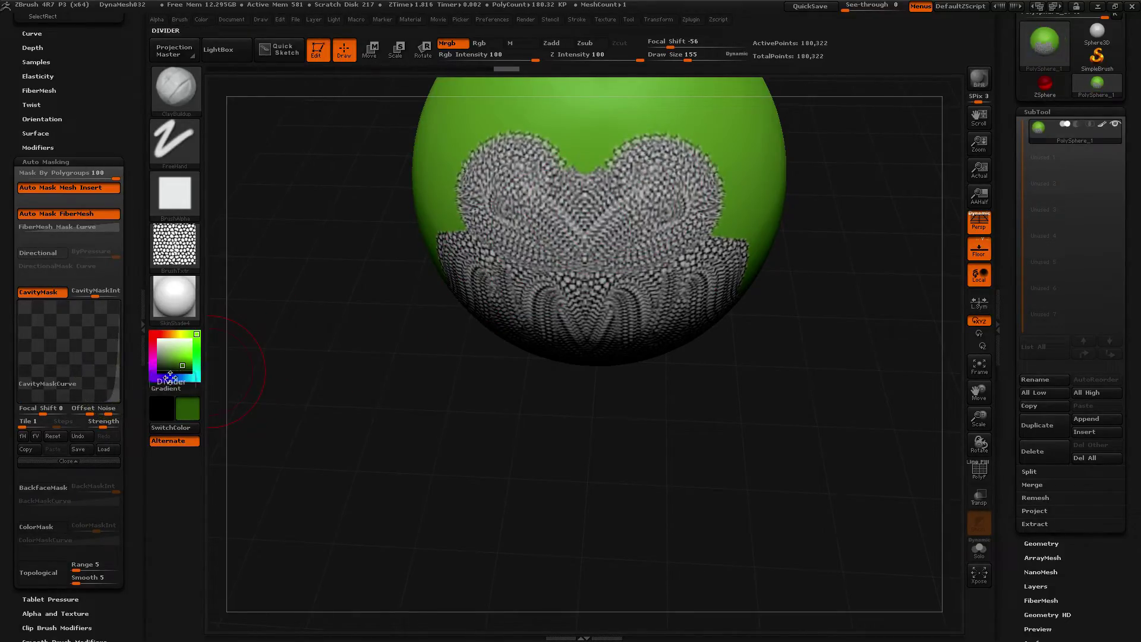
left_click_drag(476, 392, 449, 611, "alt")
mouse_move(615, 330)
left_mouse_down()
mouse_move(573, 416)
mouse_move(571, 285)
mouse_move(594, 387)
mouse_move(539, 432)
mouse_move(349, 372)
left_mouse_up()
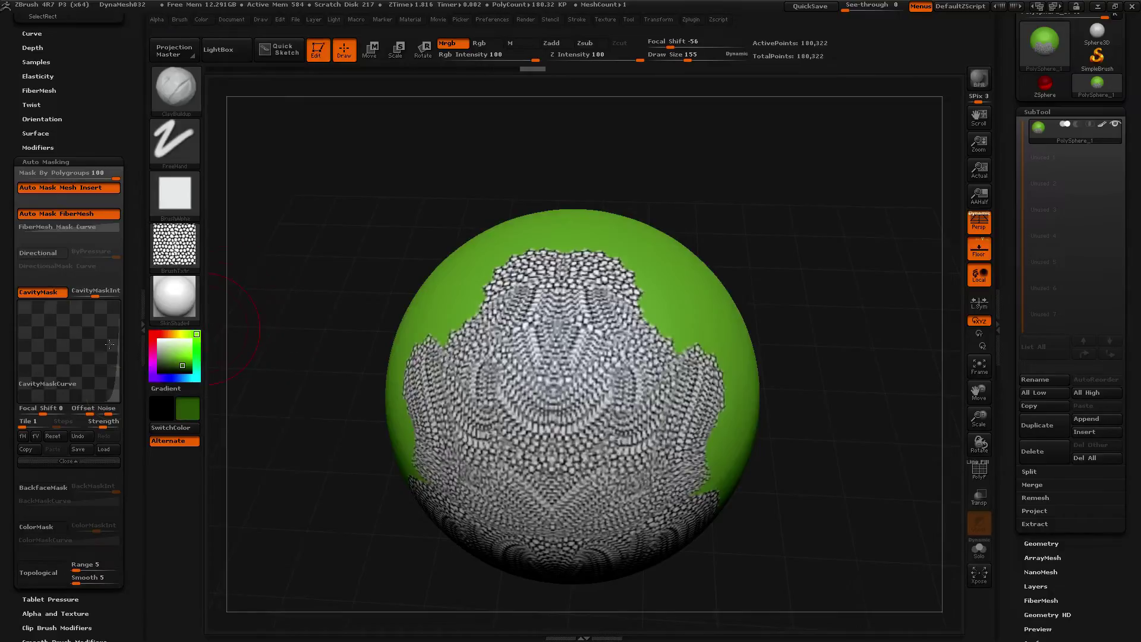
Shape the CavityMaskCurve into a single central peak and paint textured strokes on the sphere's side
left_click_drag(56, 311, 53, 306)
left_click_drag(894, 356, 839, 361)
mouse_move(739, 288)
left_mouse_down()
mouse_move(765, 350)
mouse_move(768, 437)
mouse_move(779, 388)
mouse_move(717, 397)
mouse_move(694, 332)
mouse_move(771, 322)
mouse_move(784, 447)
mouse_move(752, 343)
mouse_move(774, 261)
mouse_move(786, 345)
mouse_move(873, 484)
mouse_move(886, 377)
left_mouse_up()
left_click_drag(878, 255, 879, 311)
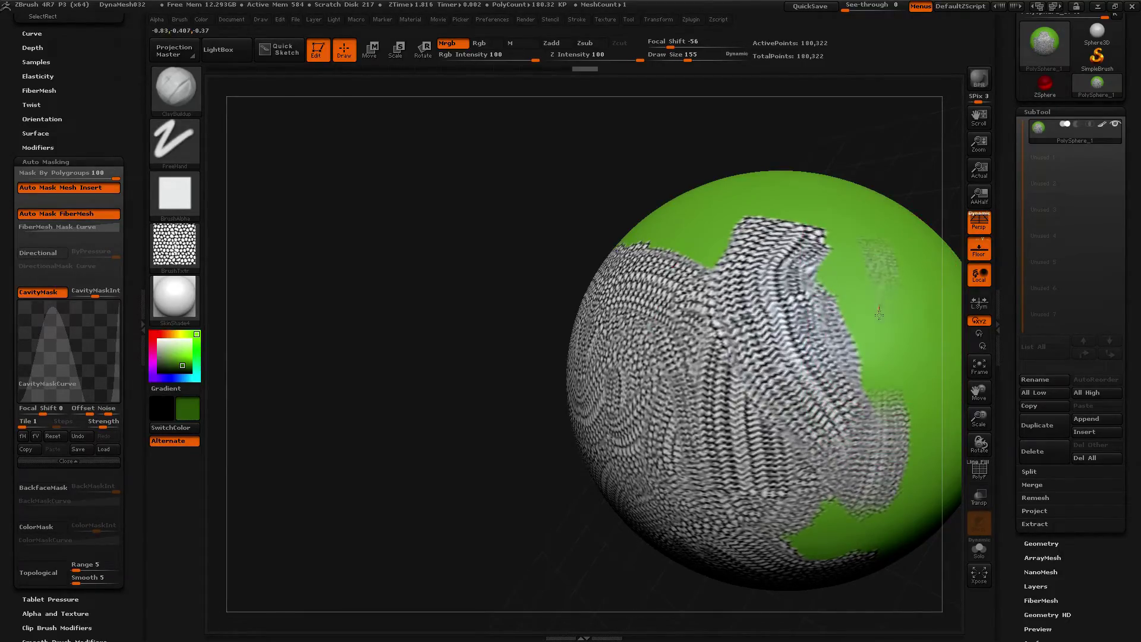
left_click_drag(886, 406, 886, 423)
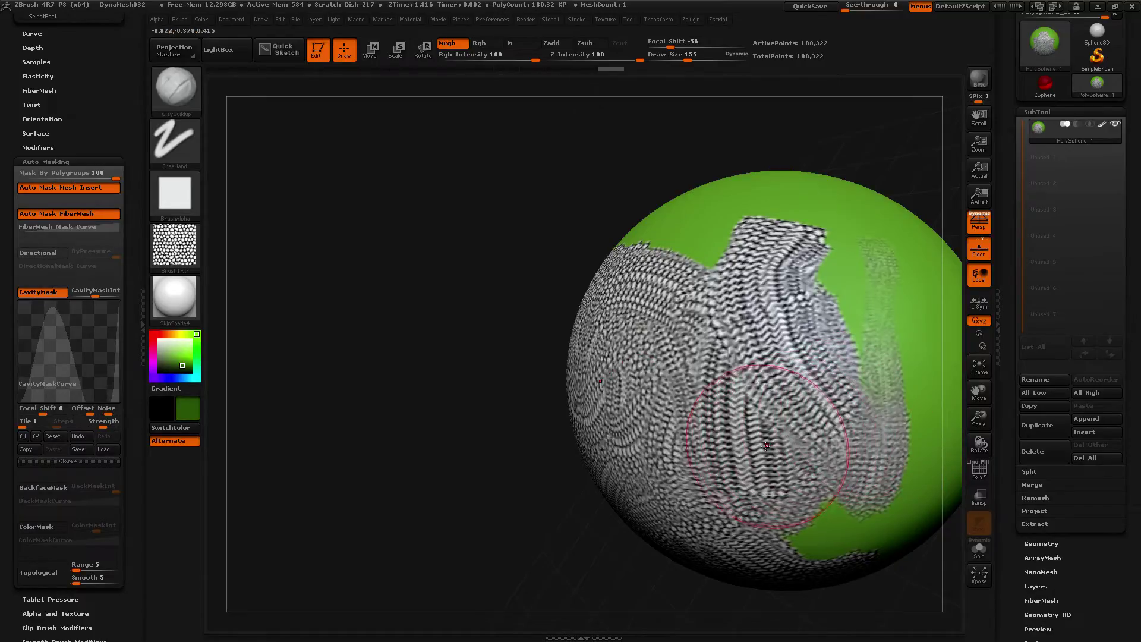
Paint several separate textured strokes over the bare green side of the sphere using the peaked CavityMaskCurve
mouse_move(494, 392)
left_mouse_down("alt")
mouse_move(268, 384)
mouse_move(161, 401)
left_mouse_up("alt")
left_click_drag(662, 234, 667, 298)
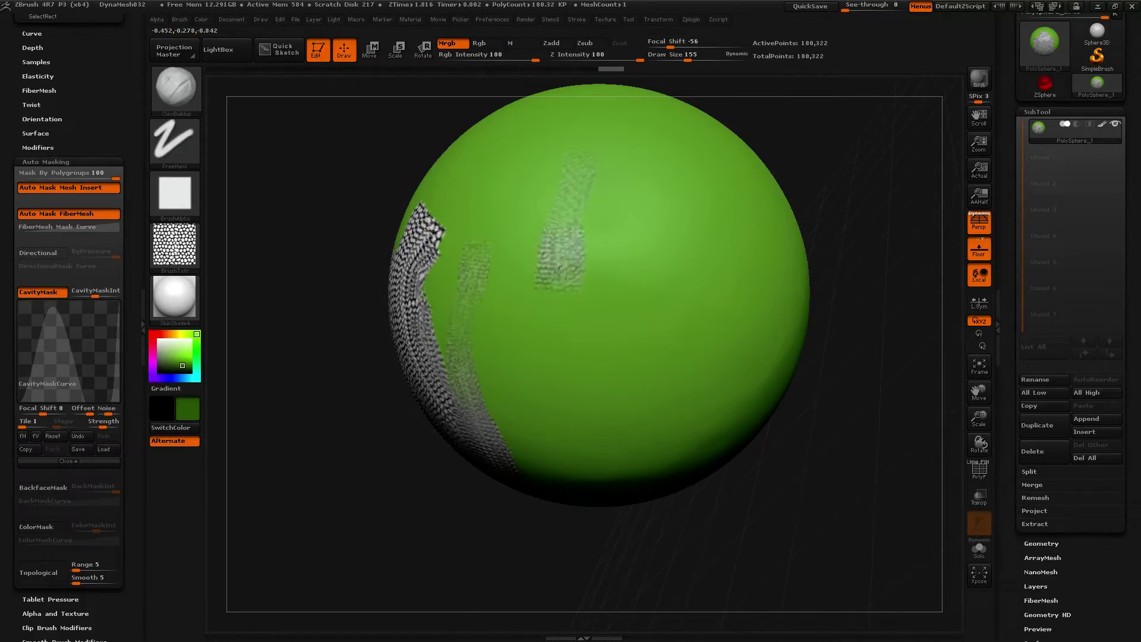
mouse_move(558, 288)
left_mouse_down()
mouse_move(568, 445)
mouse_move(630, 458)
mouse_move(665, 303)
mouse_move(708, 243)
left_mouse_up()
left_click_drag(737, 196, 743, 400)
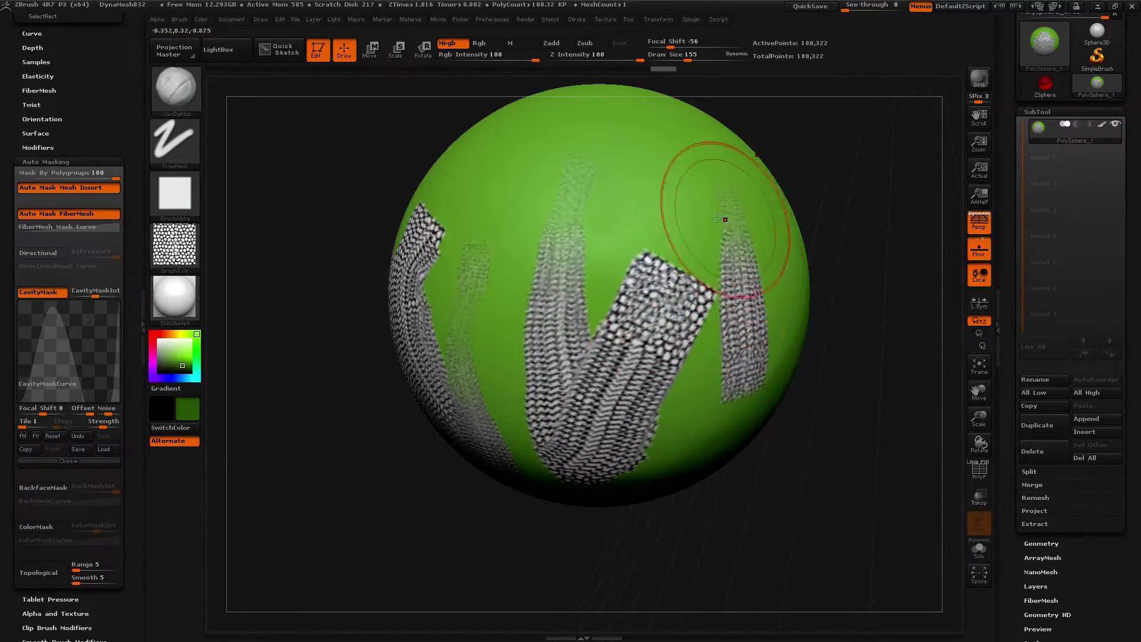
left_click_drag(633, 189, 628, 290)
left_click_drag(494, 171, 490, 271)
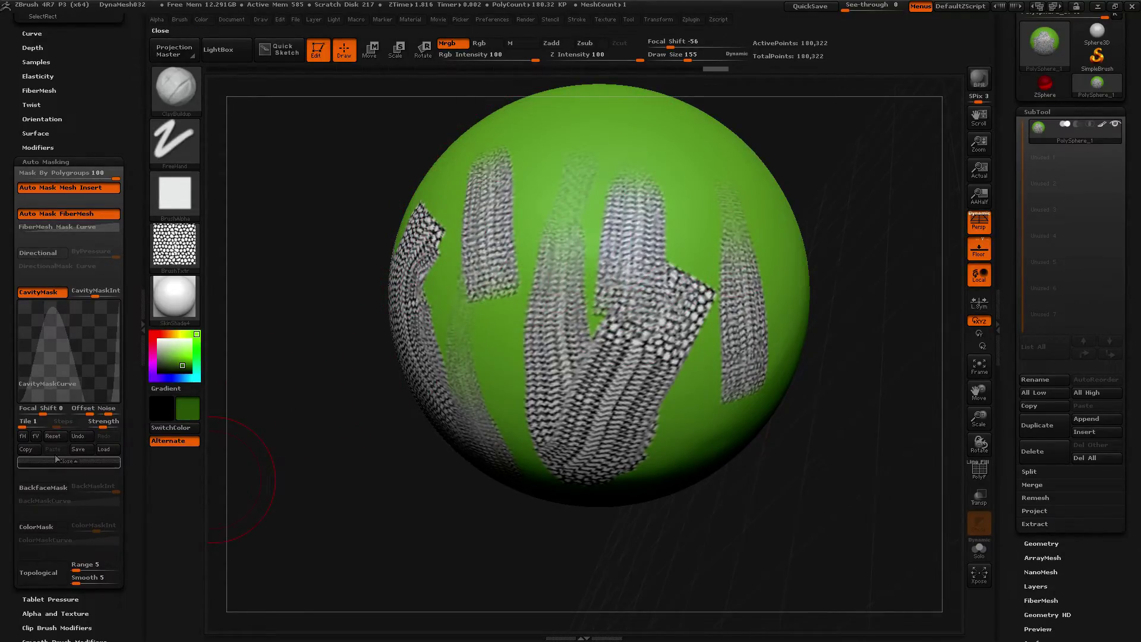
Set the CavityMaskCurve's Tile to 8 and paint a diagonal textured stroke on an unpainted area of the sphere
left_click_drag(23, 424, 26, 424)
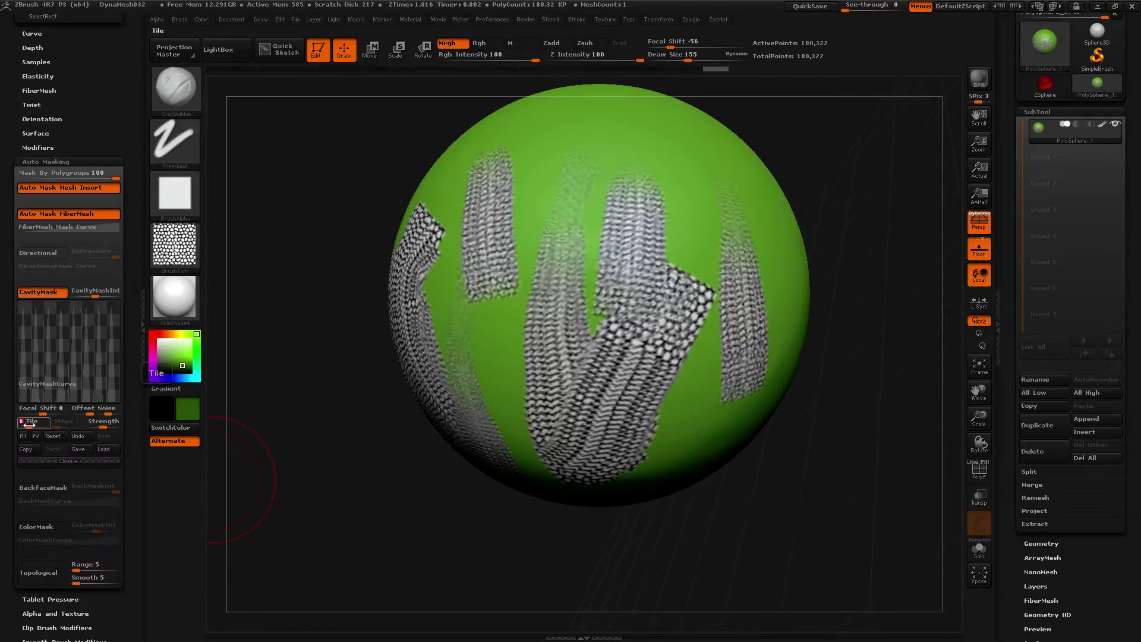
mouse_move(312, 175)
left_mouse_down()
mouse_move(280, 273)
mouse_move(375, 301)
mouse_move(390, 323)
mouse_move(516, 321)
left_mouse_up()
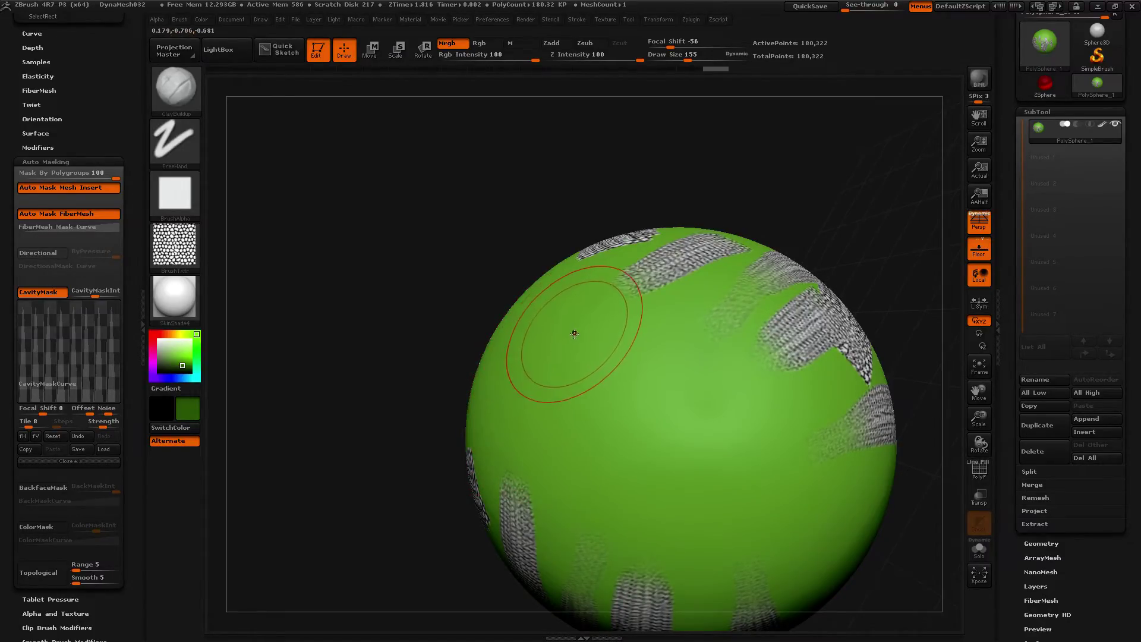
mouse_move(617, 364)
left_mouse_down()
mouse_move(757, 488)
mouse_move(642, 399)
left_mouse_up()
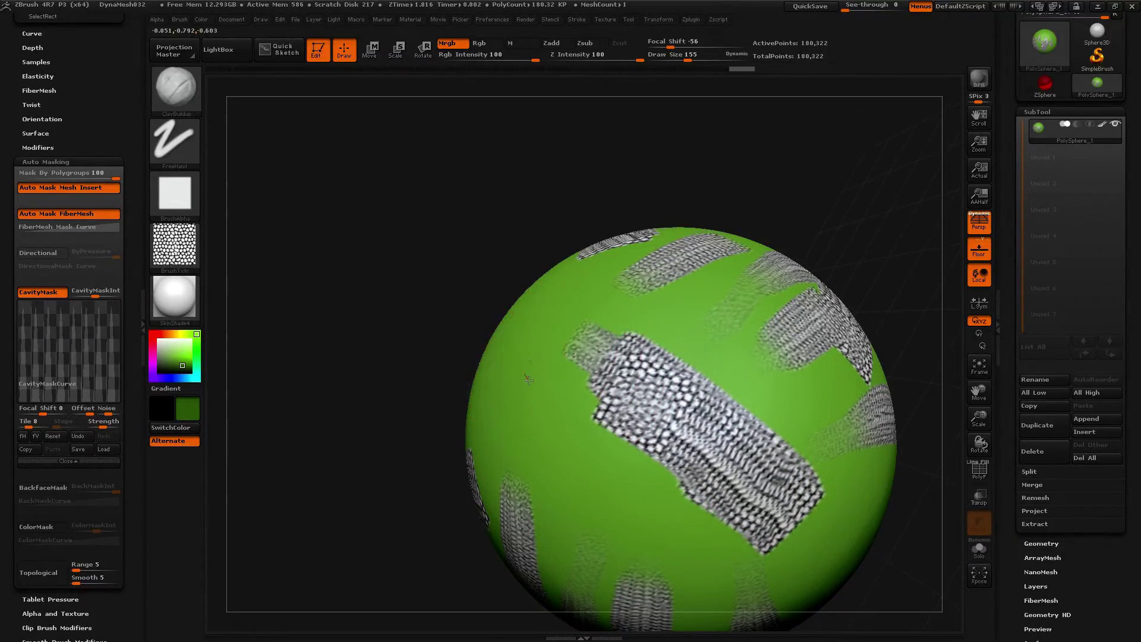
Paint a long textured stroke down an unpainted part of the sphere, then reset and close the CavityMaskCurve
mouse_move(545, 416)
left_mouse_down()
mouse_move(590, 497)
mouse_move(663, 579)
left_mouse_up()
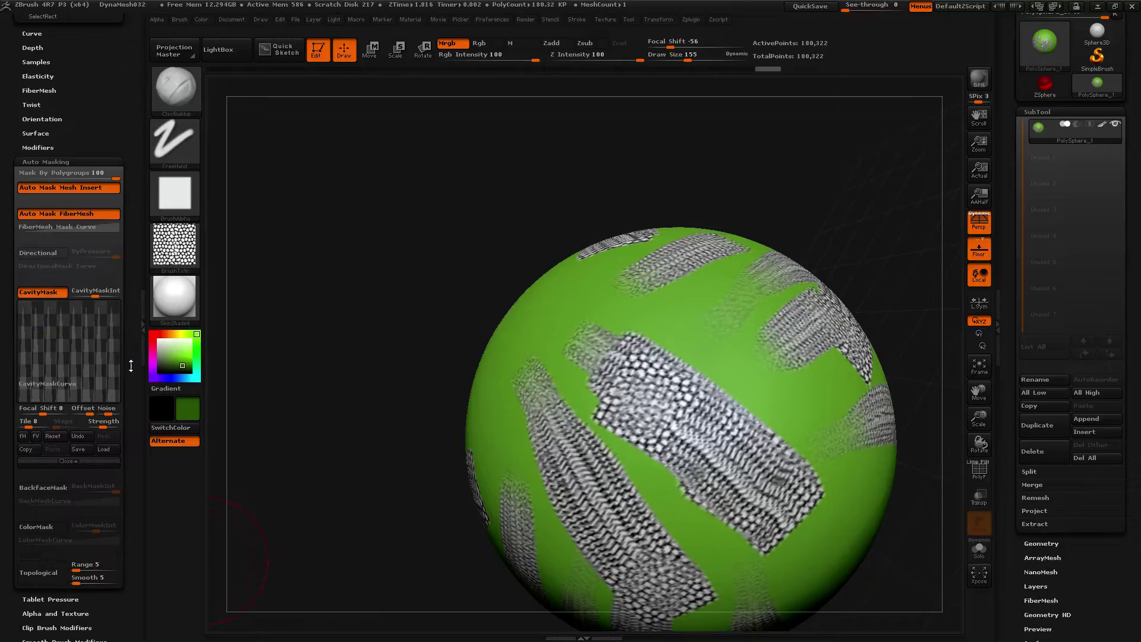
left_click(51, 435)
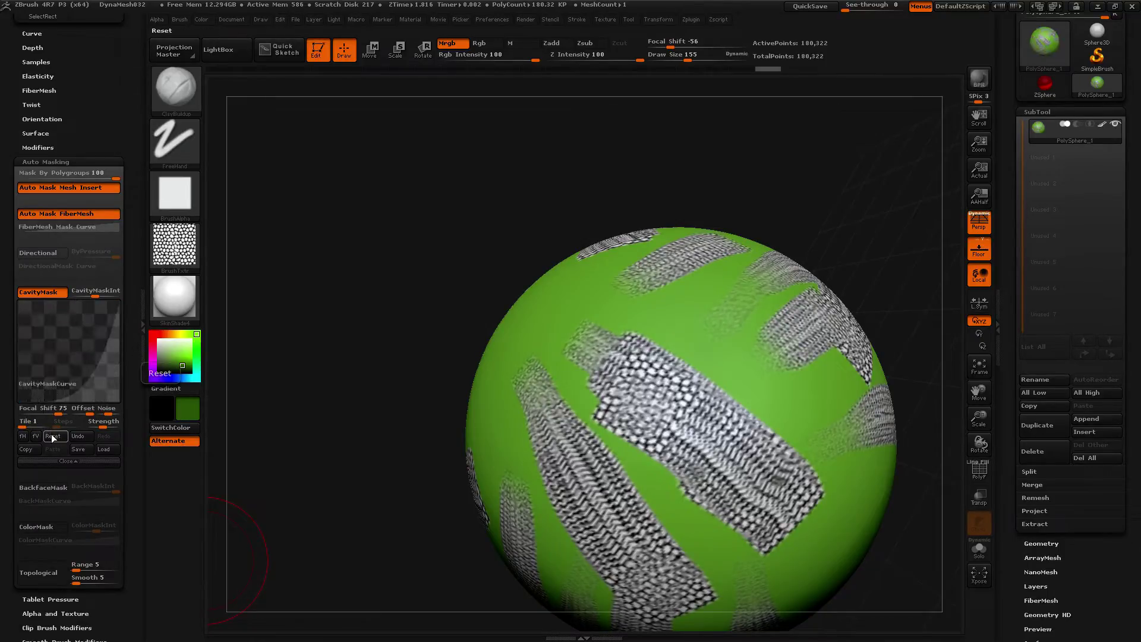
left_click(66, 462)
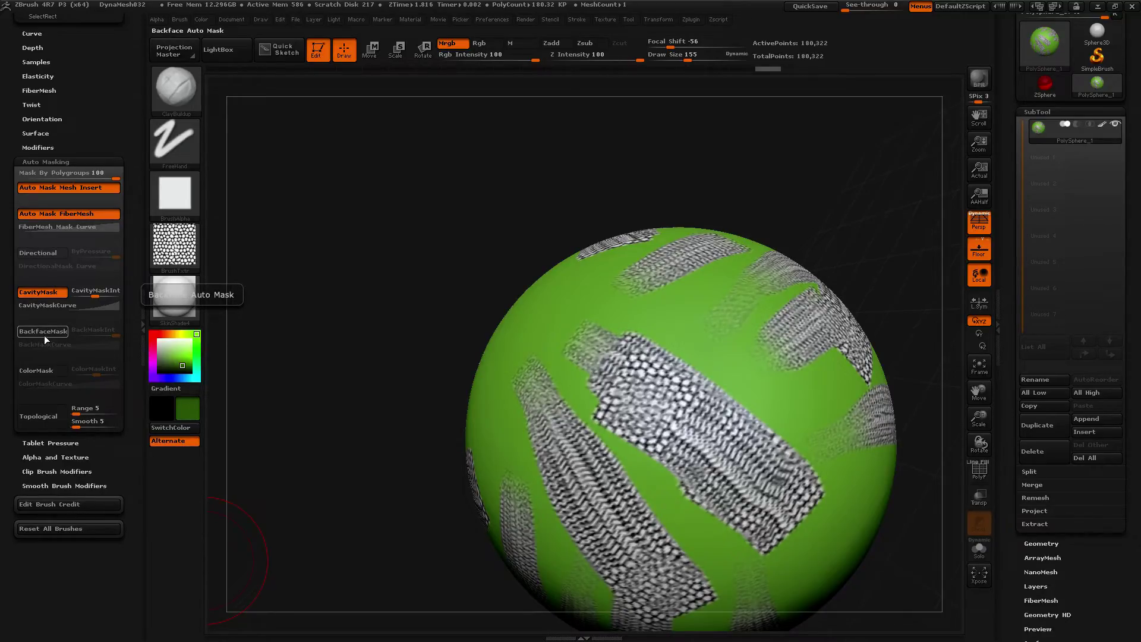
Select the ClayBuildup brush, paint a textured patch on the sphere's upper side and turn on Zadd
key("ctrl")
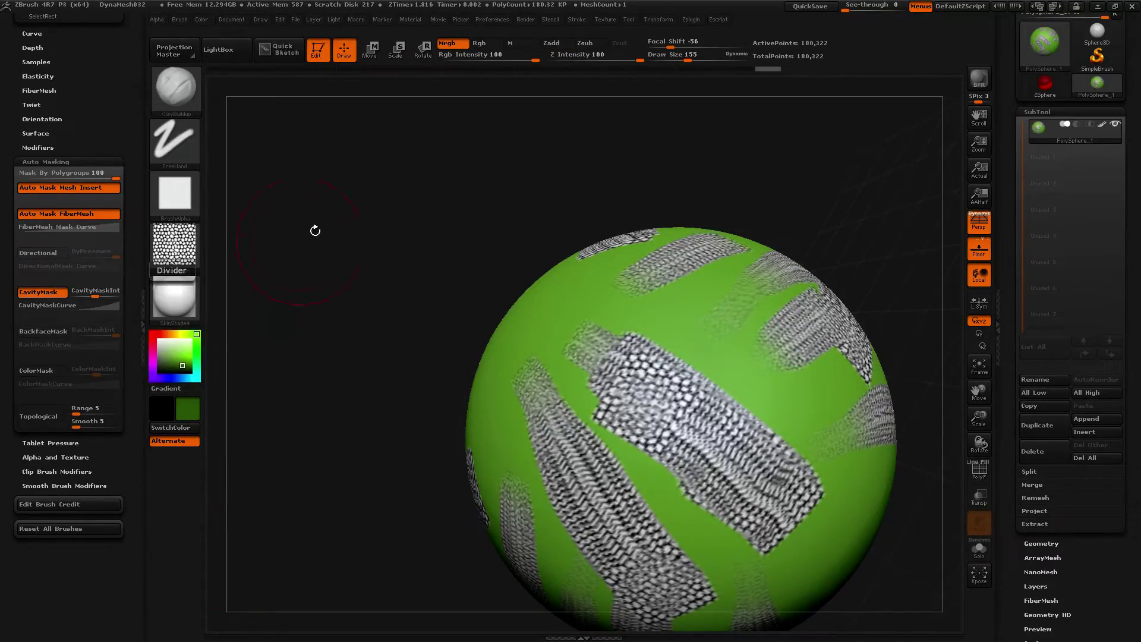
key("b")
key("c")
key("b")
mouse_move(540, 332)
left_mouse_down()
mouse_move(531, 351)
mouse_move(503, 328)
left_mouse_up()
left_click(552, 43)
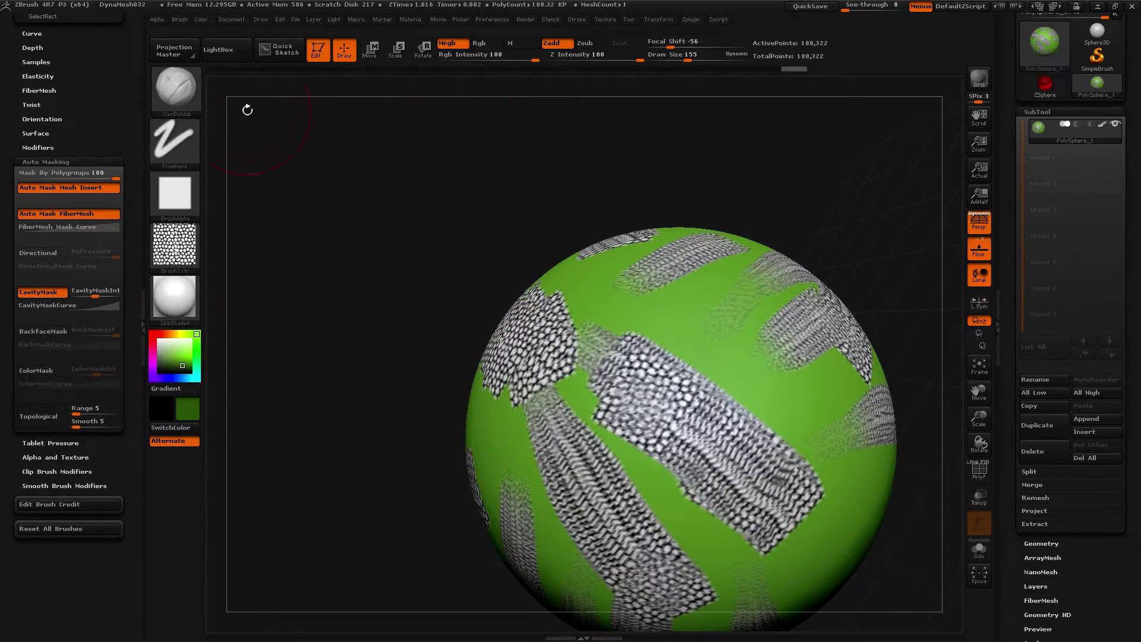
Open a red DynaMesh sphere project from LightBox without saving the changes to the current project
left_click(226, 50)
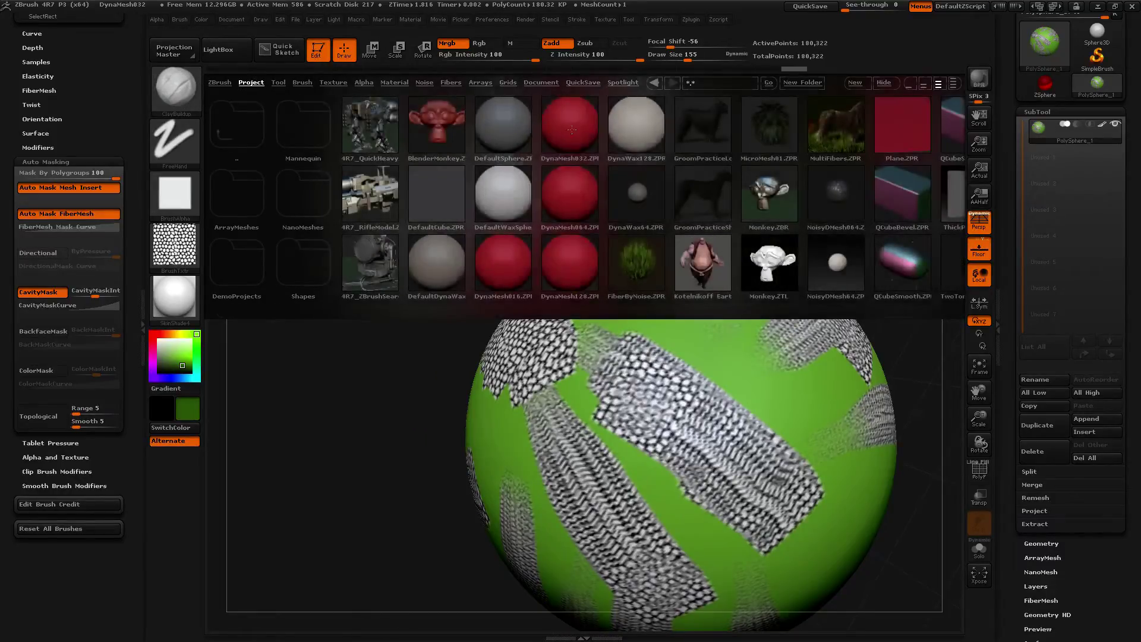
double_click(558, 263)
left_click(606, 369)
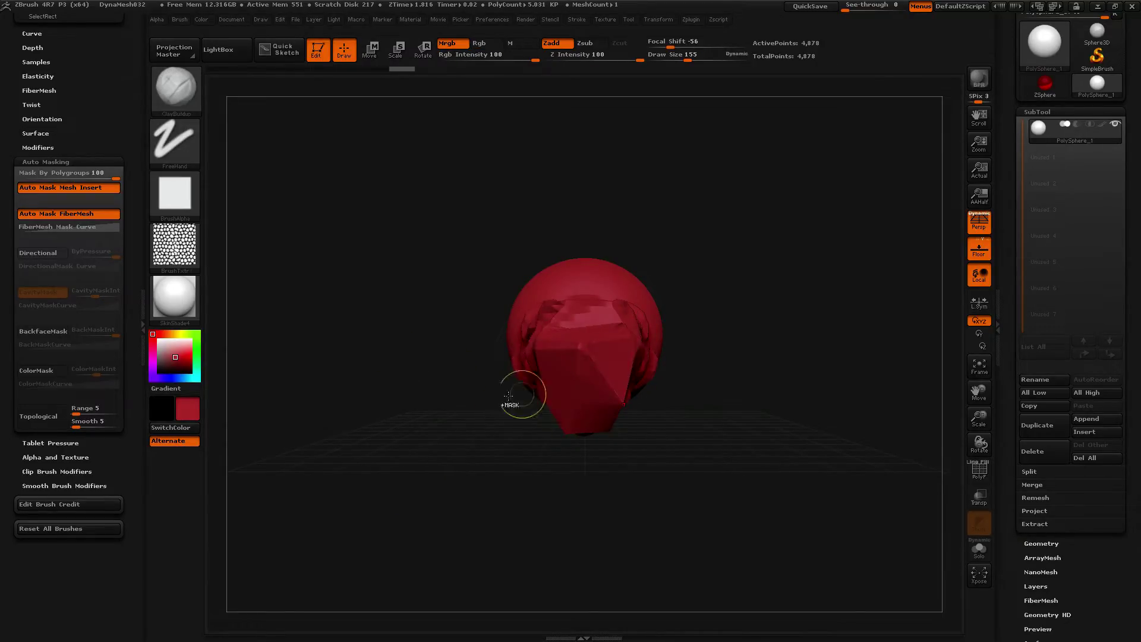
Build a long trunk out of the sphere with ClayBuildup strokes, refreshing the DynaMesh between strokes
mouse_move(597, 411)
left_mouse_down()
mouse_move(618, 390)
mouse_move(665, 386)
mouse_move(756, 420)
left_mouse_up()
left_click_drag(573, 454, 529, 561, "ctrl")
mouse_move(689, 447)
left_mouse_down()
mouse_move(636, 385)
mouse_move(797, 395)
mouse_move(838, 410)
left_mouse_up()
mouse_move(553, 434)
left_mouse_down("ctrl")
mouse_move(515, 458)
mouse_move(523, 475)
left_mouse_up("ctrl")
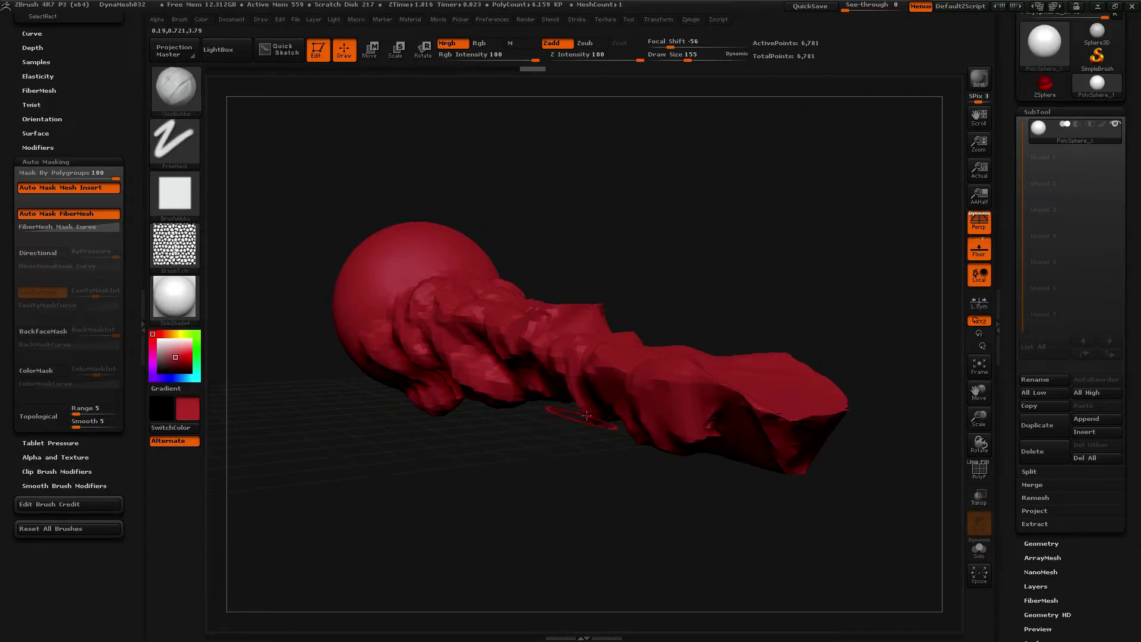
Add more clay strokes along the trunk's middle section and refresh the DynaMesh
left_click_drag(584, 417, 555, 474, "alt")
left_click_drag(582, 396, 548, 397)
left_click_drag(474, 454, 477, 532, "ctrl")
left_click_drag(550, 400, 511, 410)
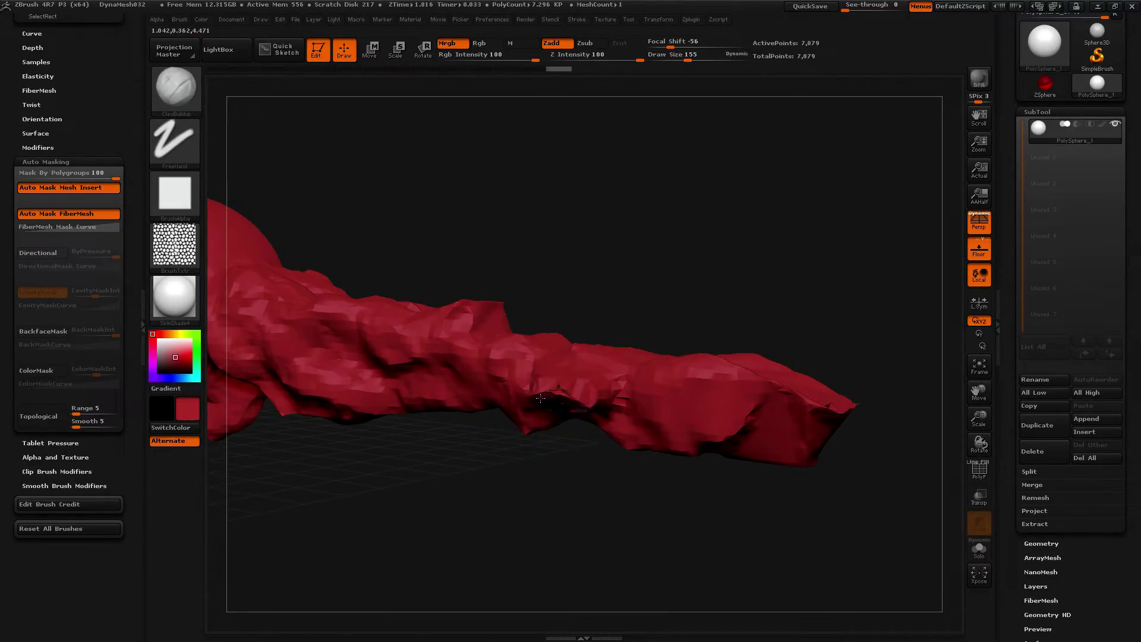
left_click_drag(466, 517, 469, 588, "ctrl")
Select the Move brush and pull a symmetrical pair of stubs out of the trunk's sides
key("b")
key("m")
key("v")
mouse_move(469, 452)
left_mouse_down()
mouse_move(448, 484)
mouse_move(438, 558)
mouse_move(483, 438)
left_mouse_up()
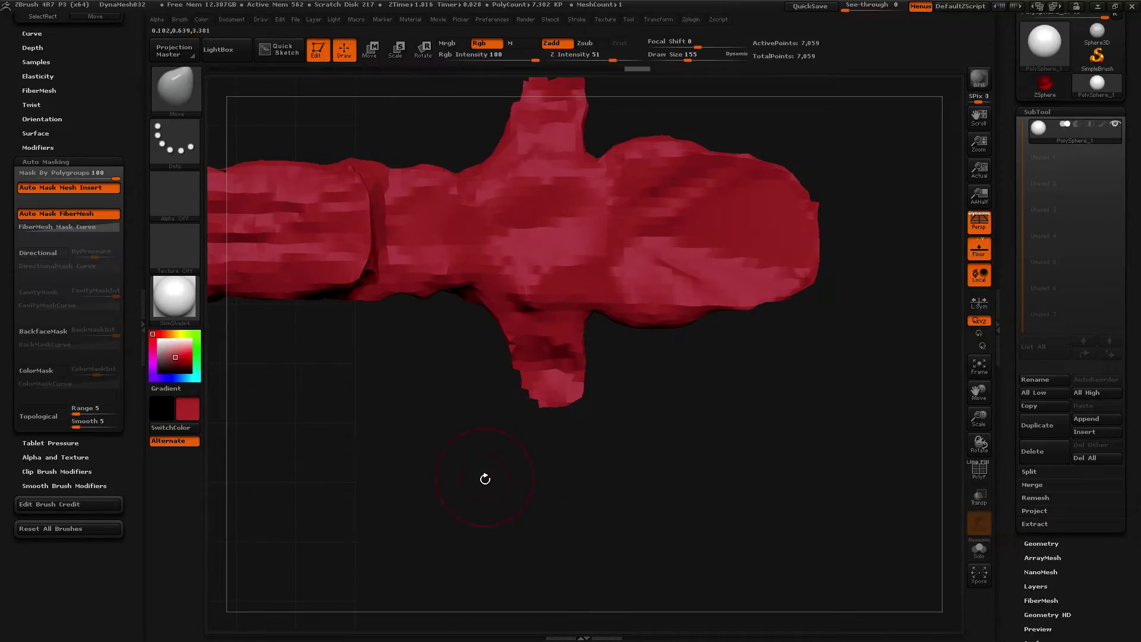
Select the Inflat brush, inflate the ends of the side stubs and refresh the DynaMesh
key("b")
key("i")
key("n")
left_click_drag(554, 403, 538, 354)
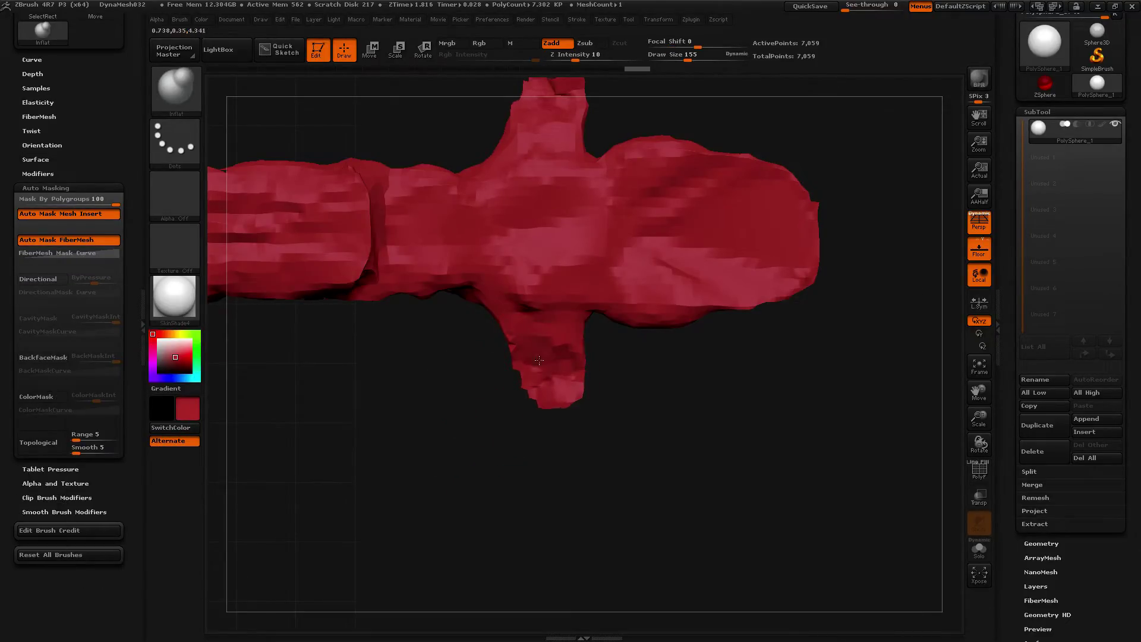
left_click_drag(560, 401, 564, 408)
left_click_drag(586, 461, 575, 438, "ctrl")
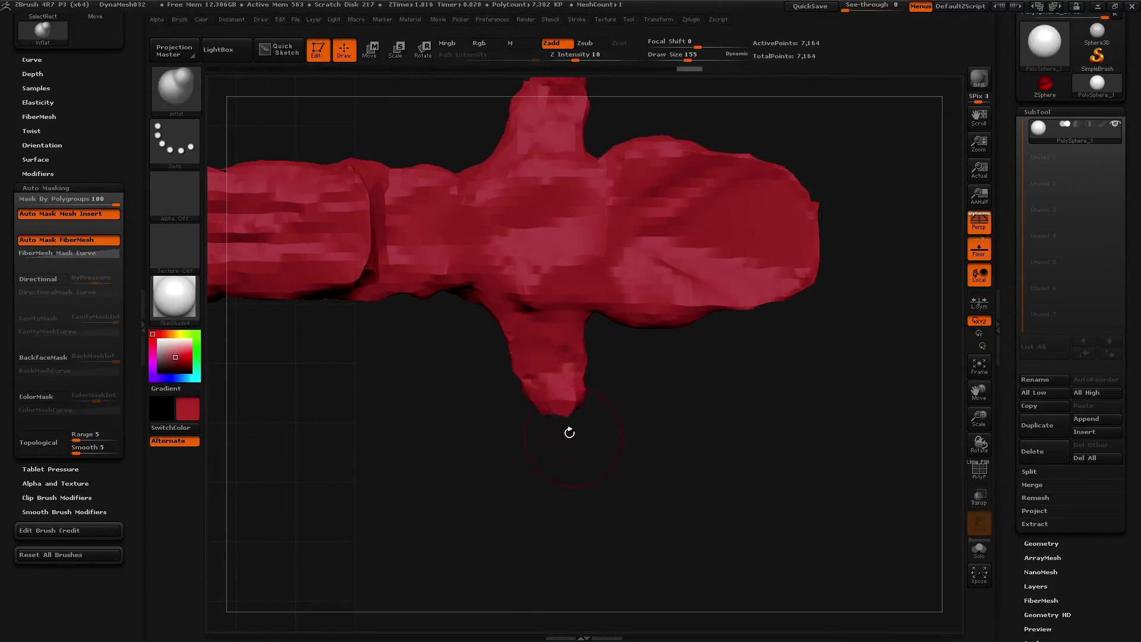
Switch back to the Move brush, stretch the side stubs into long branches and refresh the DynaMesh
key("b")
key("m")
key("v")
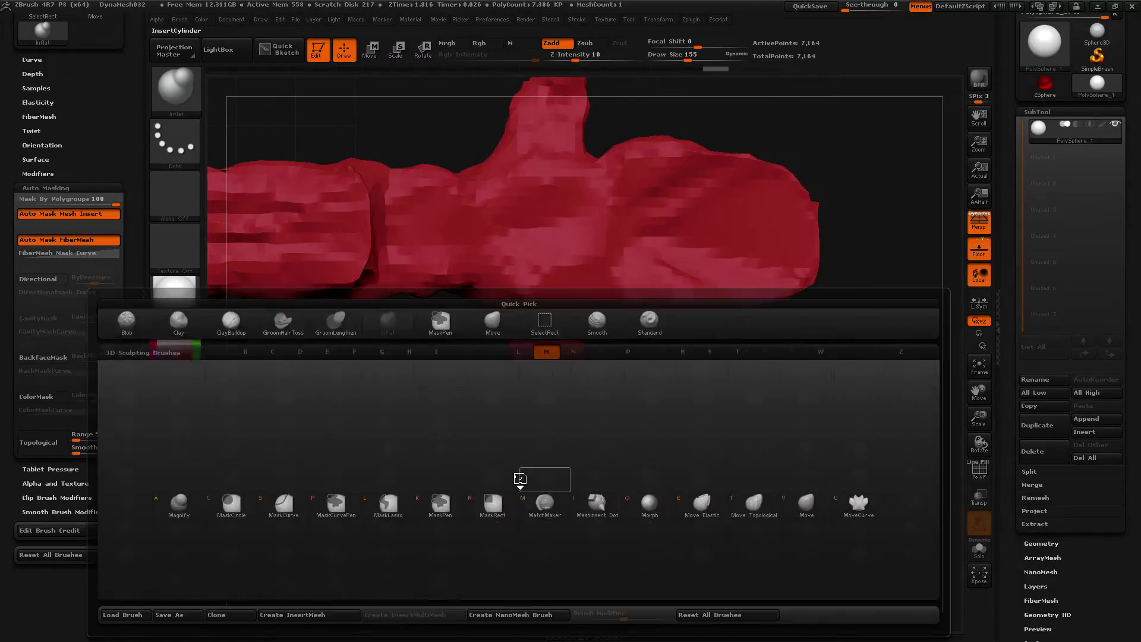
mouse_move(548, 426)
left_mouse_down()
mouse_move(550, 499)
mouse_move(503, 561)
left_mouse_up()
mouse_move(542, 473)
left_mouse_down()
mouse_move(530, 535)
mouse_move(543, 560)
mouse_move(572, 539)
left_mouse_up()
left_click_drag(425, 487, 460, 533, "ctrl")
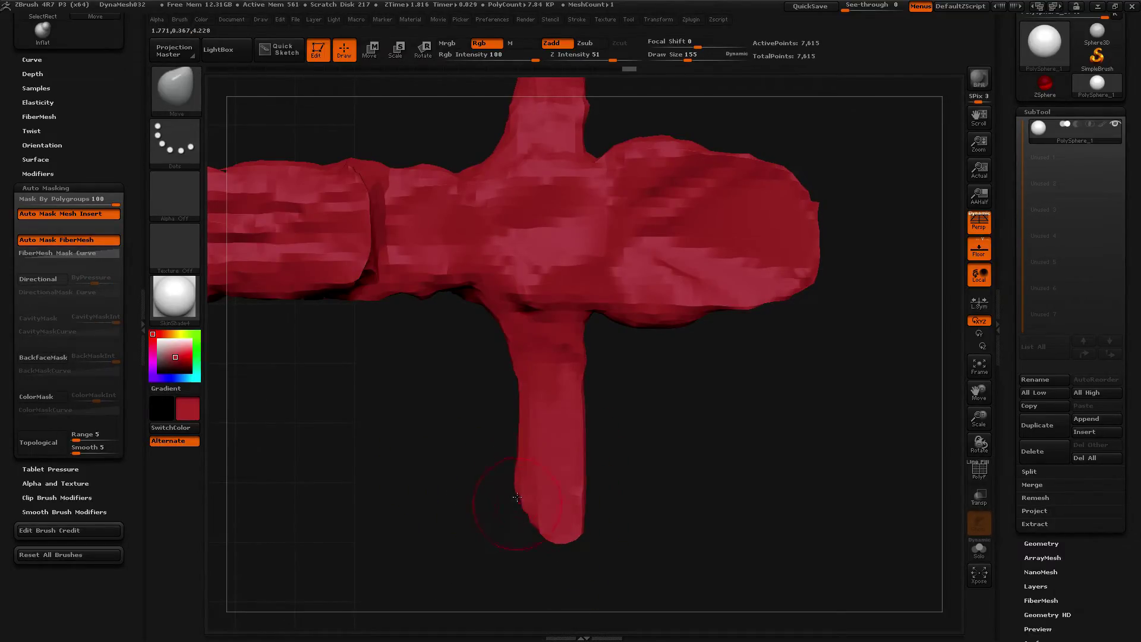
Pull a second symmetrical pair of long, thin branches out of the trunk's far end and refresh the DynaMesh
left_click_drag(541, 549, 556, 555)
left_click_drag(657, 484, 657, 573, "ctrl")
left_click_drag(680, 507, 596, 522)
mouse_move(702, 351)
left_mouse_down()
mouse_move(672, 351)
mouse_move(685, 340)
mouse_move(718, 415)
mouse_move(713, 523)
mouse_move(740, 527)
mouse_move(741, 540)
left_mouse_up()
left_click_drag(717, 467, 724, 540)
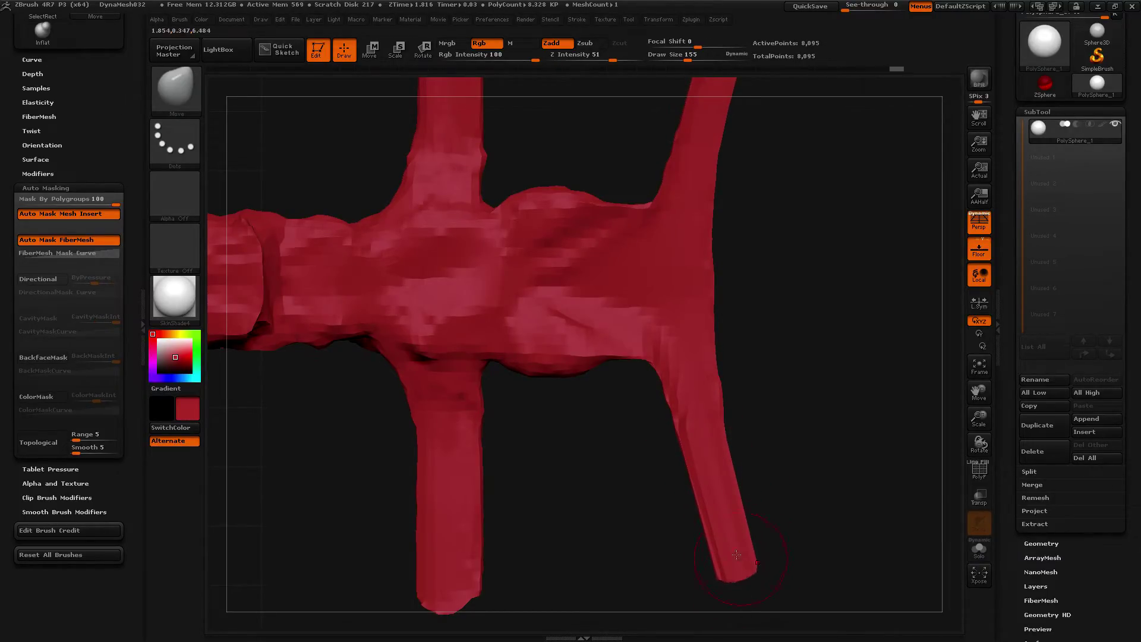
left_click_drag(625, 497, 661, 474, "ctrl")
Select the ClayBuildup brush, try a stroke on the figure's spherical end and undo the latest edits
left_click_drag(653, 517, 610, 262)
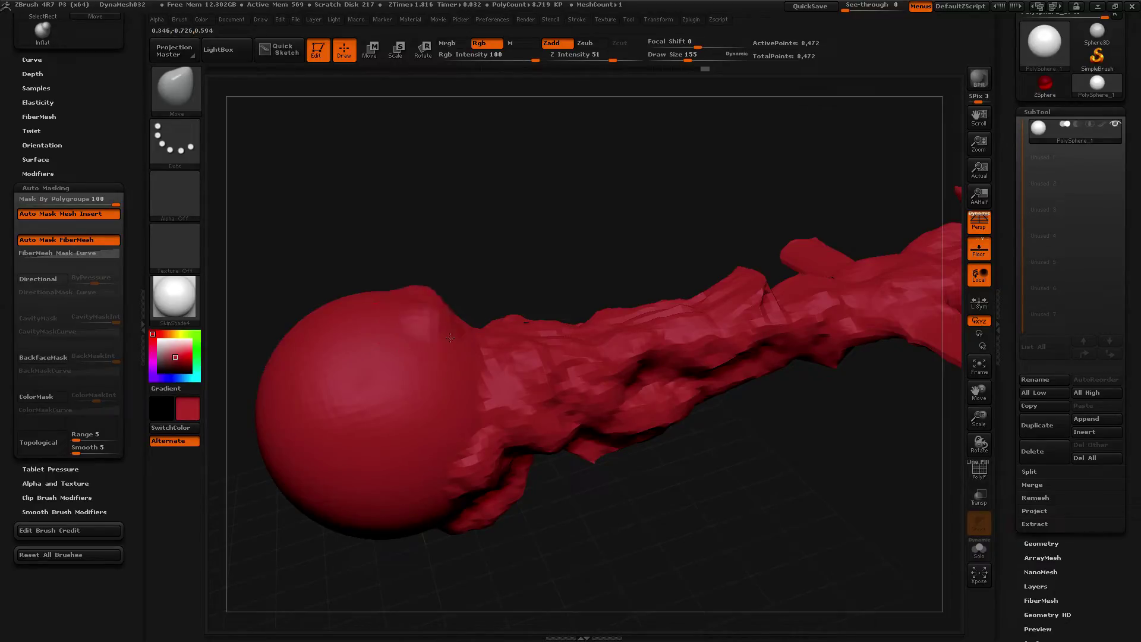
key("b")
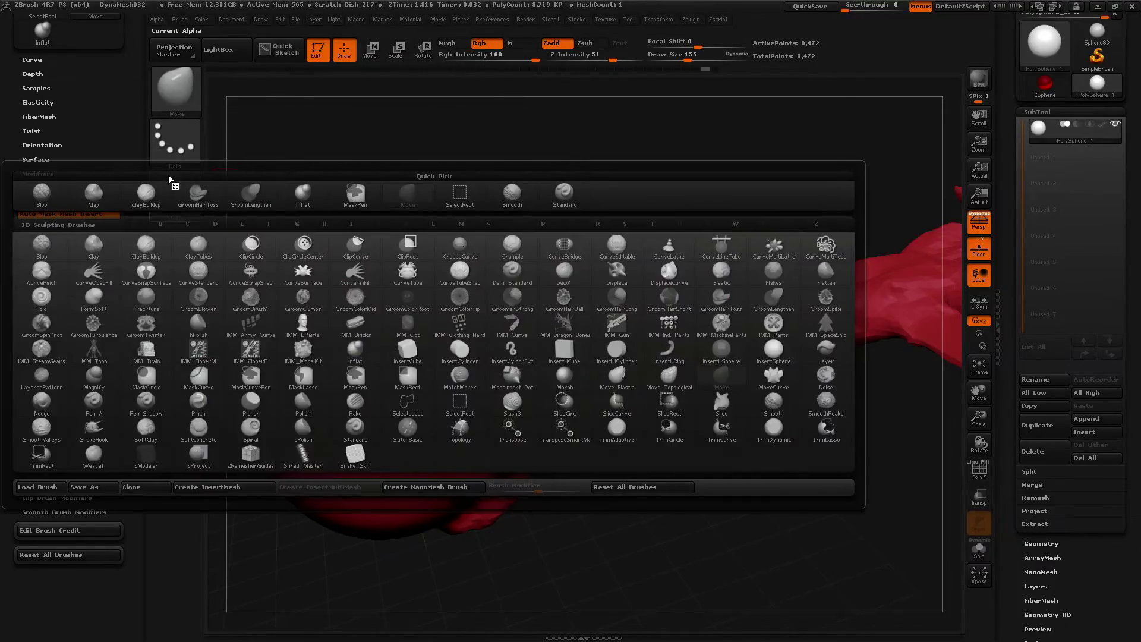
key("c")
key("b")
mouse_move(419, 332)
left_mouse_down()
mouse_move(451, 381)
mouse_move(380, 333)
mouse_move(315, 357)
mouse_move(435, 389)
mouse_move(416, 416)
mouse_move(345, 372)
left_mouse_up()
key("ctrl+z")
key("ctrl+z")
key("ctrl+z")
key("ctrl+z")
key("ctrl+z")
key("ctrl+z")
key("ctrl+z")
Build up and carve clay features on the figure's spherical end, refreshing the DynaMesh partway
mouse_move(428, 318)
left_mouse_down()
mouse_move(441, 405)
mouse_move(462, 381)
left_mouse_up()
left_click_drag(379, 324, 369, 395)
left_click_drag(405, 333, 402, 395)
left_click_drag(288, 183, 254, 257, "ctrl")
left_click_drag(316, 334, 306, 421, "alt")
left_click_drag(344, 321, 354, 376, "alt")
Try ClayBuildup strokes over the thin branches at a draw size of 275 and undo them
left_click_drag(339, 293, 374, 267)
left_click_drag(543, 220, 403, 258)
mouse_move(496, 231)
left_mouse_down()
mouse_move(661, 403)
mouse_move(677, 371)
mouse_move(655, 339)
mouse_move(734, 392)
mouse_move(820, 386)
mouse_move(805, 400)
left_mouse_up()
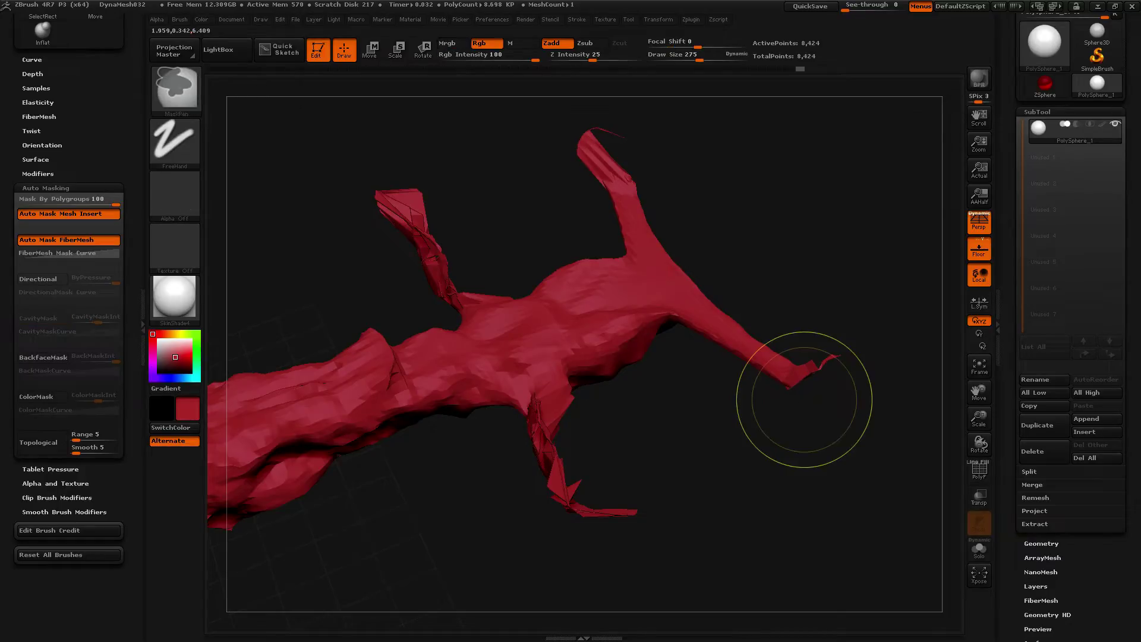
key("ctrl+z")
key("ctrl+z")
key("ctrl+z")
key("ctrl+z")
key("ctrl+z")
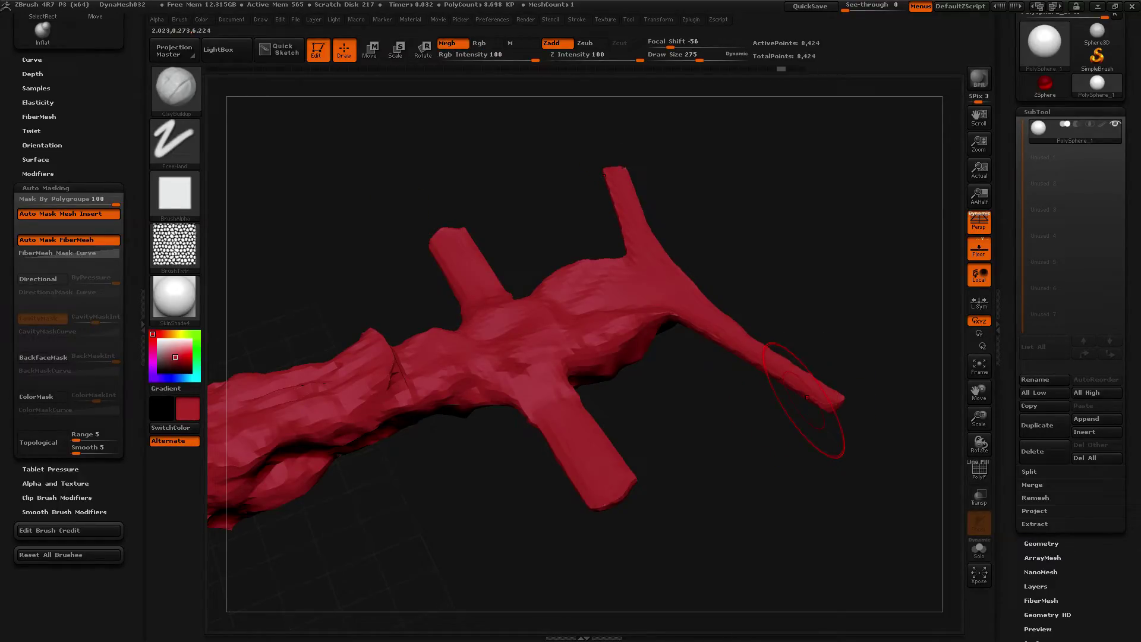
Enable BackfaceMask with BackMaskInt at -100 and sculpt ClayBuildup strokes over the branches and trunk
left_click(42, 360)
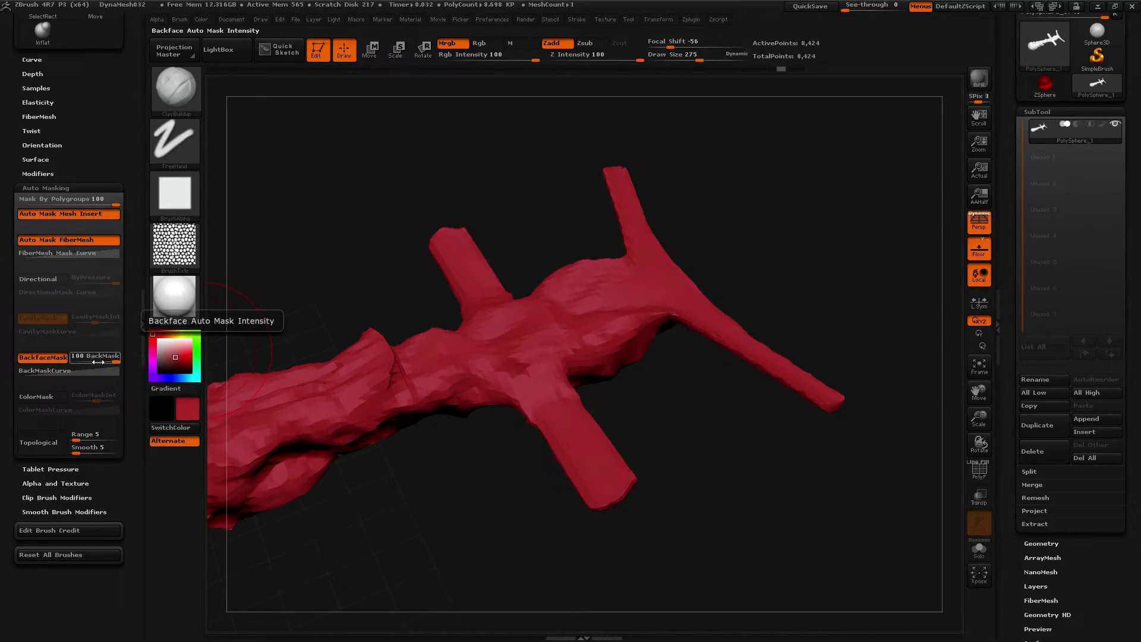
left_click_drag(106, 361, 92, 364)
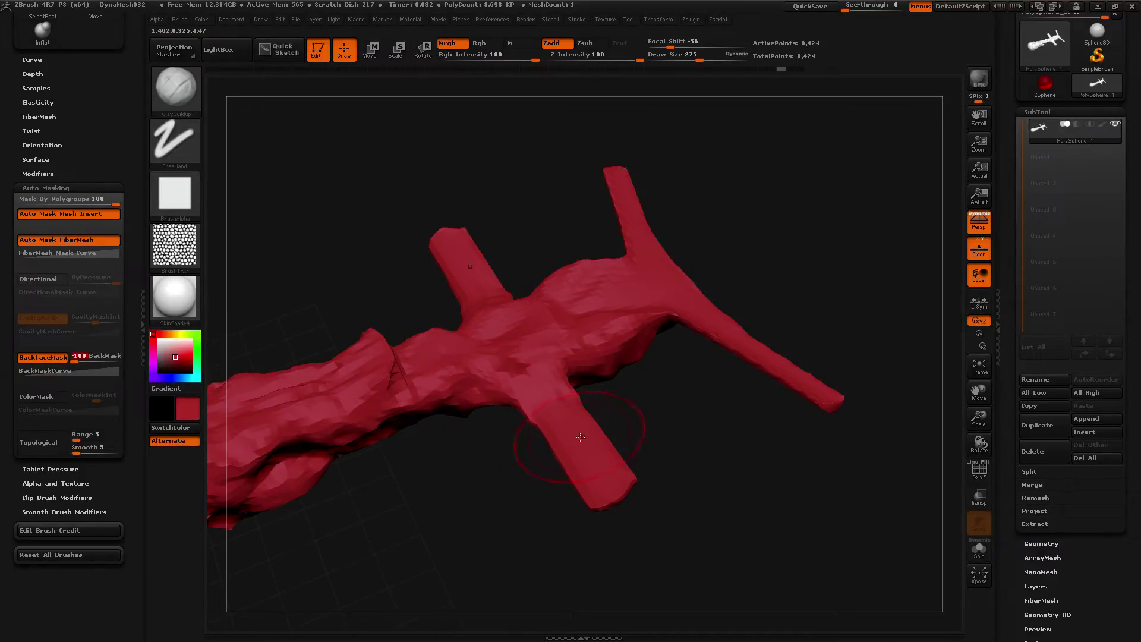
left_click_drag(592, 470, 565, 437)
mouse_move(683, 464)
left_mouse_down()
mouse_move(684, 416)
mouse_move(666, 488)
left_mouse_up()
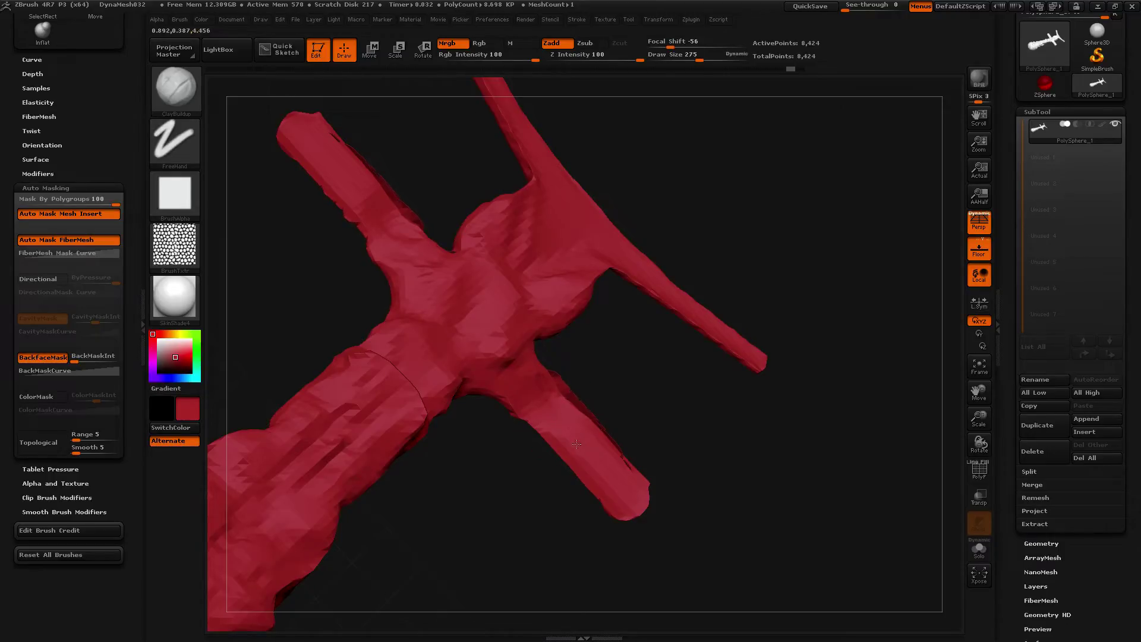
left_click_drag(383, 395, 388, 391)
left_click_drag(288, 350, 429, 360)
left_click_drag(357, 357, 349, 360)
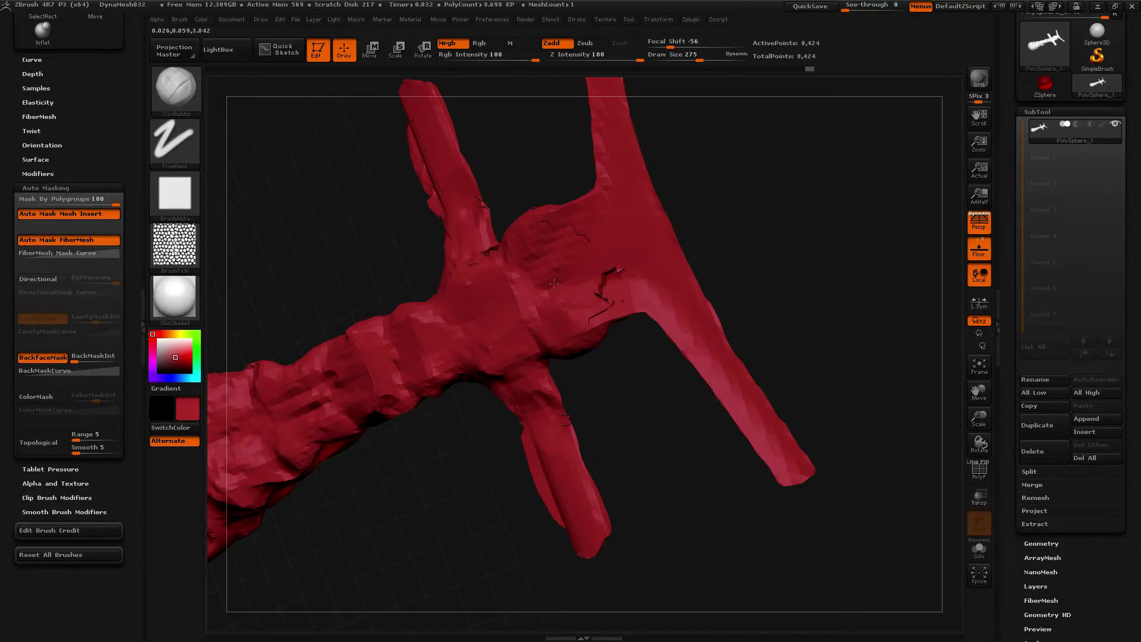
Sculpt further around the trunk with the backface-masked ClayBuildup brush, raising the draw size to 355
left_click_drag(746, 247, 535, 331)
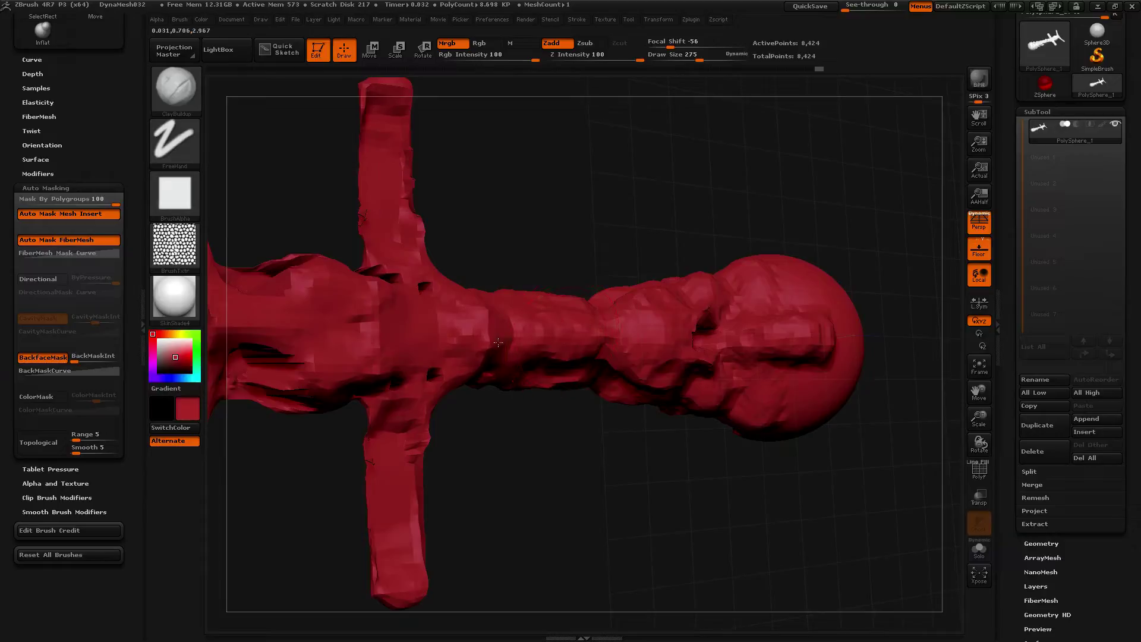
left_click_drag(578, 462, 580, 311)
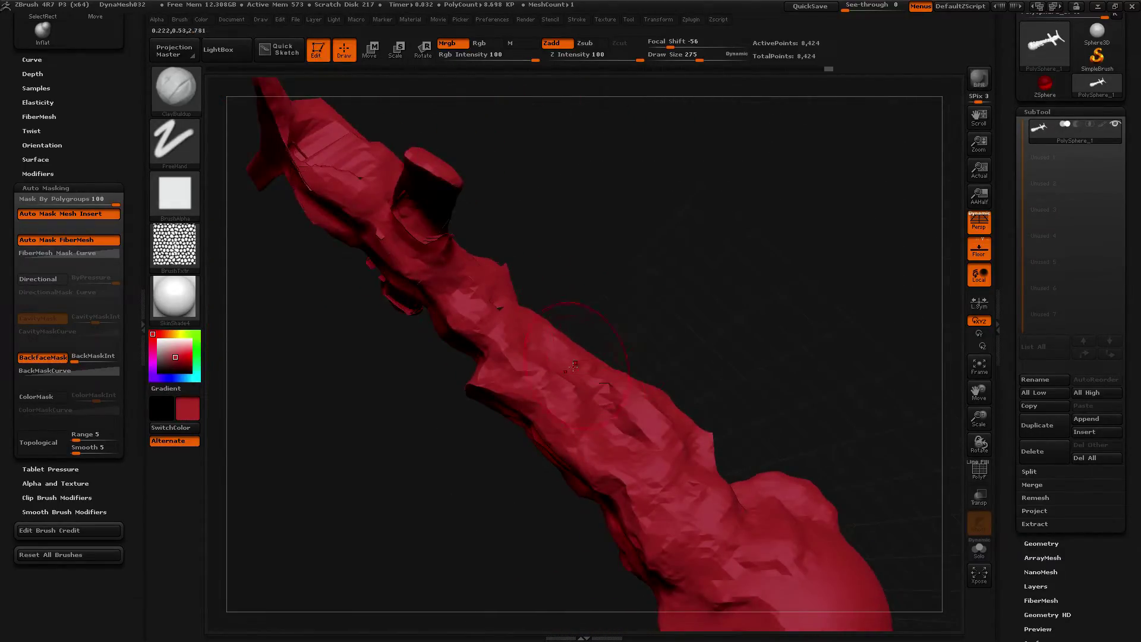
mouse_move(639, 296)
left_mouse_down()
mouse_move(583, 321)
mouse_move(570, 375)
mouse_move(543, 351)
left_mouse_up()
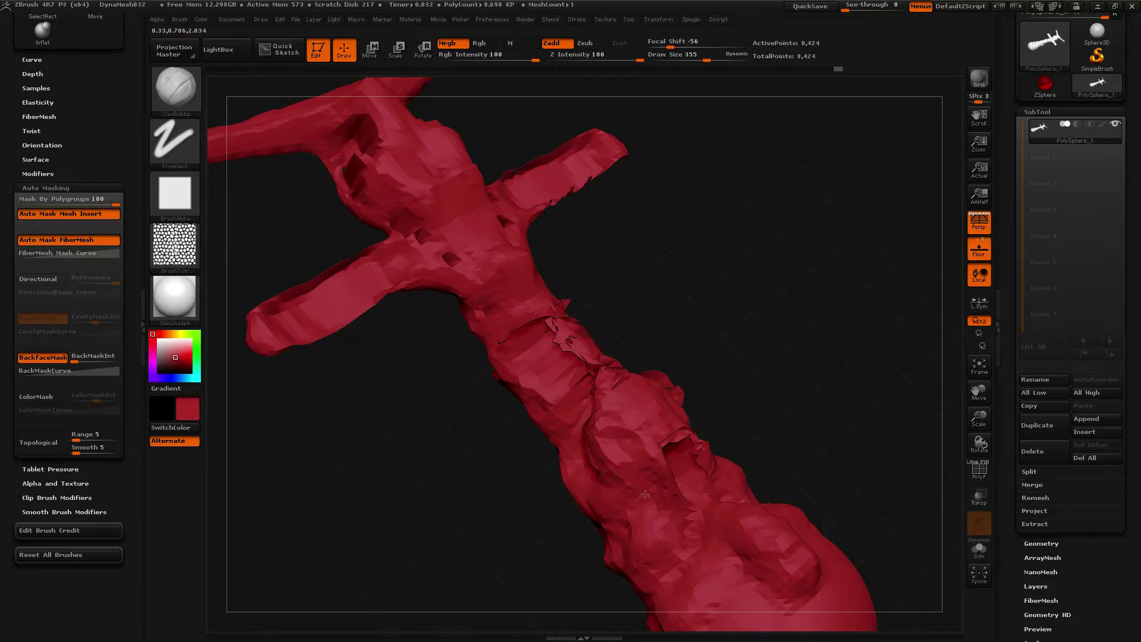
mouse_move(533, 500)
left_mouse_down()
mouse_move(600, 499)
mouse_move(660, 481)
mouse_move(606, 476)
left_mouse_up()
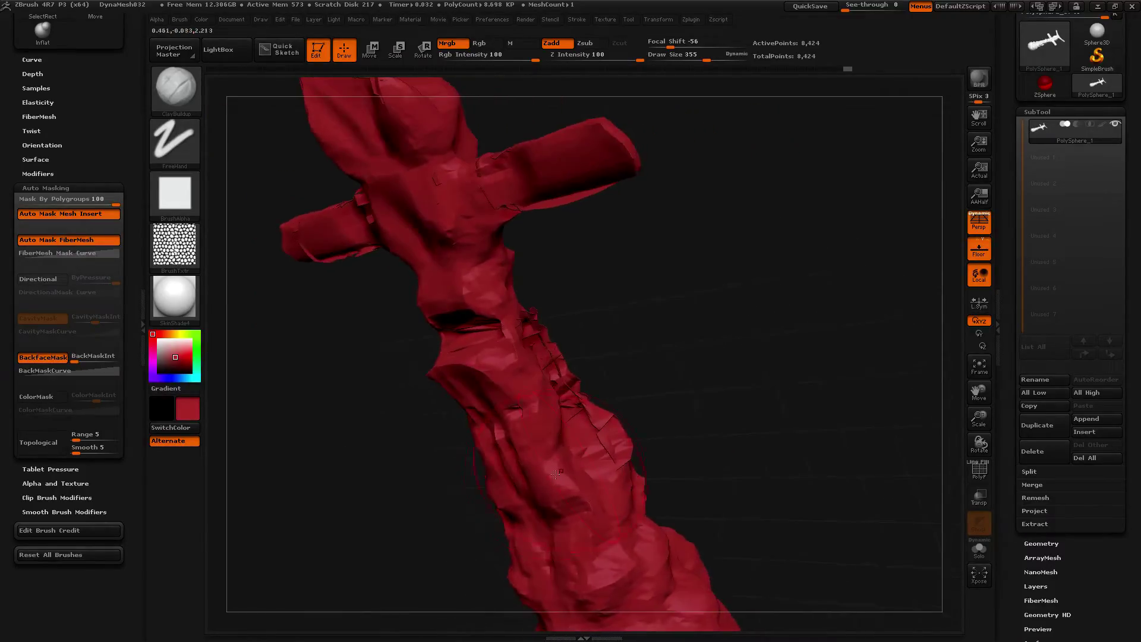
Paint heavy backface-masked clay strokes across the narrow trunk section below the side branches
left_click_drag(546, 514, 539, 501)
mouse_move(508, 465)
left_mouse_down()
mouse_move(470, 425)
mouse_move(526, 399)
left_mouse_up()
mouse_move(376, 382)
left_mouse_down()
mouse_move(357, 377)
mouse_move(383, 361)
left_mouse_up()
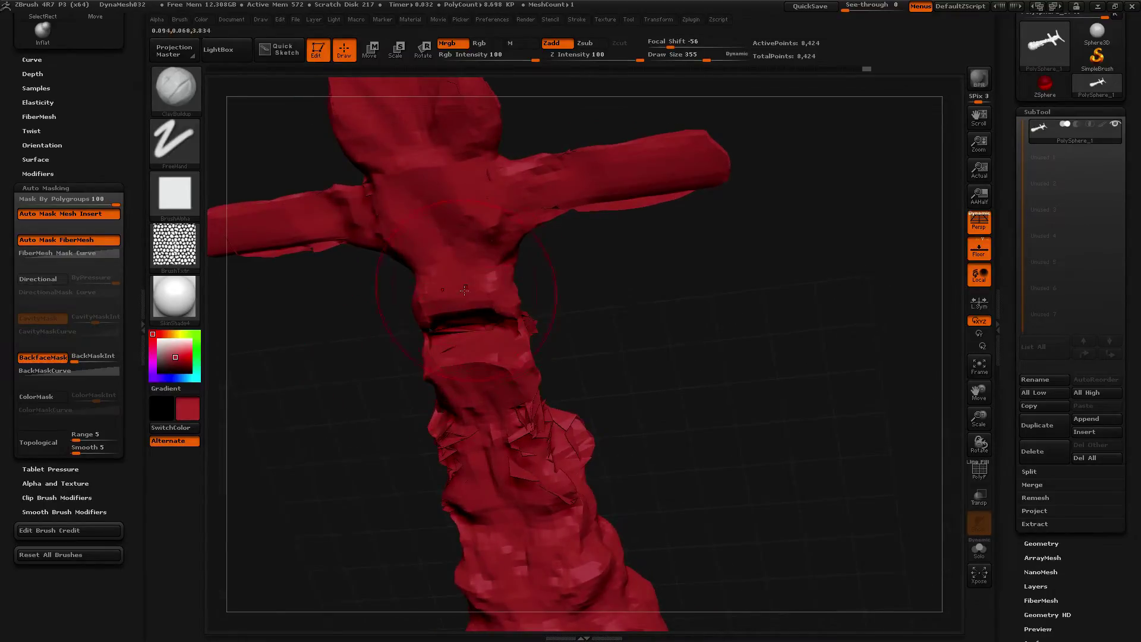
mouse_move(461, 311)
left_mouse_down()
mouse_move(476, 333)
mouse_move(452, 274)
mouse_move(470, 357)
mouse_move(452, 280)
left_mouse_up()
left_click_drag(646, 285, 588, 303)
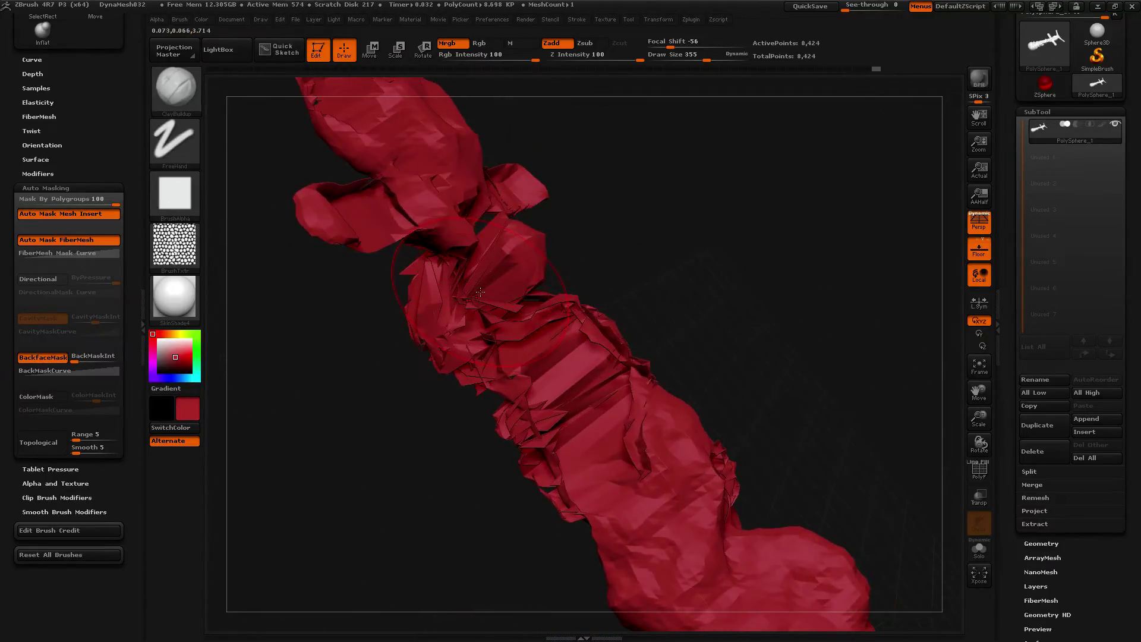
Open the DynaMesh032 project from LightBox without saving the sculpted figure
left_click(223, 46)
double_click(568, 139)
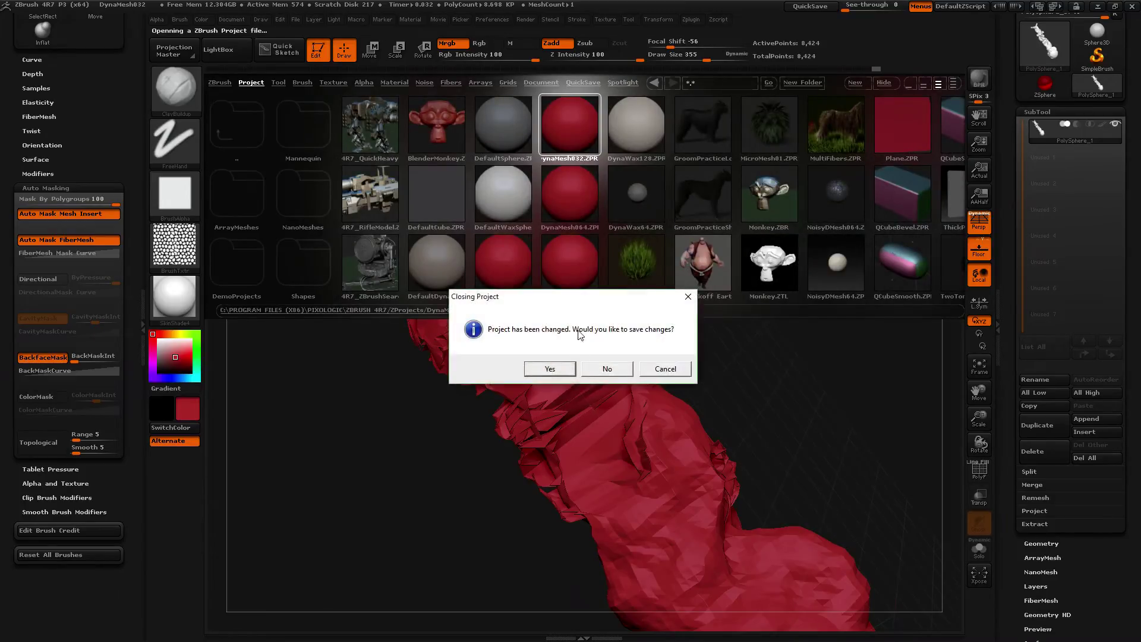
left_click(601, 368)
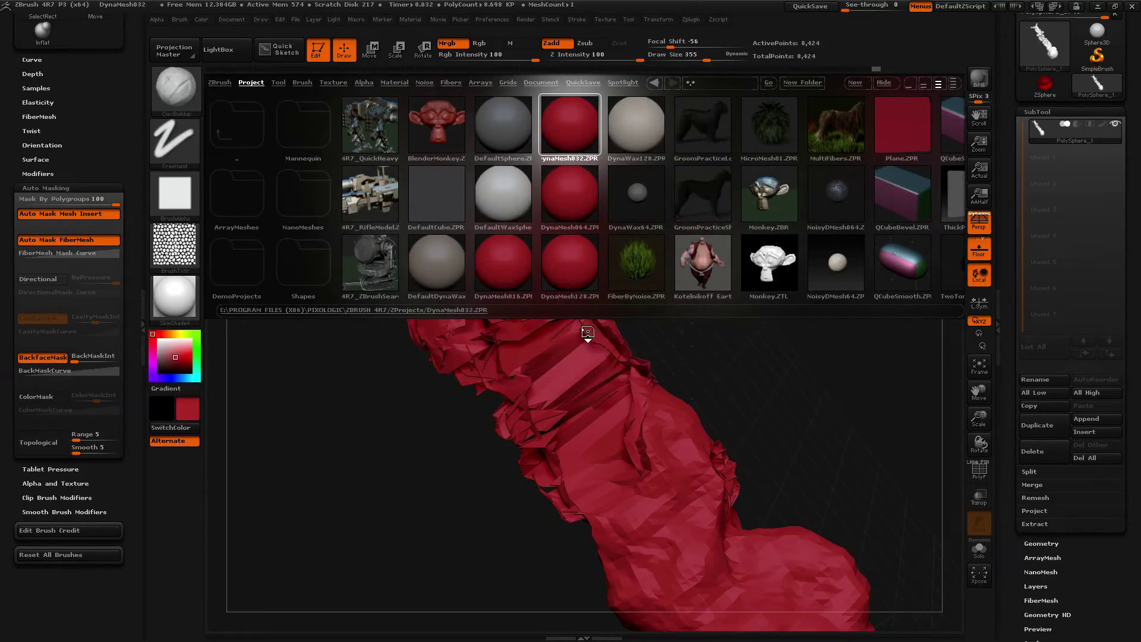
Select the Move brush, raise the draw size to 987 and squash the sphere into a flat disc
key("b")
key("m")
key("v")
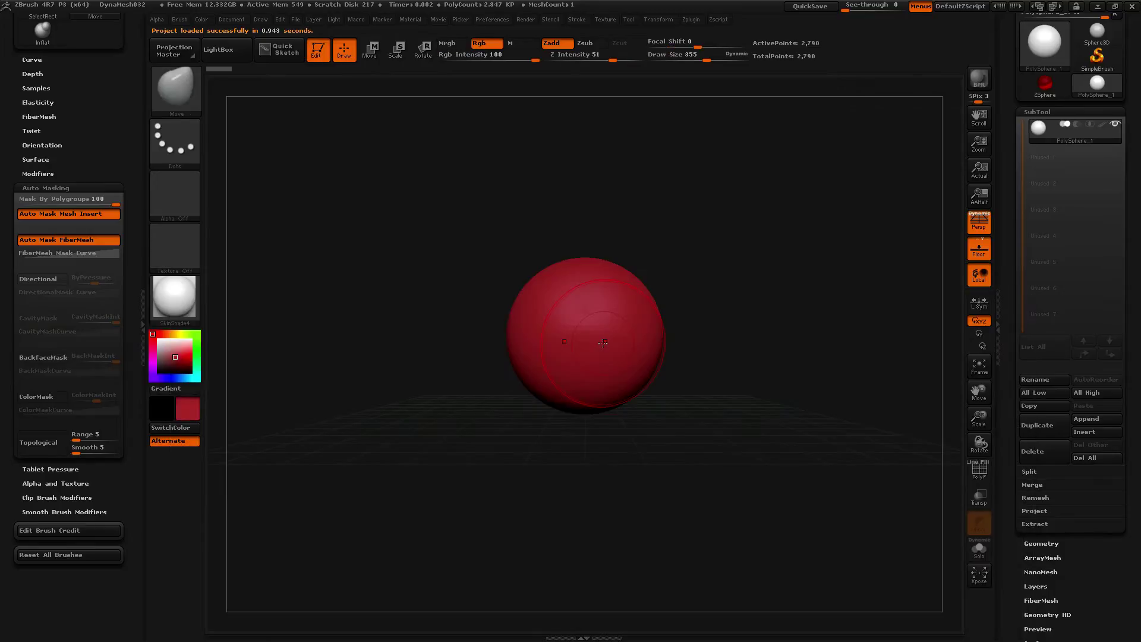
left_click_drag(593, 271, 591, 387)
mouse_move(588, 516)
left_mouse_down()
mouse_move(588, 535)
mouse_move(587, 483)
left_mouse_up()
left_click_drag(584, 436, 583, 382)
left_click_drag(636, 483, 623, 525)
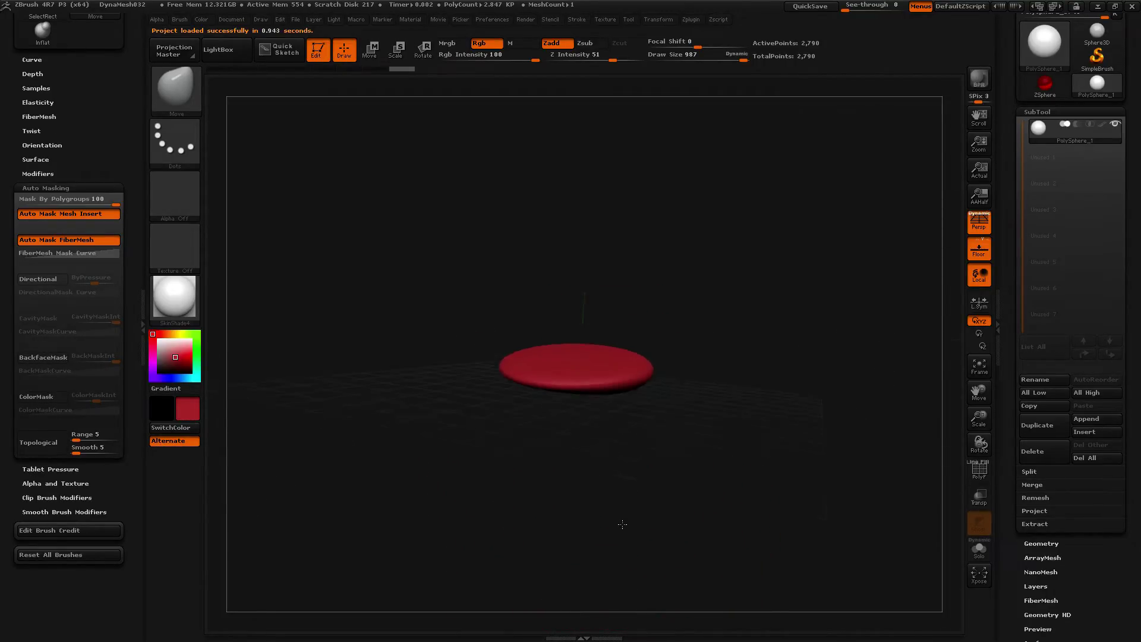
Show the disc's flat face close up, then select the ClayBuildup brush with a draw size of 340
left_click_drag(678, 445, 686, 567, "alt")
left_click_drag(416, 243, 397, 318)
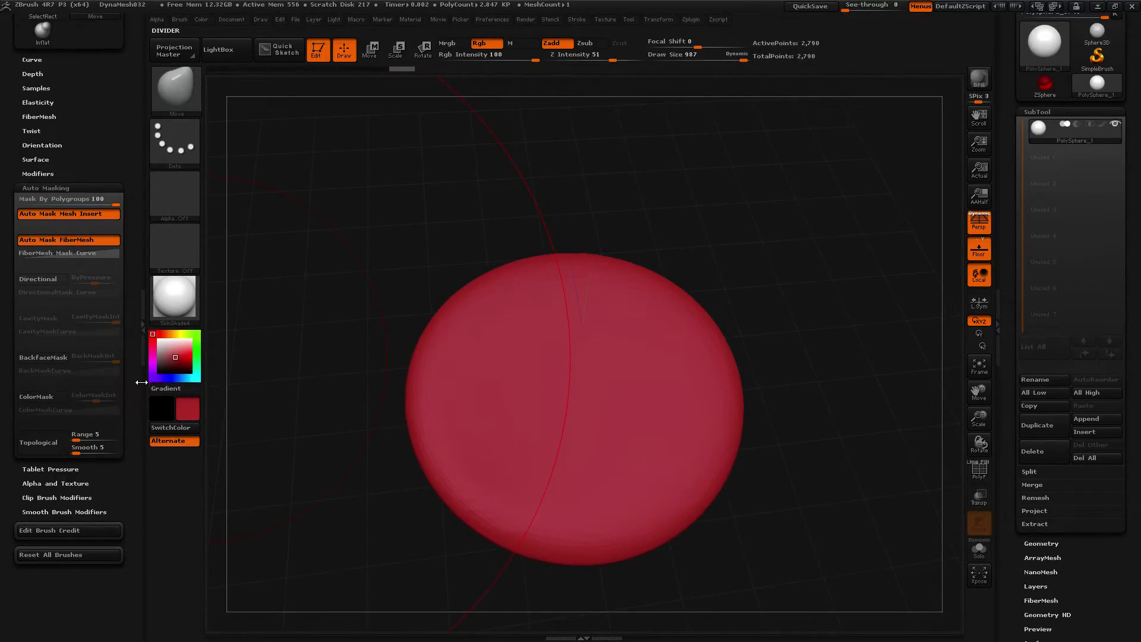
key("b")
key("c")
key("b")
key("s")
left_click_drag(420, 387, 397, 391)
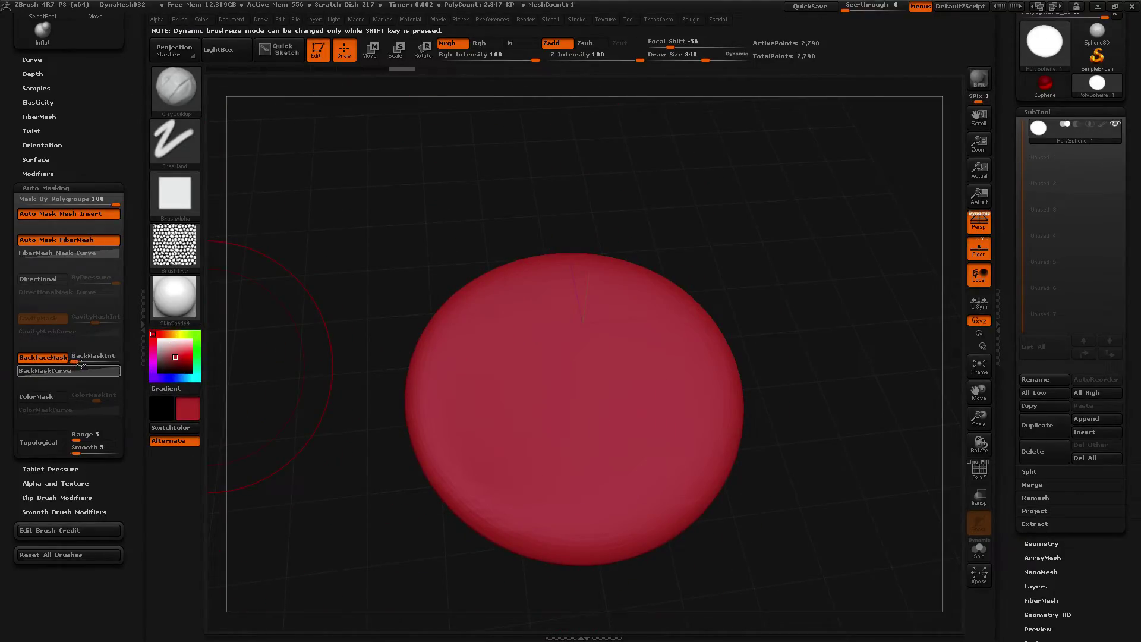
Try a backface-masked ClayBuildup stroke at Z Intensity 100 on the disc's flat face, undoing it after a side check
mouse_move(560, 411)
left_mouse_down()
mouse_move(606, 405)
mouse_move(585, 386)
mouse_move(526, 401)
left_mouse_up()
left_click_drag(394, 412, 295, 229)
key("ctrl+z")
left_click_drag(489, 229, 503, 248)
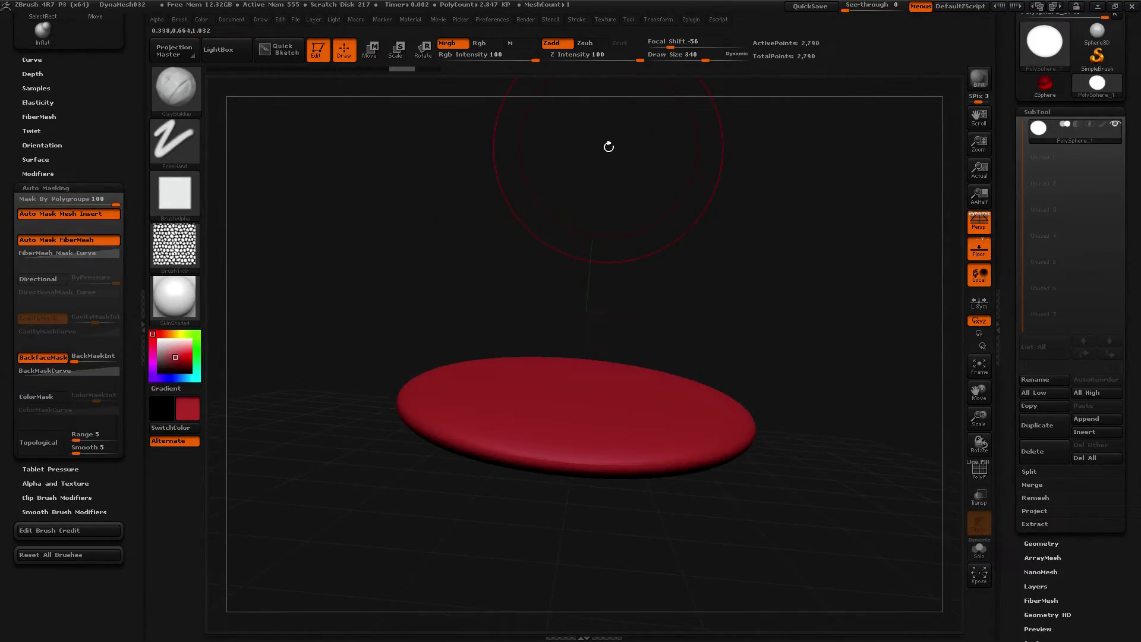
Lower the Z Intensity to 20 and test ClayBuildup strokes on the disc's upper face, undoing each one
left_click(596, 60)
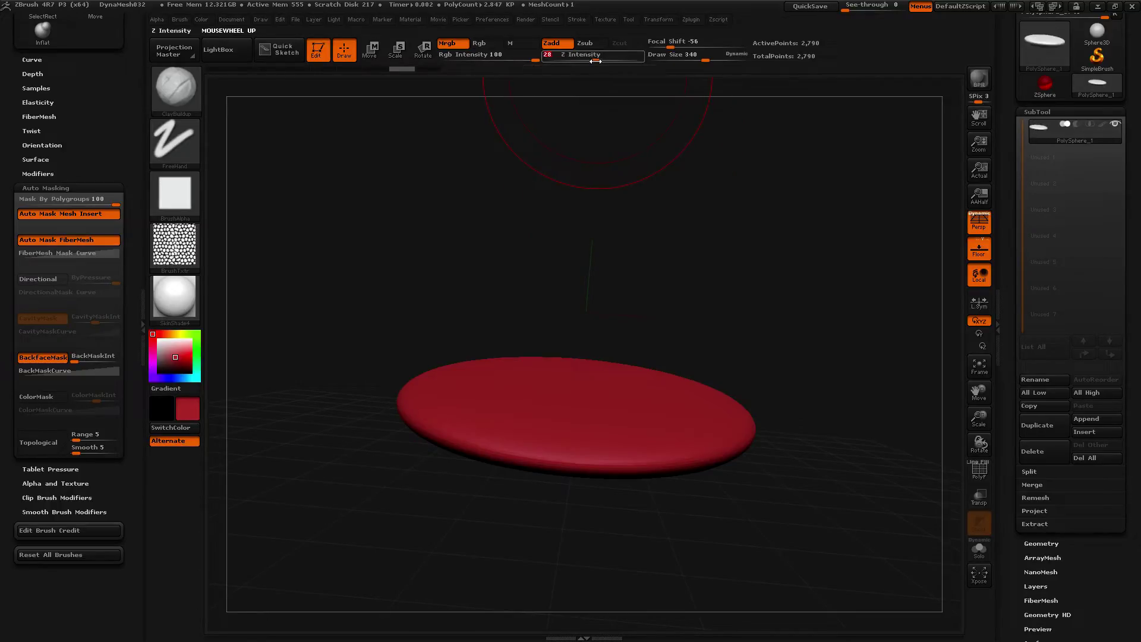
left_click_drag(537, 322, 521, 313)
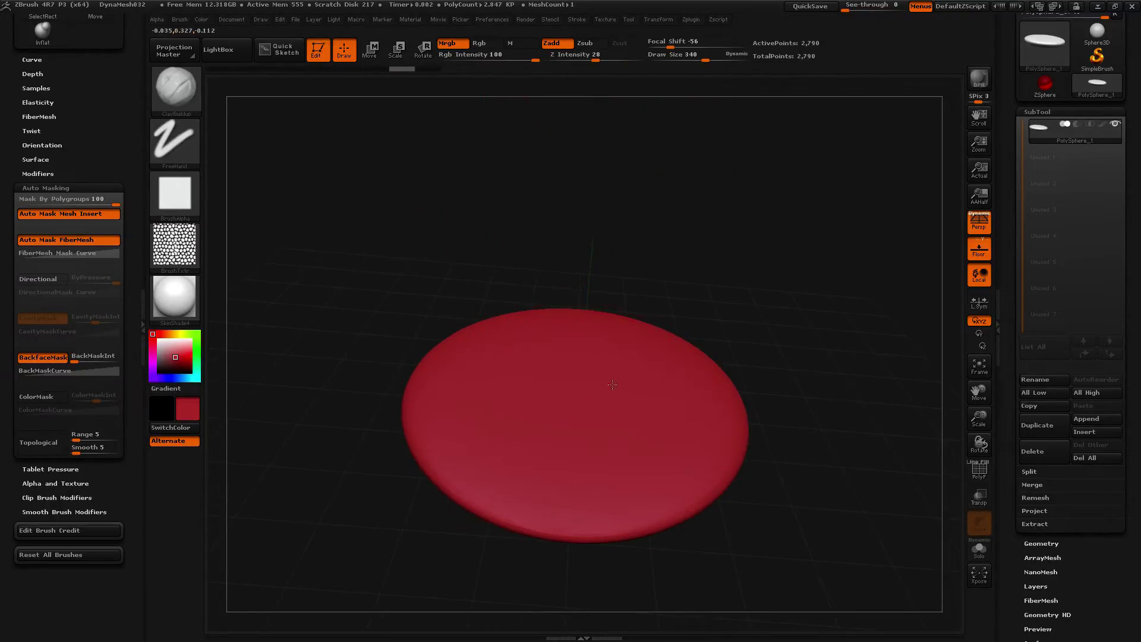
left_click_drag(605, 447, 517, 397)
mouse_move(391, 541)
left_mouse_down()
mouse_move(384, 420)
mouse_move(364, 394)
mouse_move(368, 481)
mouse_move(390, 392)
left_mouse_up()
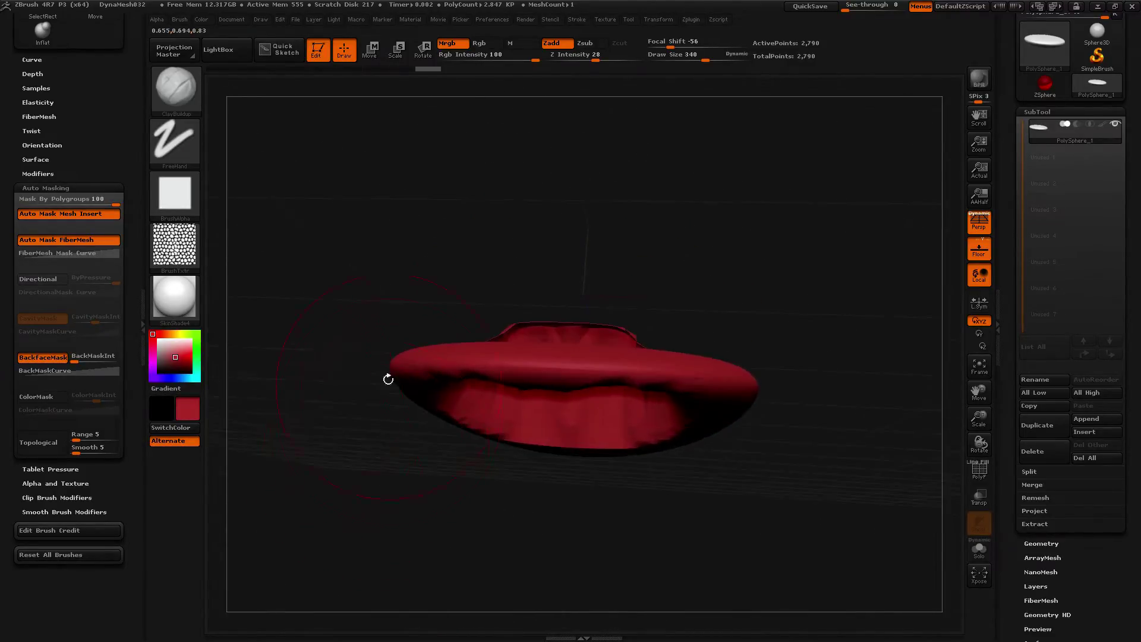
key("ctrl+z")
left_click_drag(404, 235, 422, 254)
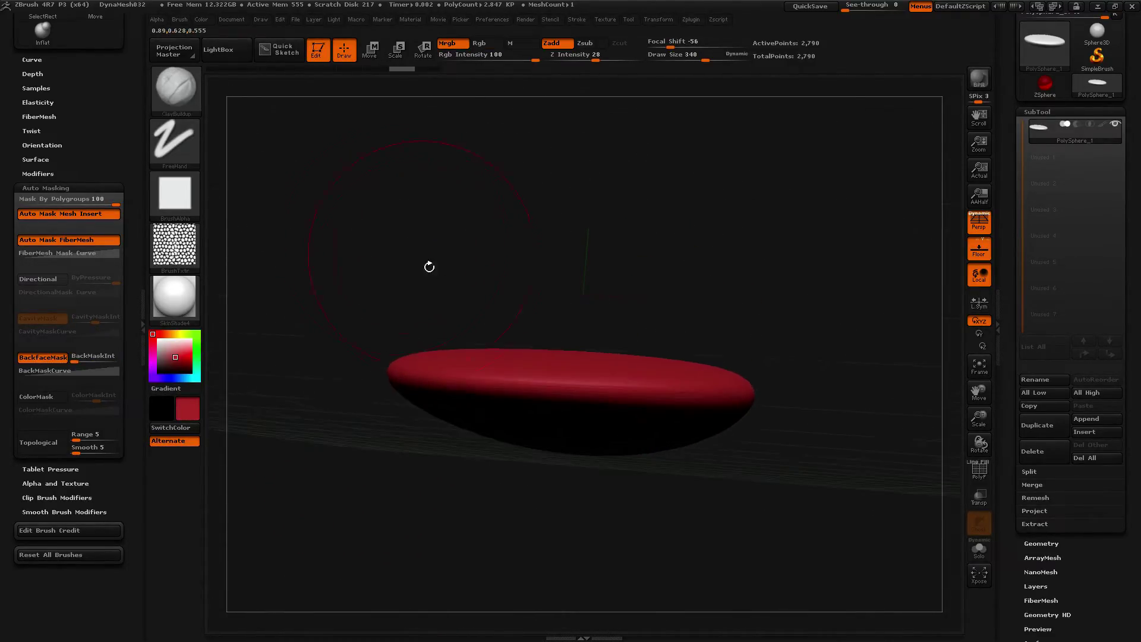
mouse_move(537, 359)
left_mouse_down()
mouse_move(619, 355)
mouse_move(557, 354)
left_mouse_up()
key("ctrl+z")
Raise BackMaskInt to 100, test a tall clay mound on the disc's upper face and undo it
left_click_drag(76, 360, 95, 360)
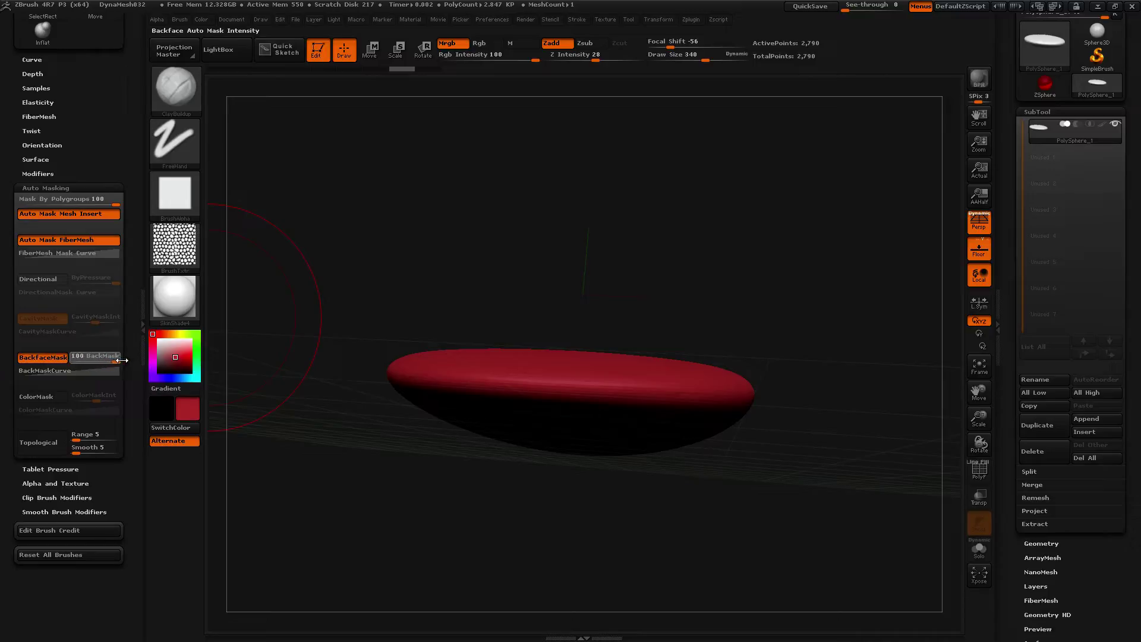
left_click_drag(407, 253, 417, 310)
mouse_move(509, 325)
left_mouse_down()
mouse_move(600, 333)
mouse_move(535, 324)
mouse_move(606, 279)
mouse_move(622, 222)
mouse_move(526, 291)
left_mouse_up()
mouse_move(461, 417)
left_mouse_down()
mouse_move(400, 391)
mouse_move(417, 348)
mouse_move(402, 435)
left_mouse_up()
mouse_move(169, 274)
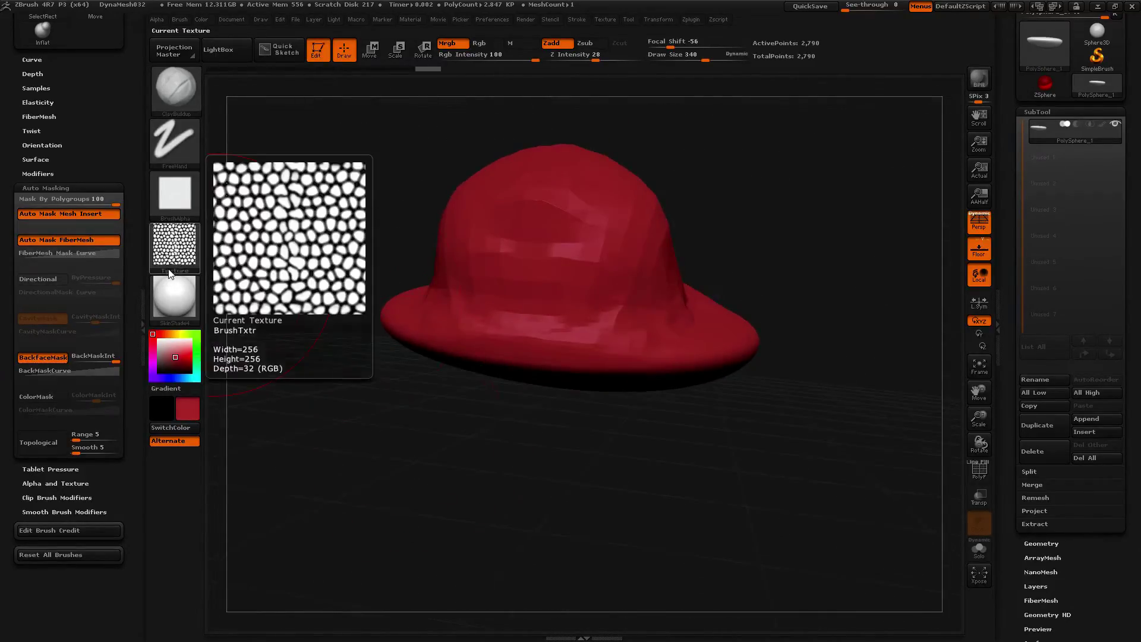
key("ctrl+z")
Select the Move brush, extend a Transpose move line about 0.72 units vertically from the disc in a straight side view and return to Draw mode
key("b")
key("m")
key("v")
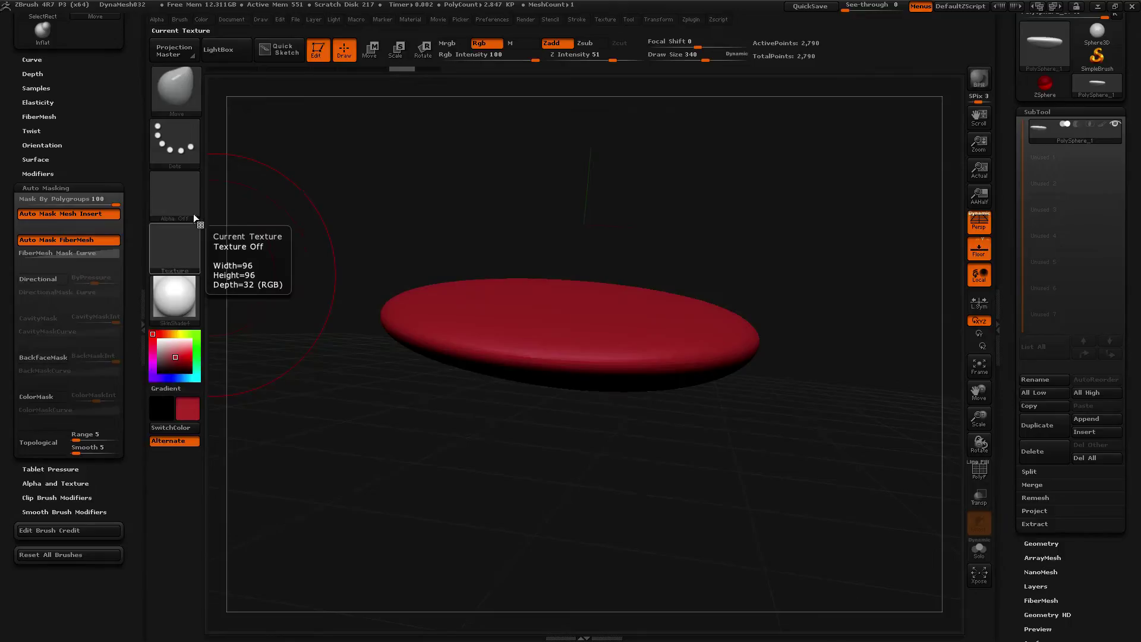
left_click(373, 53)
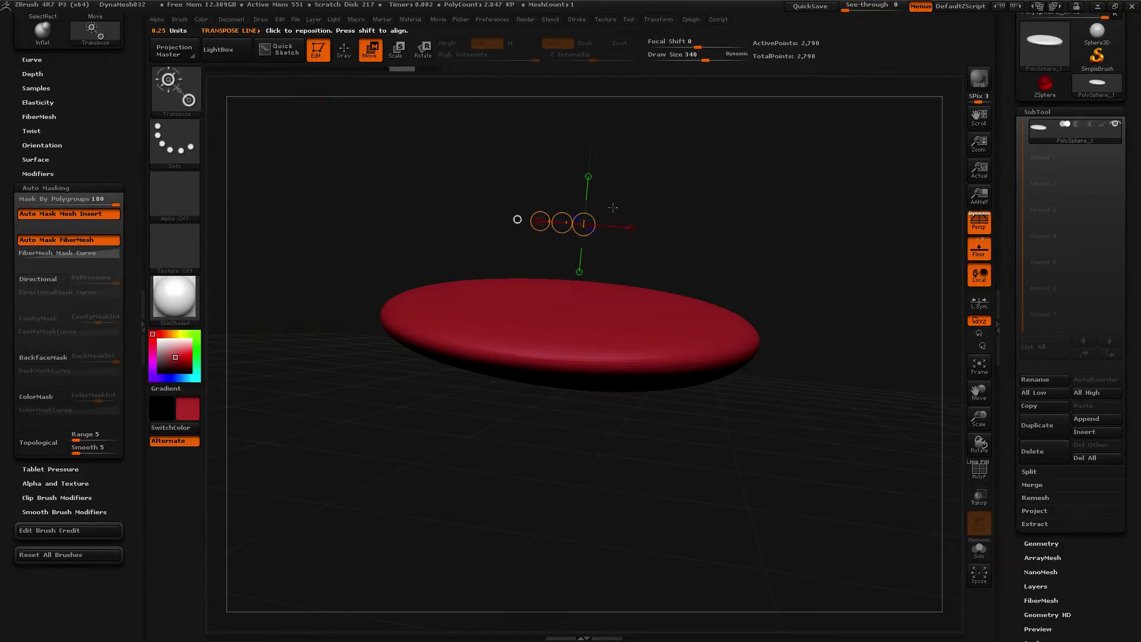
left_click_drag(702, 199, 721, 209, "shift")
mouse_move(574, 287)
left_mouse_down("shift")
mouse_move(575, 166)
mouse_move(580, 250)
left_mouse_up("shift")
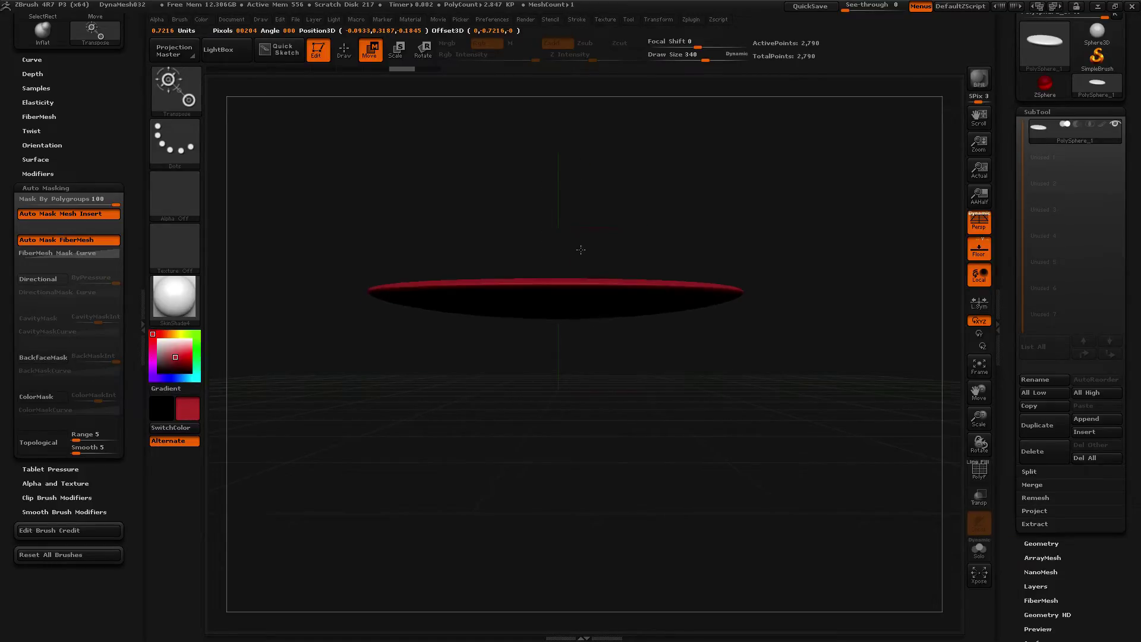
left_click_drag(580, 413, 535, 470)
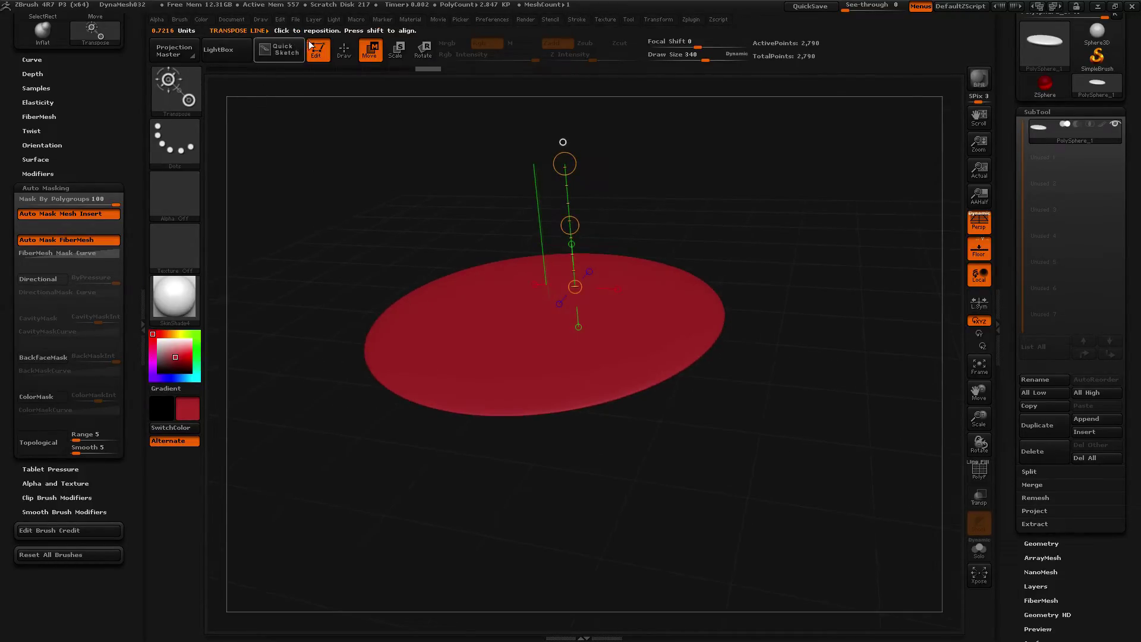
left_click(340, 47)
Show the disc's flat face close up and enable BackfaceMask for the Move brush
right_click_drag(375, 214, 388, 255, "ctrl")
left_click_drag(481, 196, 577, 257)
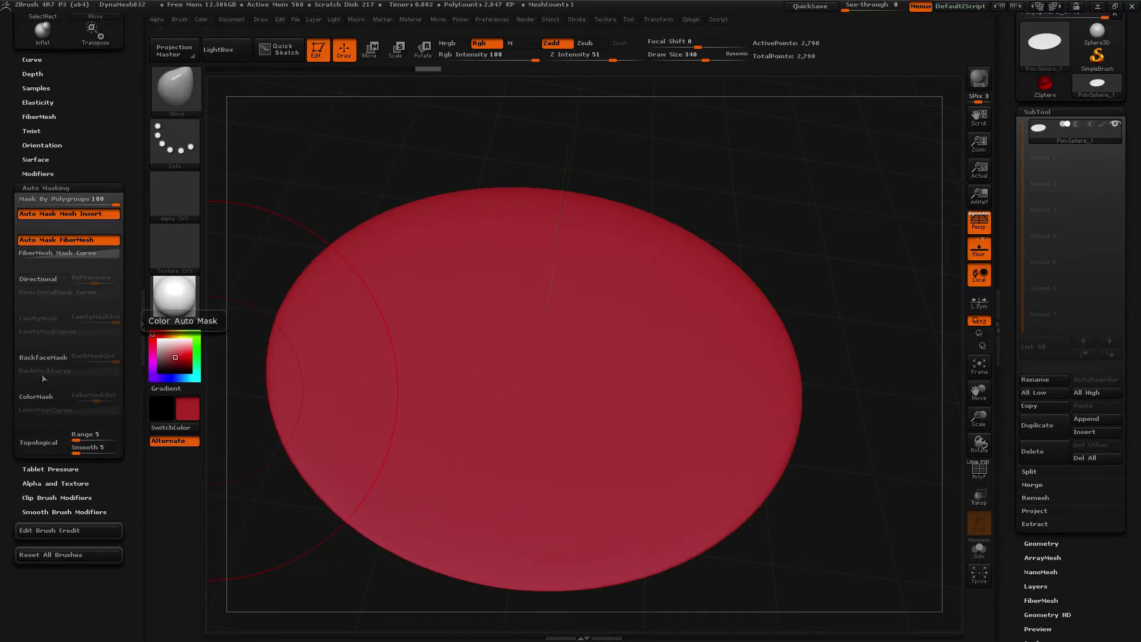
left_click(48, 356)
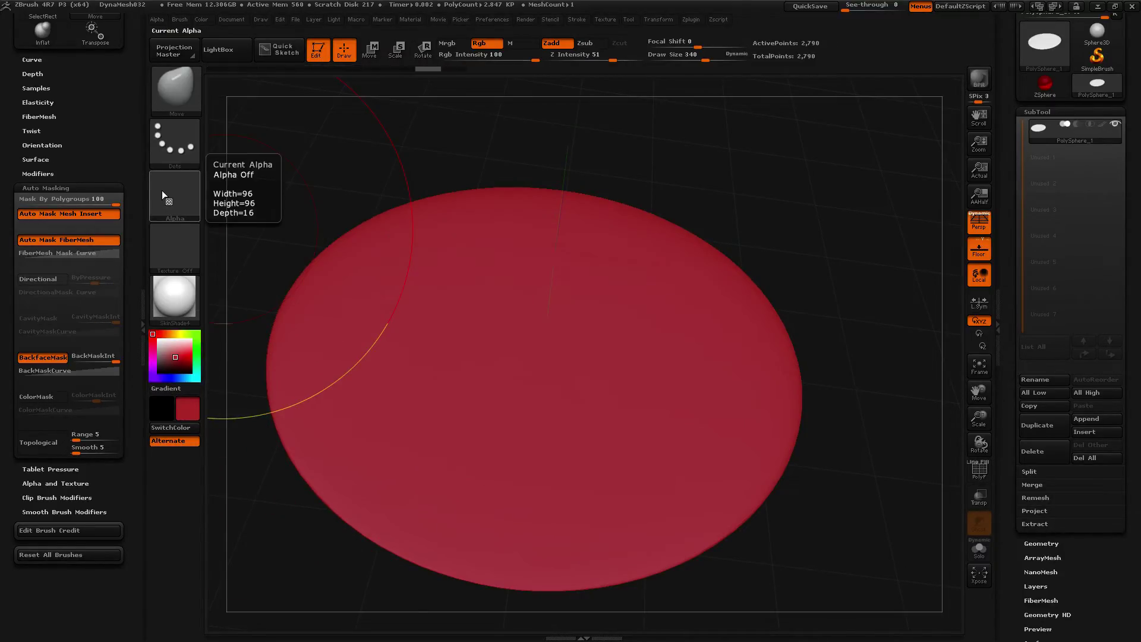
Switch back to ClayBuildup, test a broad clay mound on the disc's face and undo it
key("b")
key("c")
key("b")
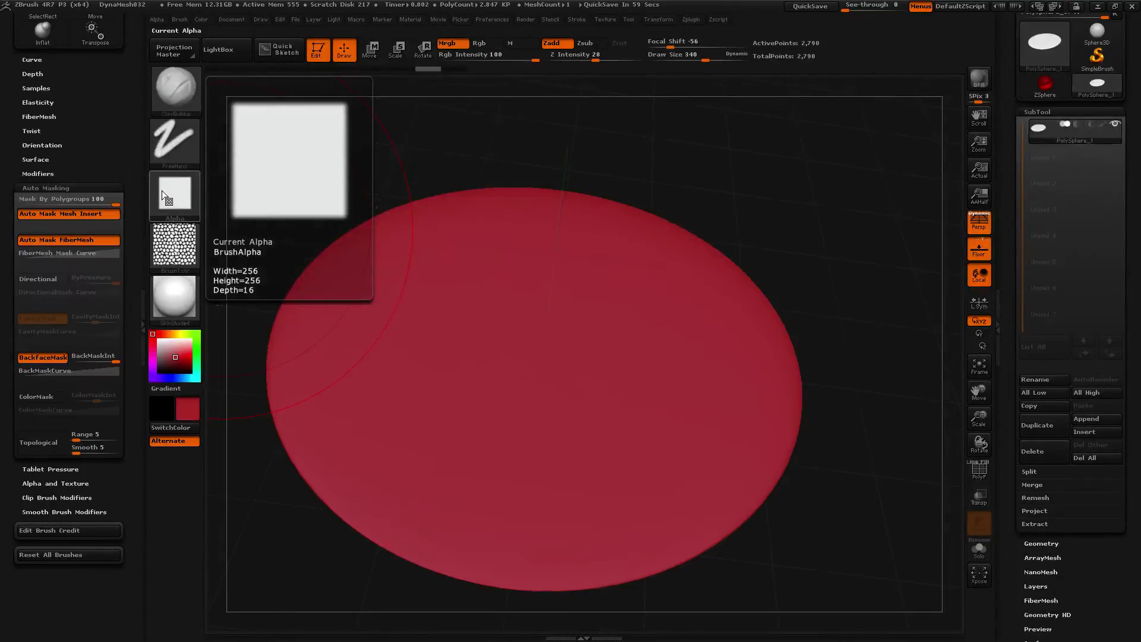
mouse_move(474, 347)
left_mouse_down()
mouse_move(425, 381)
mouse_move(437, 350)
mouse_move(431, 422)
mouse_move(491, 328)
mouse_move(449, 330)
left_mouse_up()
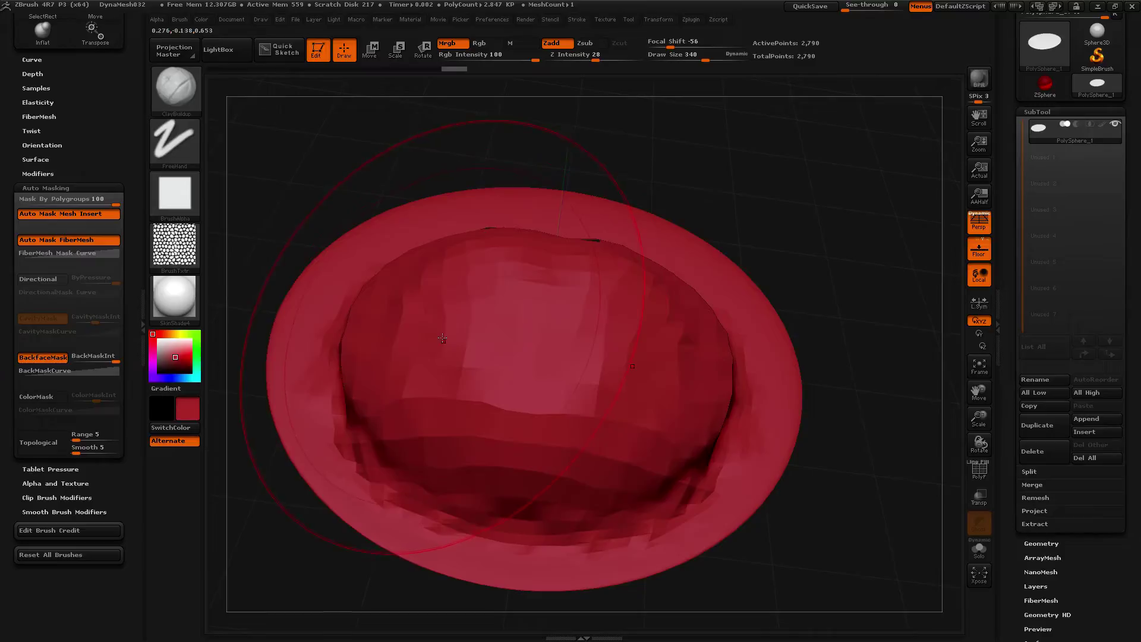
mouse_move(265, 545)
left_mouse_down()
mouse_move(273, 497)
mouse_move(254, 390)
mouse_move(250, 466)
left_mouse_up()
key("ctrl+z")
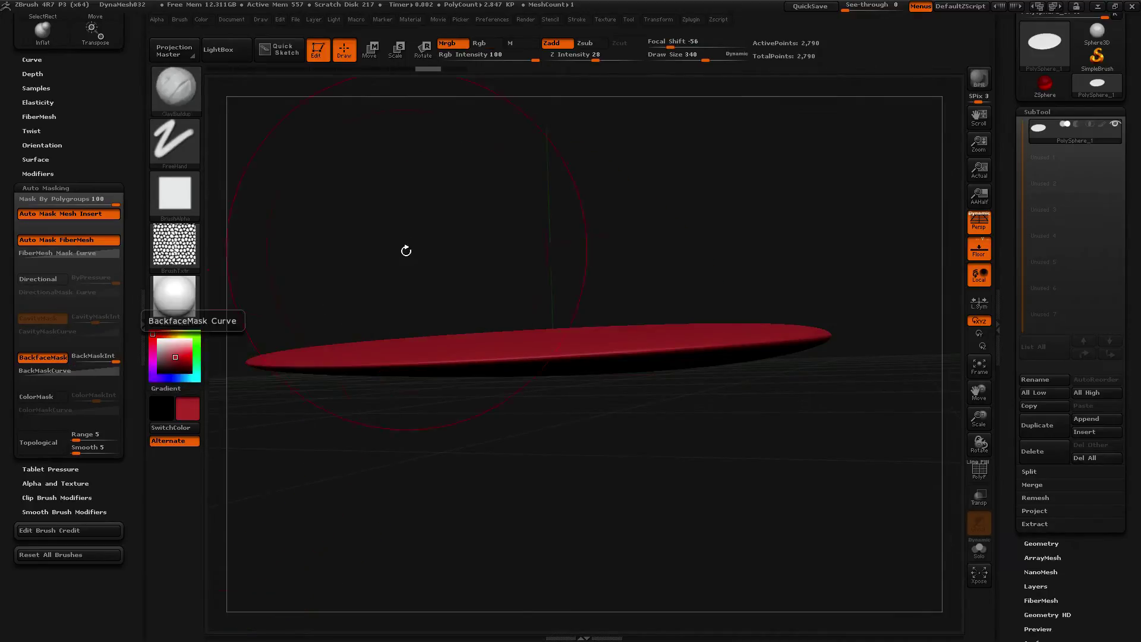
Test a ClayBuildup stroke on the disc with a low BackMaskInt, comparing the shape by undoing and redoing it
left_click_drag(285, 451, 369, 464)
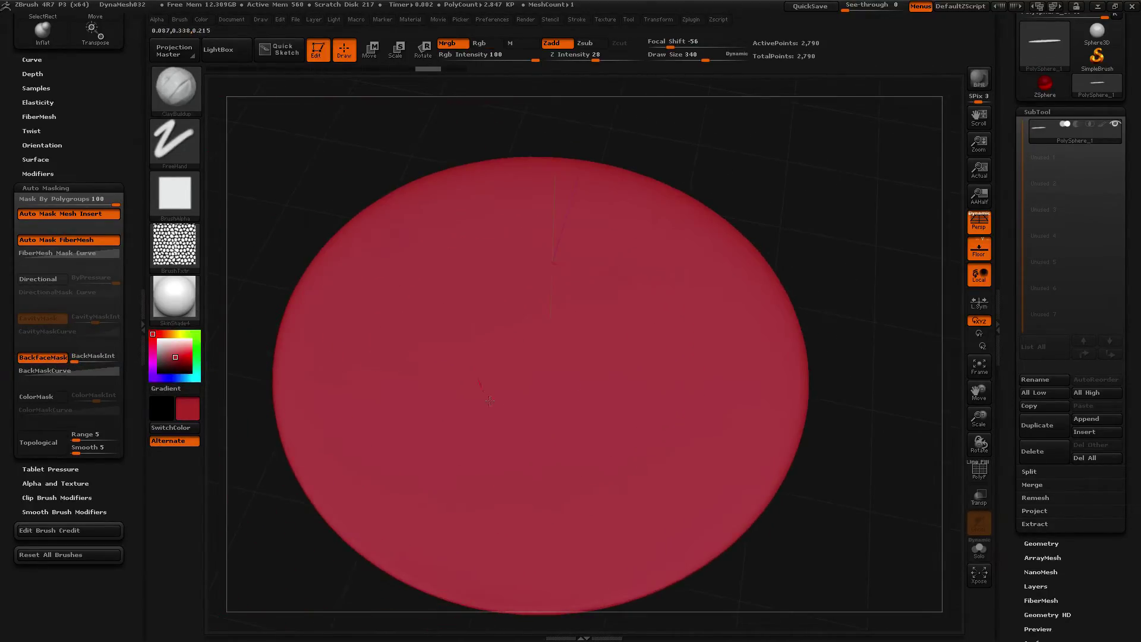
key("ctrl+z")
key("ctrl+shift+z")
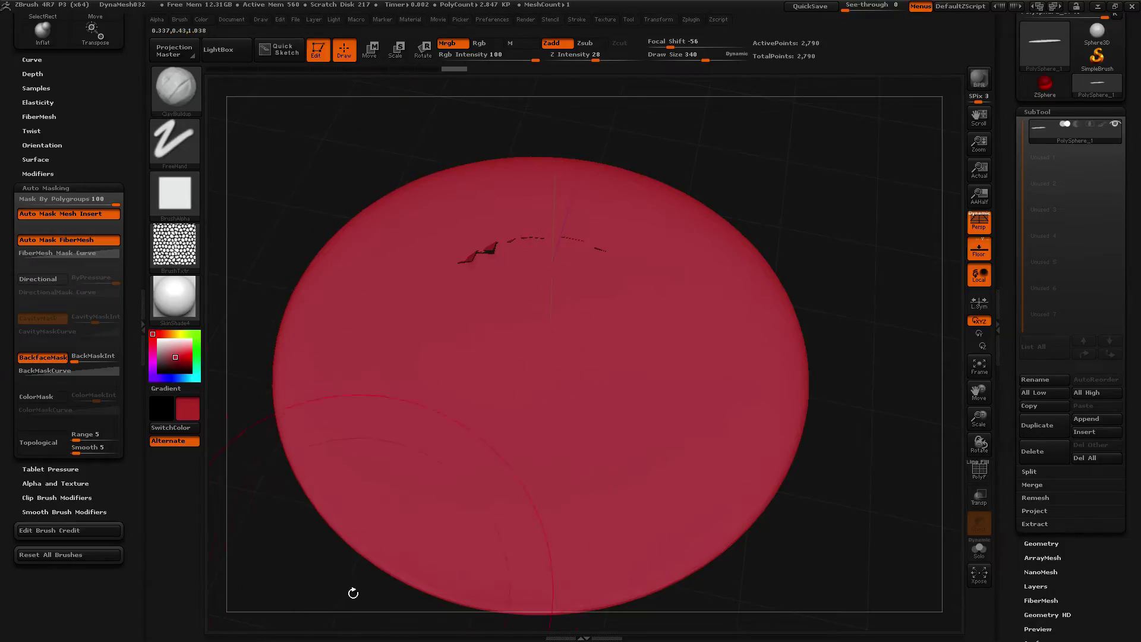
left_click_drag(303, 585, 248, 428)
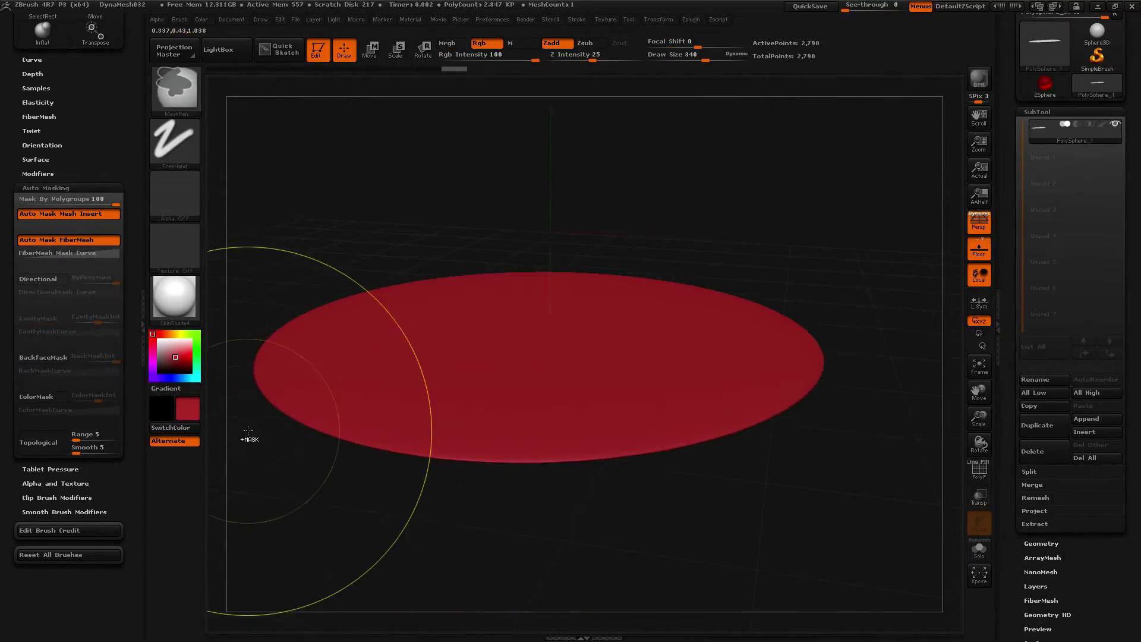
Bend BackMaskCurve into a steep early rise with a point at H .0706, V .5765 and test a clay stroke on the disc
left_click(62, 370)
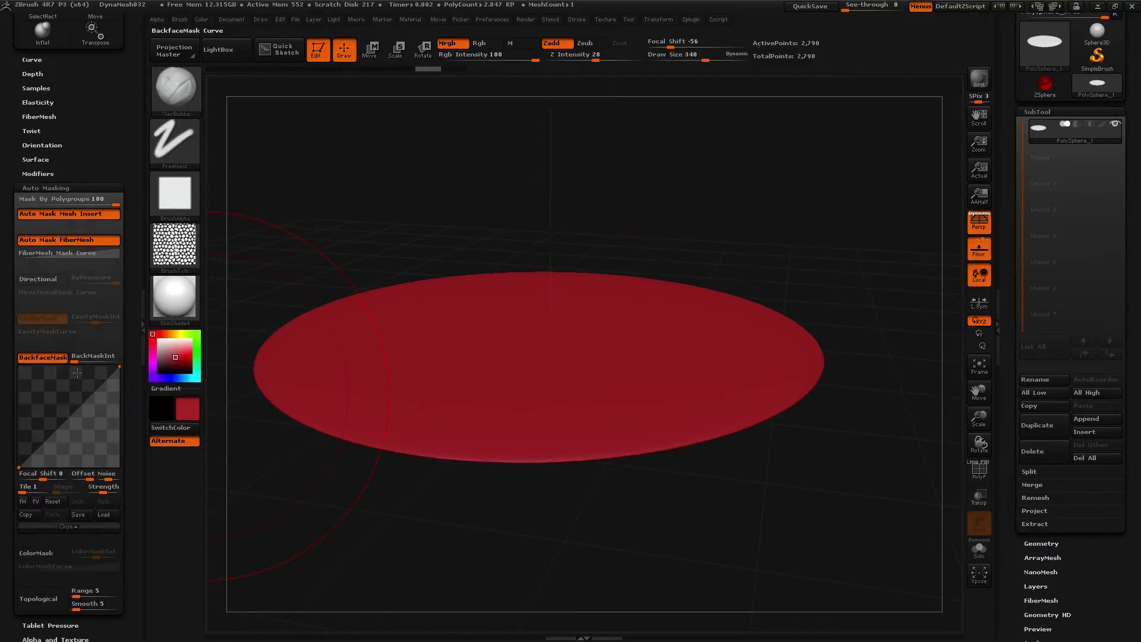
left_click_drag(59, 431, 24, 409)
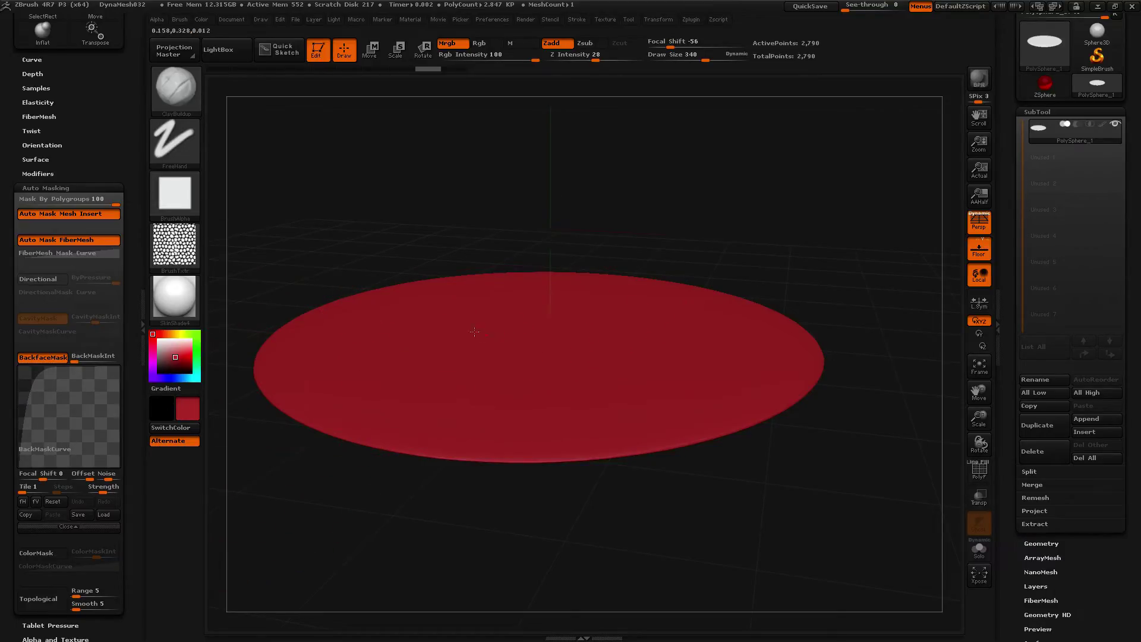
left_click_drag(481, 334, 454, 345)
mouse_move(446, 503)
left_mouse_down()
mouse_move(430, 436)
mouse_move(429, 518)
left_mouse_up()
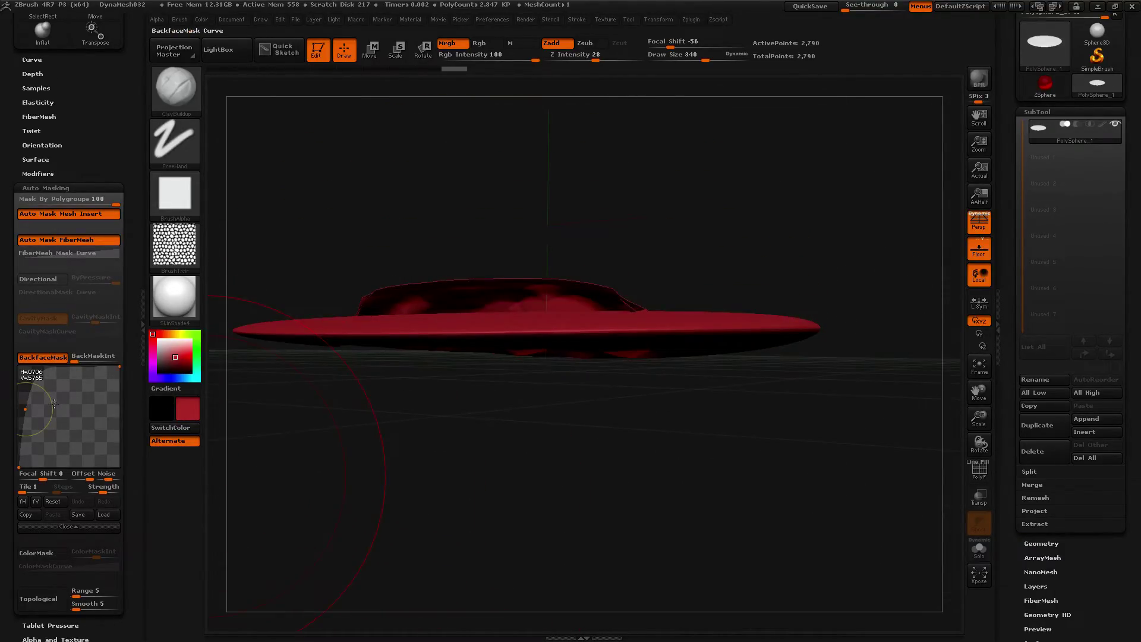
Reshape BackMaskCurve to stay low until its far end, test clay strokes on both sides of the disc and undo them
left_click_drag(25, 409, 112, 456)
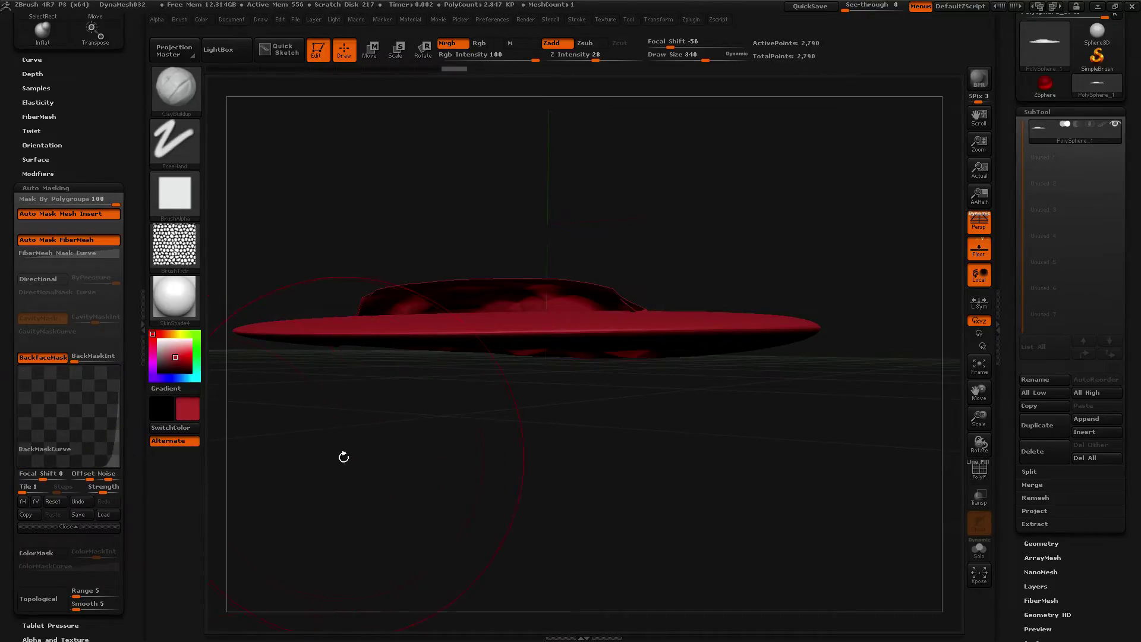
mouse_move(345, 457)
left_mouse_down()
mouse_move(440, 458)
mouse_move(498, 370)
mouse_move(567, 333)
mouse_move(552, 351)
left_mouse_up()
mouse_move(509, 517)
left_mouse_down()
mouse_move(514, 437)
mouse_move(465, 358)
left_mouse_up()
left_click_drag(364, 111, 353, 235)
left_click_drag(274, 370, 266, 450)
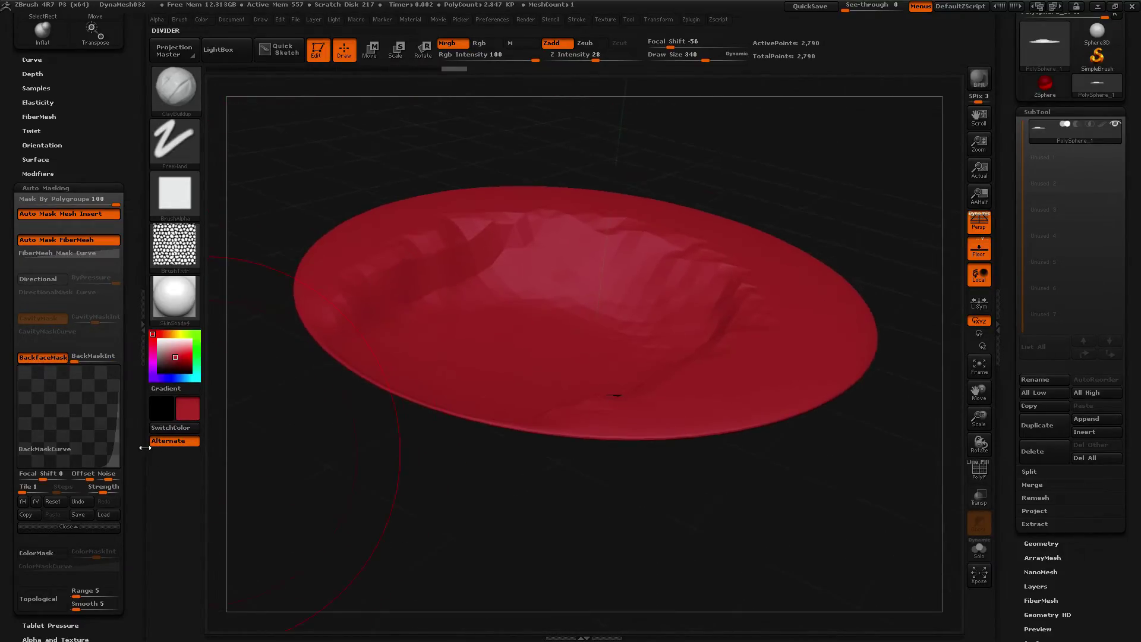
key("ctrl+z")
Shape BackMaskCurve into an early peak, test a clay stroke on the disc, undo it and collapse the curve
mouse_move(67, 450)
left_mouse_down()
mouse_move(65, 377)
mouse_move(50, 368)
left_mouse_up()
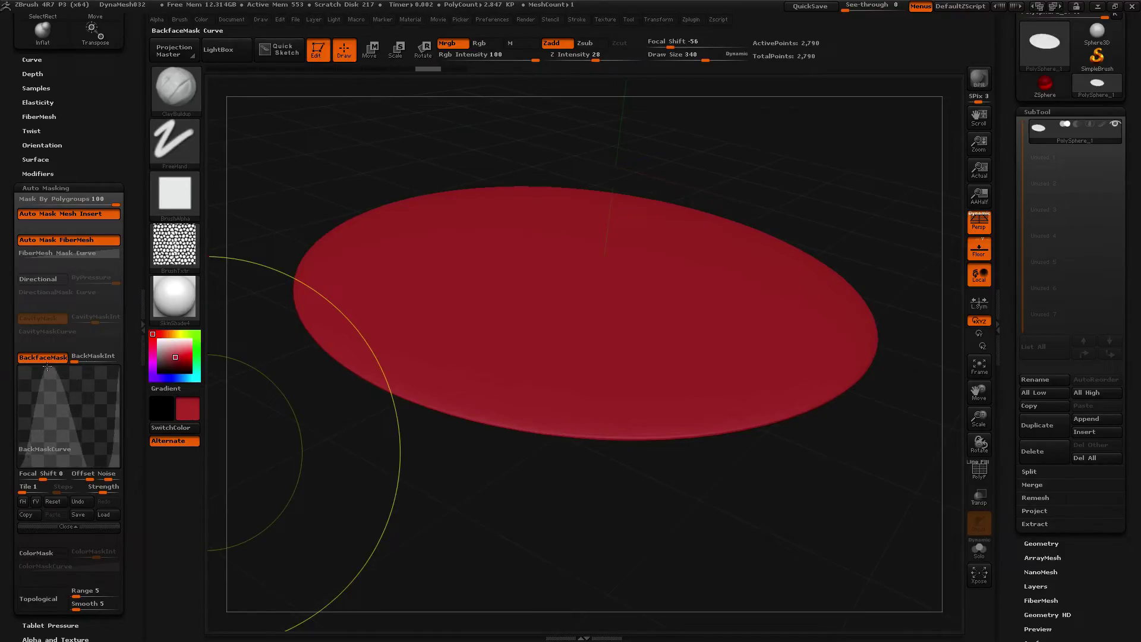
left_click_drag(561, 259, 580, 336)
left_click_drag(470, 484, 461, 327)
key("ctrl+z")
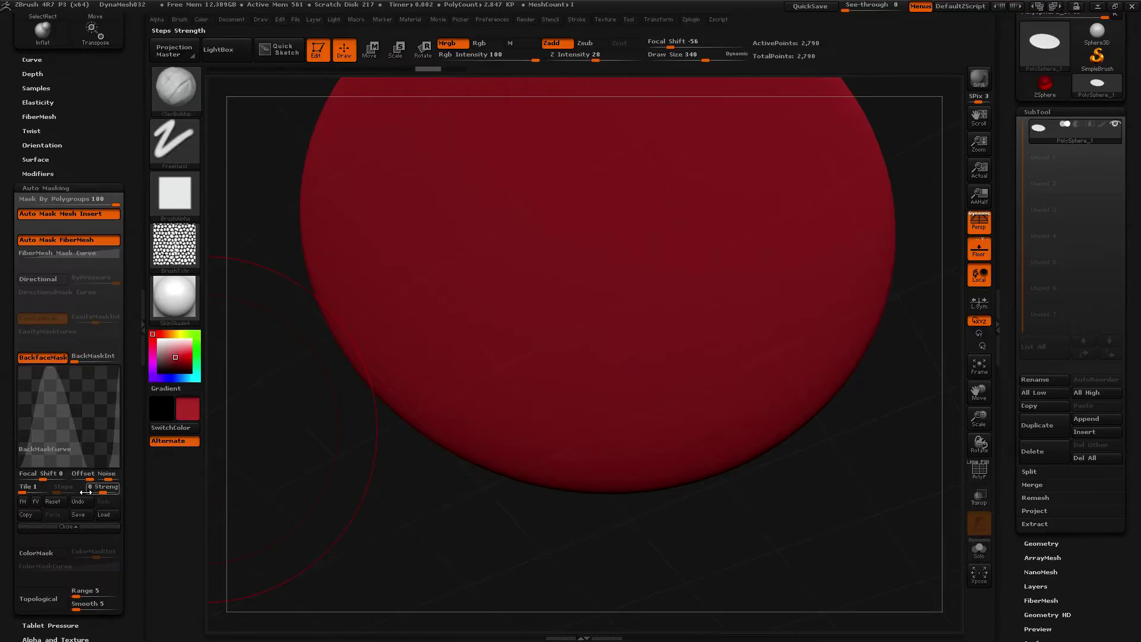
left_click(55, 526)
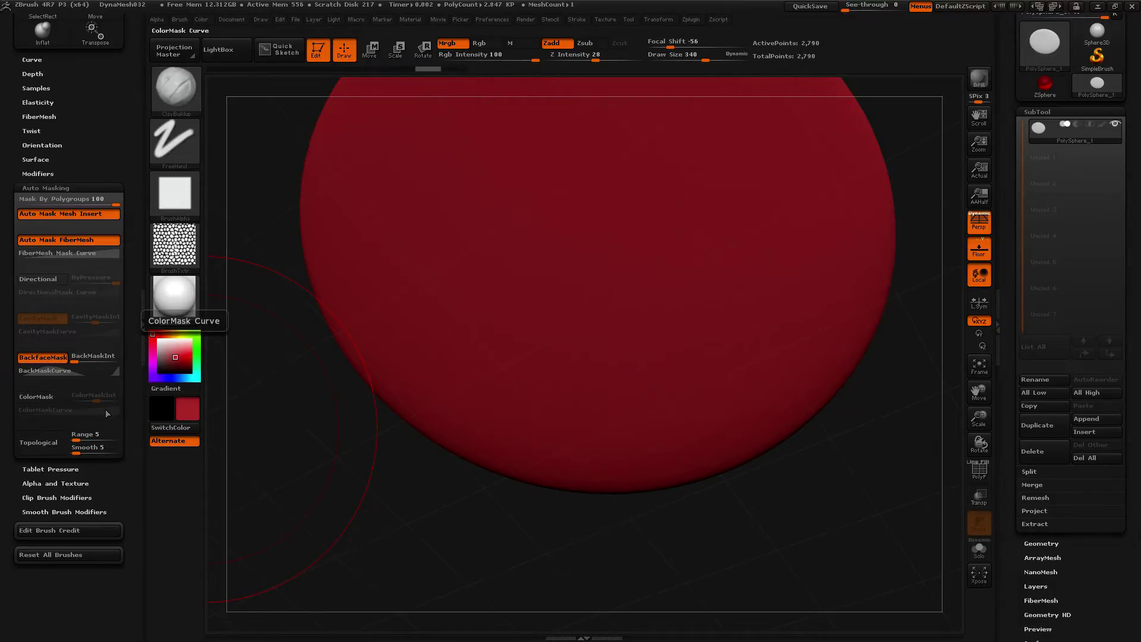
Keep ClayBuildup active, fill the disc with the current red and switch the brush color to blue
key("b")
key("c")
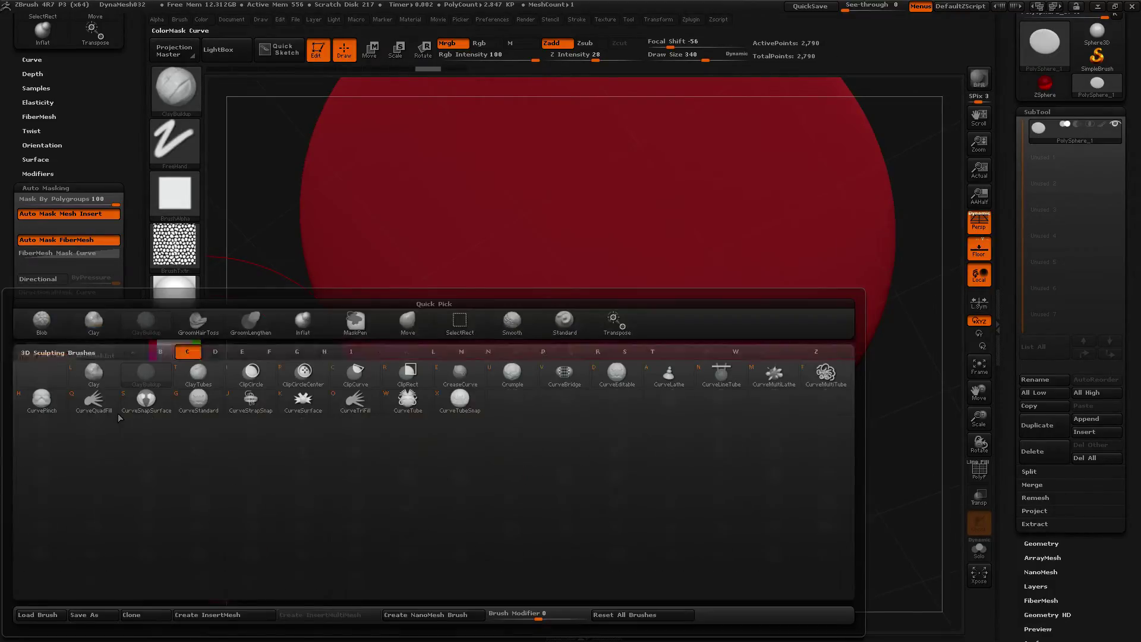
key("b")
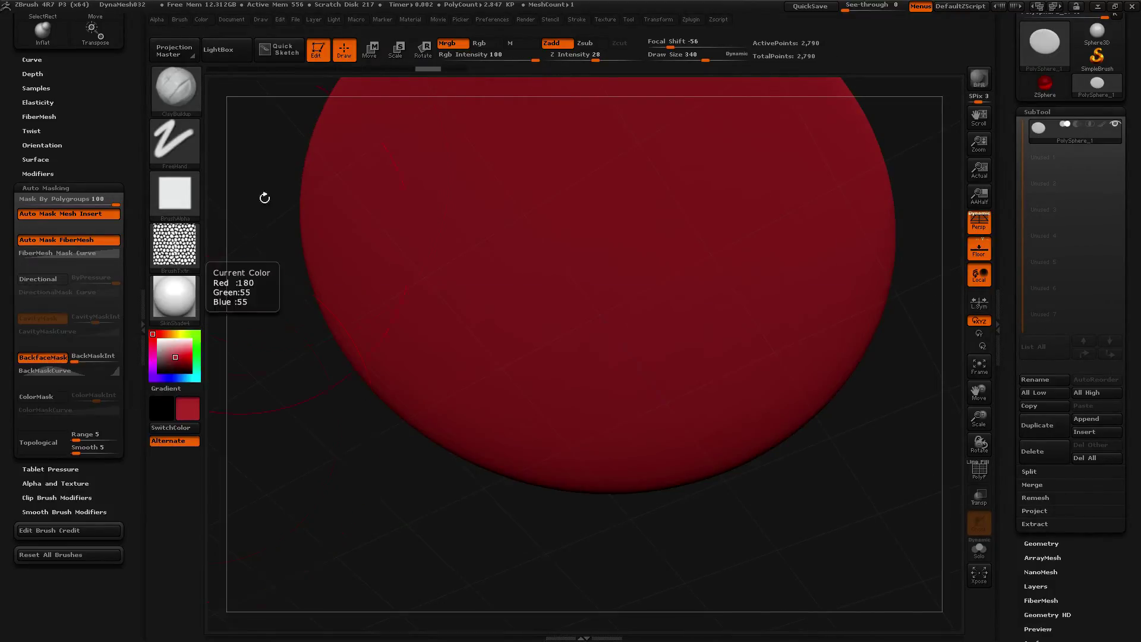
left_click(202, 20)
left_click(232, 257)
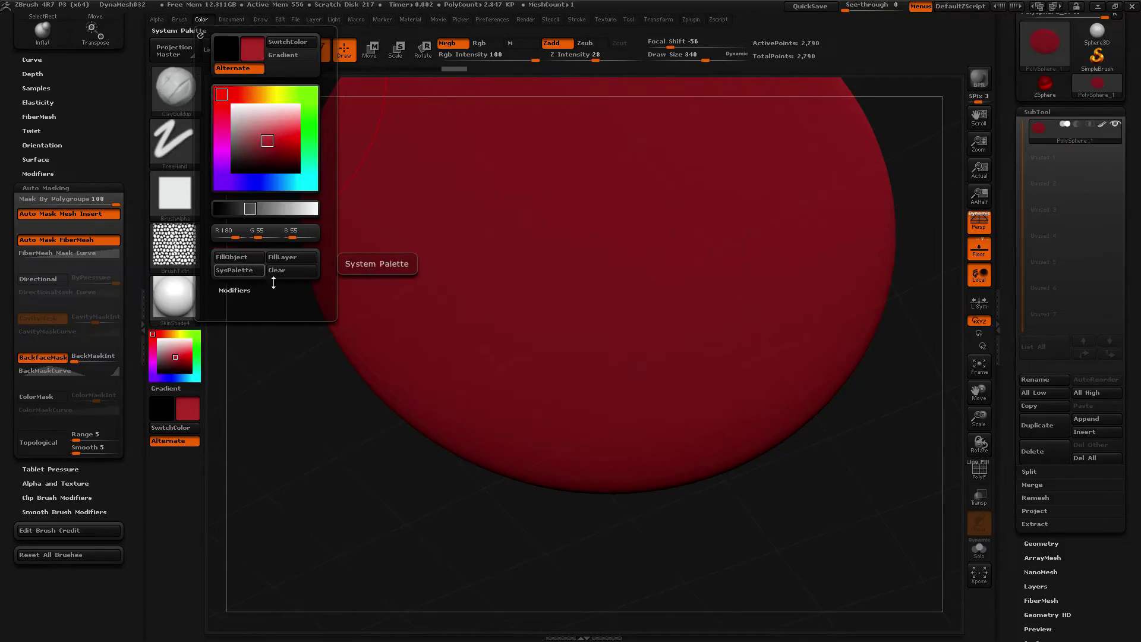
left_click_drag(313, 362, 296, 504)
left_click(173, 378)
left_click_drag(364, 214, 374, 315)
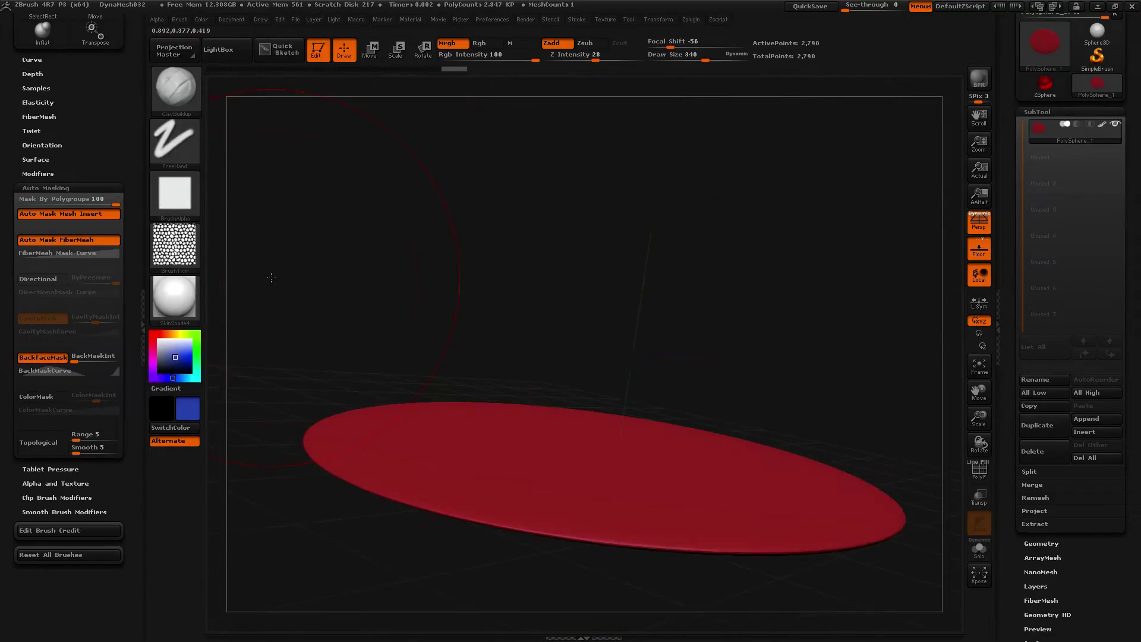
left_click_drag(272, 277, 281, 332)
Reduce the draw size to 175, test a clay stroke across the disc's face and undo it
key("s")
left_click_drag(497, 498, 482, 499)
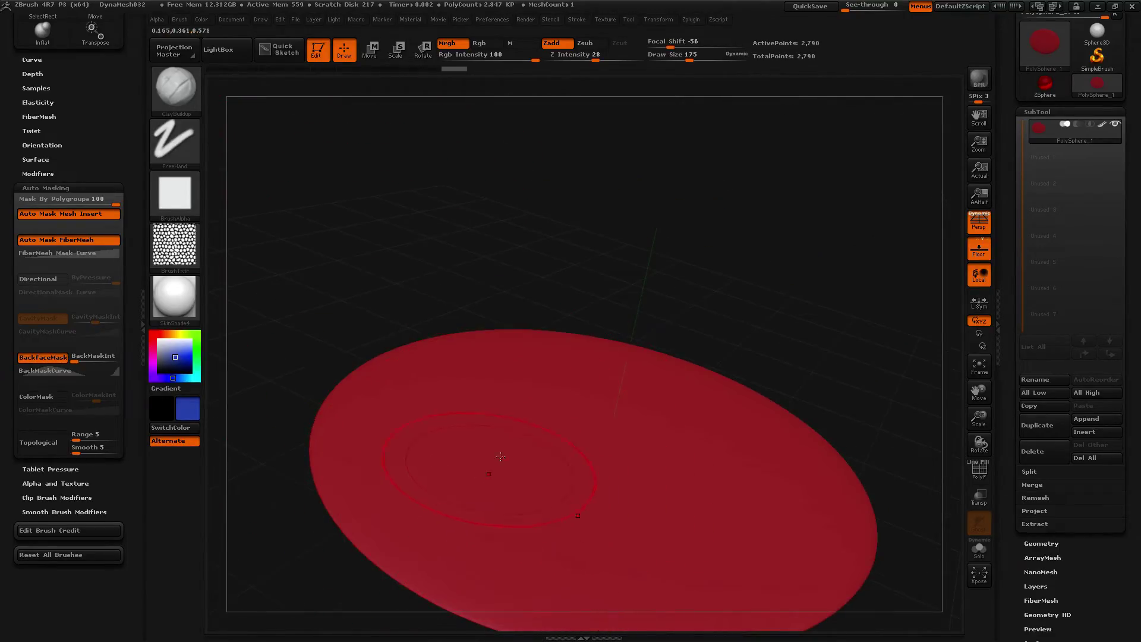
left_click_drag(493, 401, 566, 407)
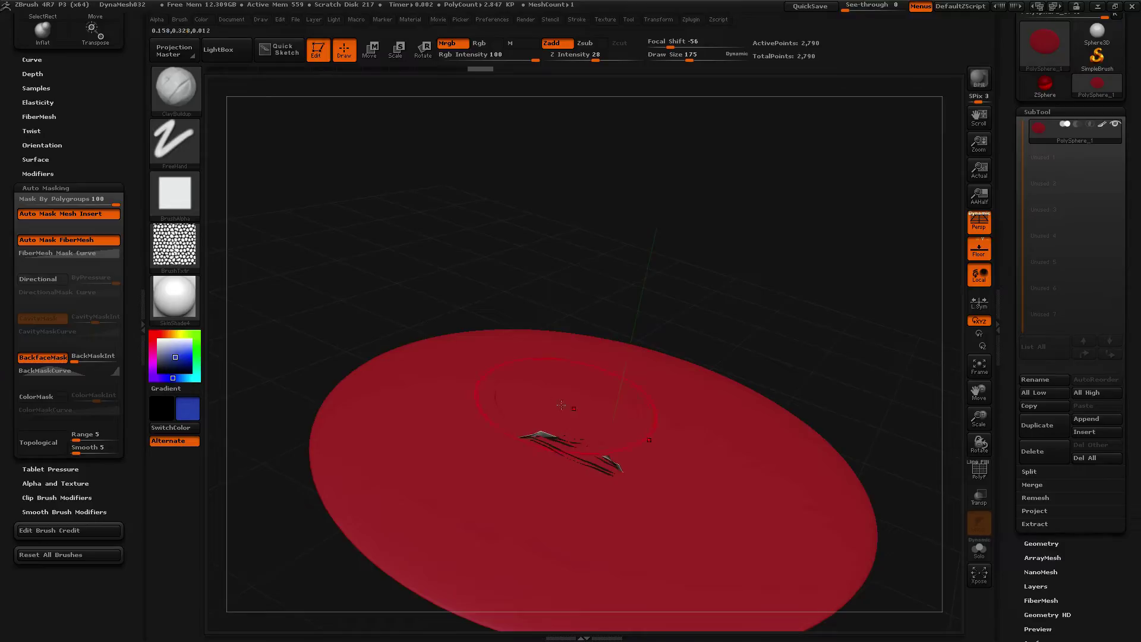
key("ctrl+z")
Reselect the ClayBuildup brush and raise its BackMaskInt to 100
key("b")
key("c")
key("b")
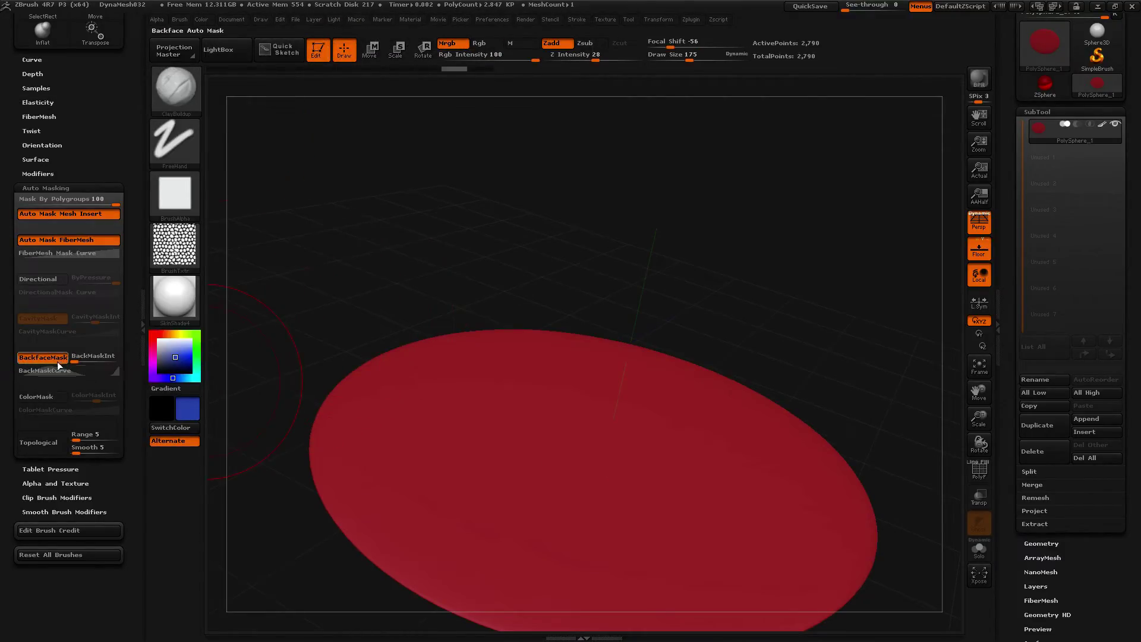
left_click_drag(76, 358, 119, 359)
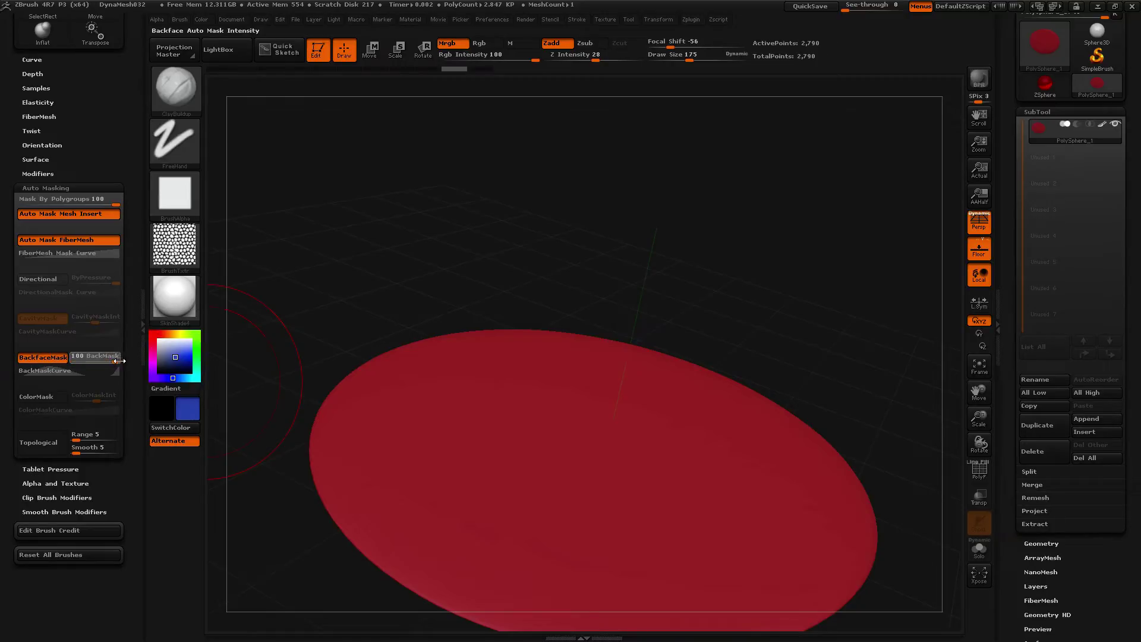
Turn off BackfaceMask and draw a curved clay stroke across the disc's face
left_click(43, 358)
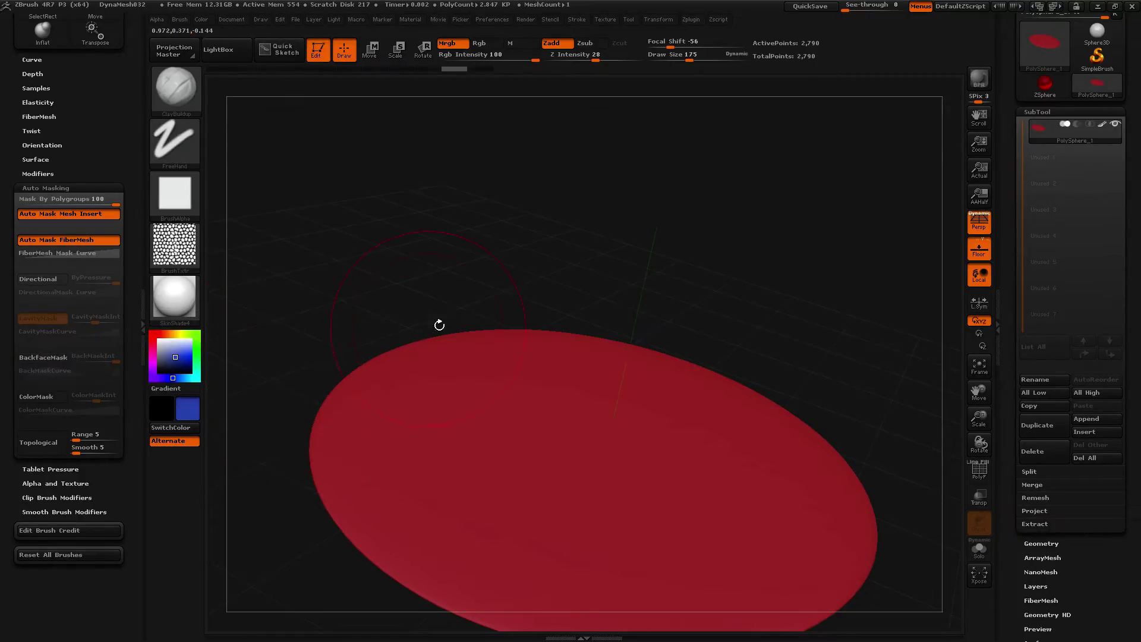
mouse_move(479, 433)
left_mouse_down()
mouse_move(664, 500)
mouse_move(707, 499)
mouse_move(470, 395)
left_mouse_up()
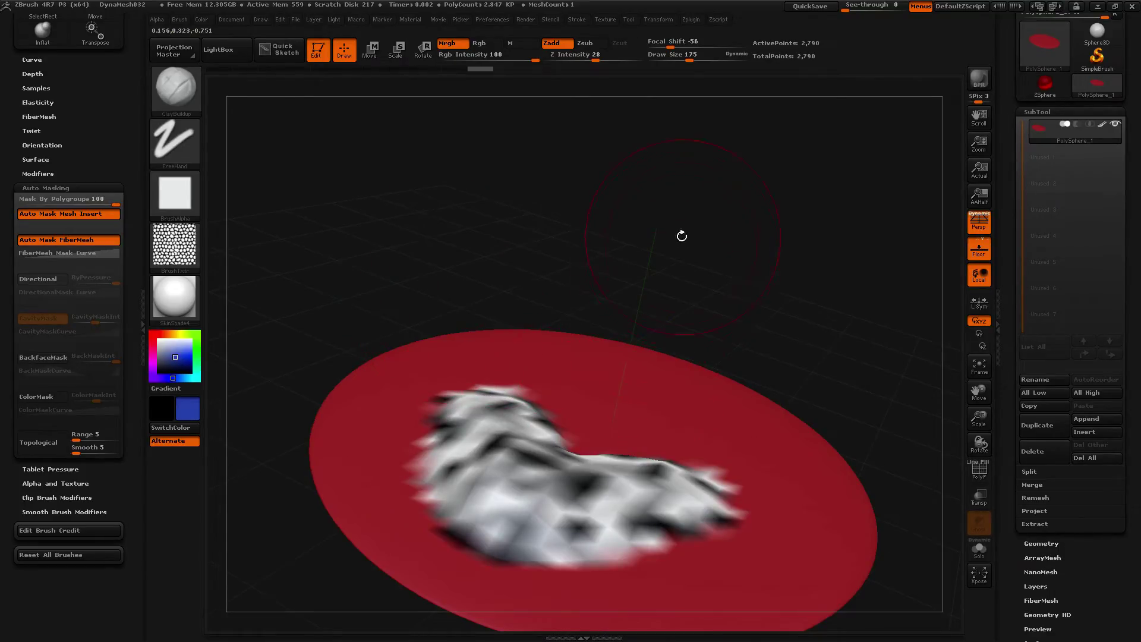
left_click_drag(683, 241, 651, 320)
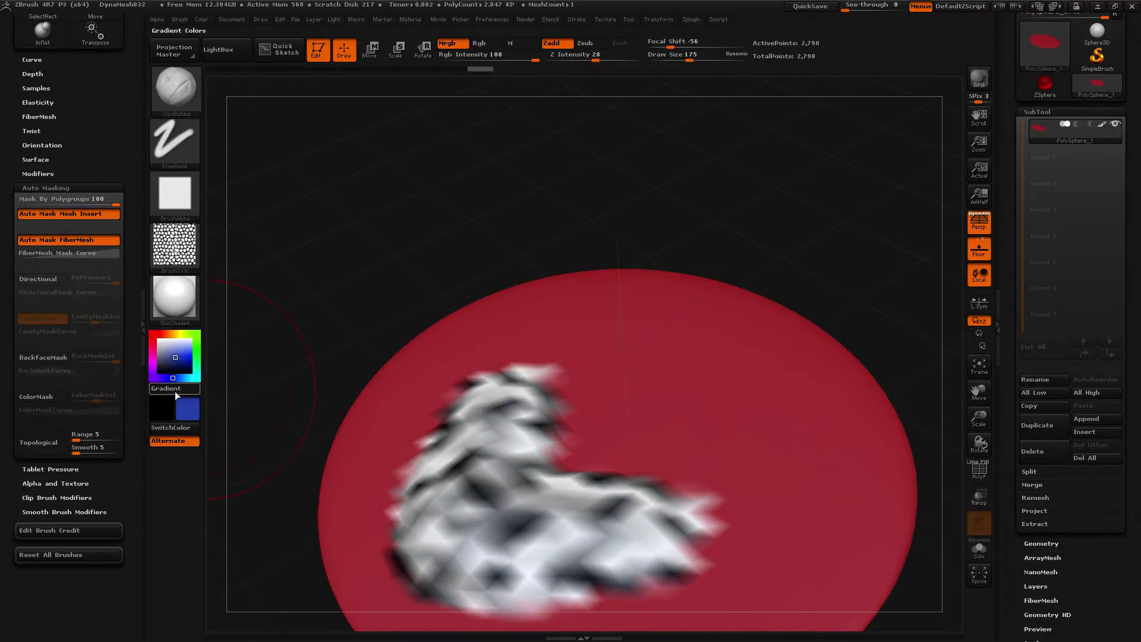
Switch the brush color to a deeper blue, undo the extra test stroke and set the brush texture to Texture Off
left_click_drag(182, 359, 186, 359)
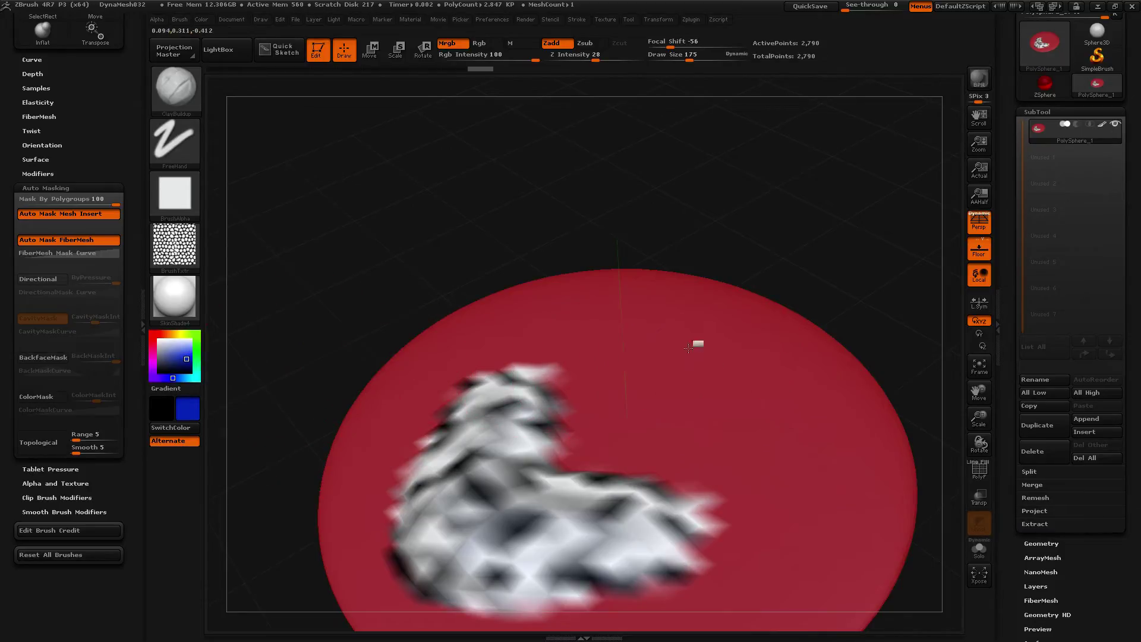
left_click_drag(689, 342, 673, 341)
key("ctrl+z")
left_click(176, 257)
left_click(237, 259)
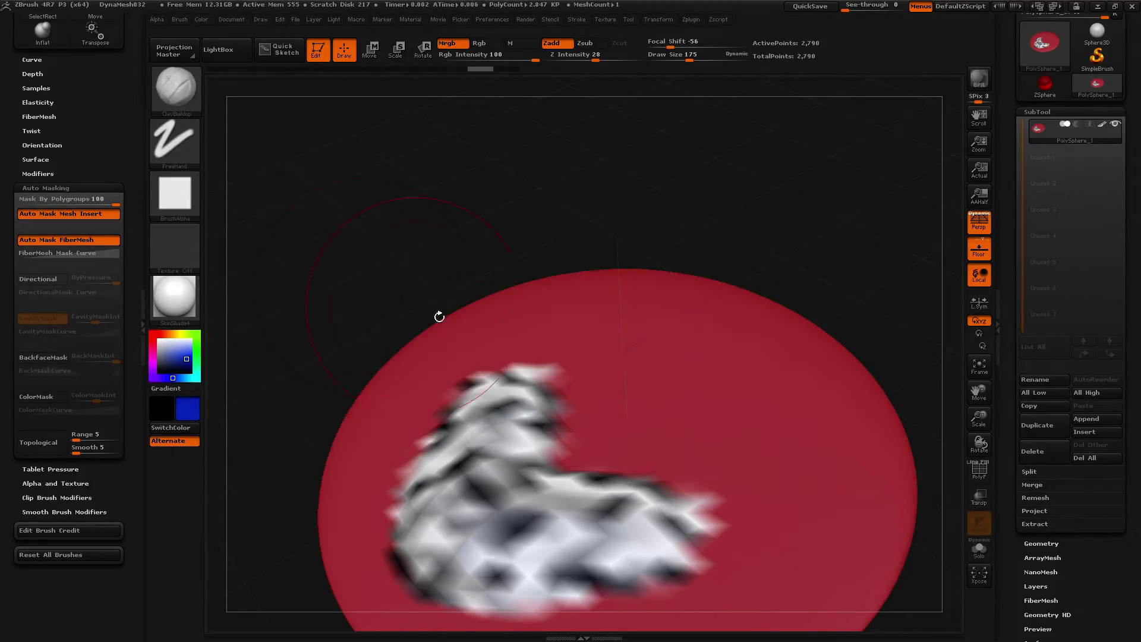
Build up blue clay over the earlier stroke and beside it, switch to green and add green clay mounds on the disc
left_click_drag(715, 361, 697, 380)
mouse_move(550, 378)
left_mouse_down()
mouse_move(683, 523)
mouse_move(452, 535)
mouse_move(440, 553)
mouse_move(427, 449)
mouse_move(398, 589)
left_mouse_up()
left_click(197, 345)
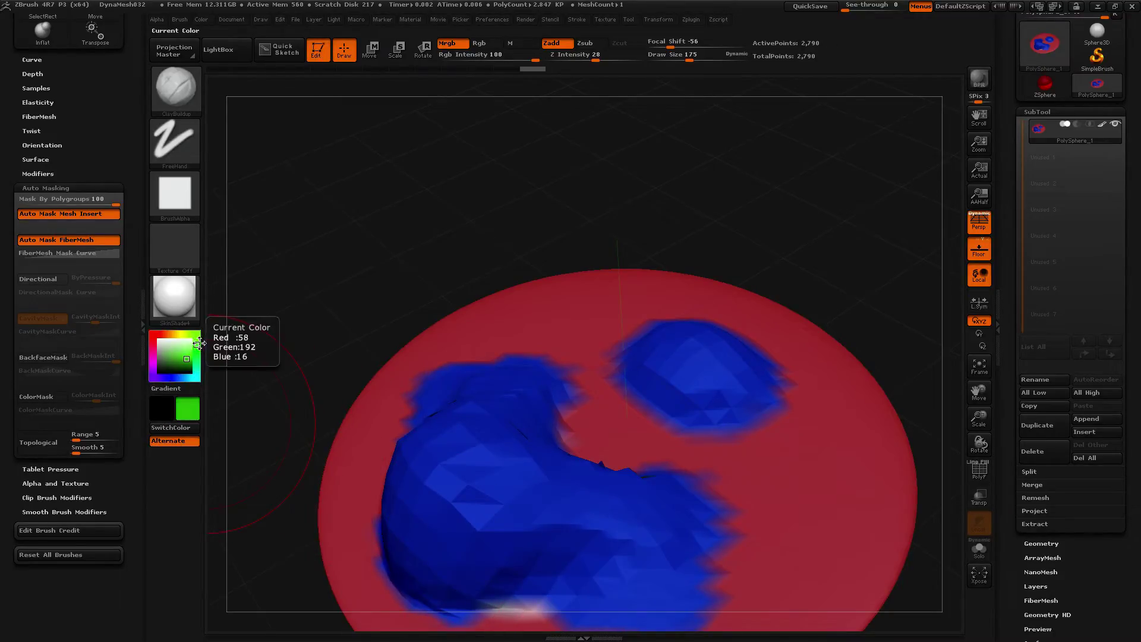
left_click_drag(393, 242, 401, 298)
mouse_move(551, 237)
left_mouse_down()
mouse_move(505, 256)
mouse_move(497, 280)
left_mouse_up()
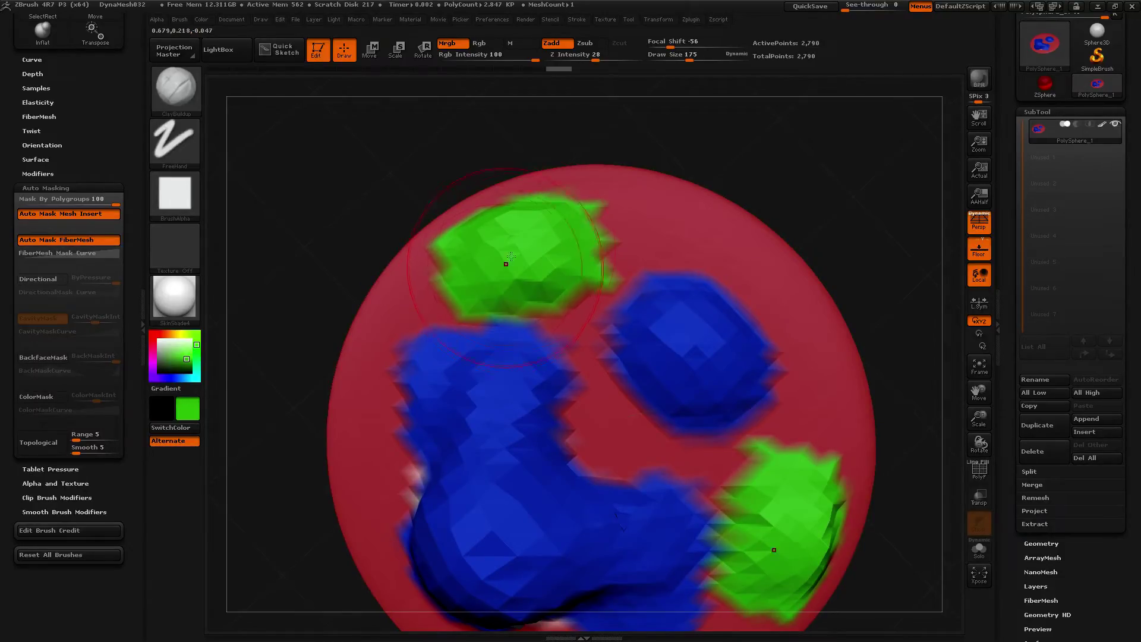
Undo all the blue, green and white clay strokes until the disc is plain red again
key("ctrl+z")
key("ctrl+z")
key("ctrl+z")
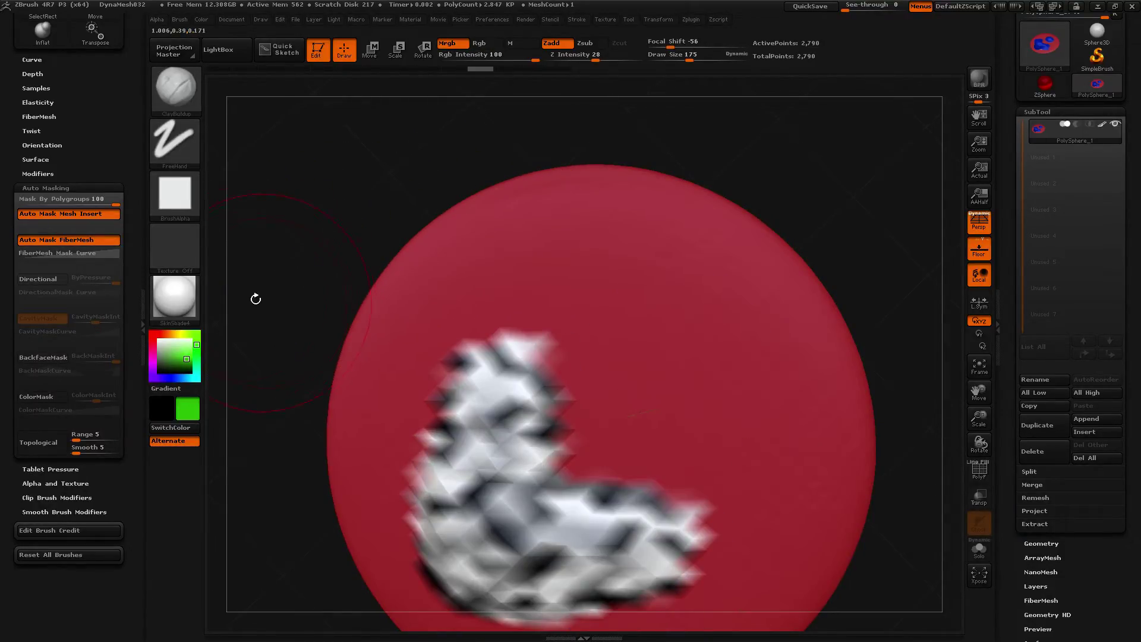
key("ctrl+z")
key("ctrl+z")
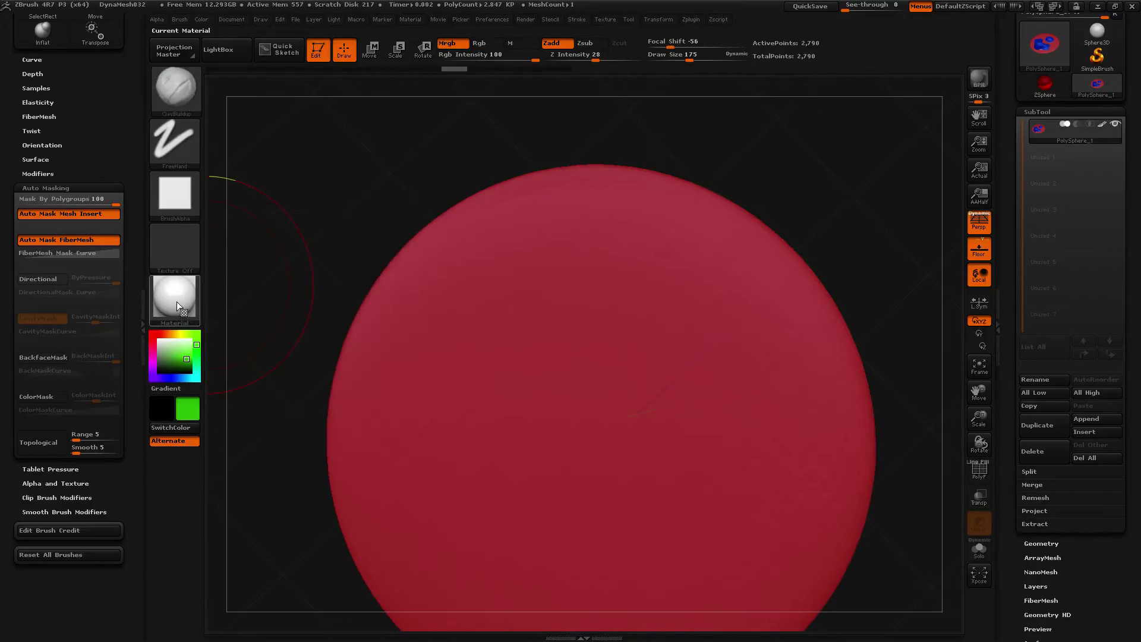
Turn off Zadd and paint flat green, blue and orange-red patches on the red disc
left_click(558, 43)
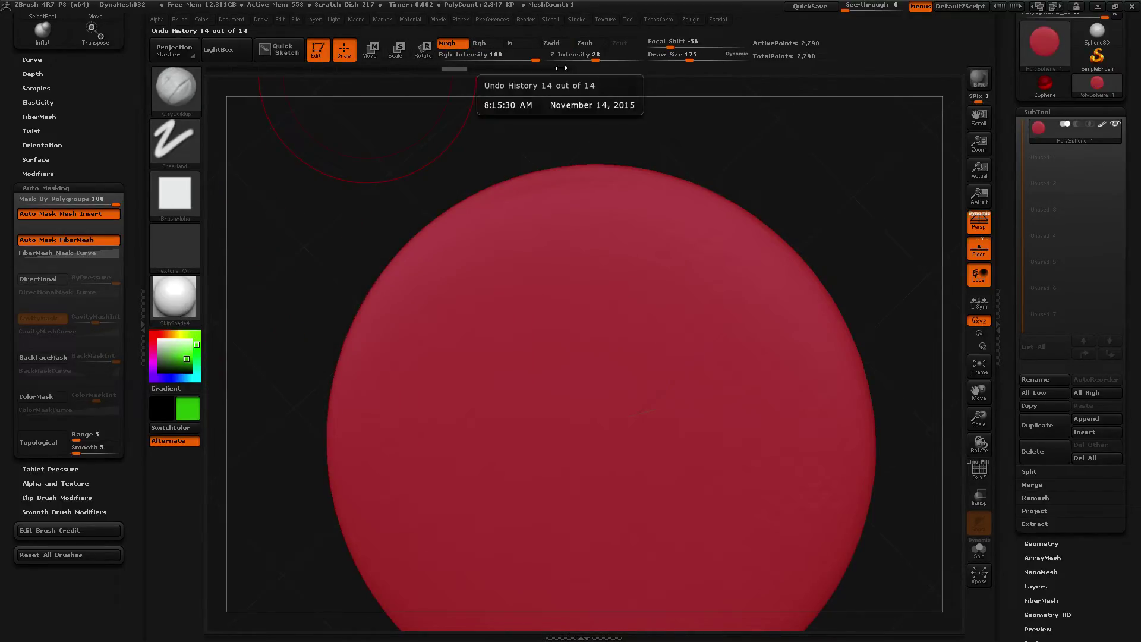
left_click_drag(560, 262, 526, 260)
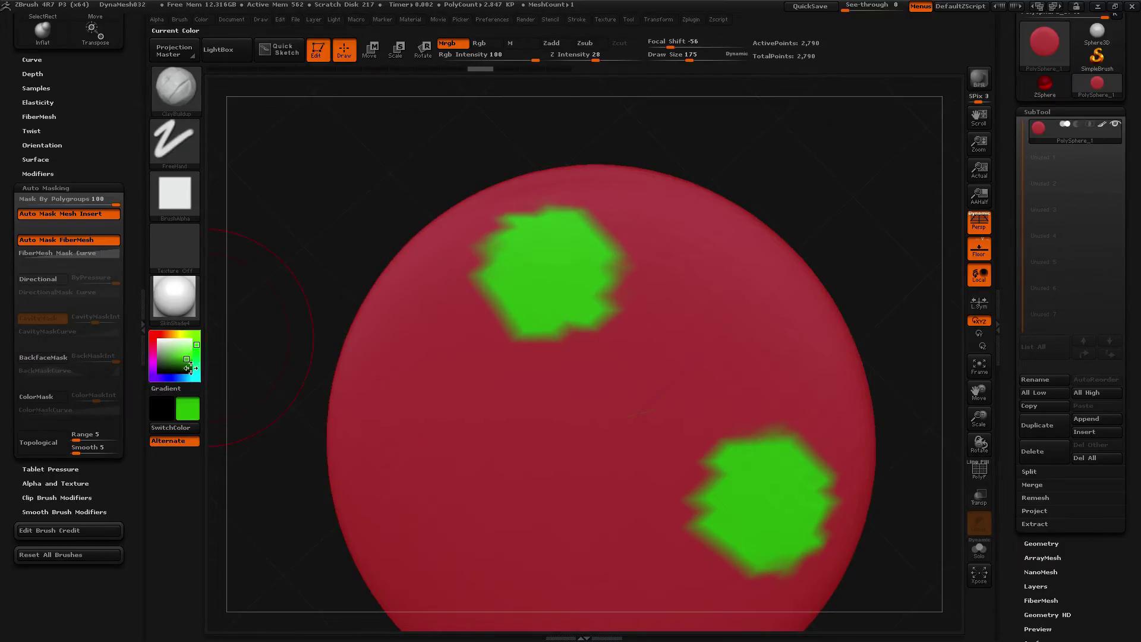
left_click(172, 349)
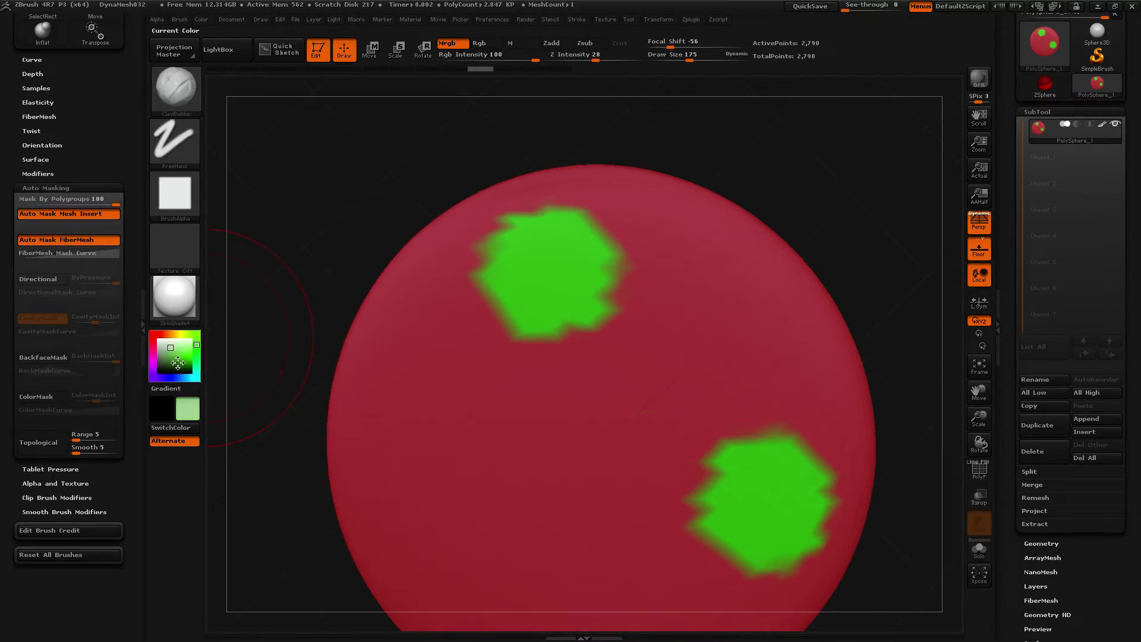
left_click(178, 364)
left_click(174, 378)
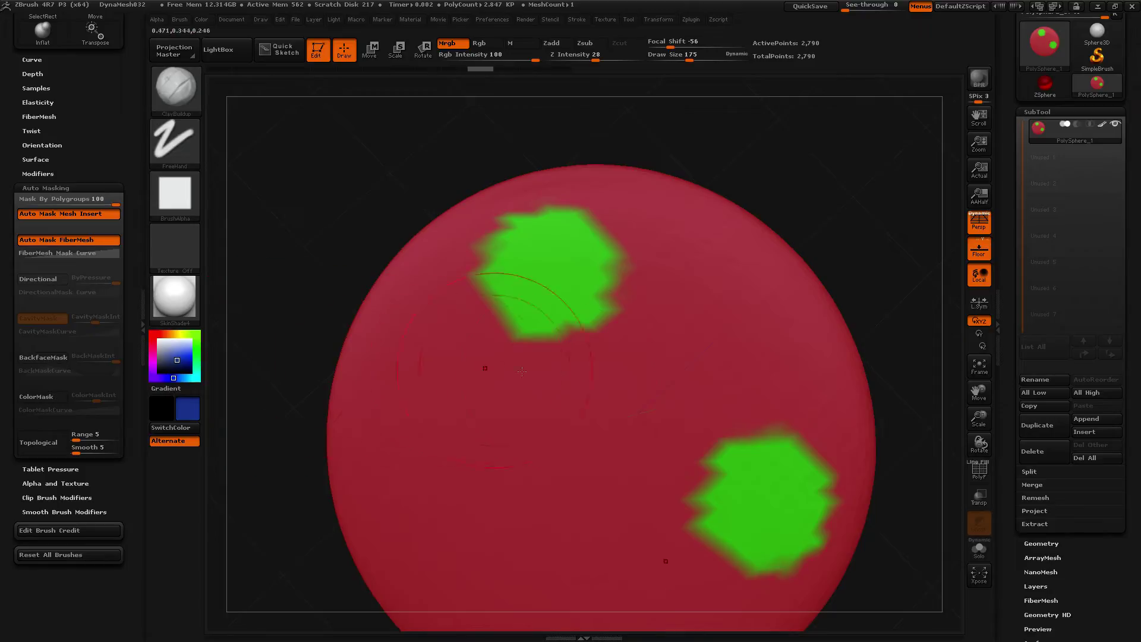
left_click(723, 337)
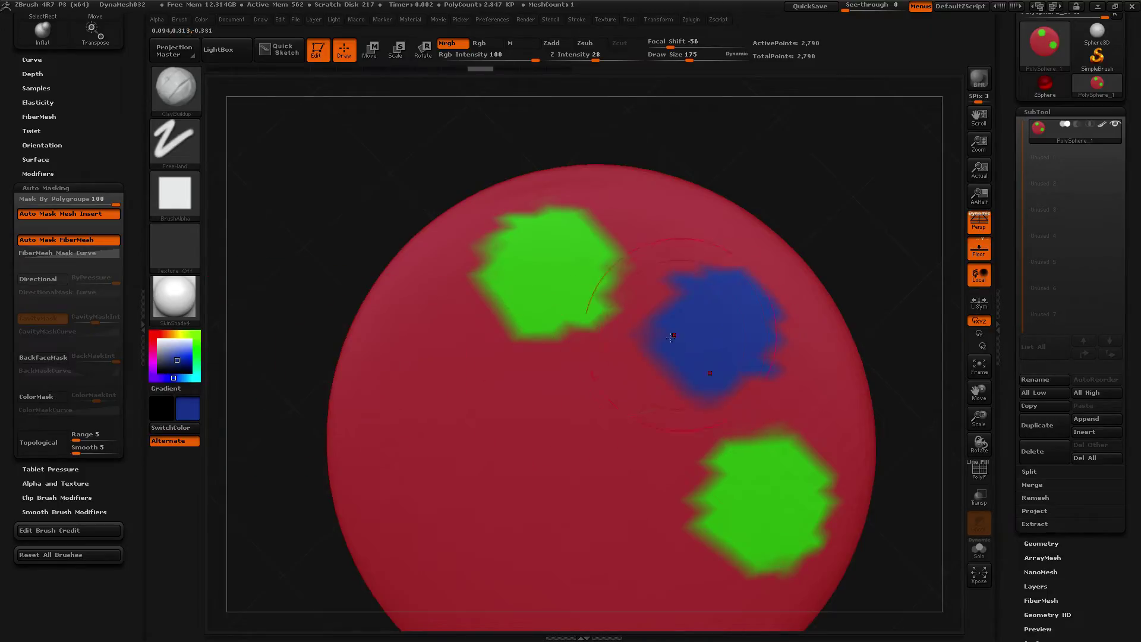
left_click(162, 333)
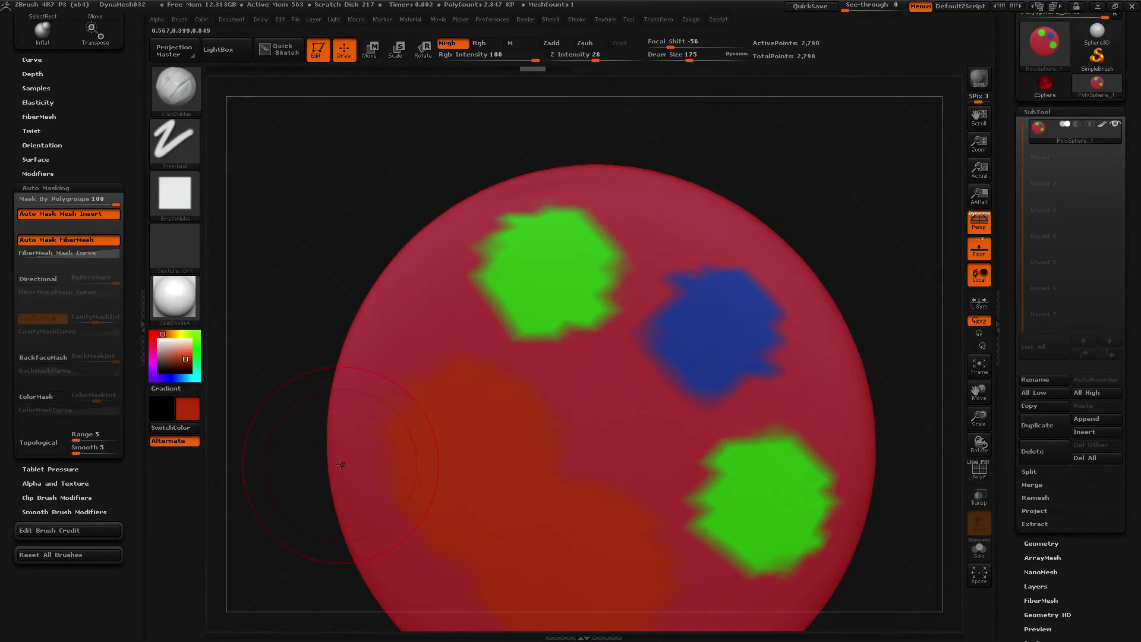
Enable ColorMask for the ClayBuildup brush, check its help description and set ColorMaskInt to 100
left_click(36, 397)
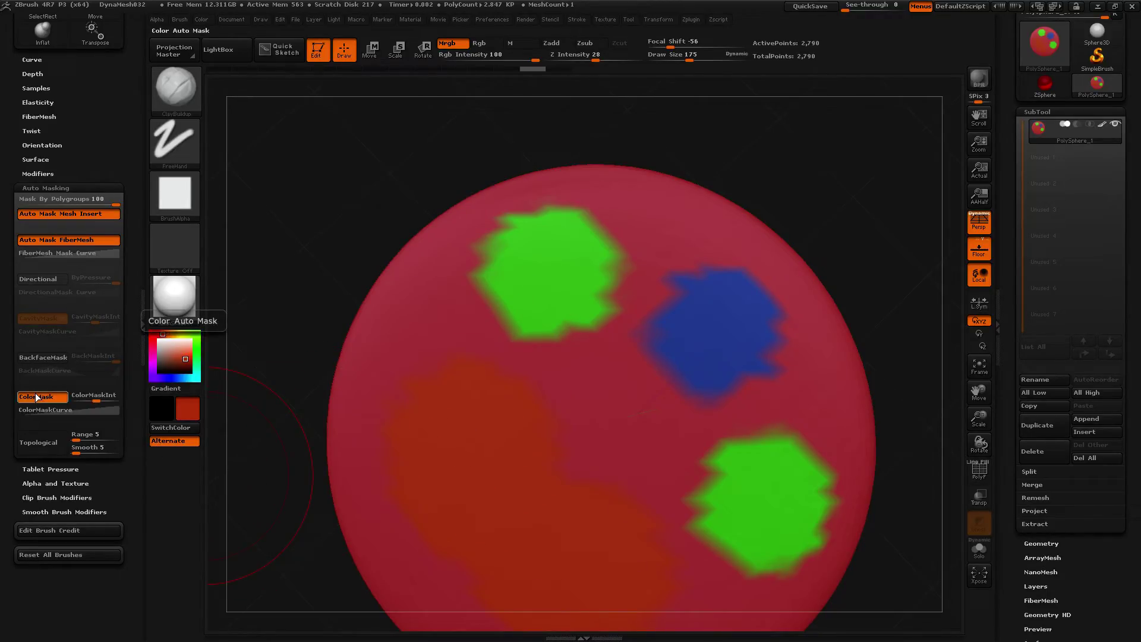
left_click_drag(252, 237, 311, 489, "alt")
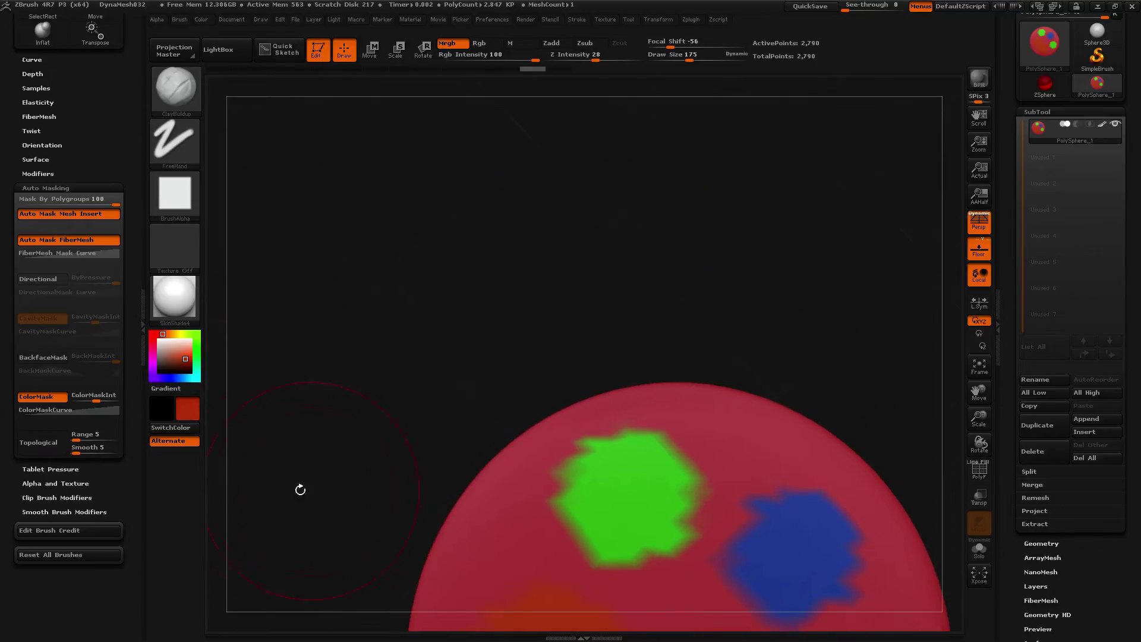
key("ctrl")
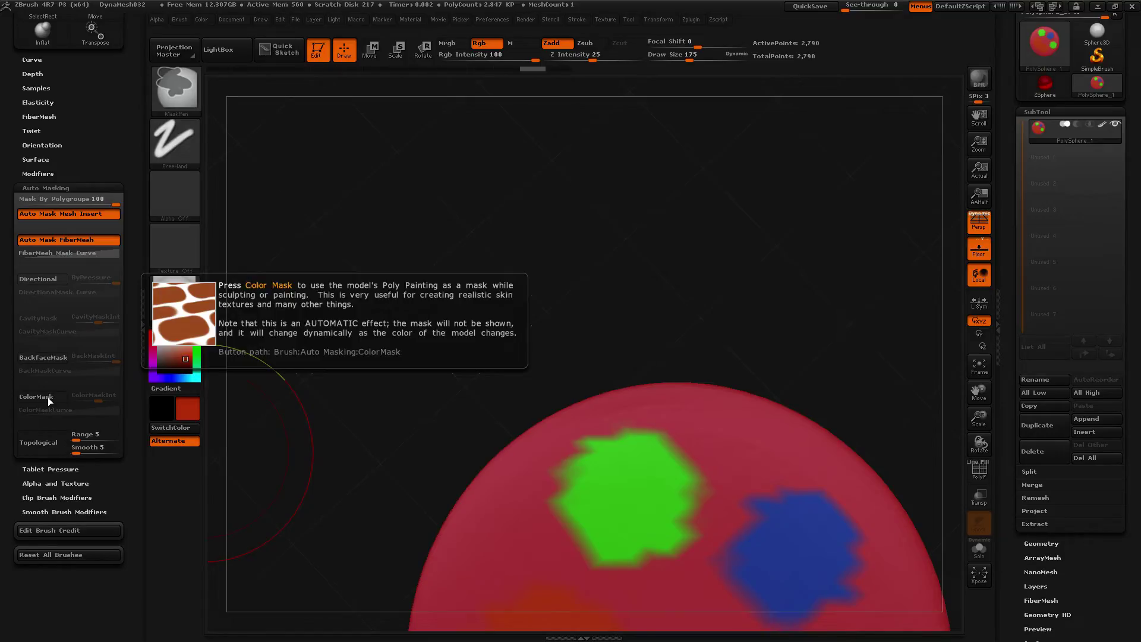
left_click(48, 397)
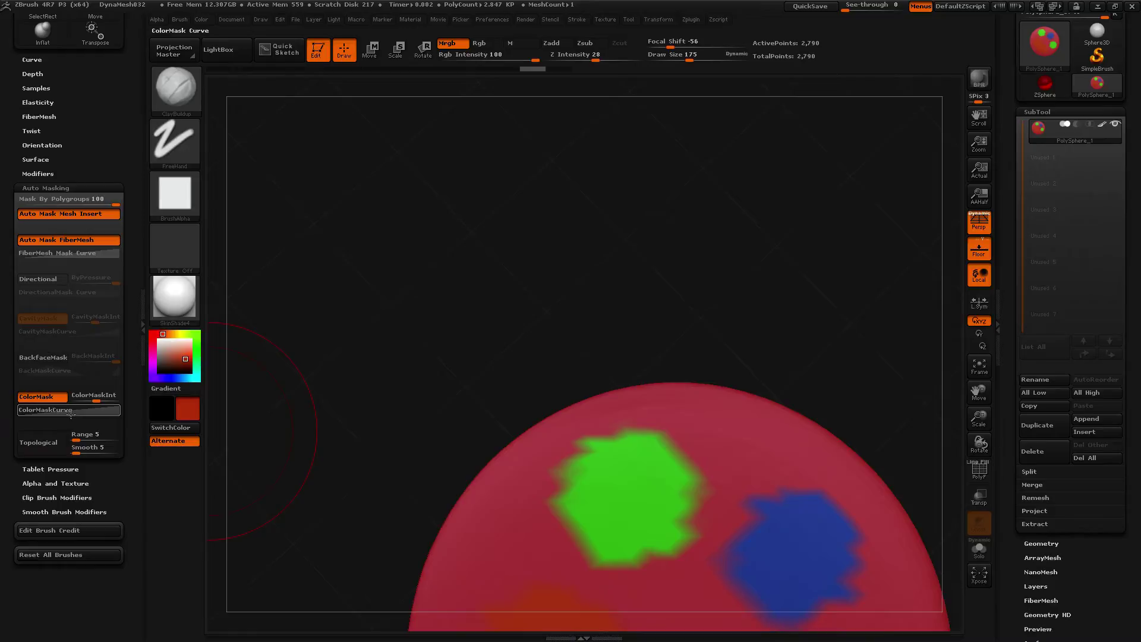
left_click_drag(95, 397, 390, 367)
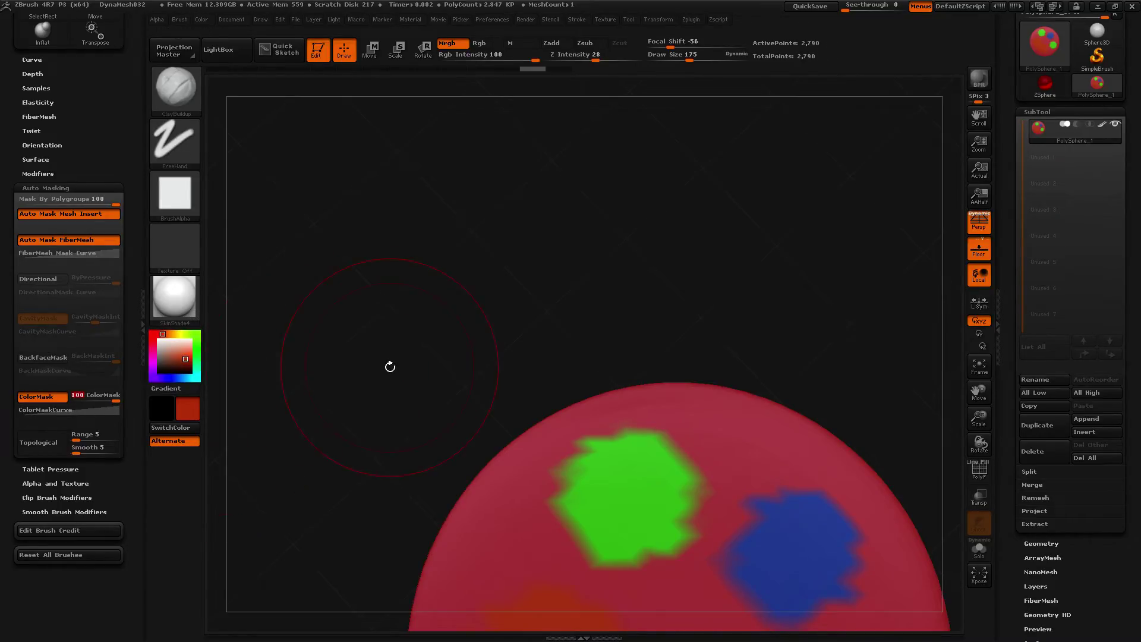
Turn on Zadd, turn off Mrgb, and test a clay stroke on a green patch before undoing it
left_click_drag(442, 395, 408, 331)
key("super")
key("Escape")
left_click(557, 45)
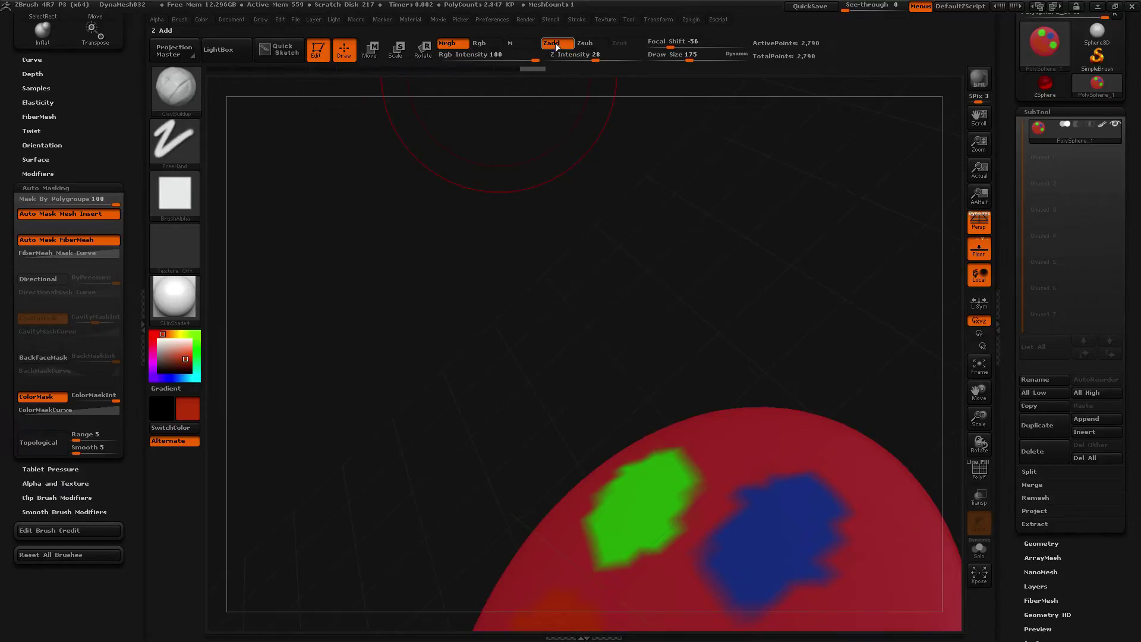
left_click_drag(468, 99, 297, 311)
left_click(447, 43)
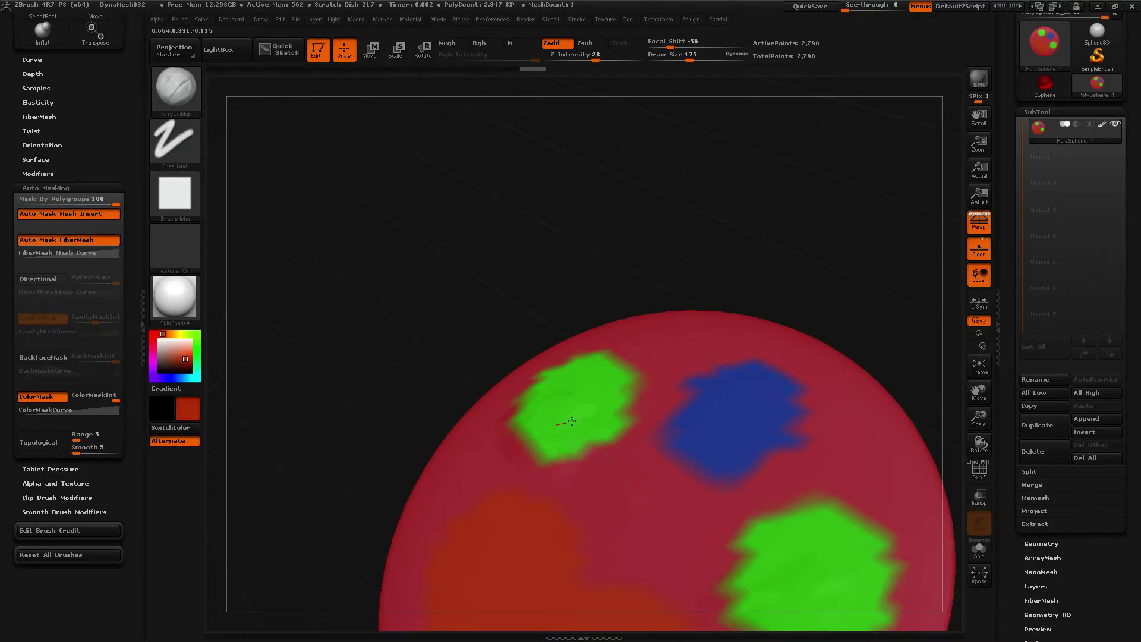
left_click_drag(517, 414, 620, 377)
key("ctrl+z")
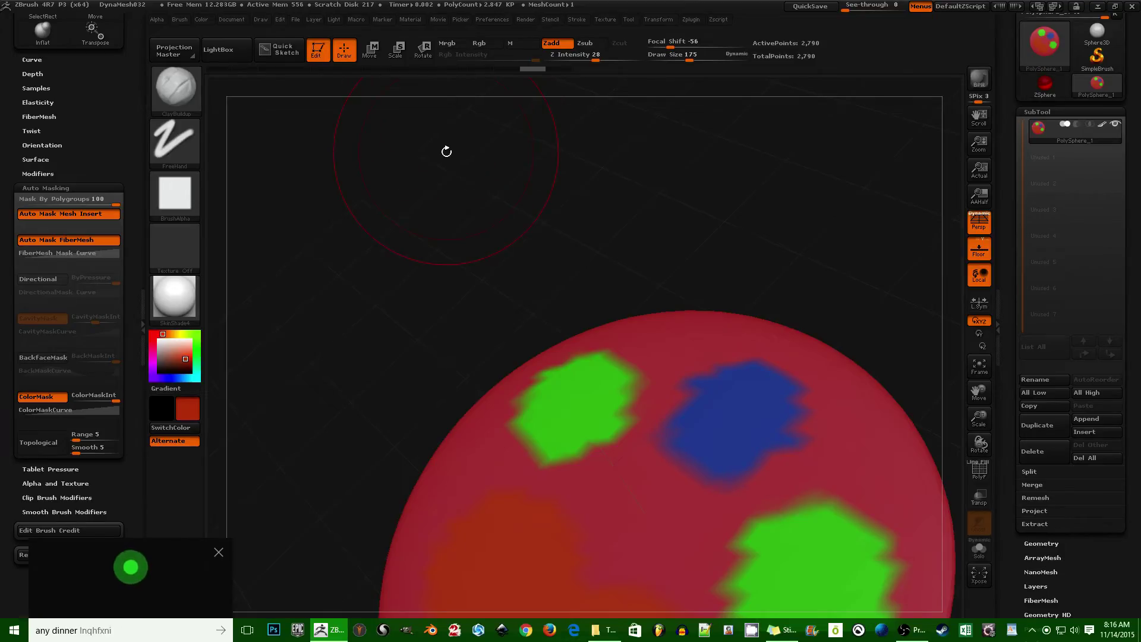
left_click(219, 552)
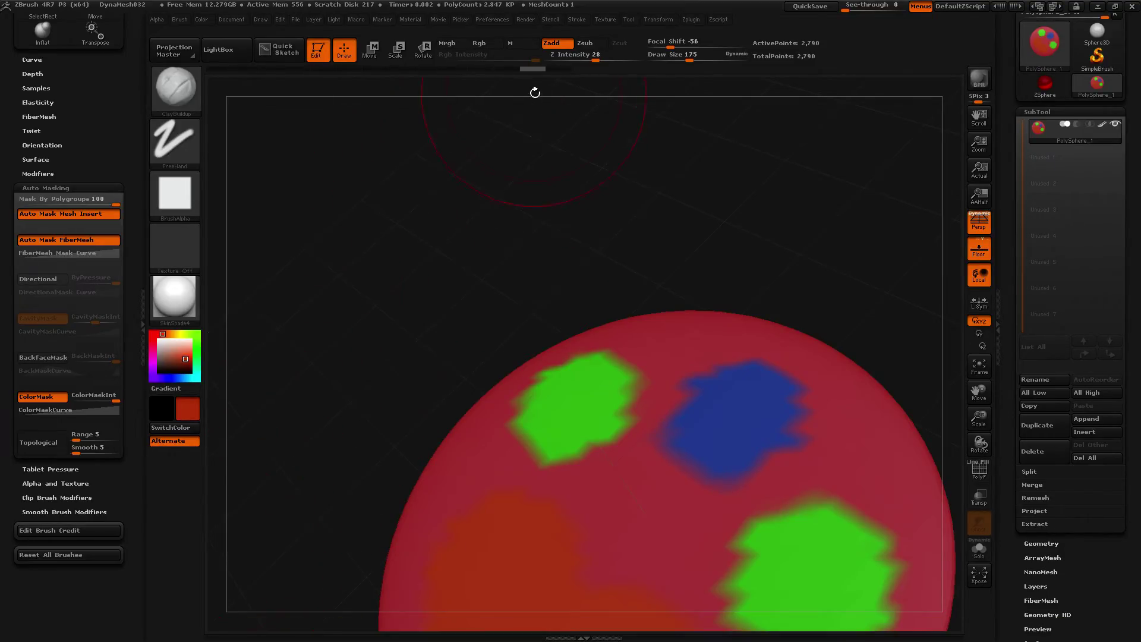
Turn Mrgb back on, test colored clay strokes over the green patches and undo them
left_click(453, 45)
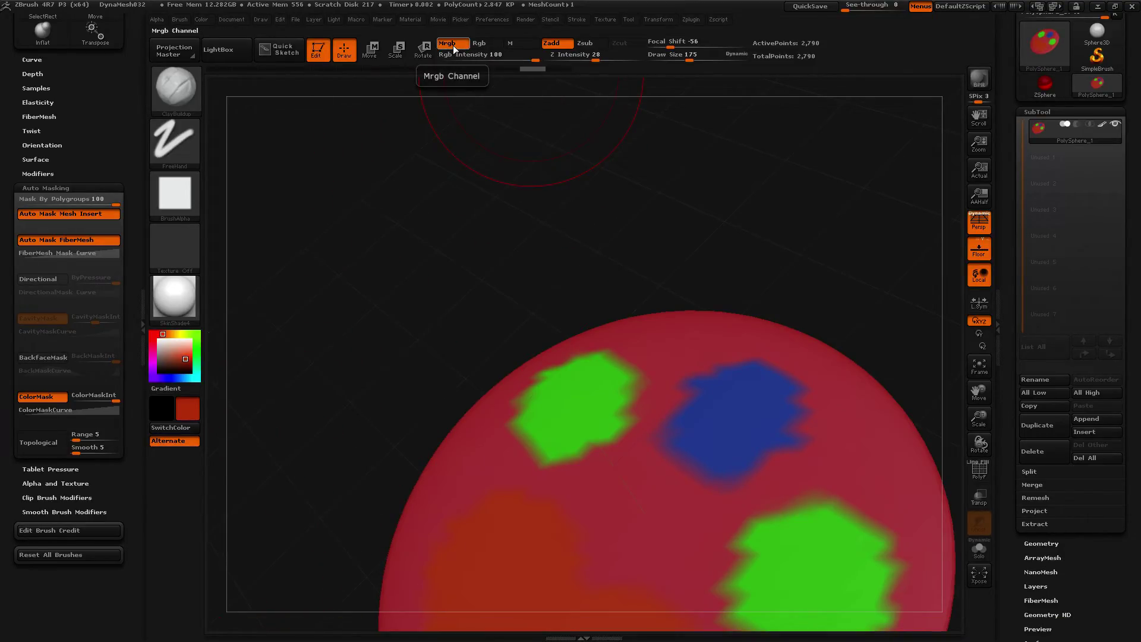
mouse_move(569, 423)
left_mouse_down()
mouse_move(585, 416)
mouse_move(568, 425)
mouse_move(580, 398)
left_mouse_up()
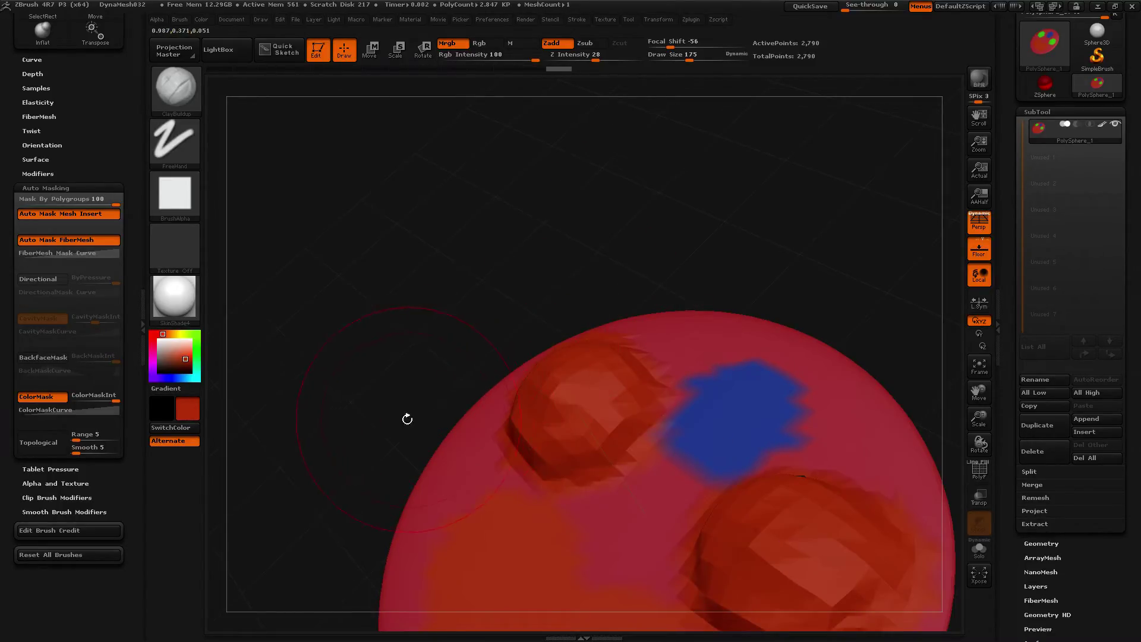
key("ctrl+z")
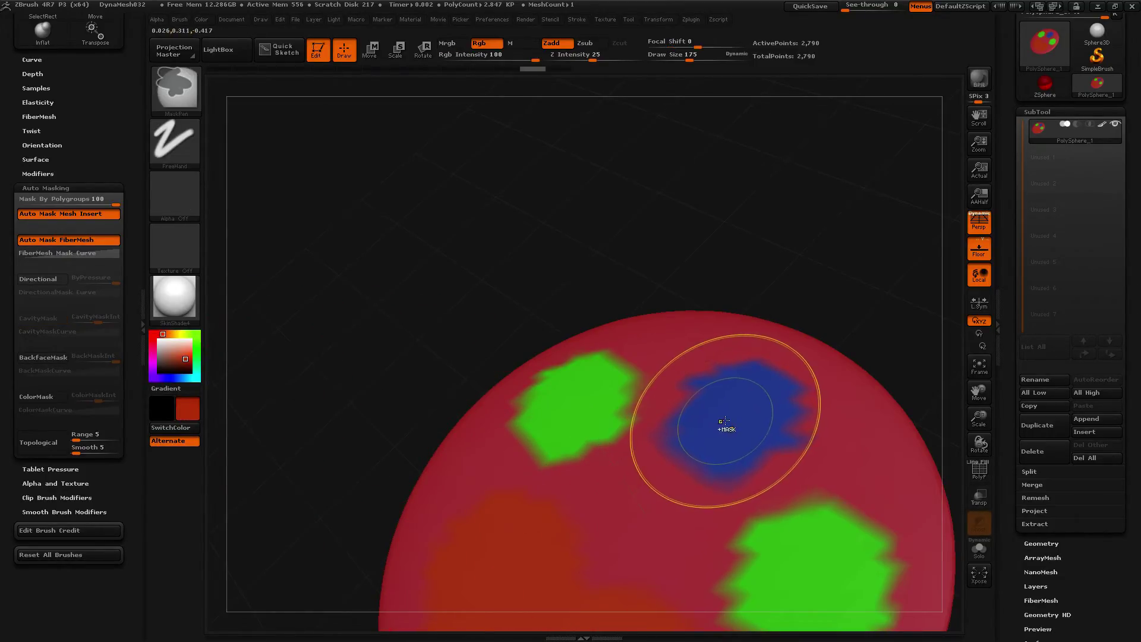
Mask the blue patch and clear the mask, then test a clay stroke over that patch and undo it
left_click_drag(725, 420, 731, 416, "ctrl")
left_click_drag(769, 246, 767, 287, "ctrl")
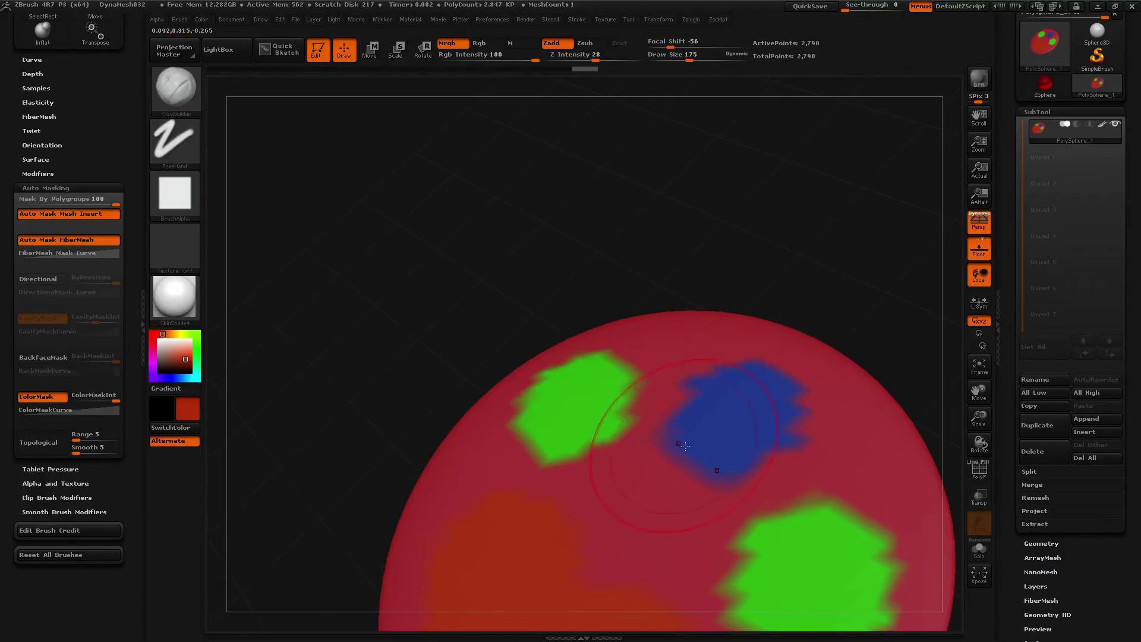
left_click_drag(710, 438, 724, 389)
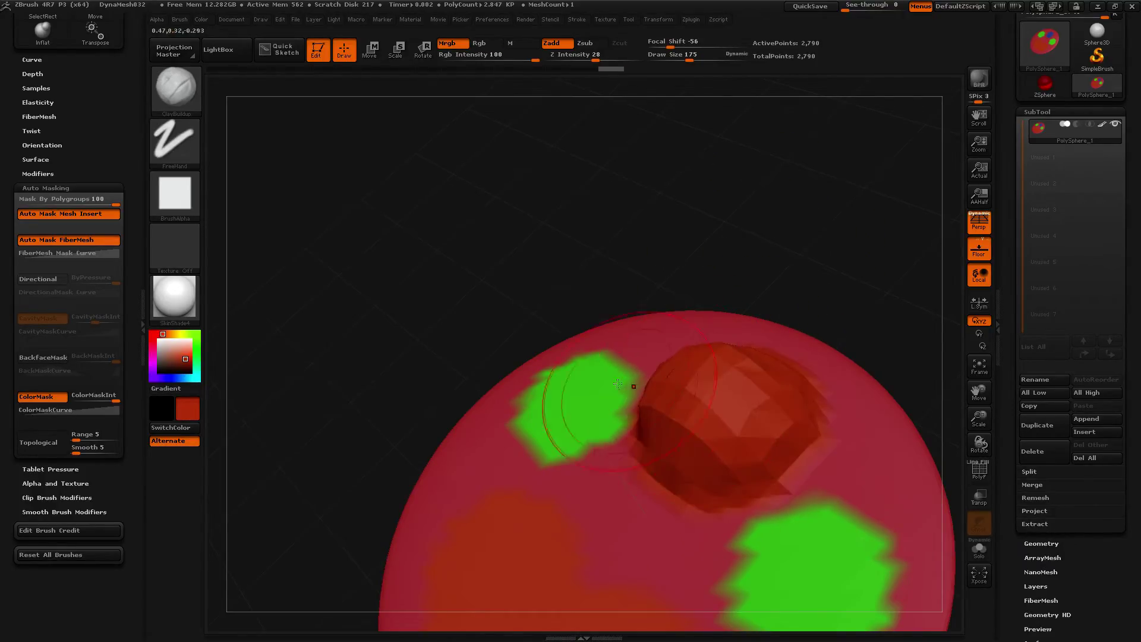
key("ctrl+z")
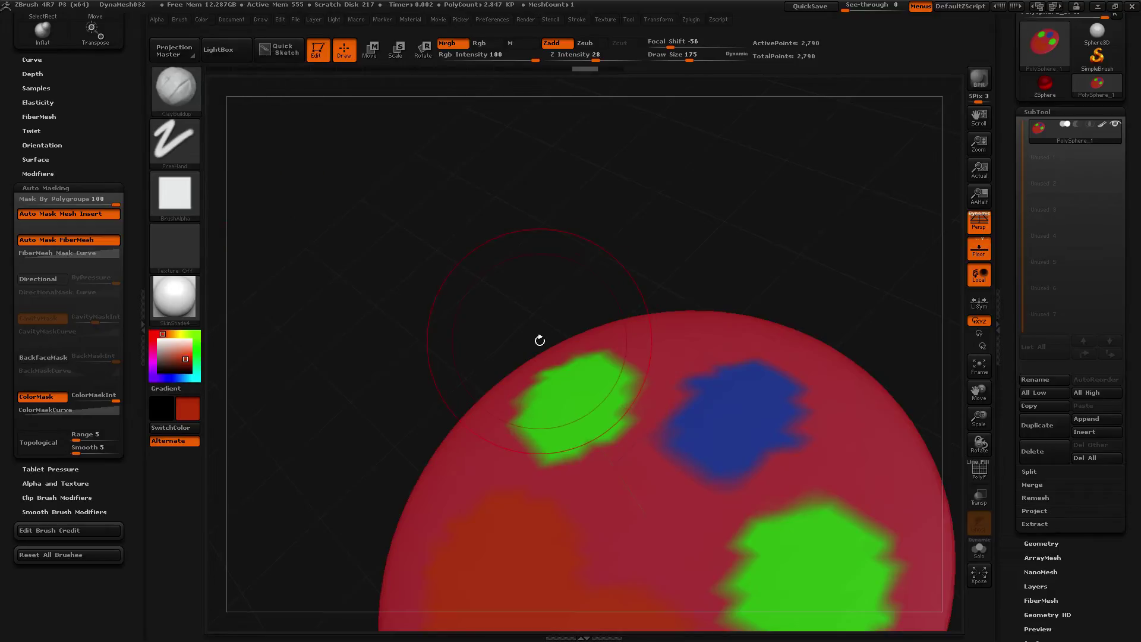
Set ColorMaskInt to -100 and build up a red clay mound over the blue patch
left_click_drag(104, 392, 85, 395)
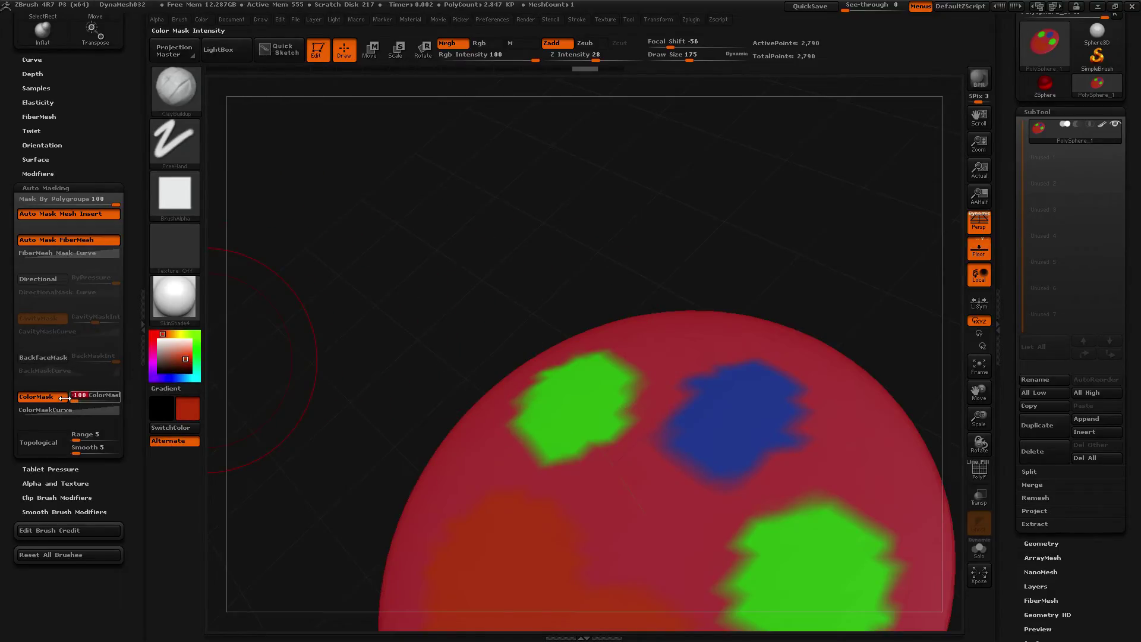
left_click(738, 433)
left_click_drag(739, 433, 716, 410)
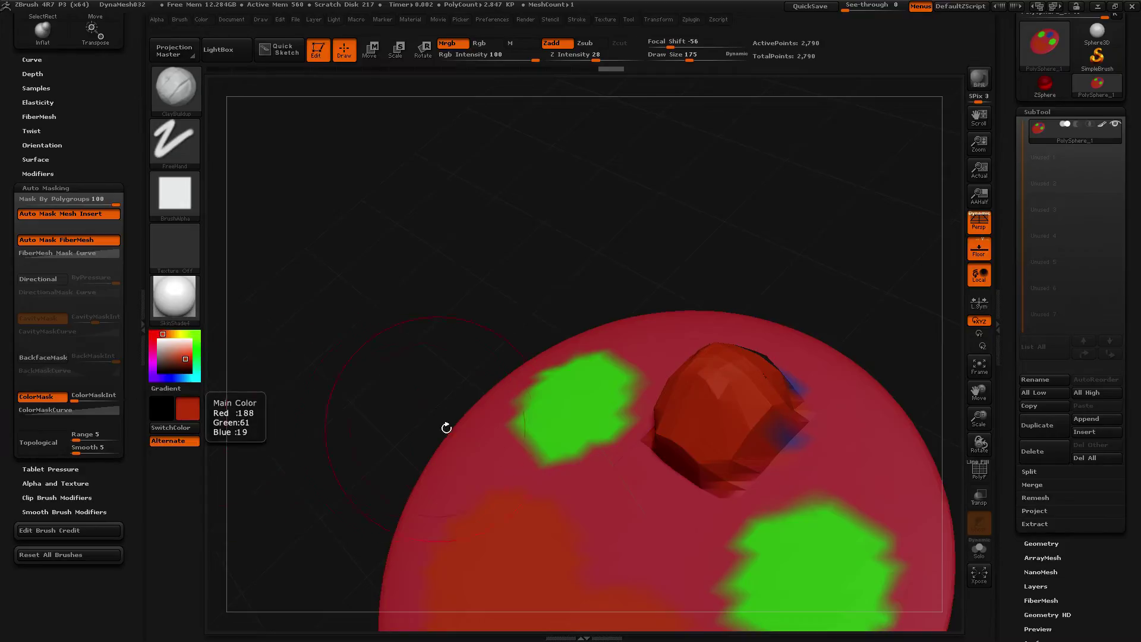
Switch the brush color to dark reddish brown, expand ColorMaskCurve and build up clay over the orange-red patch
left_click_drag(166, 348, 167, 362)
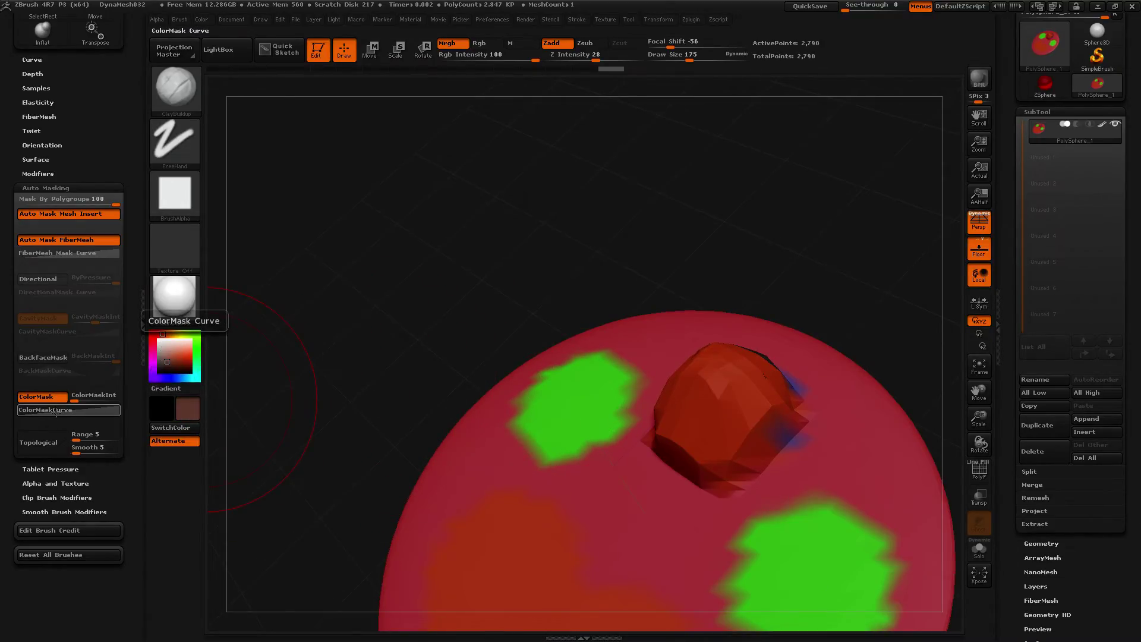
left_click(56, 410)
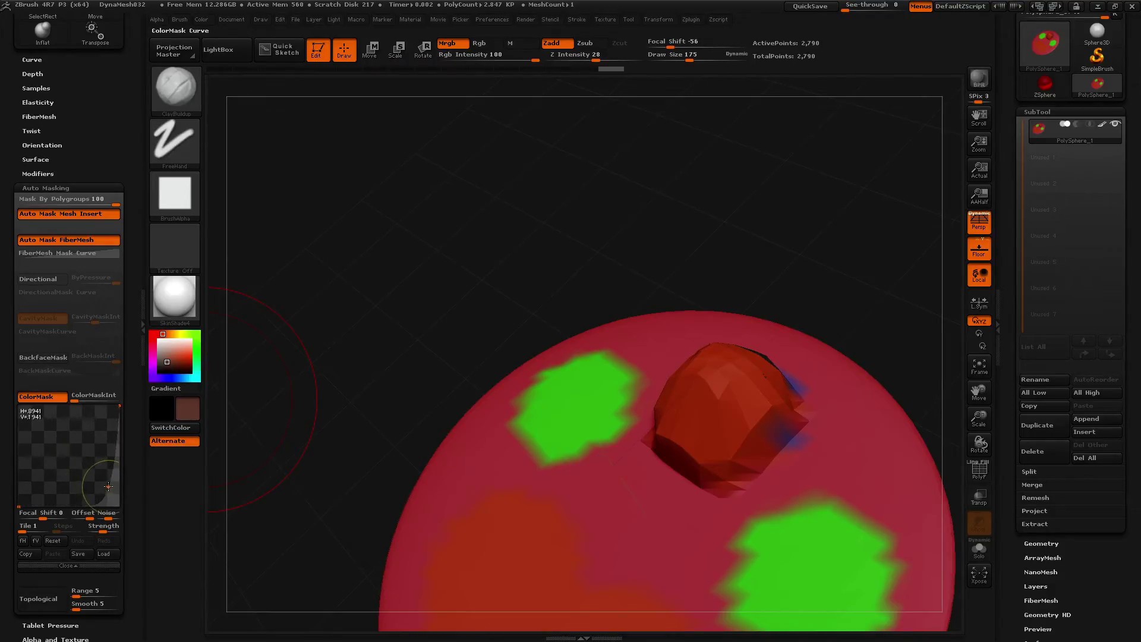
left_click_drag(349, 422, 346, 178, "alt")
mouse_move(604, 439)
left_mouse_down()
mouse_move(655, 397)
mouse_move(540, 415)
mouse_move(496, 389)
mouse_move(515, 369)
mouse_move(442, 434)
mouse_move(579, 491)
mouse_move(636, 455)
mouse_move(628, 517)
mouse_move(653, 475)
mouse_move(683, 469)
mouse_move(642, 505)
mouse_move(650, 548)
mouse_move(567, 531)
mouse_move(547, 500)
mouse_move(636, 461)
mouse_move(692, 395)
mouse_move(505, 339)
mouse_move(494, 440)
mouse_move(476, 410)
mouse_move(702, 494)
mouse_move(624, 475)
mouse_move(702, 468)
mouse_move(595, 446)
left_mouse_up()
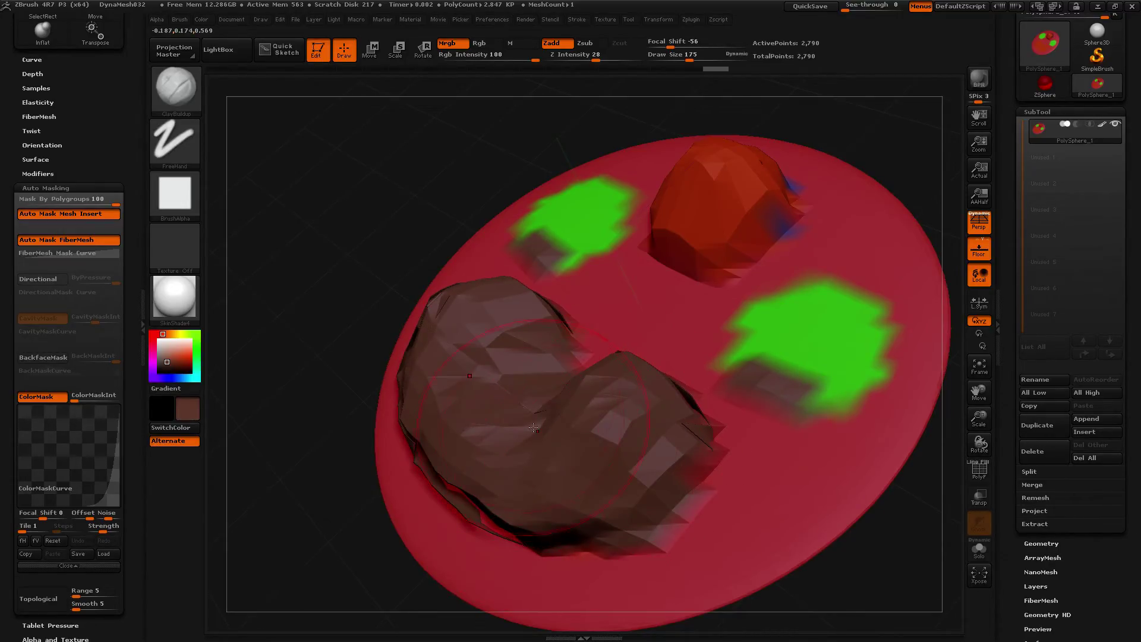
Undo the brown clay strokes over the orange-red patch and shift the ColorMaskCurve's lower point further toward the curve's end
left_click_drag(382, 611, 357, 535, "shift")
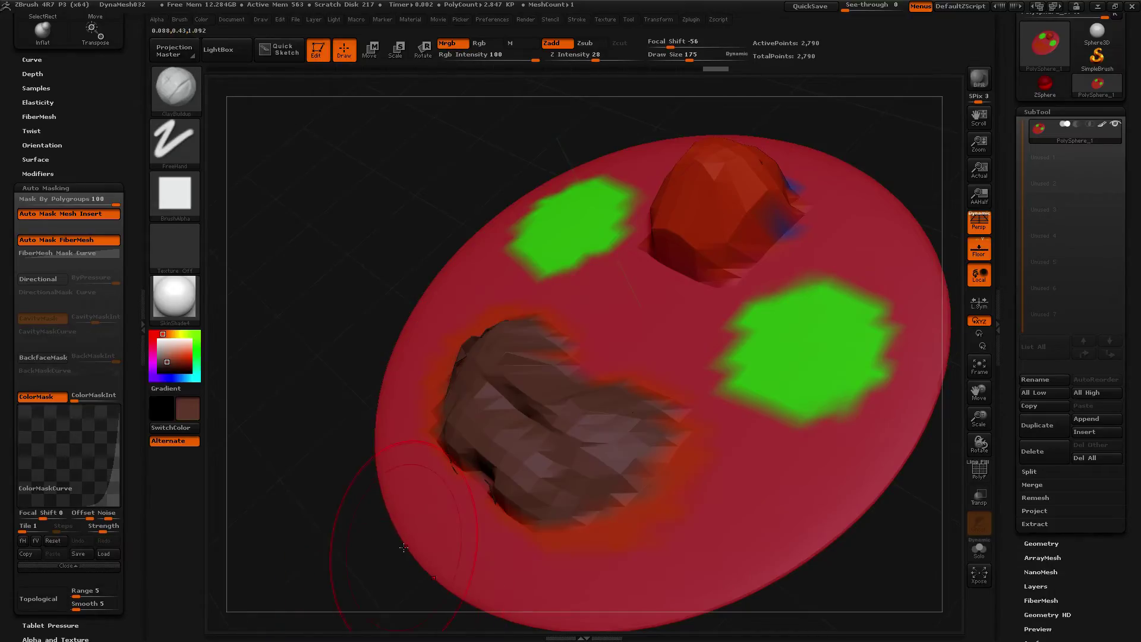
key("ctrl+z")
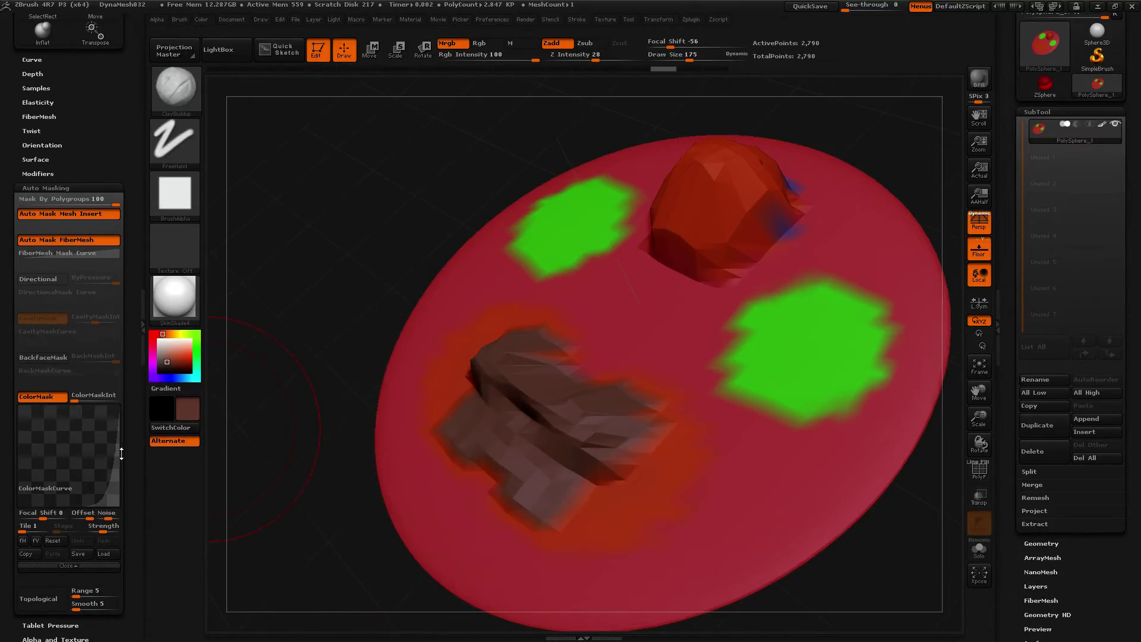
left_click_drag(106, 484, 113, 485)
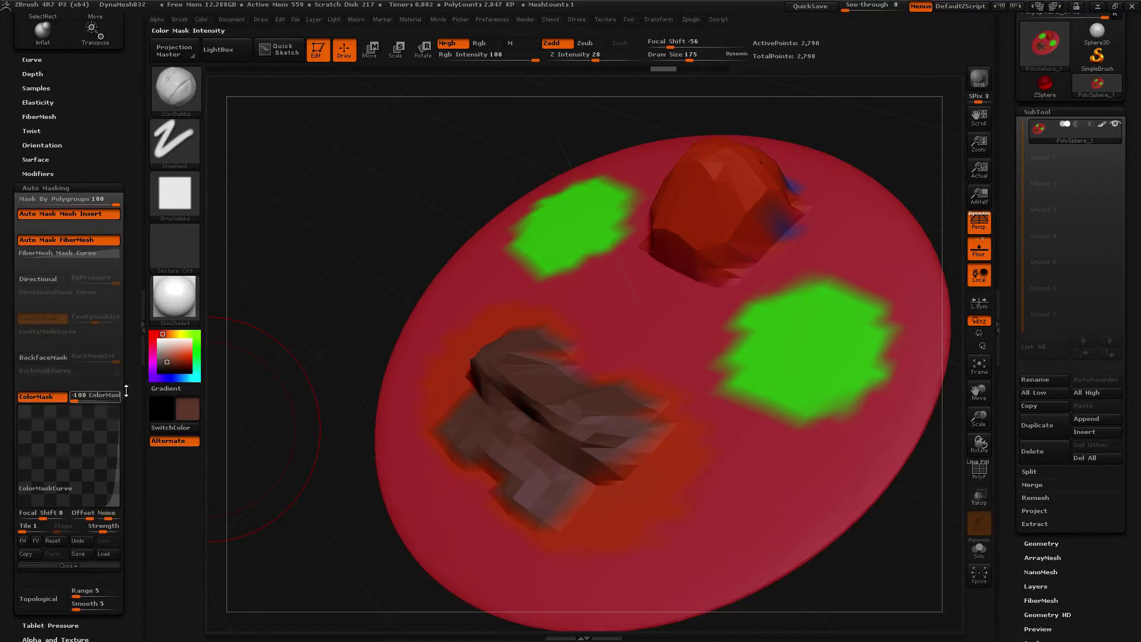
left_click_drag(468, 488, 485, 483, "shift")
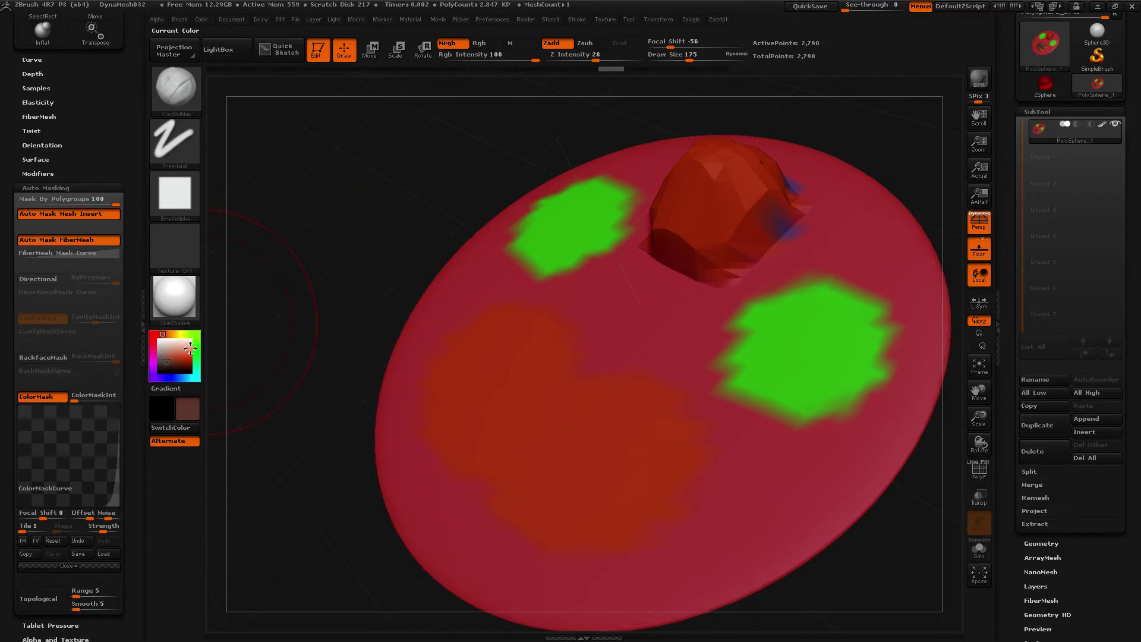
Switch the brush color to blue and build up clay over the orange-red, green and red-mound areas of the disc
left_click_drag(190, 352, 182, 378)
left_click(188, 360)
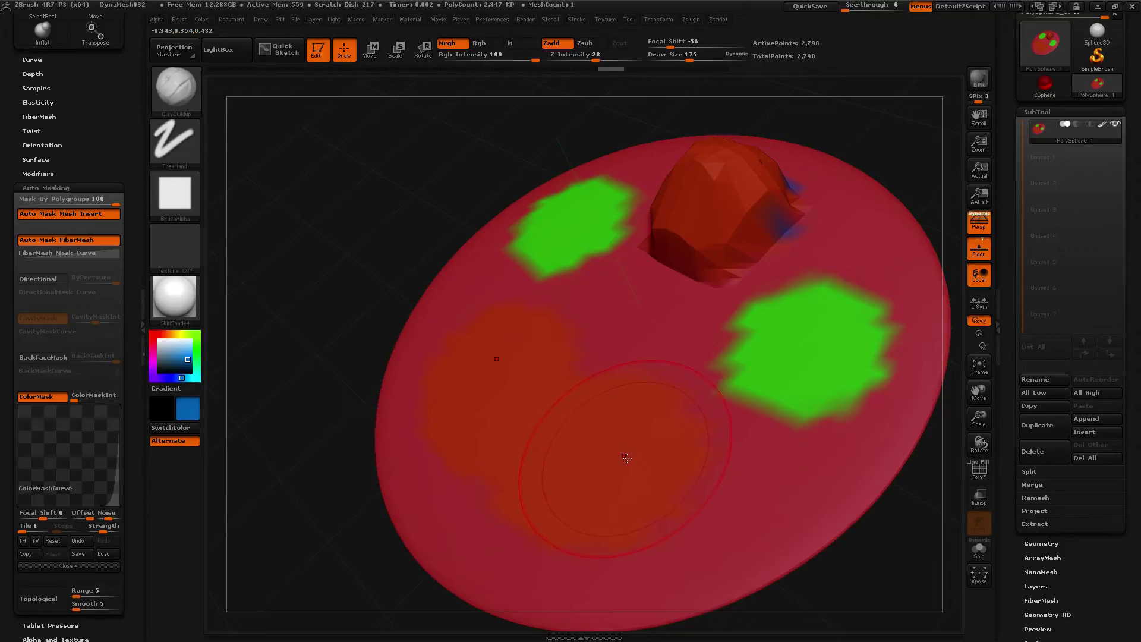
left_click_drag(655, 411, 617, 458)
left_click_drag(614, 364, 646, 366)
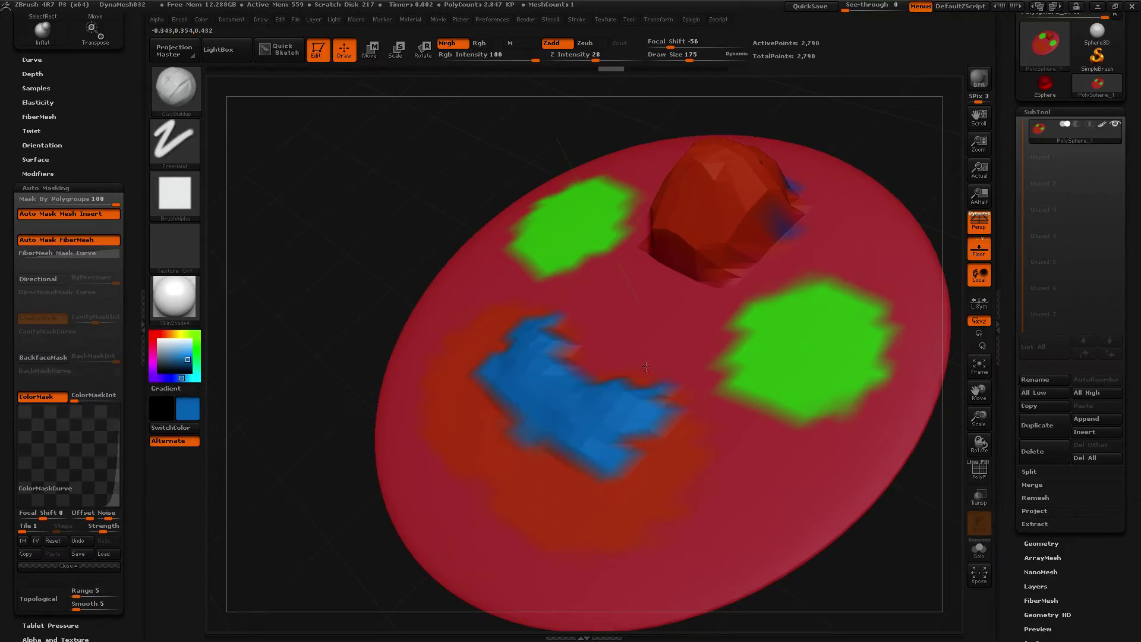
left_click_drag(608, 454, 598, 424)
mouse_move(545, 495)
left_mouse_down()
mouse_move(487, 475)
mouse_move(469, 452)
mouse_move(571, 416)
mouse_move(566, 369)
mouse_move(612, 419)
mouse_move(672, 455)
mouse_move(764, 371)
mouse_move(759, 327)
mouse_move(826, 362)
mouse_move(844, 357)
mouse_move(847, 309)
mouse_move(813, 307)
mouse_move(772, 190)
mouse_move(671, 202)
mouse_move(707, 149)
mouse_move(722, 157)
left_mouse_up()
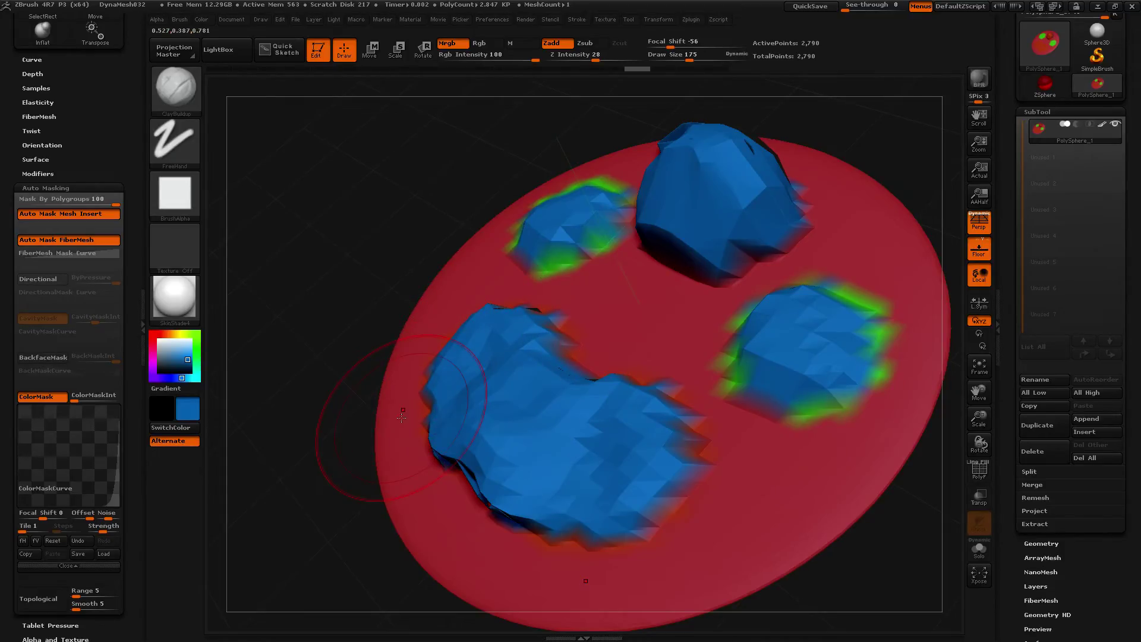
Step back through the history to the unpainted high-density disc and fill the whole object with the current blue
key("ctrl+z")
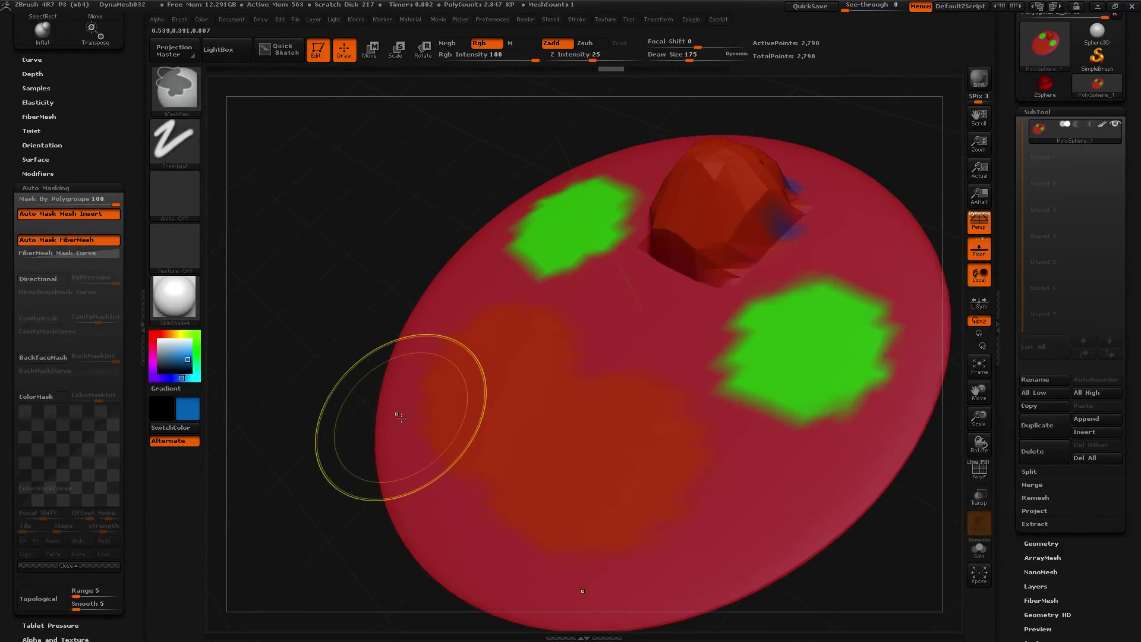
key("ctrl+z")
key("ctrl+z")
key("ctrl+z")
key("ctrl+z")
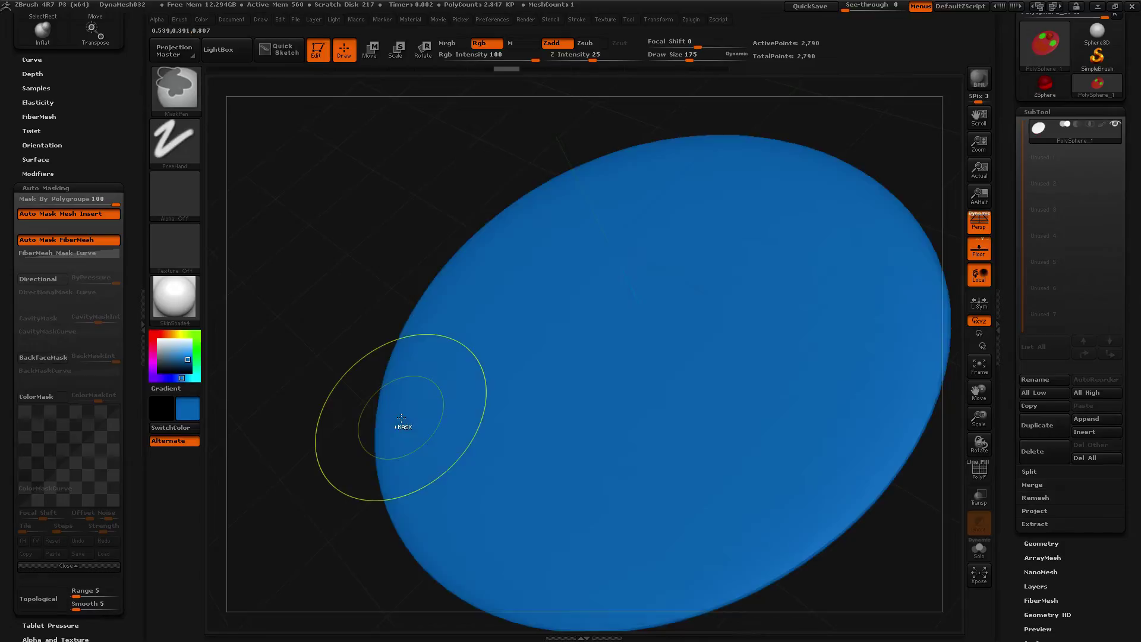
key("ctrl+shift+z")
key("ctrl+shift+z")
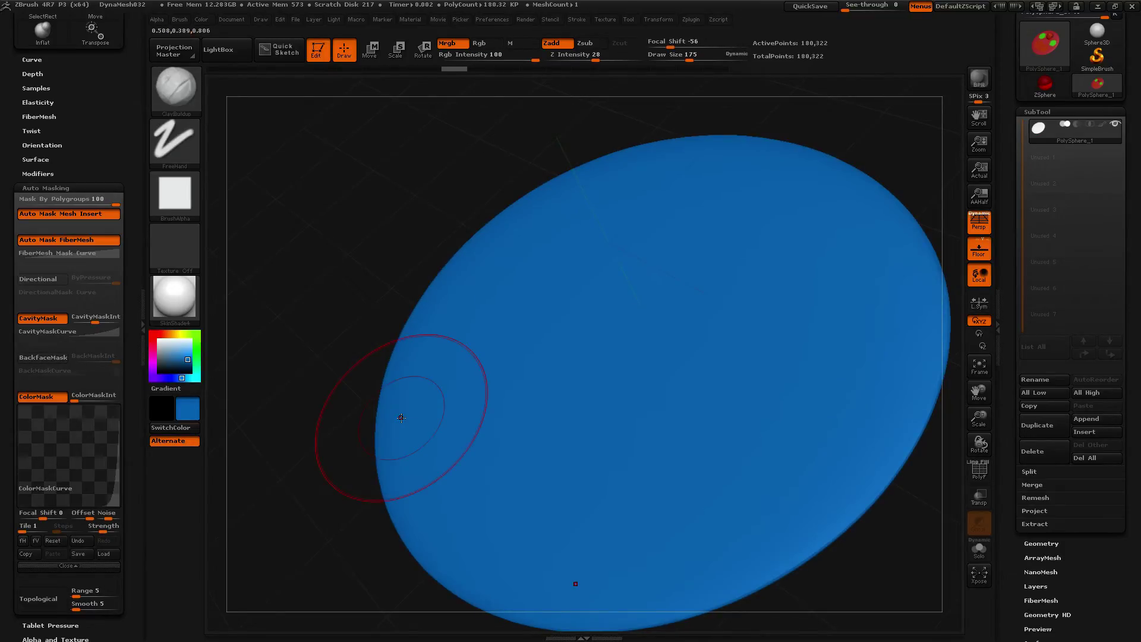
left_click(198, 19)
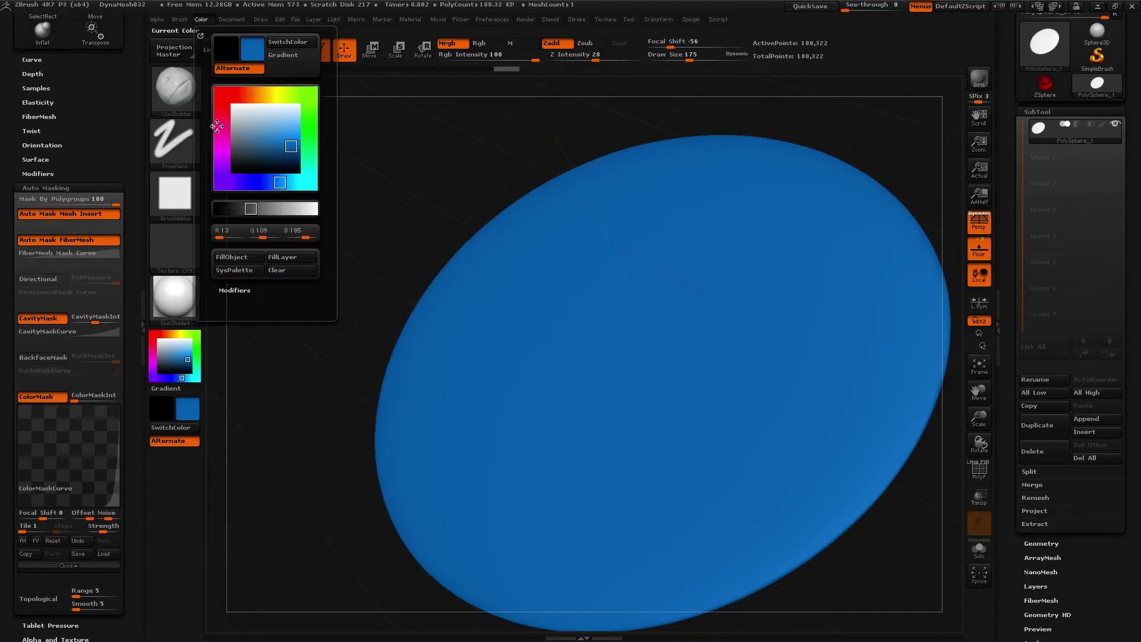
left_click(231, 257)
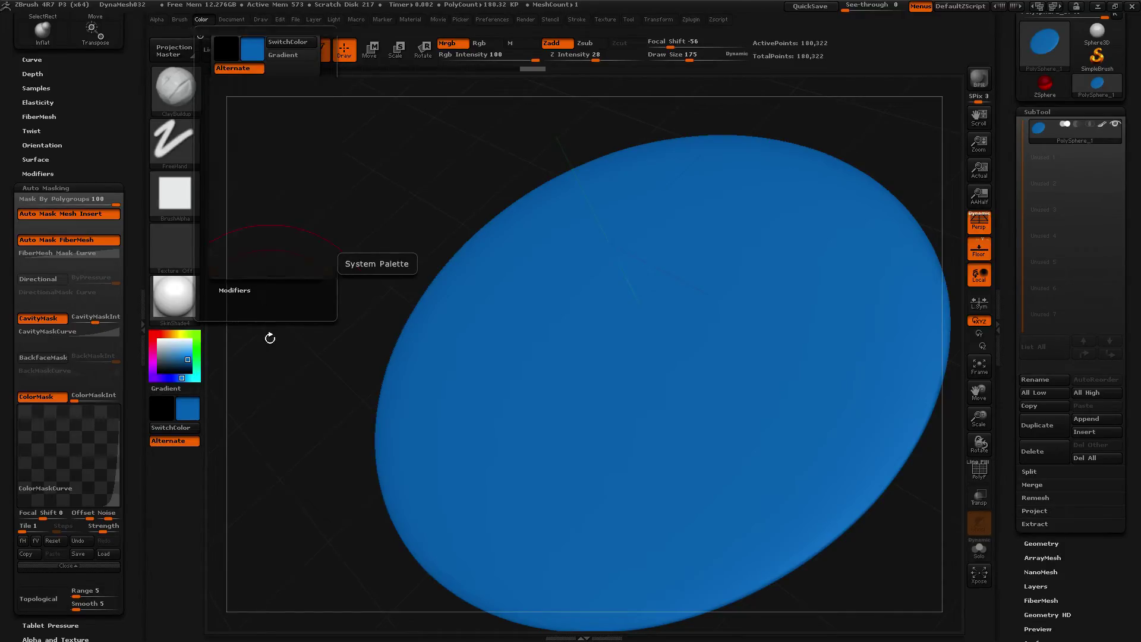
left_click(195, 334)
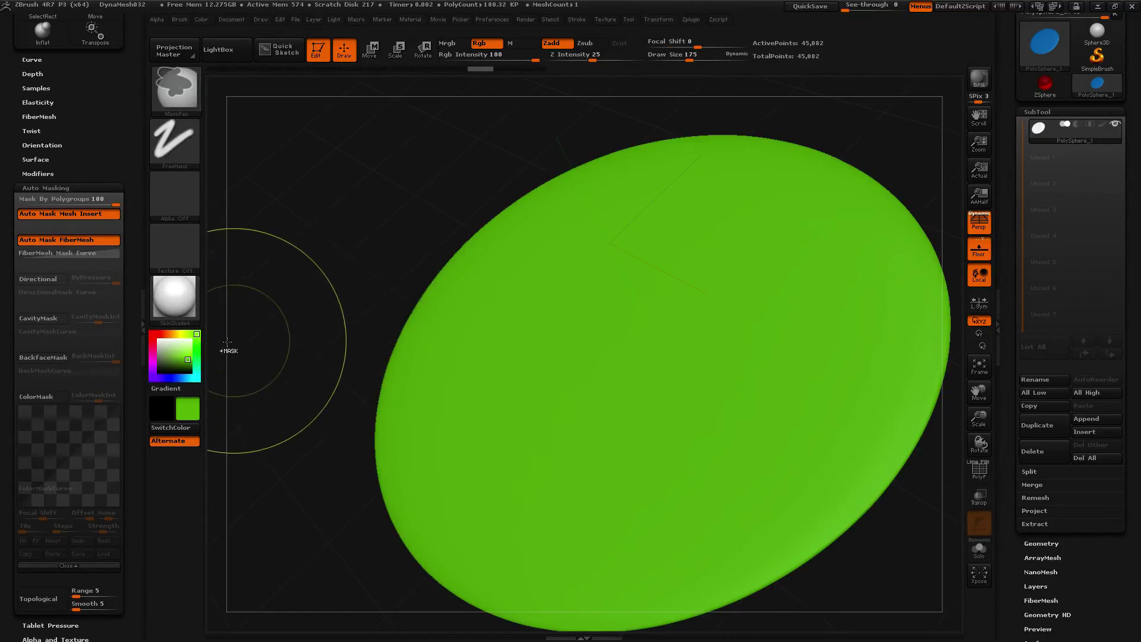
key("ctrl+z")
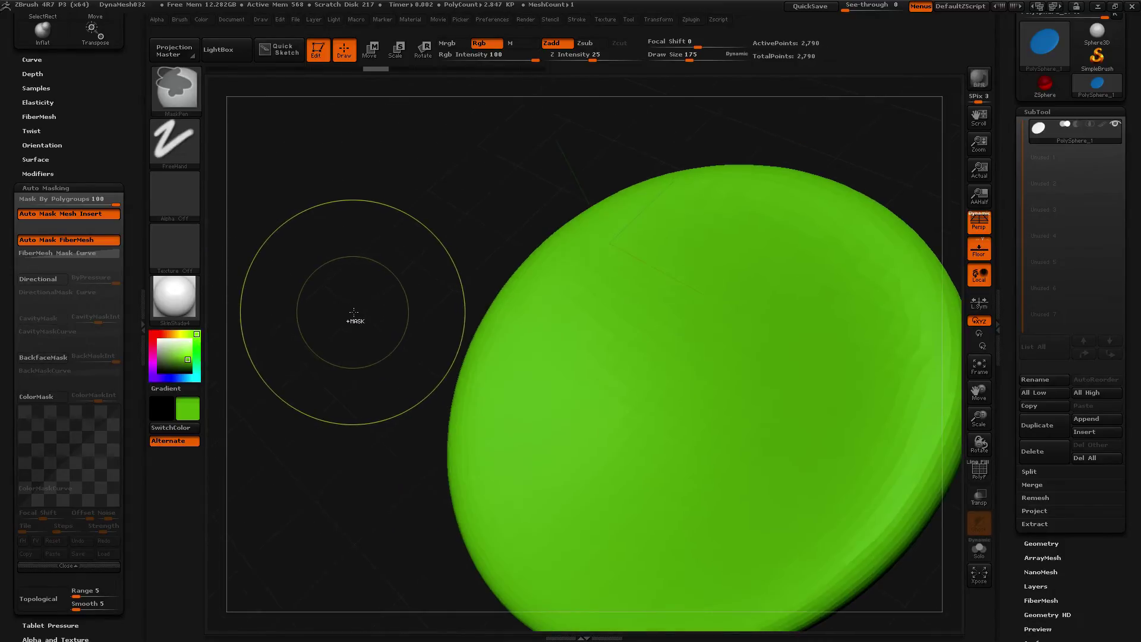
key("ctrl+shift")
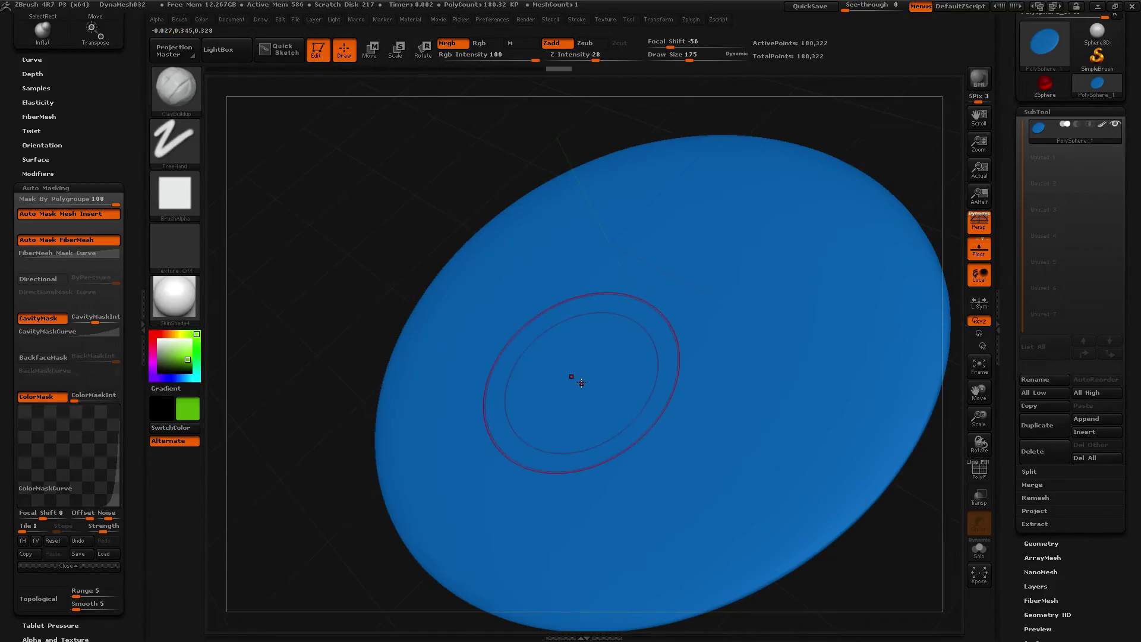
Set the brush color to red, turn off ColorMask, and test clay strokes on the blue disc, undoing each one
left_click(161, 335)
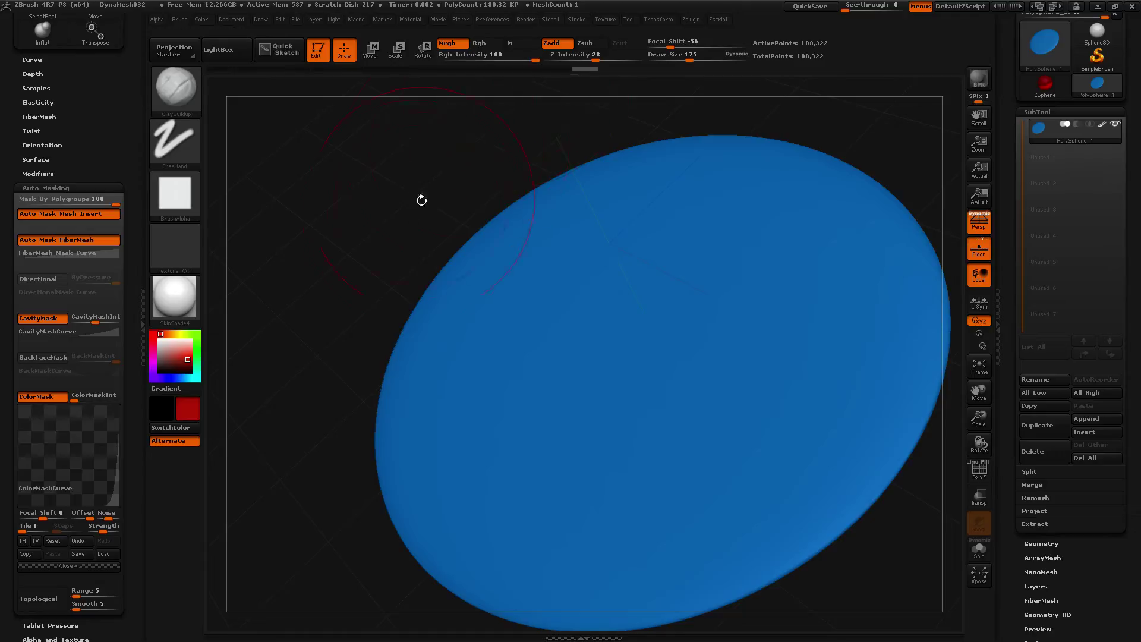
left_click(30, 400)
mouse_move(689, 289)
left_mouse_down()
mouse_move(529, 342)
mouse_move(551, 266)
left_mouse_up()
key("ctrl+z")
mouse_move(676, 224)
left_mouse_down()
mouse_move(713, 221)
mouse_move(680, 230)
mouse_move(699, 205)
mouse_move(666, 244)
left_mouse_up()
key("ctrl+z")
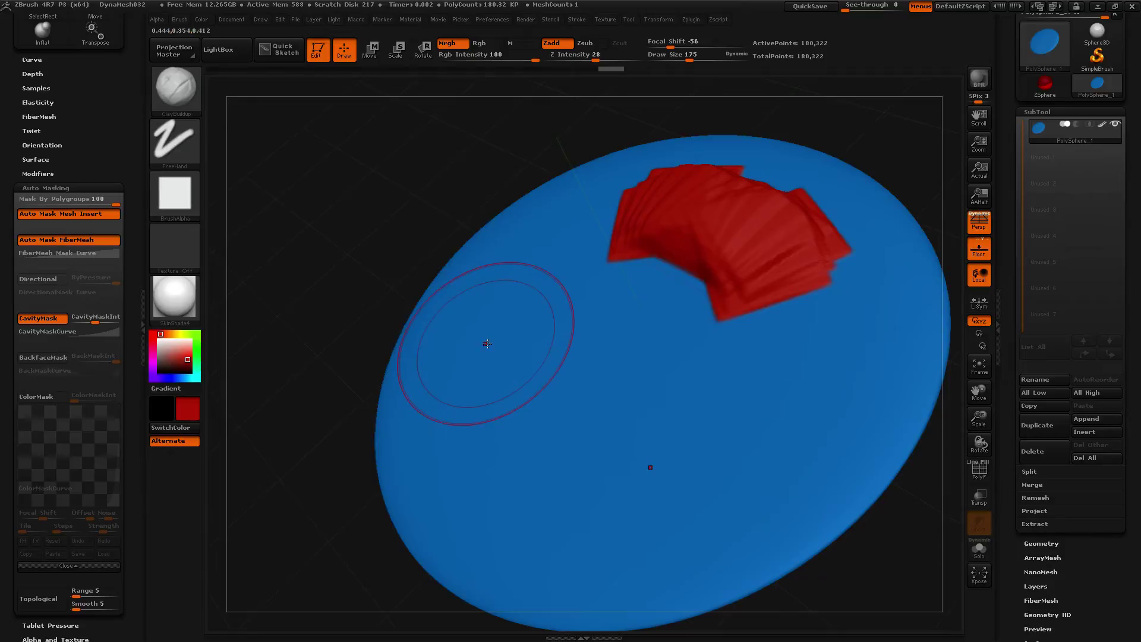
key("ctrl+z")
Disable Zadd with Mrgb left on and paint a flat red patch near the disc's far edge
left_click(462, 44)
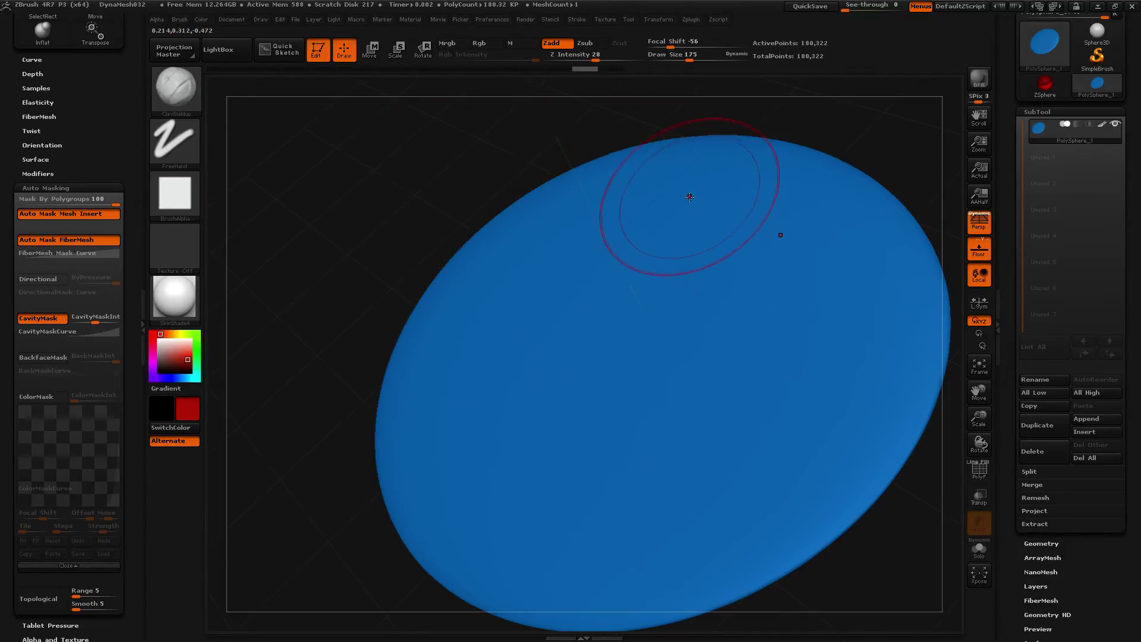
left_click(451, 44)
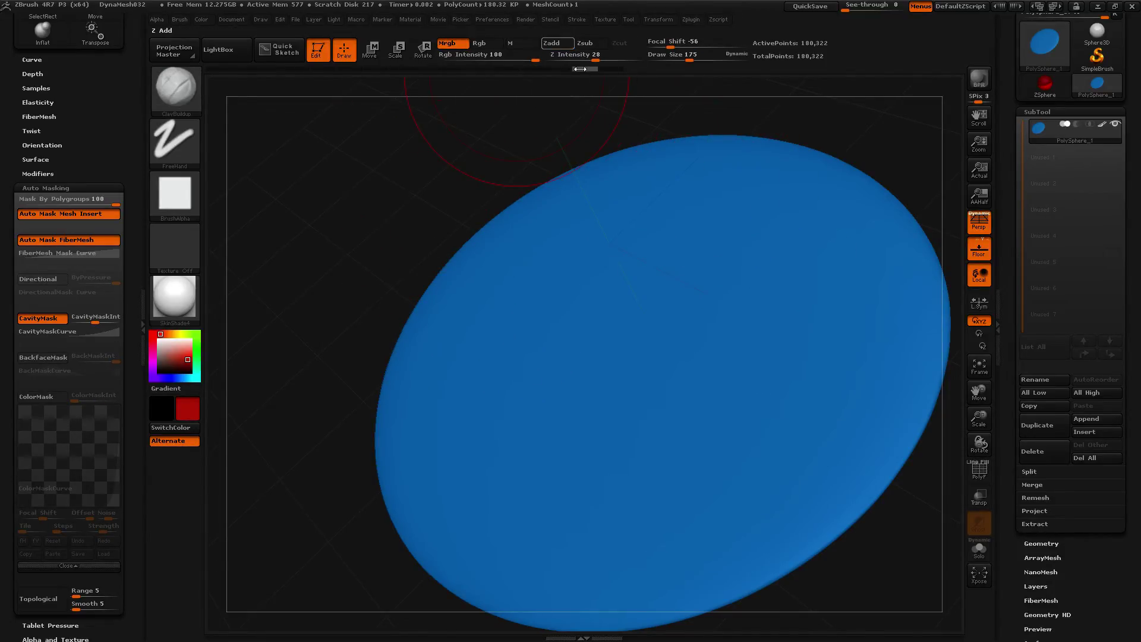
mouse_move(739, 211)
left_mouse_down()
mouse_move(767, 226)
mouse_move(666, 208)
mouse_move(792, 267)
left_mouse_up()
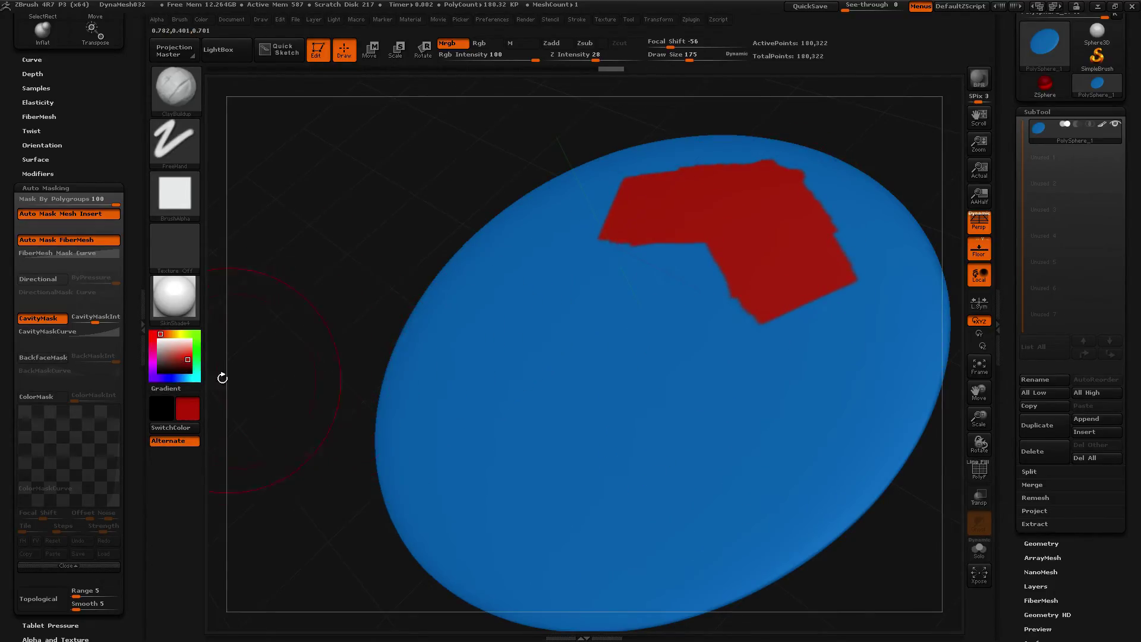
Paint two bright green patches and one dark purple patch on the blue disc without adding depth
left_click(194, 346)
mouse_move(486, 303)
left_mouse_down()
mouse_move(473, 318)
mouse_move(493, 297)
mouse_move(440, 363)
left_mouse_up()
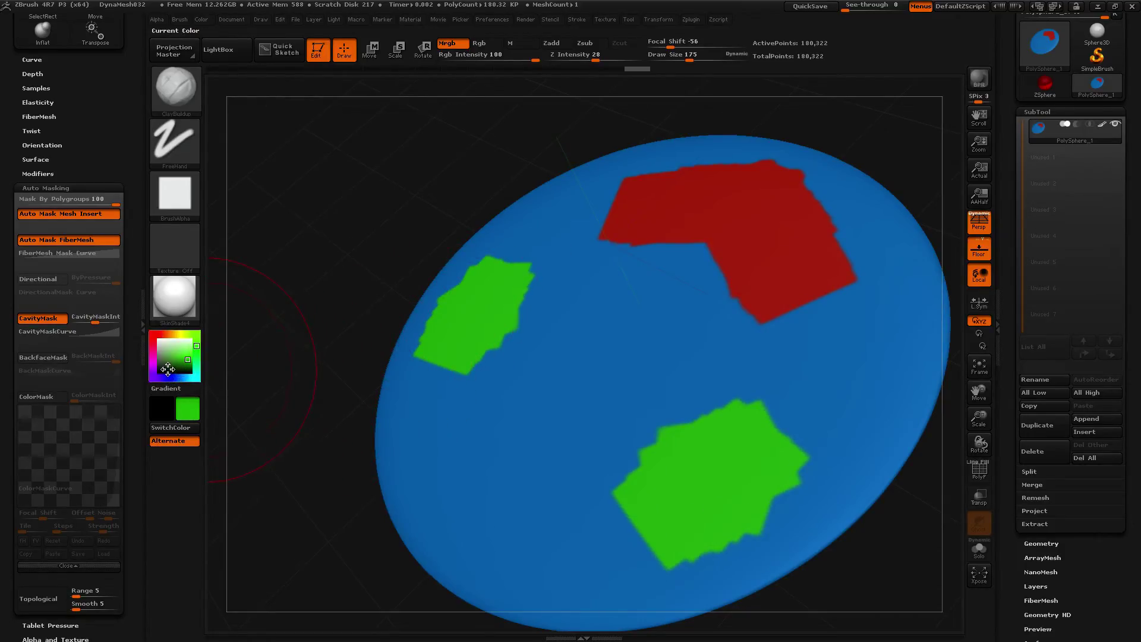
left_click(167, 364)
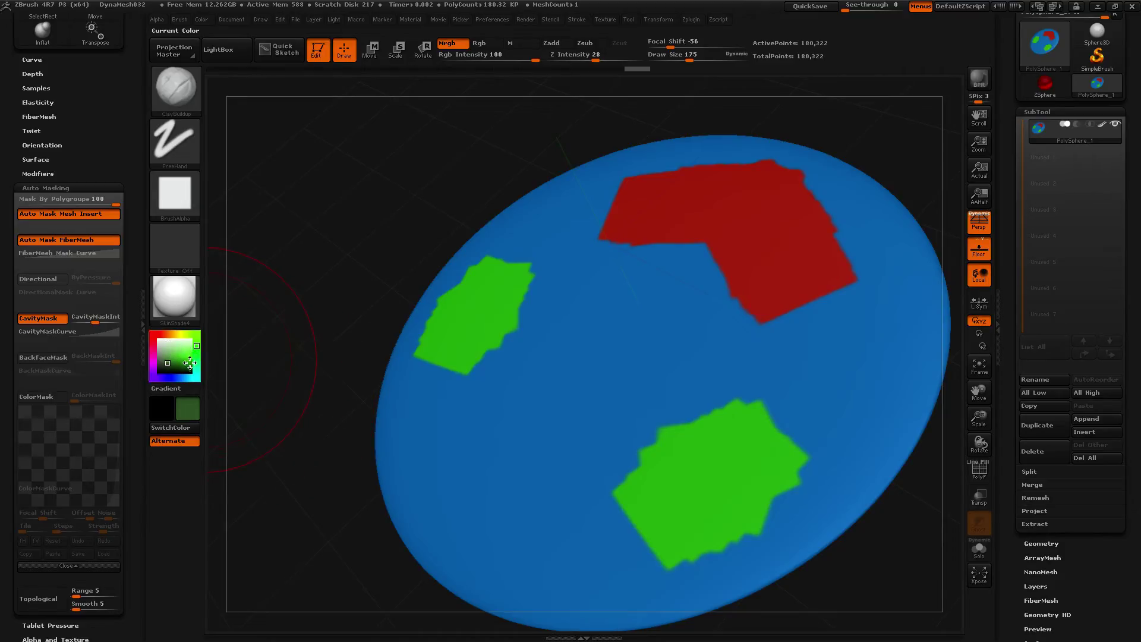
left_click(155, 374)
left_click_drag(453, 454, 497, 464)
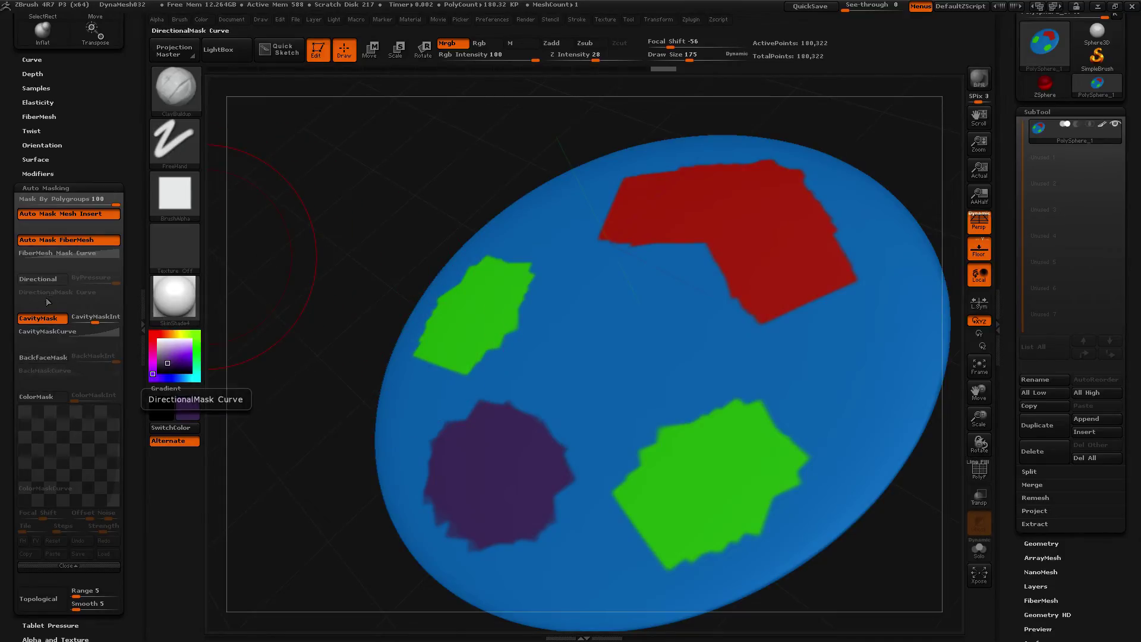
Turn ColorMask and Zadd on, set the brush color to light blue, and build up clay over both green patches
left_click(39, 396)
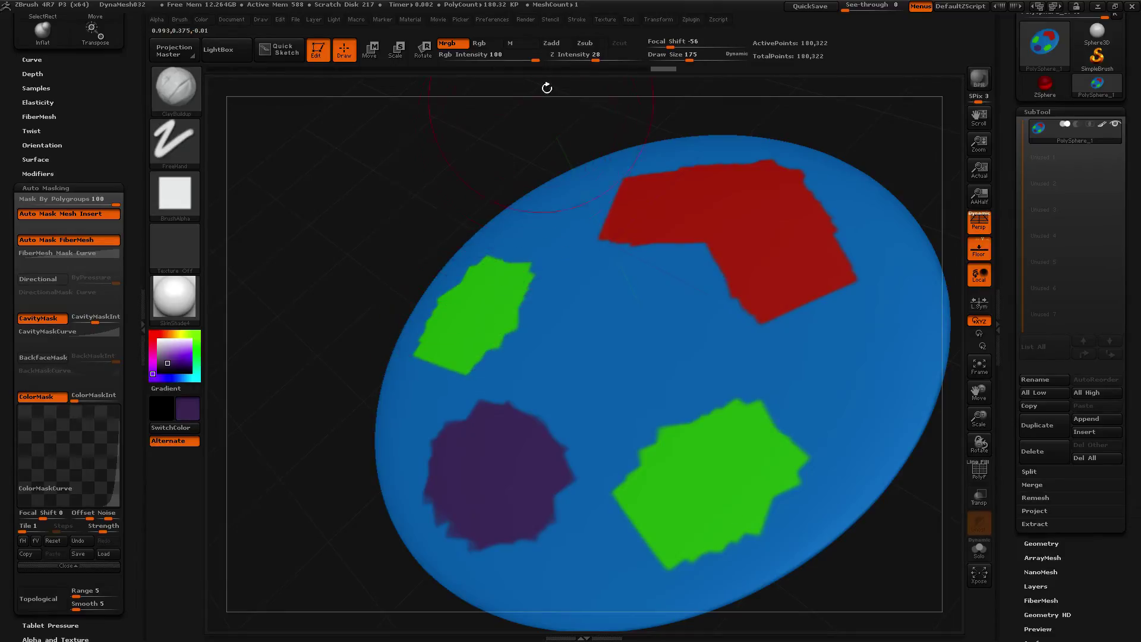
left_click(550, 41)
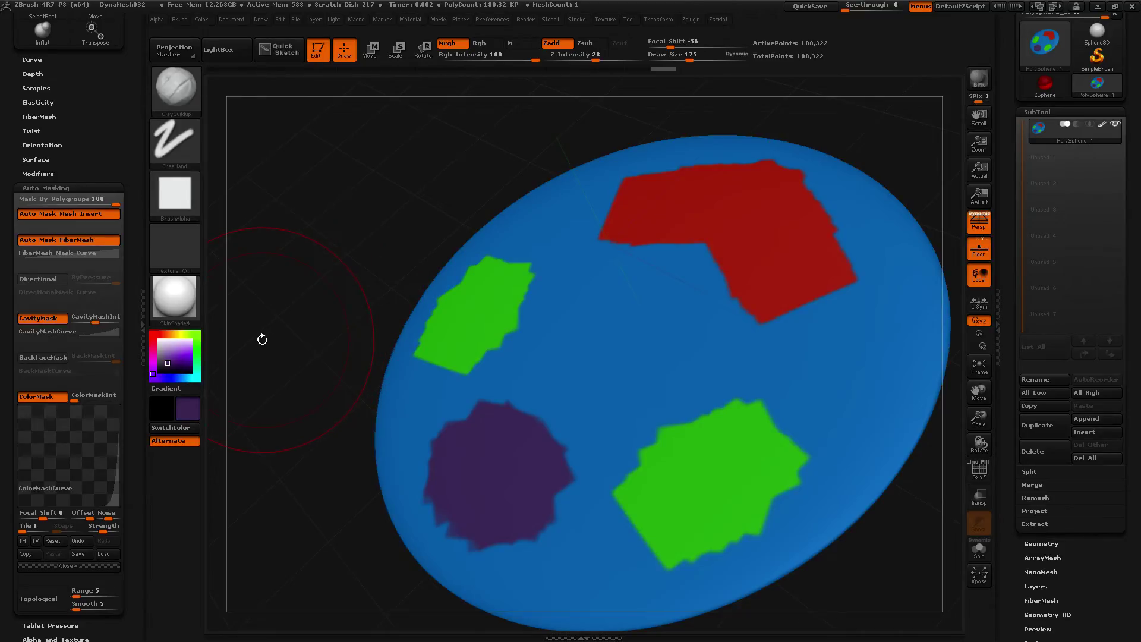
left_click(178, 378)
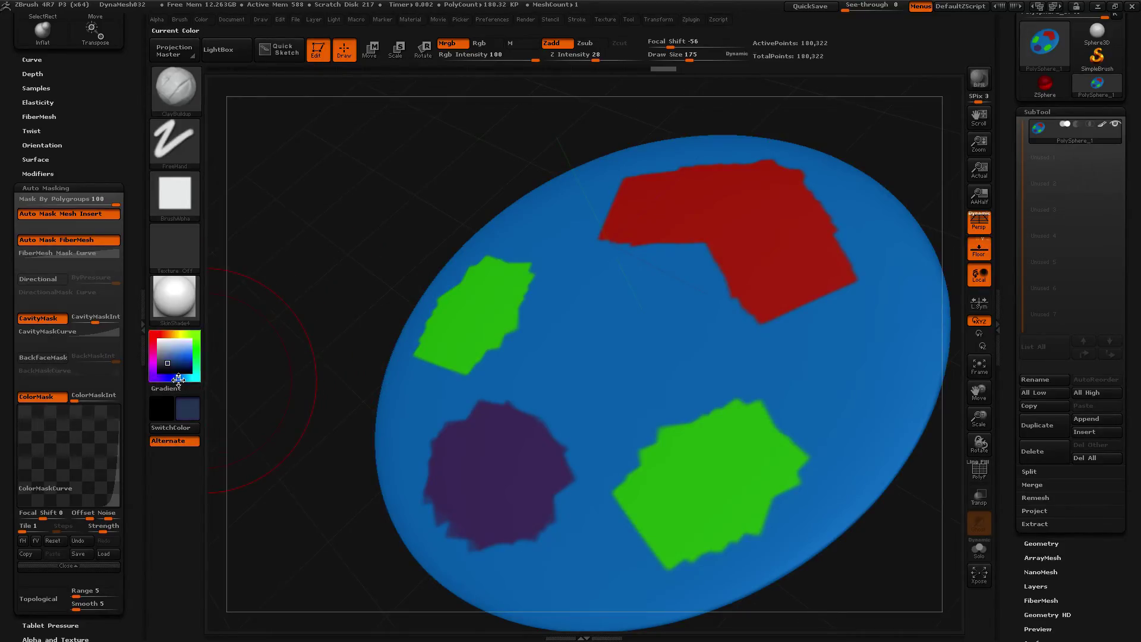
left_click_drag(189, 362, 192, 347)
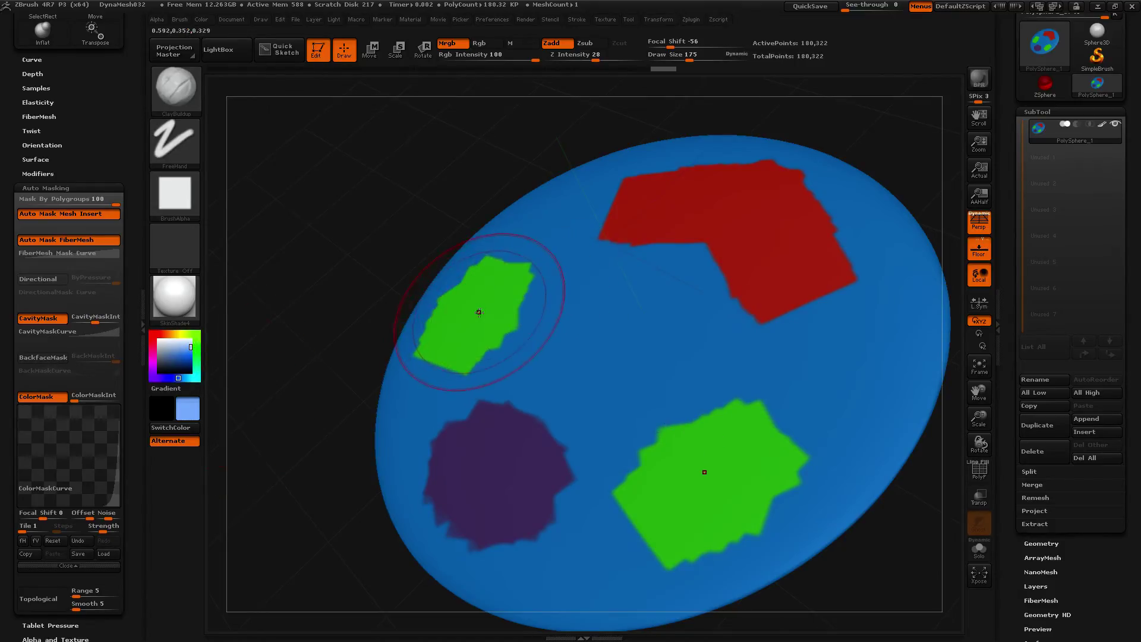
mouse_move(482, 304)
left_mouse_down()
mouse_move(497, 263)
mouse_move(475, 315)
mouse_move(455, 312)
mouse_move(485, 297)
left_mouse_up()
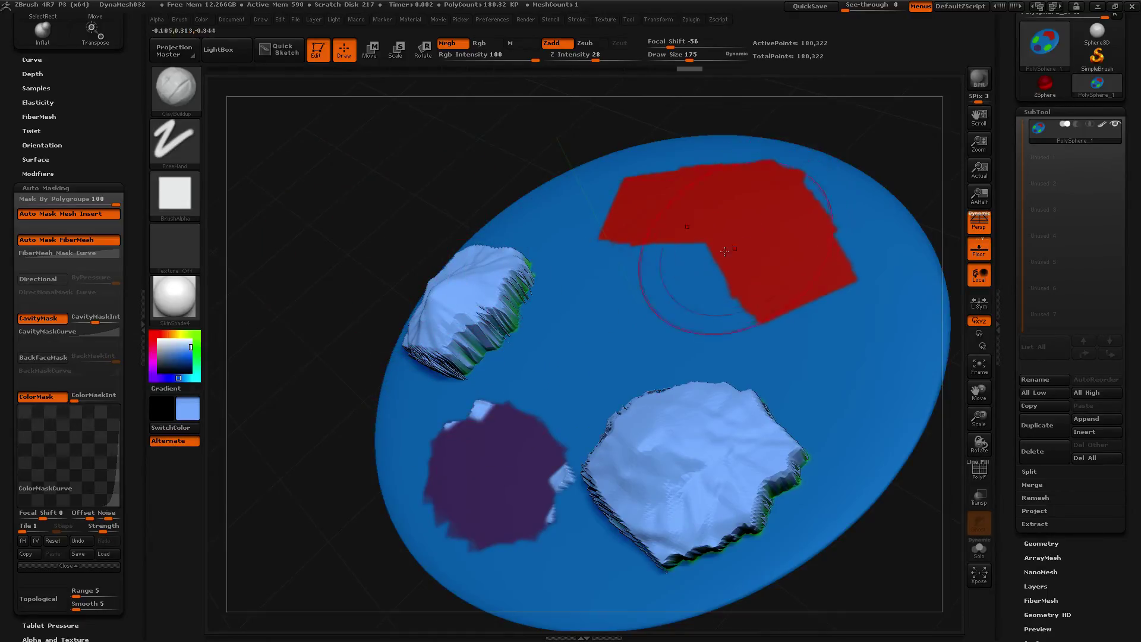
Switch the brush color to light yellow, test clay strokes over the red and purple patches, then undo all the raised mounds
left_click_drag(188, 334, 177, 334)
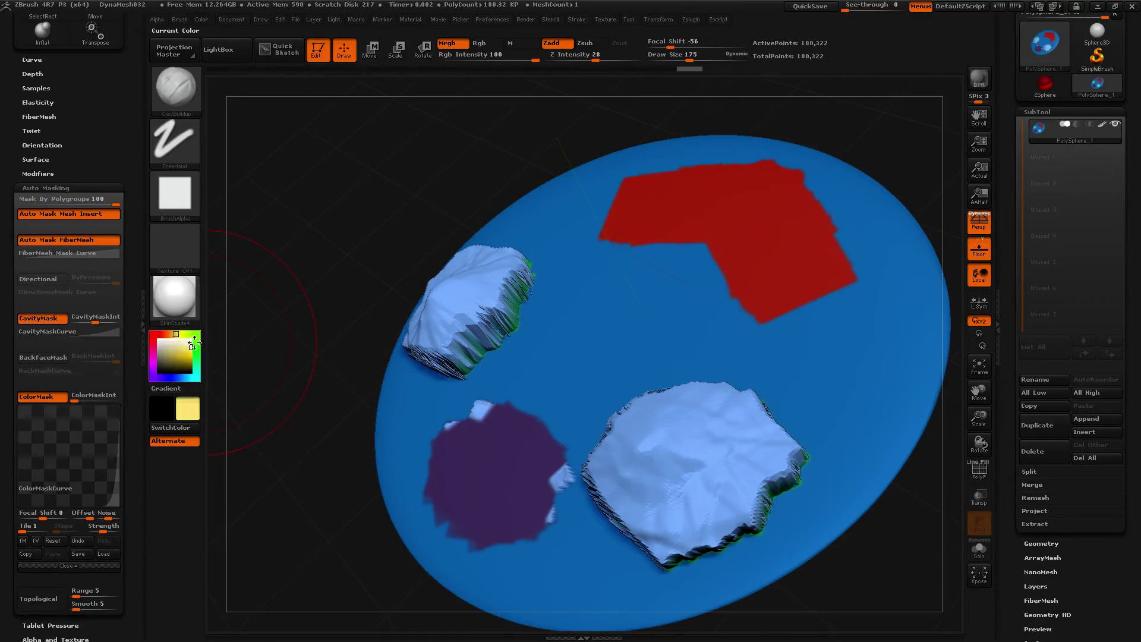
mouse_move(644, 229)
left_mouse_down()
mouse_move(766, 274)
mouse_move(769, 172)
mouse_move(773, 202)
mouse_move(684, 226)
mouse_move(749, 250)
left_mouse_up()
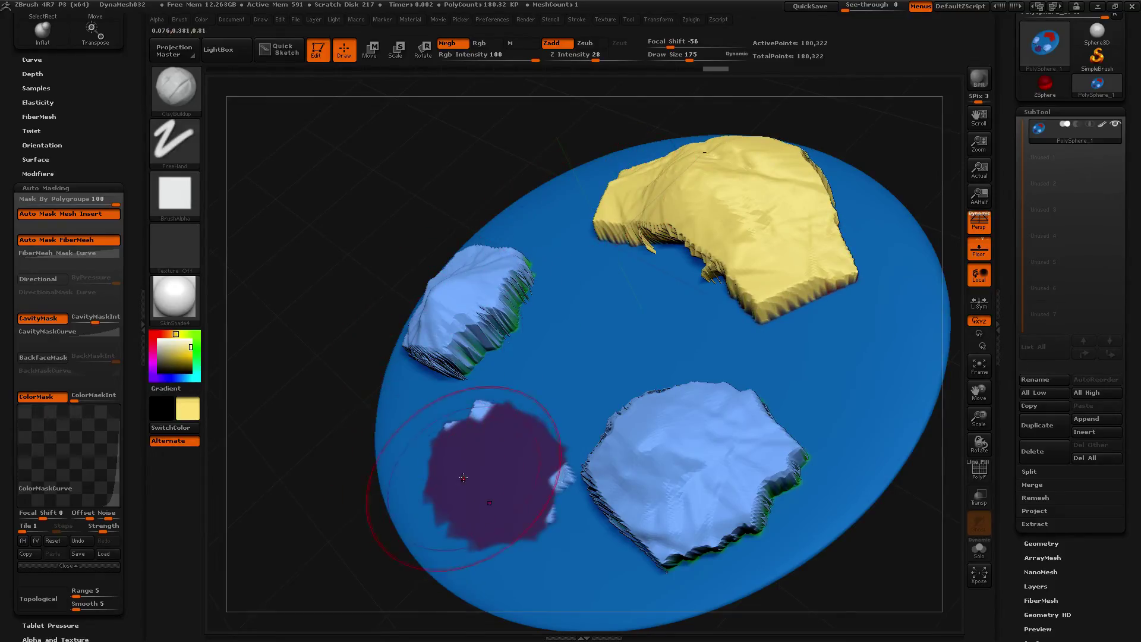
mouse_move(478, 469)
left_mouse_down()
mouse_move(523, 484)
mouse_move(470, 502)
left_mouse_up()
key("ctrl+z")
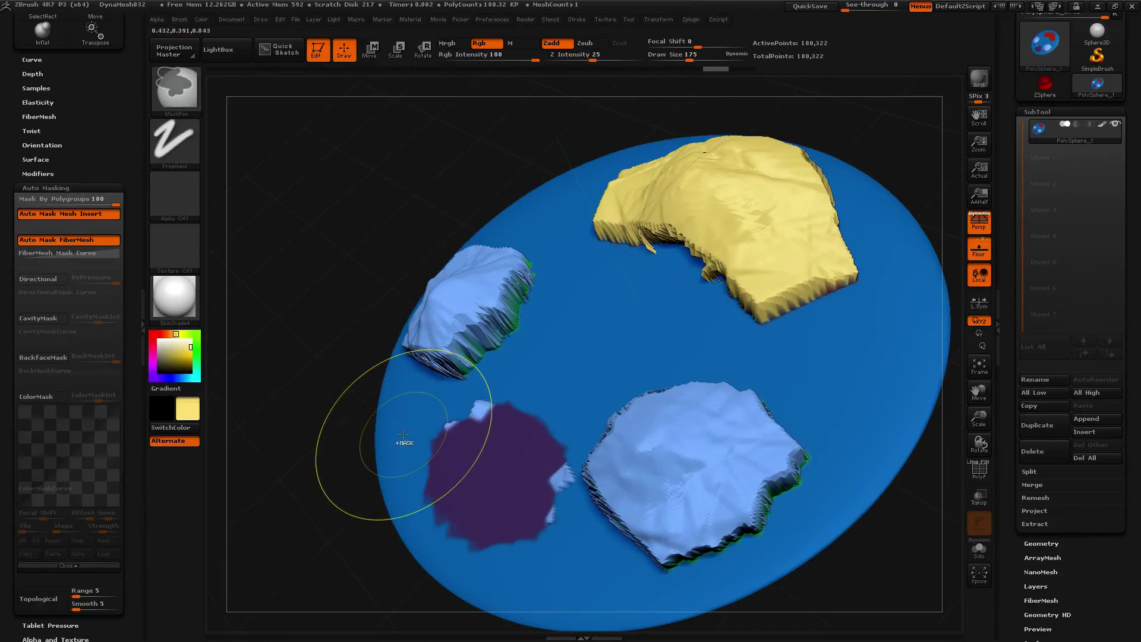
key("ctrl+z")
key("ctrl+z")
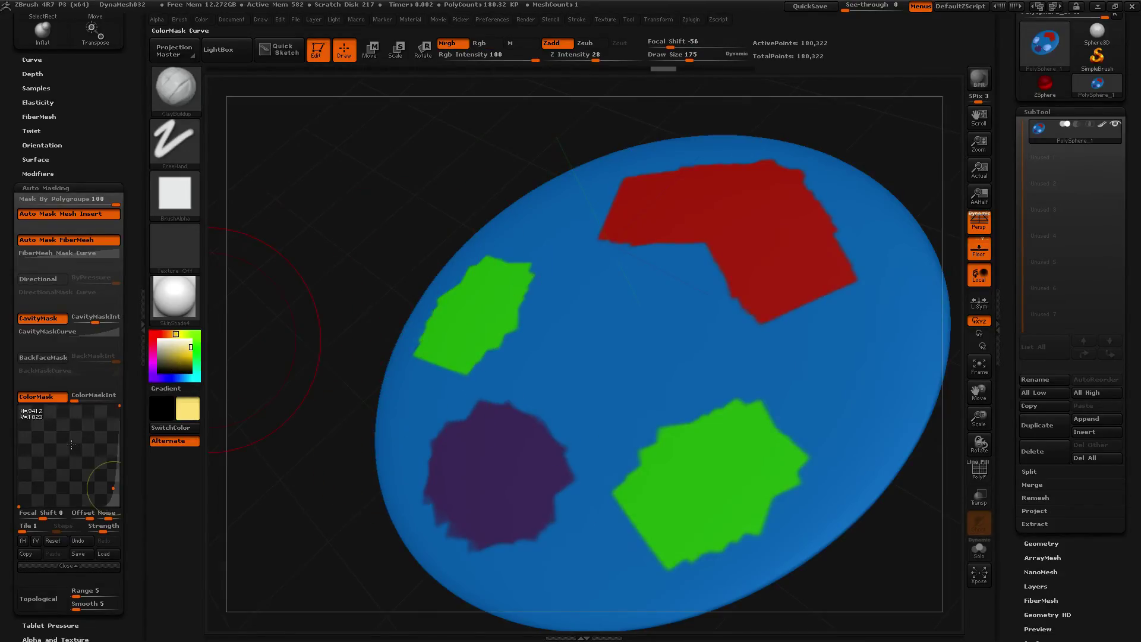
Shape the ColorMaskCurve into a peak near its start and build up yellow clay over the green, purple and red patches
left_click_drag(58, 441, 44, 410)
mouse_move(466, 300)
left_mouse_down()
mouse_move(441, 322)
mouse_move(479, 291)
mouse_move(463, 323)
left_mouse_up()
mouse_move(485, 454)
left_mouse_down()
mouse_move(505, 478)
mouse_move(464, 423)
left_mouse_up()
mouse_move(741, 209)
left_mouse_down()
mouse_move(773, 238)
mouse_move(560, 228)
left_mouse_up()
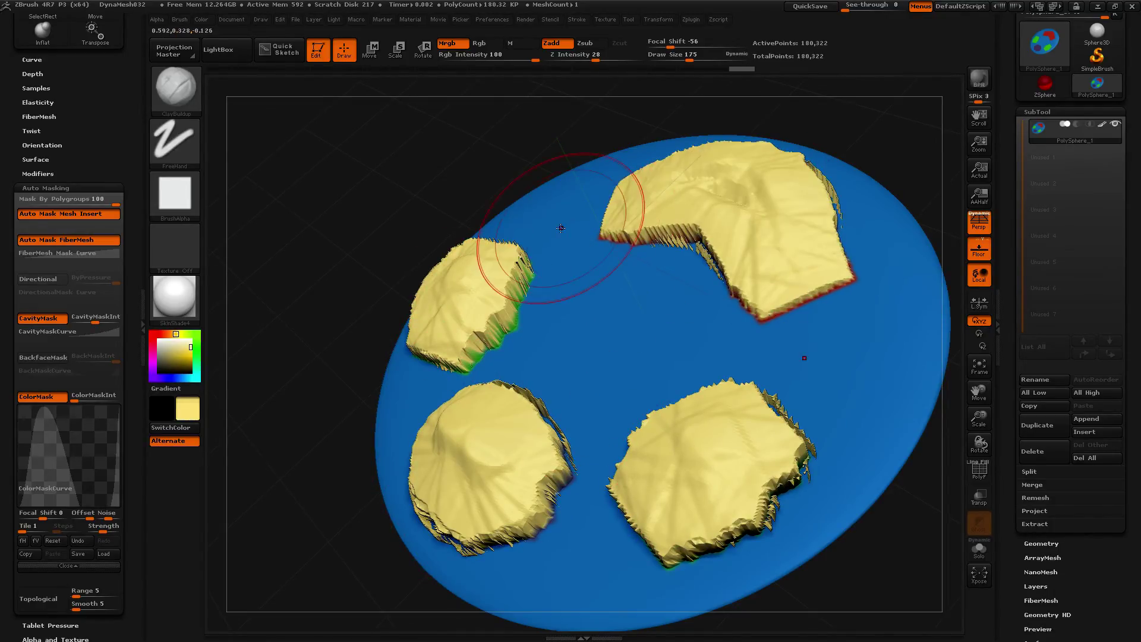
Undo the yellow clay over the red patch and flip the ColorMaskCurve horizontally
key("ctrl+z")
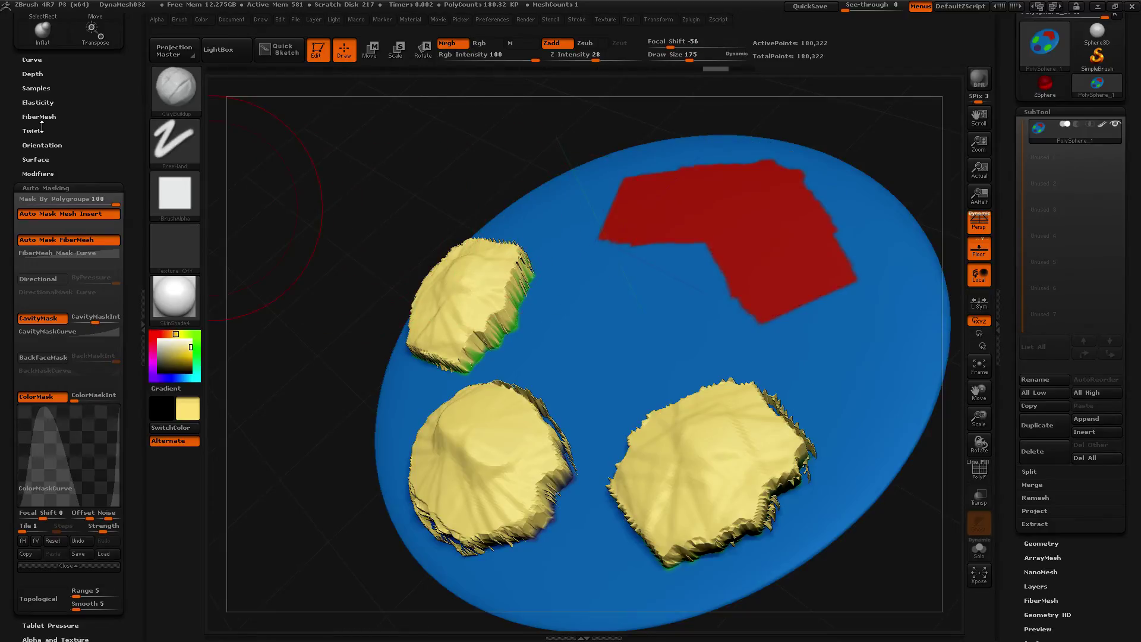
left_click(24, 540)
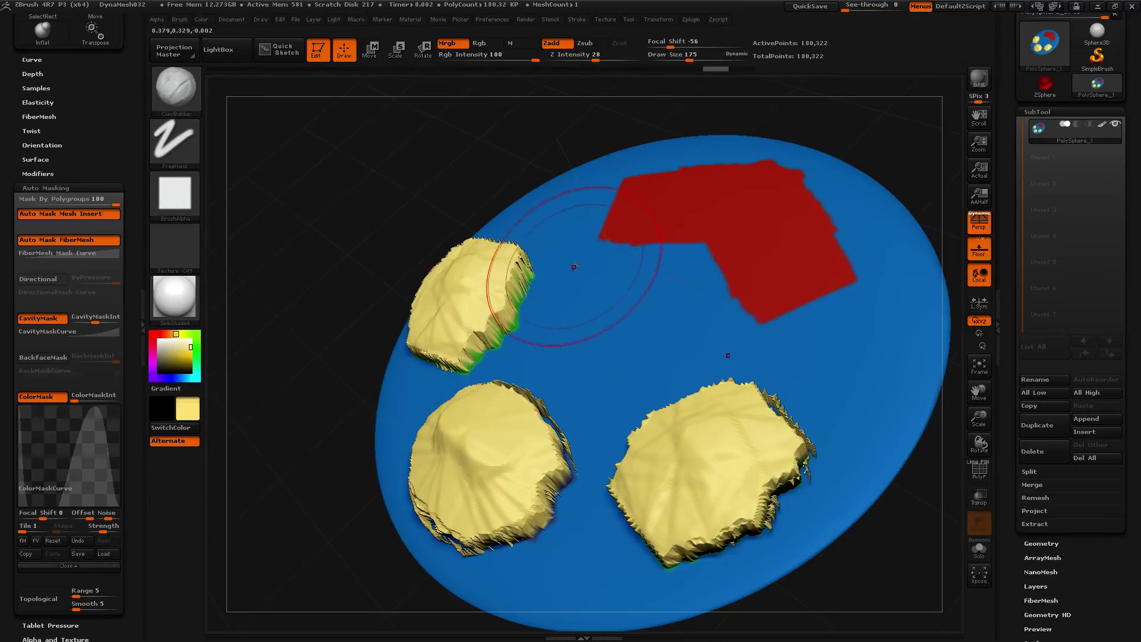
Undo the yellow clay mounds over the green and purple patches
key("ctrl+z")
key("ctrl+z")
key("ctrl+z")
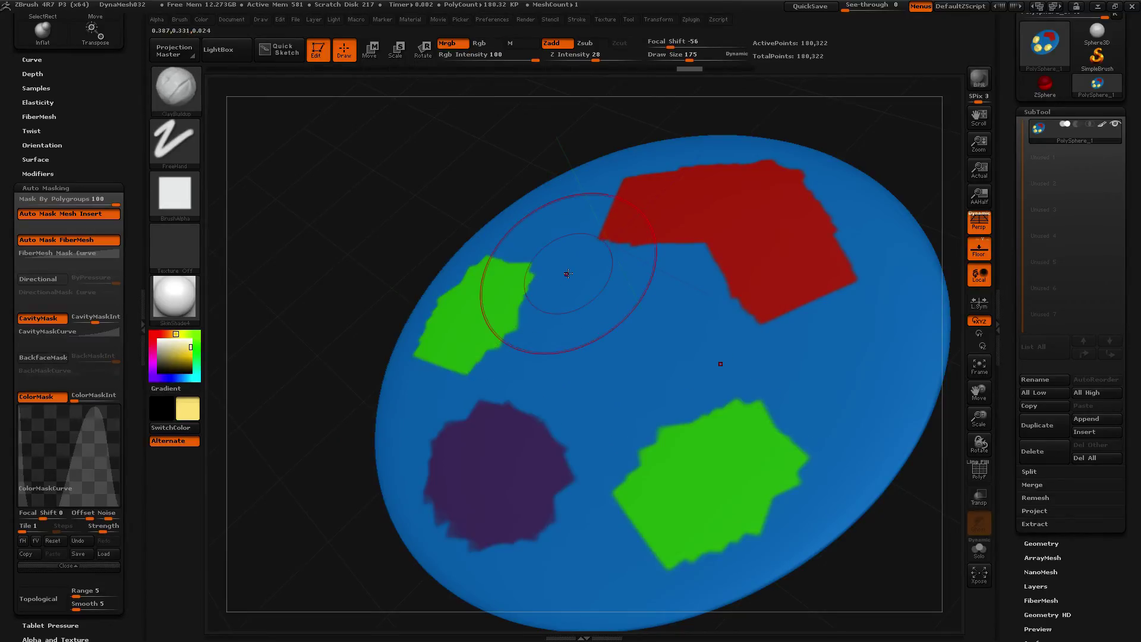
Try yellow clay strokes beside the small green patch and across the blue area, then undo them
mouse_move(479, 298)
left_mouse_down()
mouse_move(467, 328)
mouse_move(476, 285)
mouse_move(594, 333)
mouse_move(543, 299)
left_mouse_up()
key("ctrl+z")
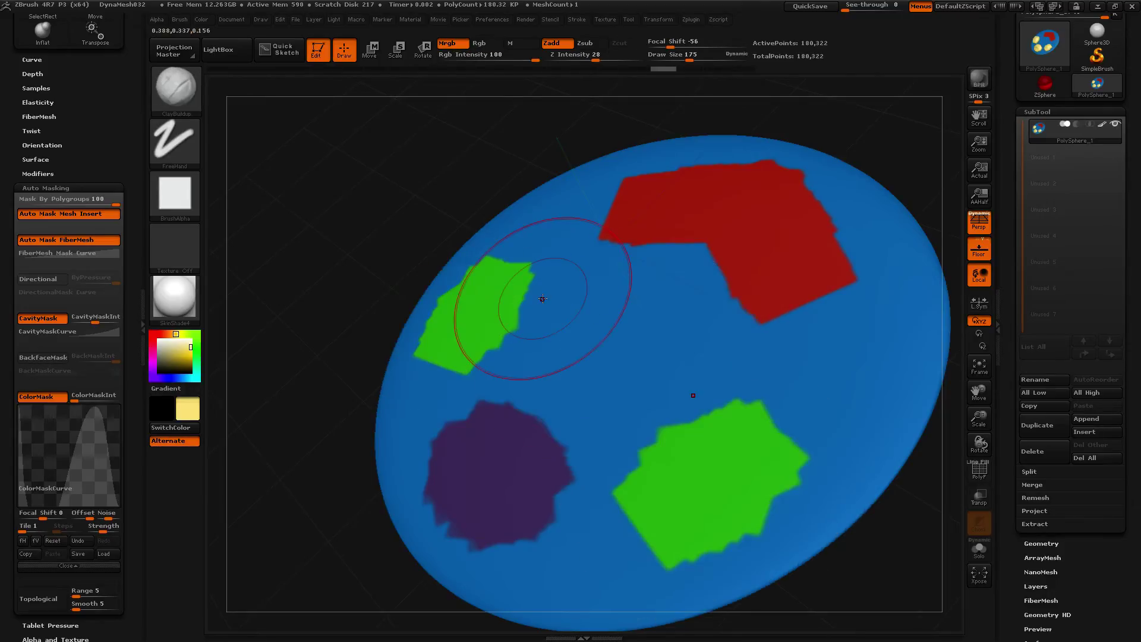
mouse_move(625, 336)
left_mouse_down()
mouse_move(600, 321)
mouse_move(612, 291)
mouse_move(564, 277)
mouse_move(660, 262)
left_mouse_up()
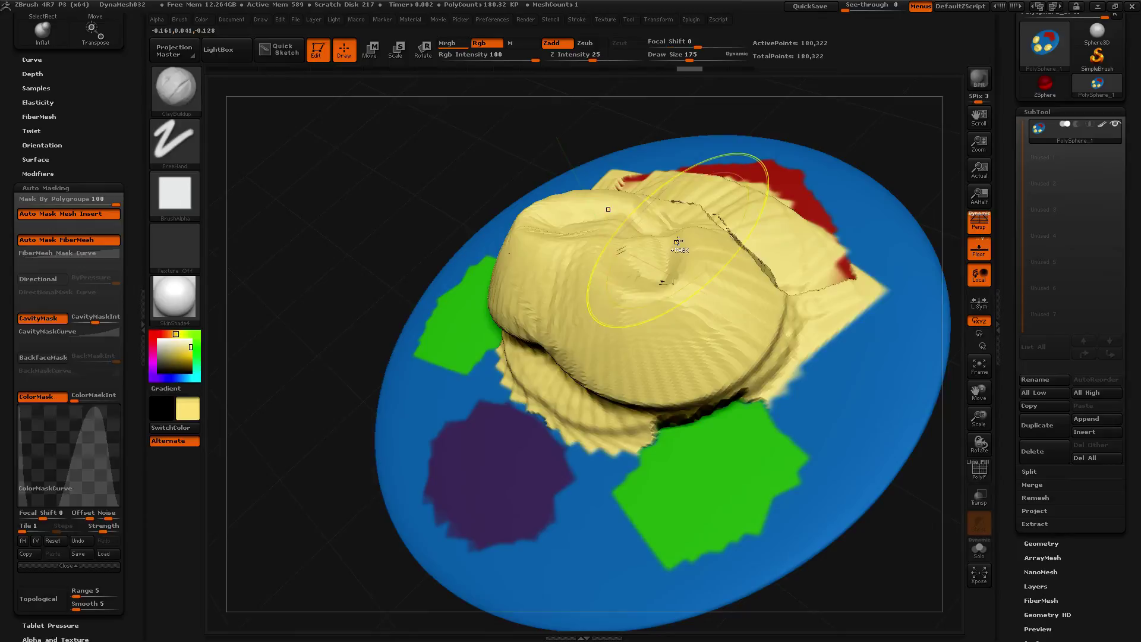
key("ctrl+z")
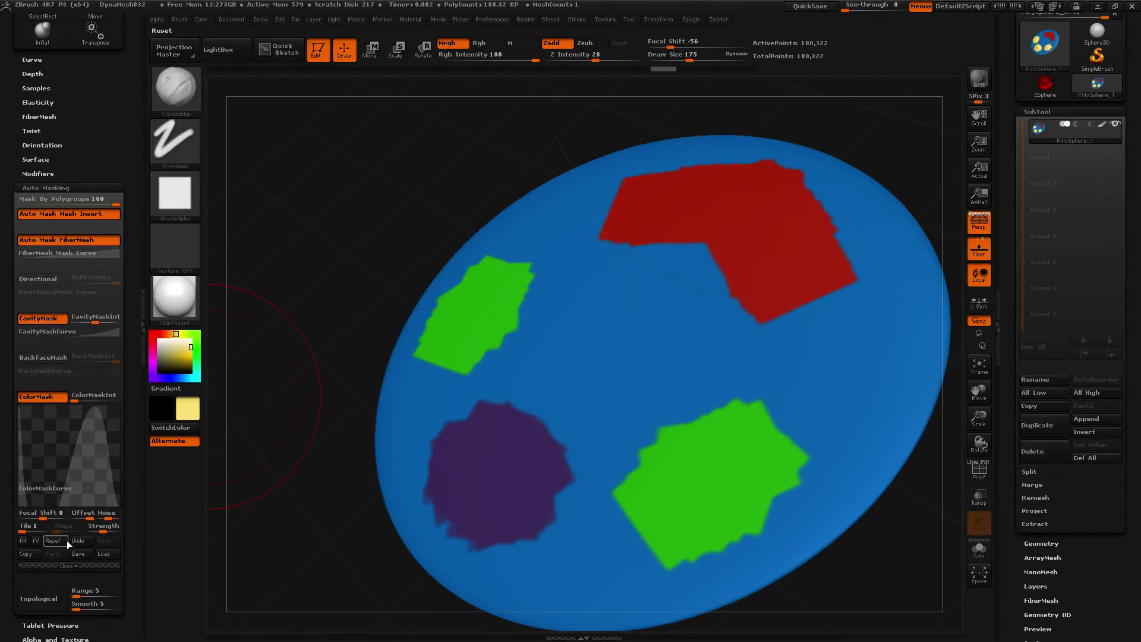
Reset the ColorMaskCurve, flip it horizontally, and build up yellow clay over the patches and the surrounding blue
left_click(52, 541)
left_click(23, 540)
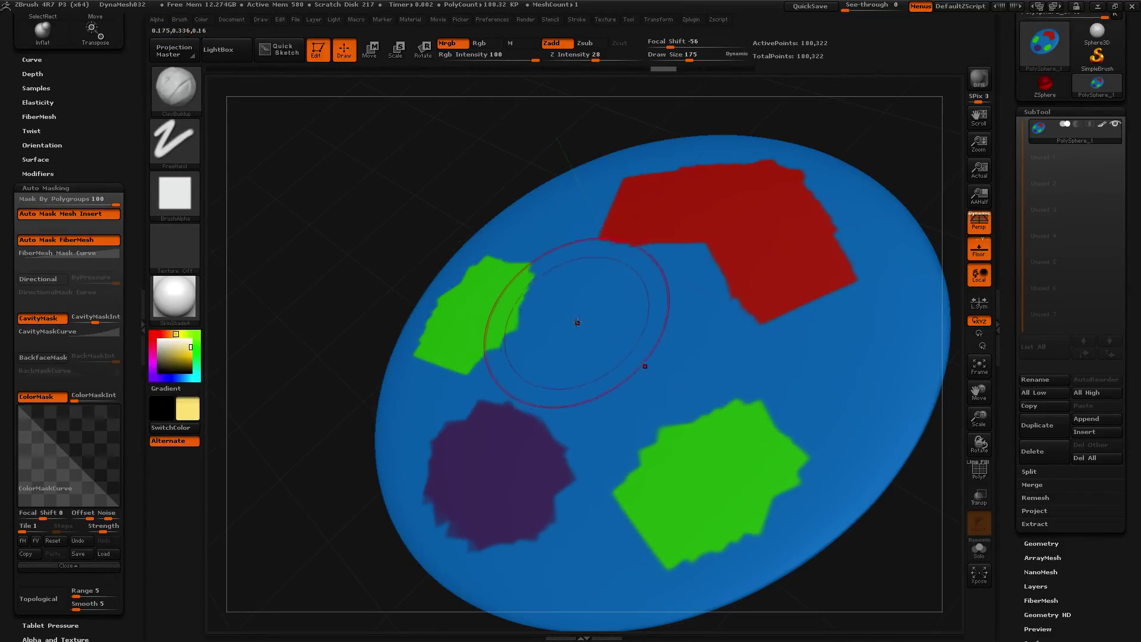
mouse_move(573, 311)
left_mouse_down()
mouse_move(618, 362)
mouse_move(516, 340)
mouse_move(595, 464)
mouse_move(743, 506)
mouse_move(535, 506)
mouse_move(435, 423)
left_mouse_up()
key("ctrl+z")
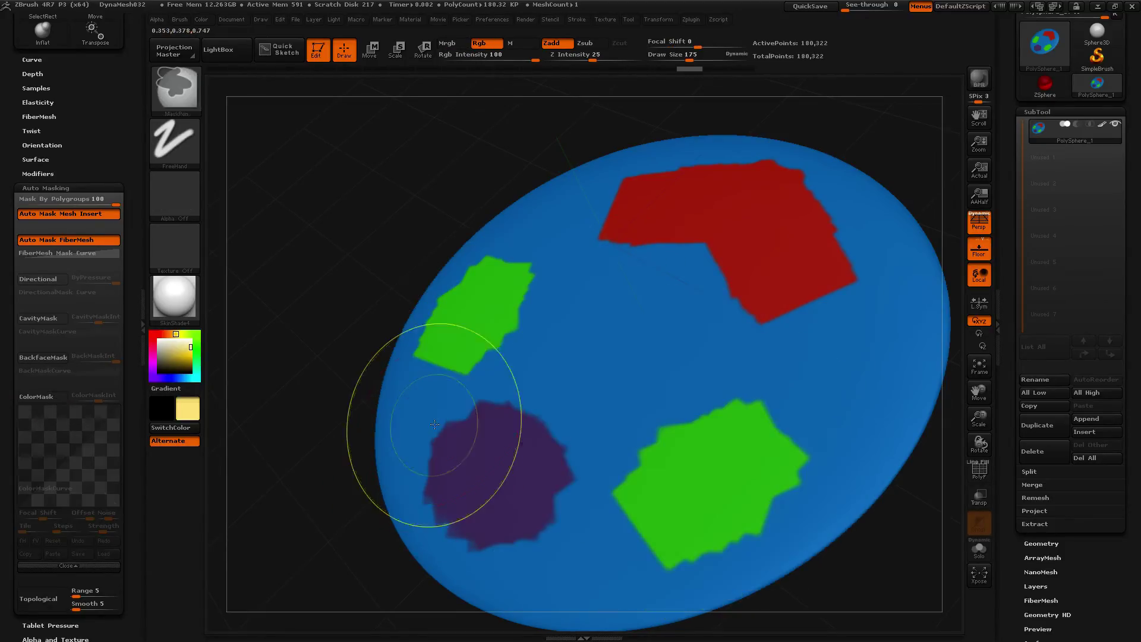
mouse_move(509, 357)
left_mouse_down()
mouse_move(478, 561)
mouse_move(434, 470)
mouse_move(392, 422)
mouse_move(487, 511)
mouse_move(562, 425)
mouse_move(535, 505)
mouse_move(684, 487)
mouse_move(820, 417)
mouse_move(518, 369)
mouse_move(571, 350)
left_mouse_up()
mouse_move(667, 275)
left_mouse_down()
mouse_move(642, 226)
mouse_move(821, 267)
mouse_move(748, 166)
mouse_move(483, 288)
mouse_move(382, 356)
left_mouse_up()
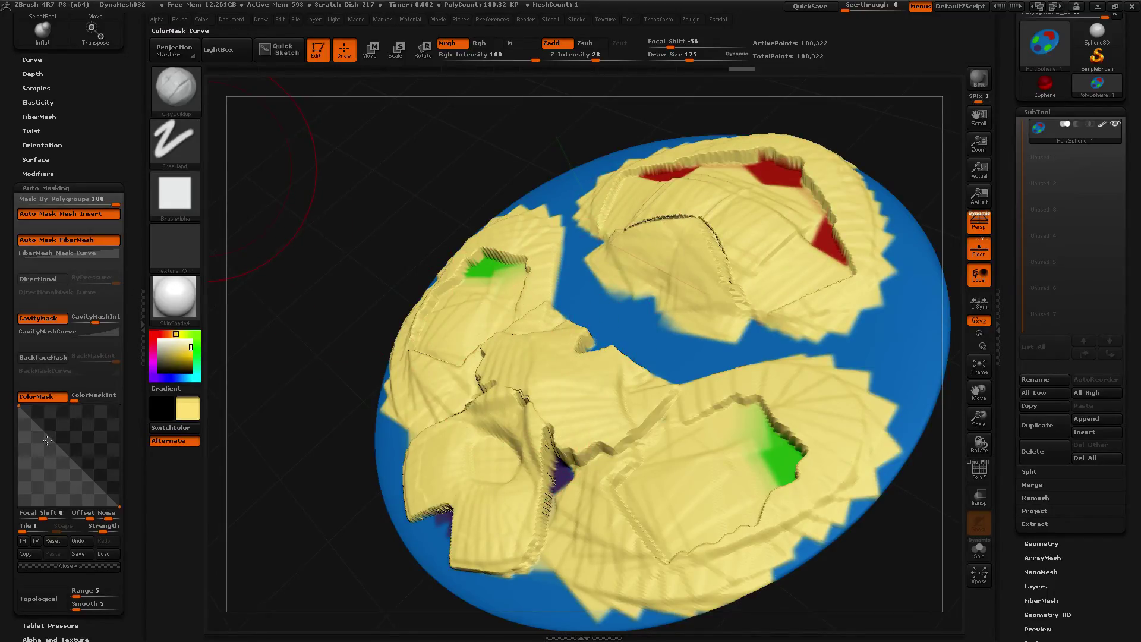
Bend the ColorMaskCurve into a steep drop near its start and undo all the yellow clay strokes
left_click_drag(63, 437, 42, 469)
key("ctrl+z")
key("ctrl+z")
key("ctrl+z")
key("ctrl+z")
key("ctrl+z")
key("ctrl+z")
key("ctrl+z")
key("ctrl+z")
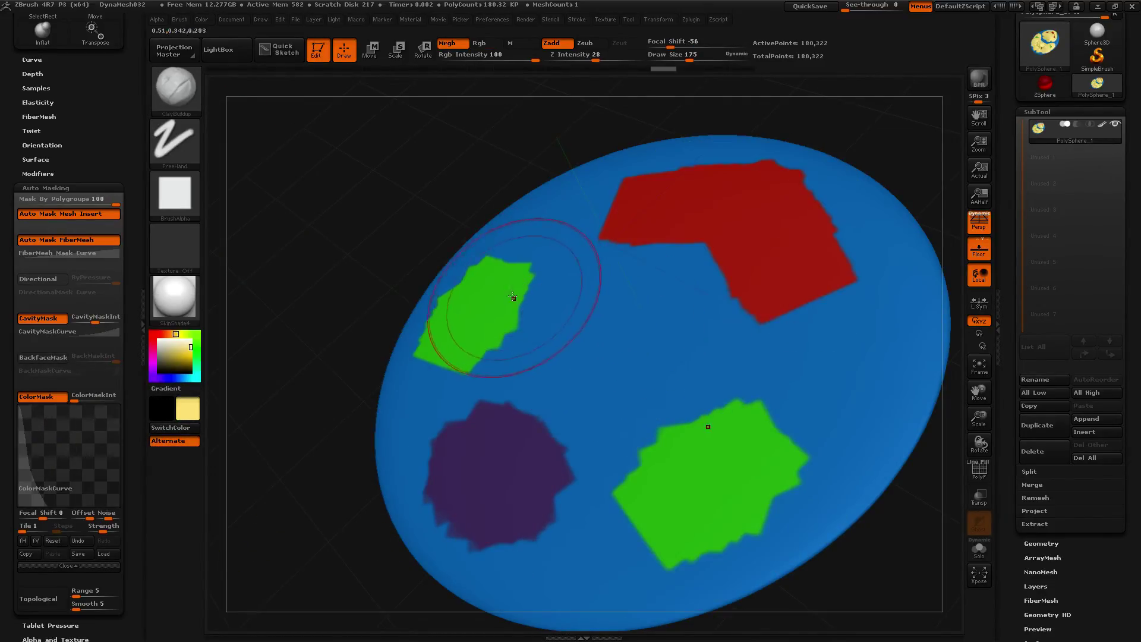
Build up yellow clay across the blue surface around the colored patches, then collapse the ColorMaskCurve editor
mouse_move(511, 333)
left_mouse_down()
mouse_move(499, 326)
mouse_move(458, 404)
mouse_move(410, 333)
mouse_move(464, 238)
mouse_move(631, 333)
mouse_move(659, 267)
mouse_move(773, 285)
mouse_move(635, 154)
mouse_move(862, 226)
mouse_move(616, 285)
mouse_move(458, 395)
mouse_move(567, 420)
mouse_move(552, 383)
mouse_move(497, 491)
mouse_move(360, 512)
mouse_move(493, 571)
mouse_move(380, 428)
left_mouse_up()
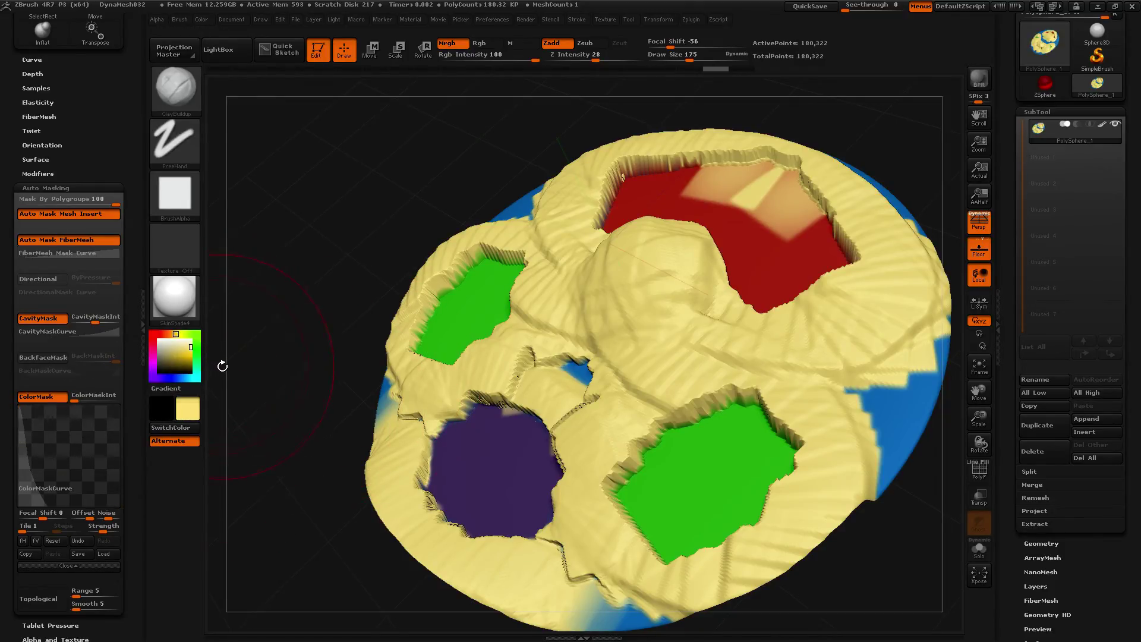
left_click(67, 566)
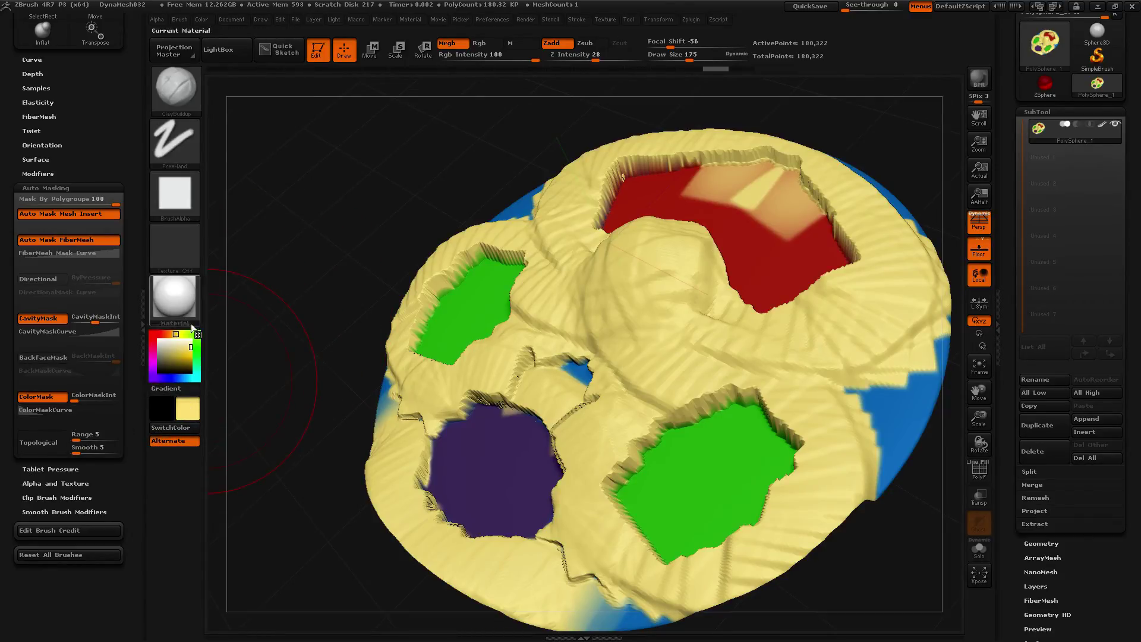
Examine the Topological masking option and its description in the brush's Auto Masking settings
left_click_drag(343, 279, 293, 455)
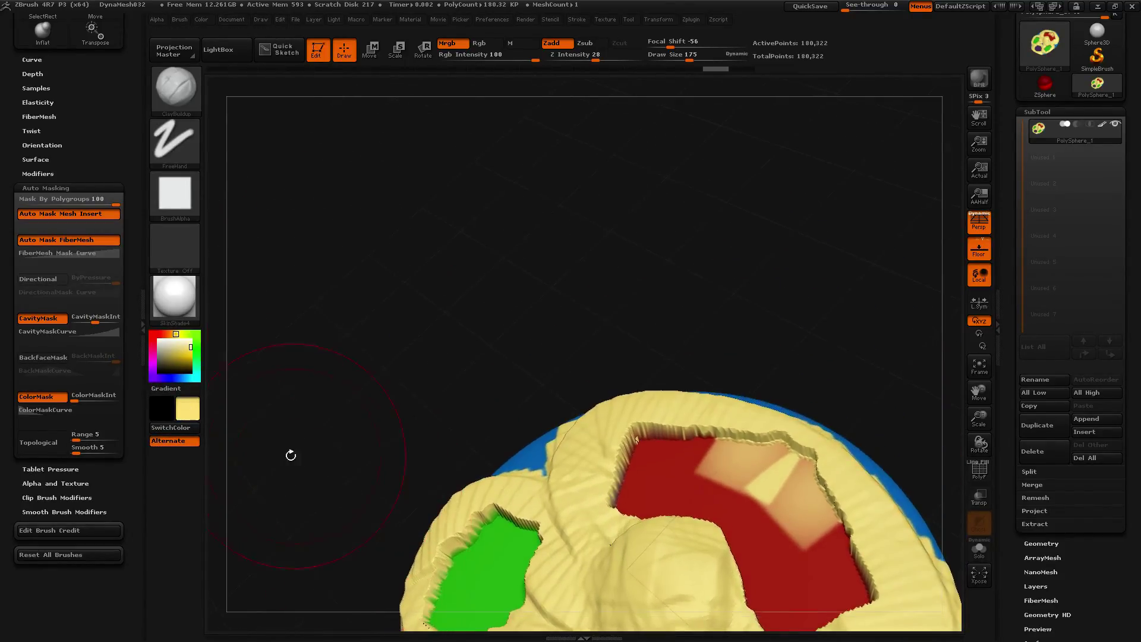
key("ctrl")
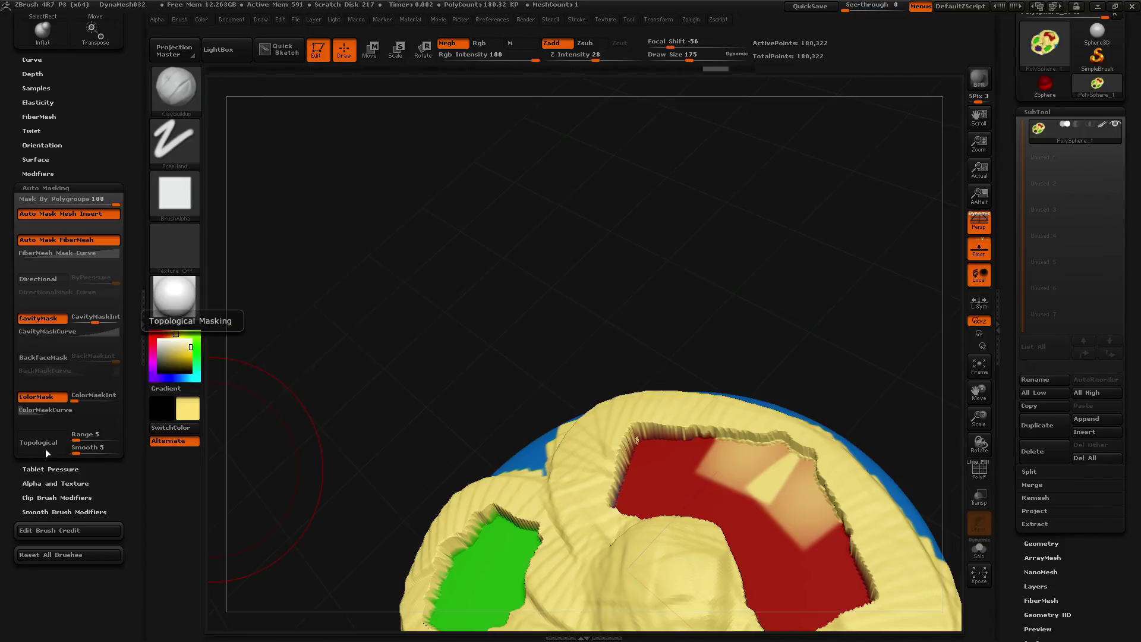
mouse_move(150, 328)
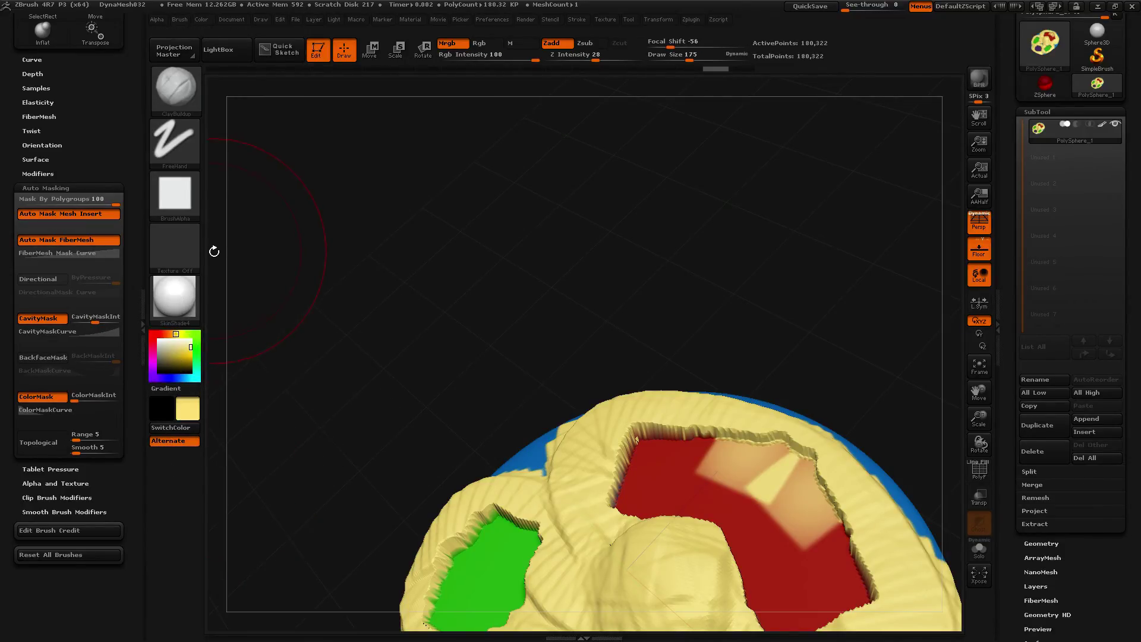
left_click(178, 19)
left_click_drag(279, 352, 275, 301)
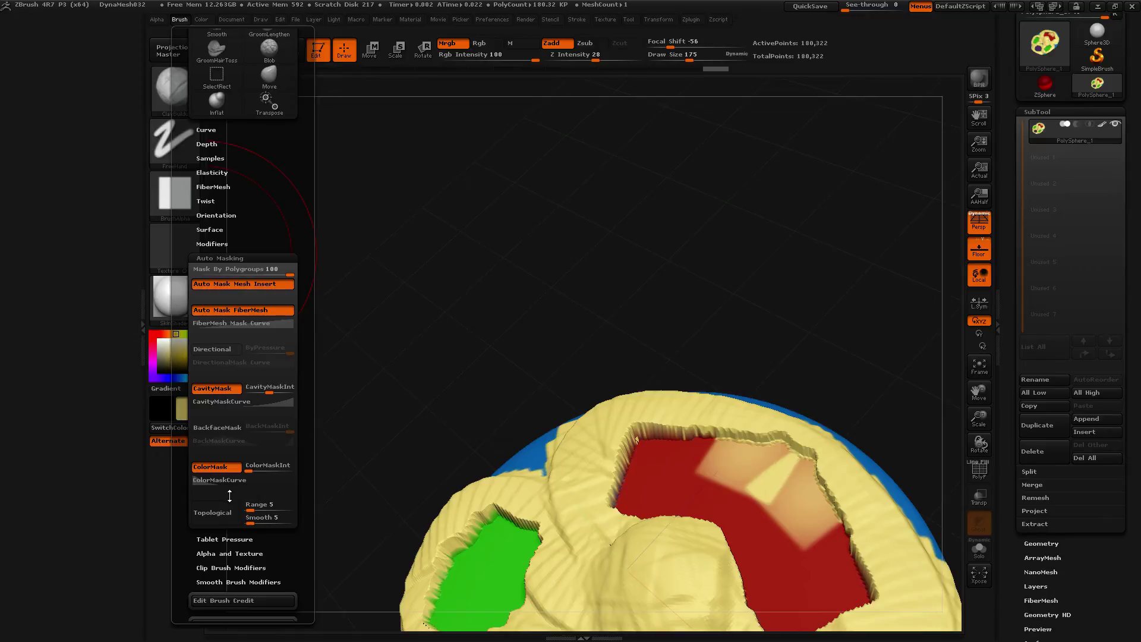
key("ctrl")
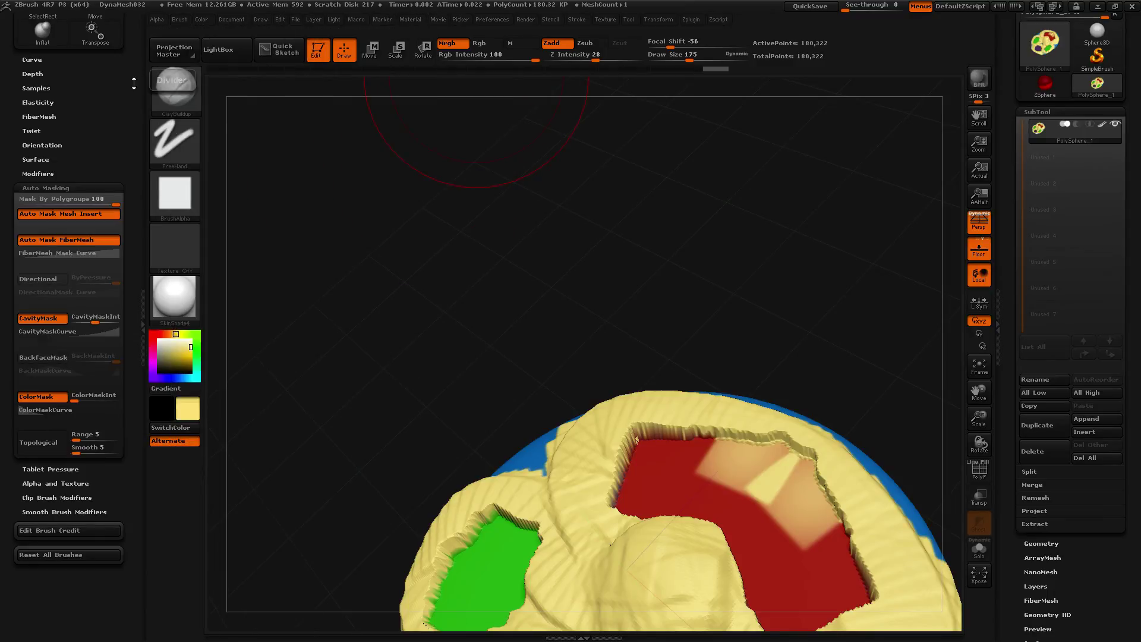
Load the DynaMesh032.ZPR sphere project without saving the current changes, and turn ColorMask off
left_click(218, 49)
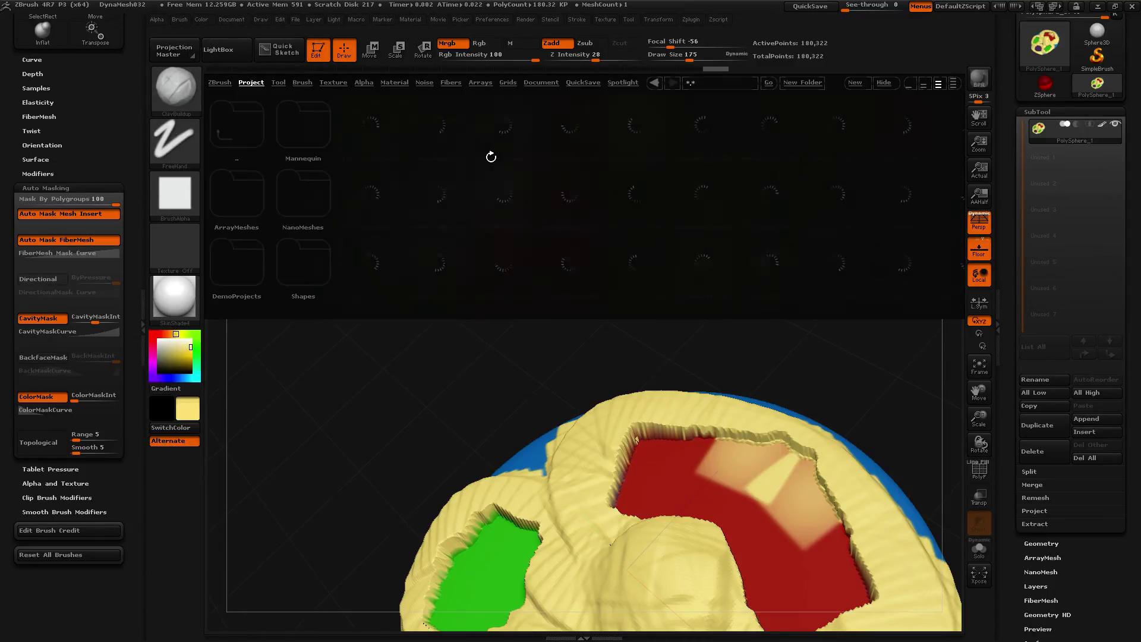
double_click(574, 128)
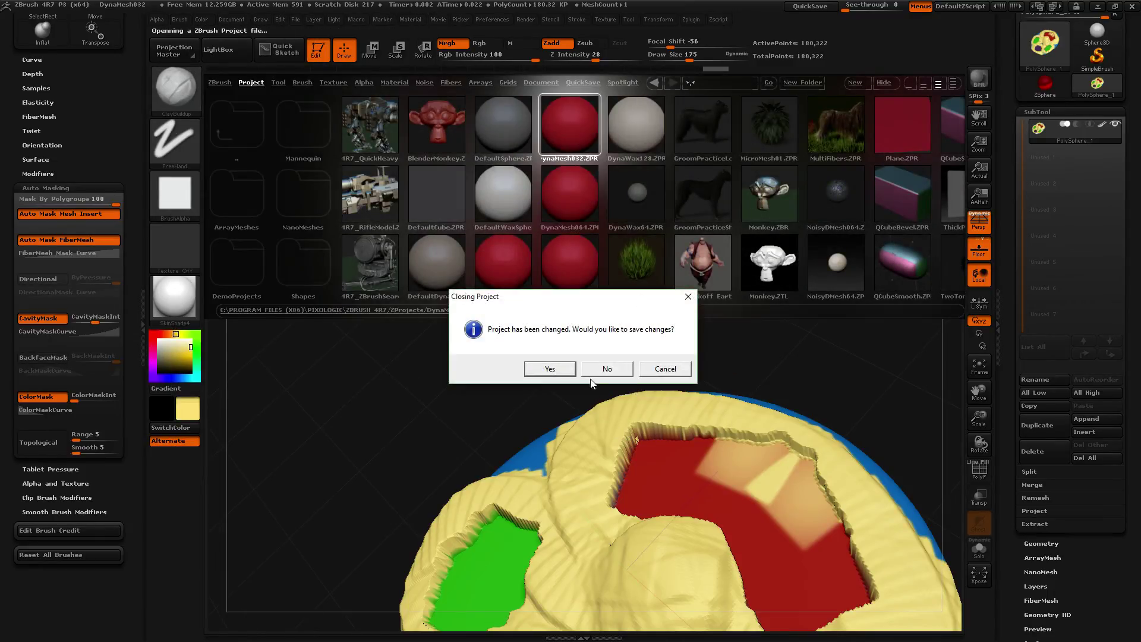
left_click(595, 370)
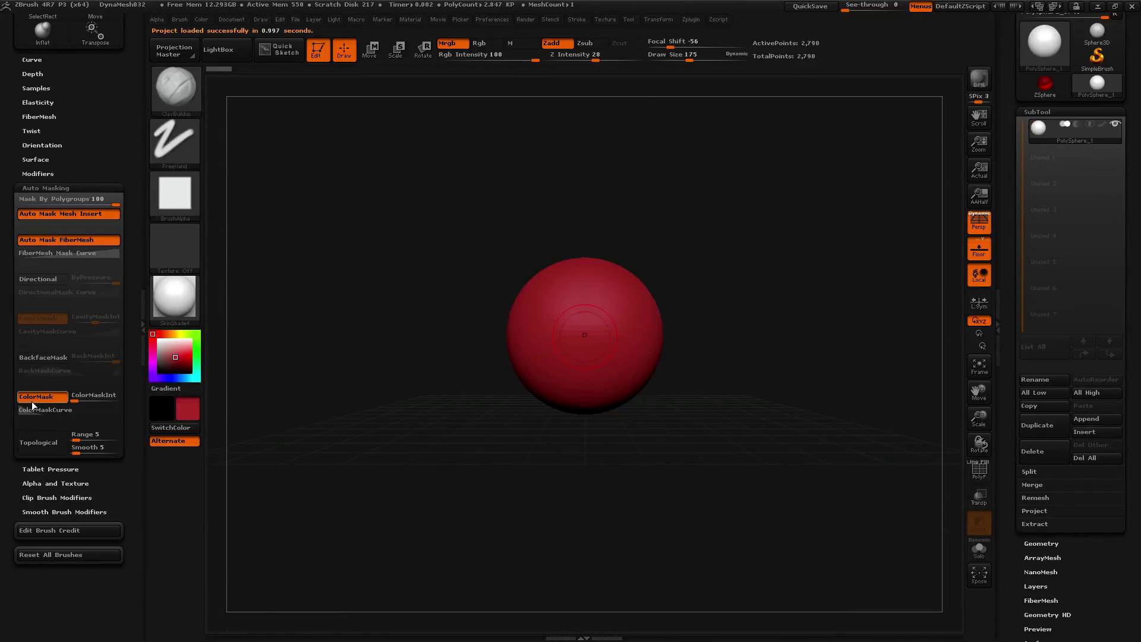
left_click(37, 398)
key("b")
key("Escape")
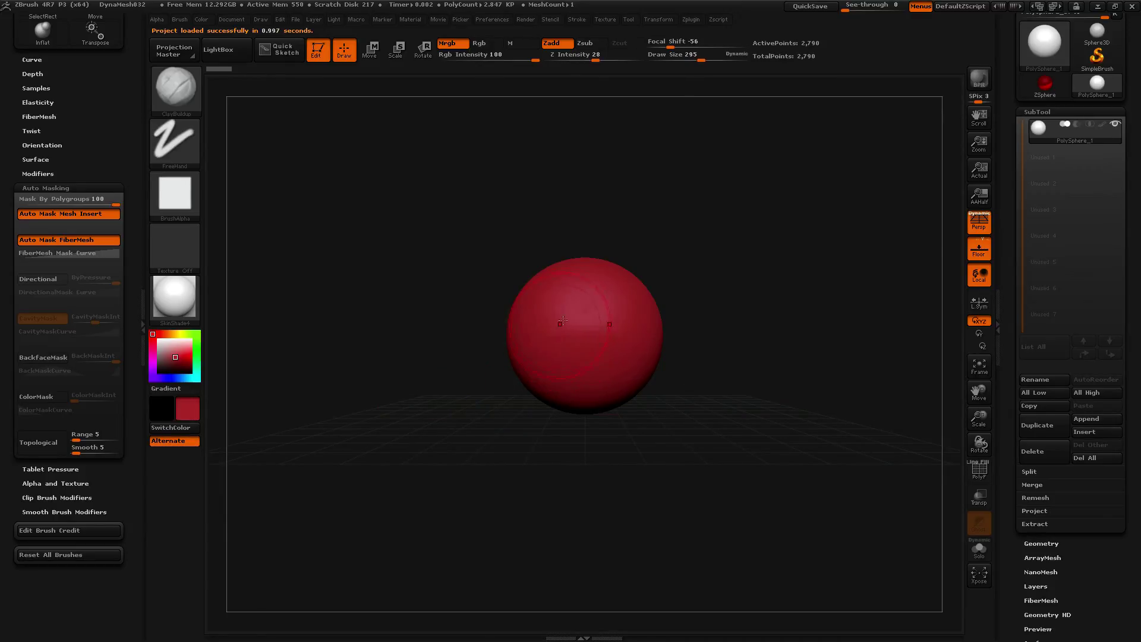
Carve a deep symmetrical mouth hollow into the sphere's front with ClayBuildup and undo the last stroke
mouse_move(579, 324)
left_mouse_down("alt")
mouse_move(571, 309)
mouse_move(588, 349)
mouse_move(585, 336)
left_mouse_up("alt")
left_click_drag(617, 296, 586, 290)
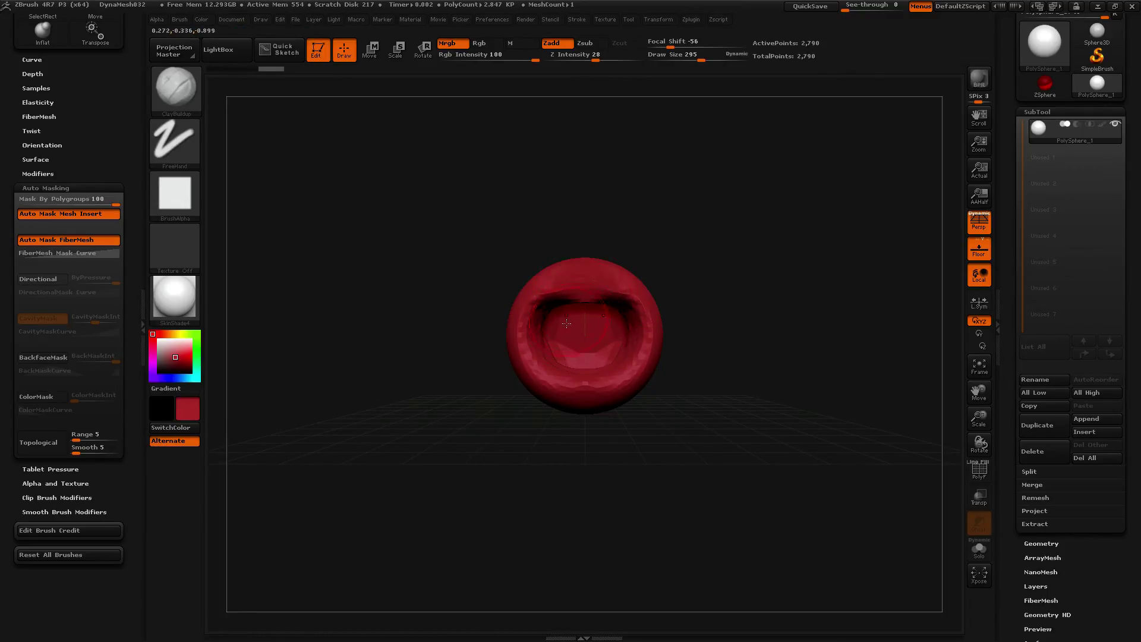
key("ctrl+z")
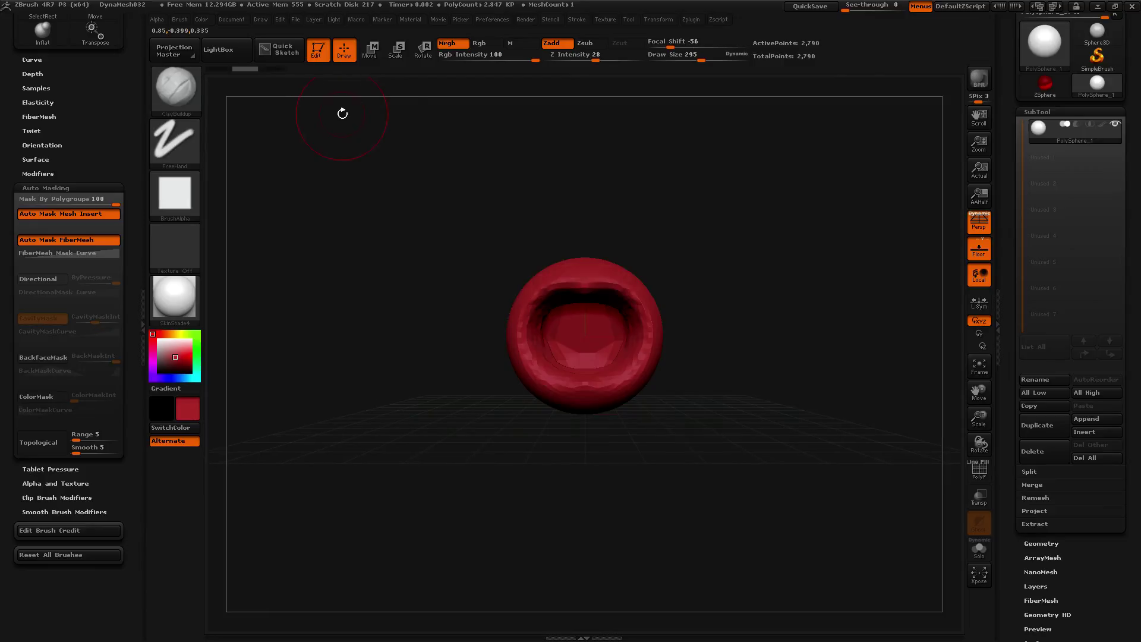
Pull the hollow's upper rim down into an upper lip with the Move brush, remeshing the sphere between pulls
key("b")
key("m")
key("v")
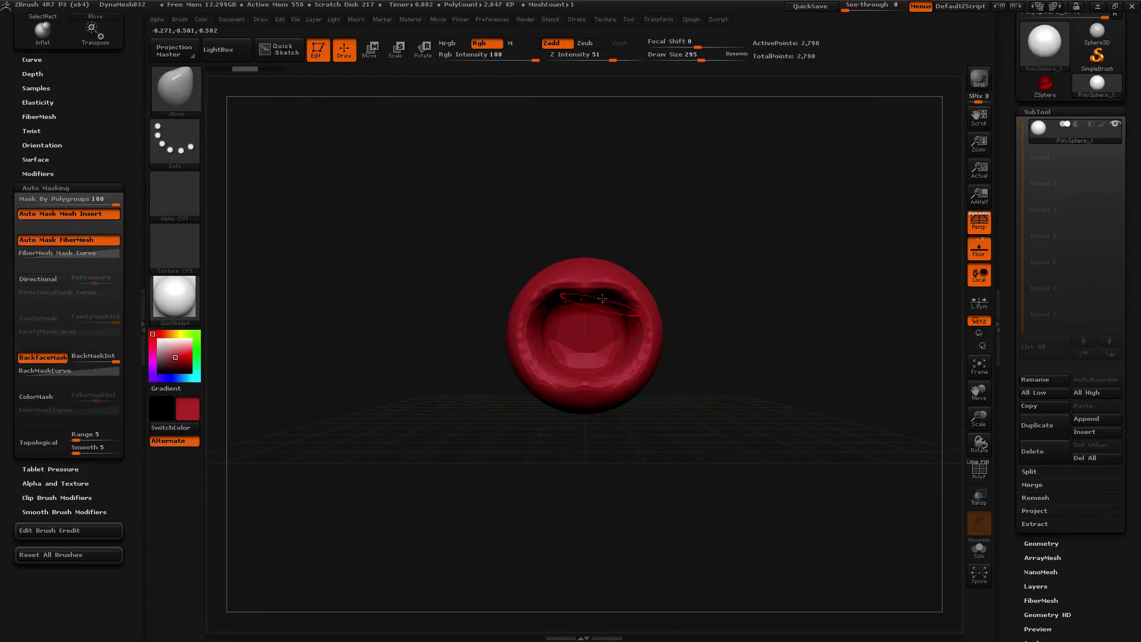
mouse_move(616, 295)
left_mouse_down()
mouse_move(632, 324)
mouse_move(589, 328)
left_mouse_up()
left_click_drag(728, 384, 728, 424, "ctrl")
mouse_move(584, 297)
left_mouse_down()
mouse_move(605, 333)
mouse_move(628, 329)
left_mouse_up()
Work over the holes in the mouth's lower inside with the Inflat brush selected, and remesh the sphere
key("b")
key("i")
key("n")
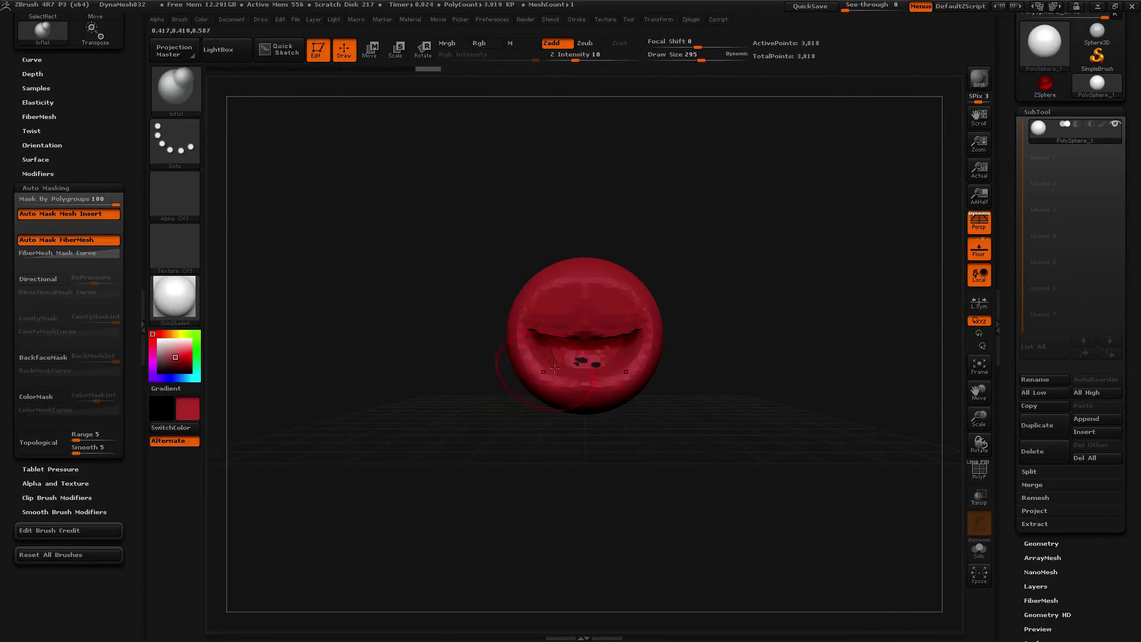
left_click_drag(578, 362, 582, 364)
left_click_drag(708, 433, 715, 494, "ctrl")
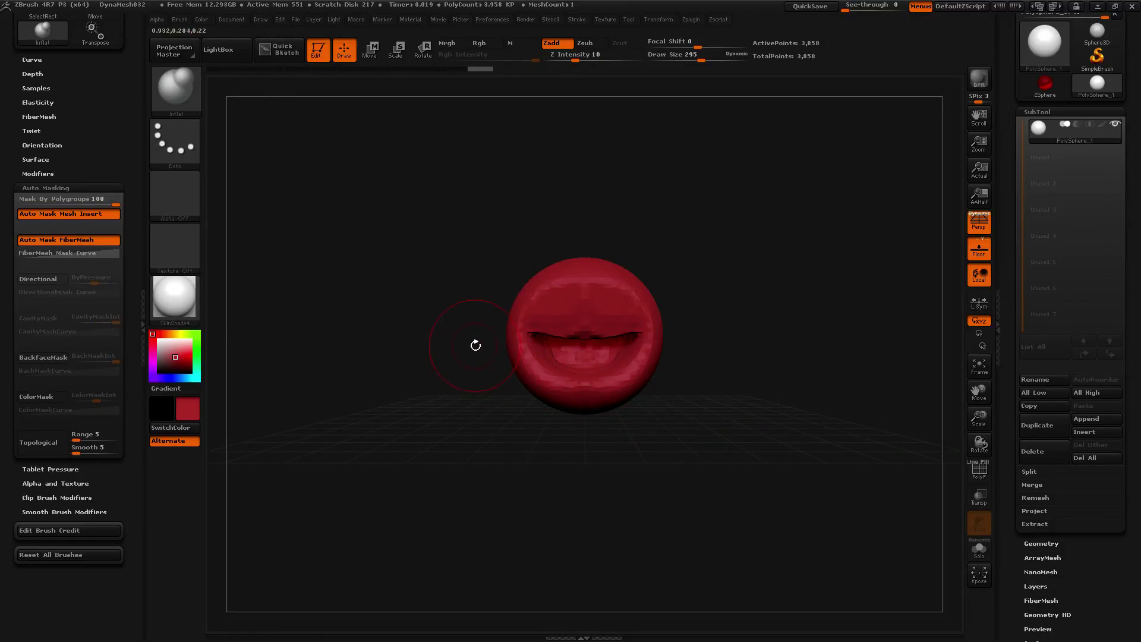
Raise the lower lip with the Move brush to narrow the mouth, then remesh and subdivide the sphere
key("b")
key("m")
key("v")
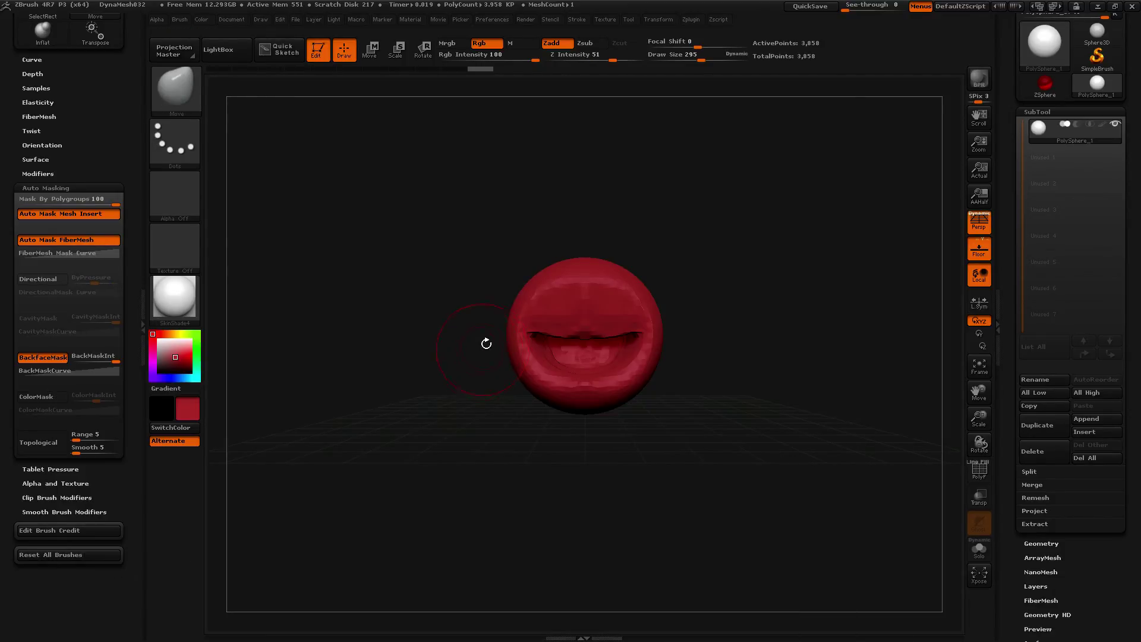
left_click_drag(607, 377, 632, 342)
left_click_drag(677, 455, 674, 517, "ctrl")
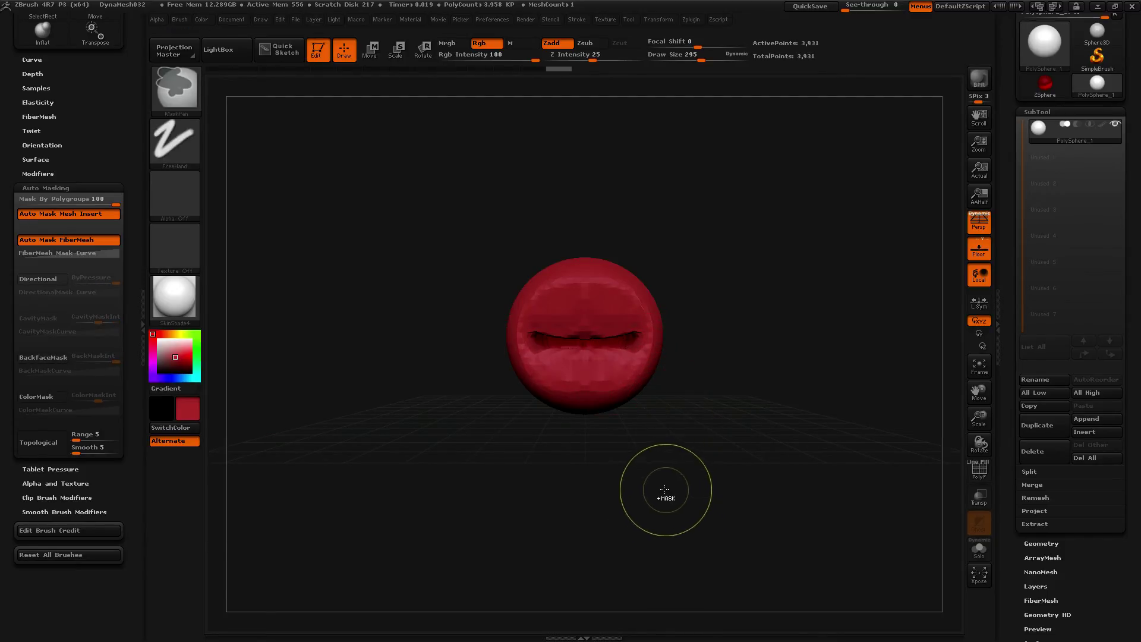
key("ctrl")
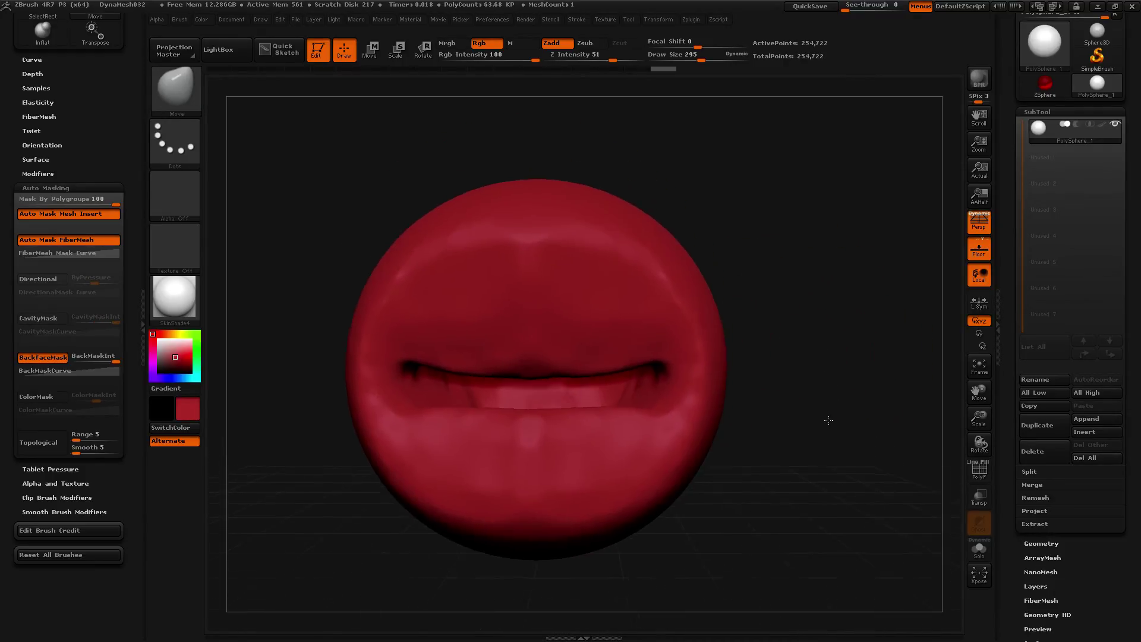
mouse_move(828, 421)
left_mouse_down()
mouse_move(731, 451)
mouse_move(818, 441)
left_mouse_up()
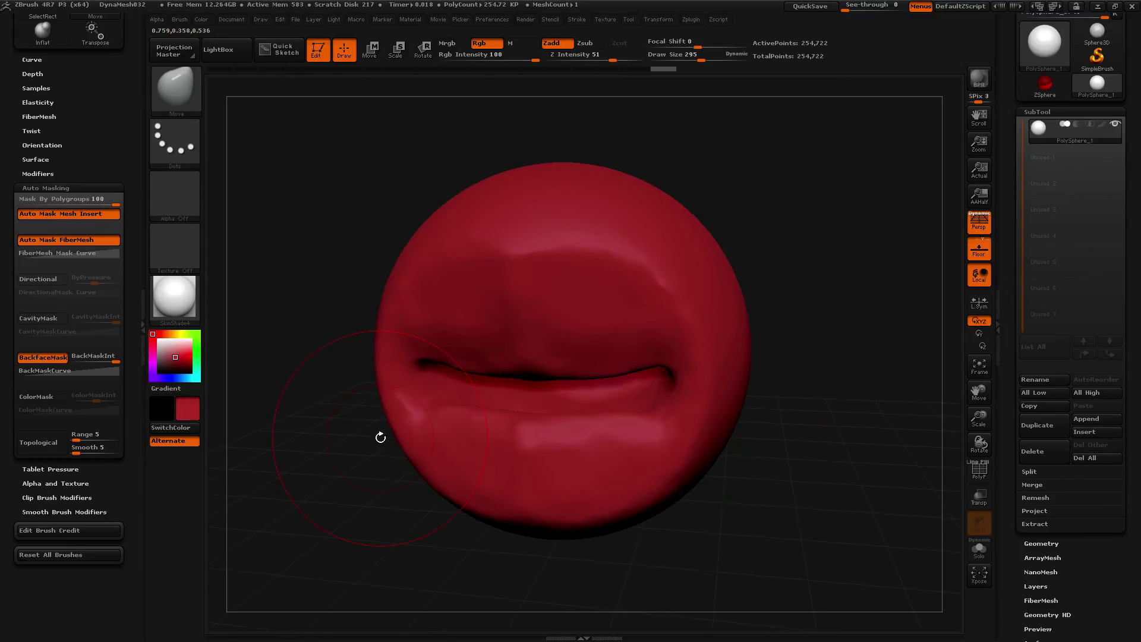
Turn on Topological masking, test pulling the lips apart with the Move brush, and undo the pulls
left_click(41, 439)
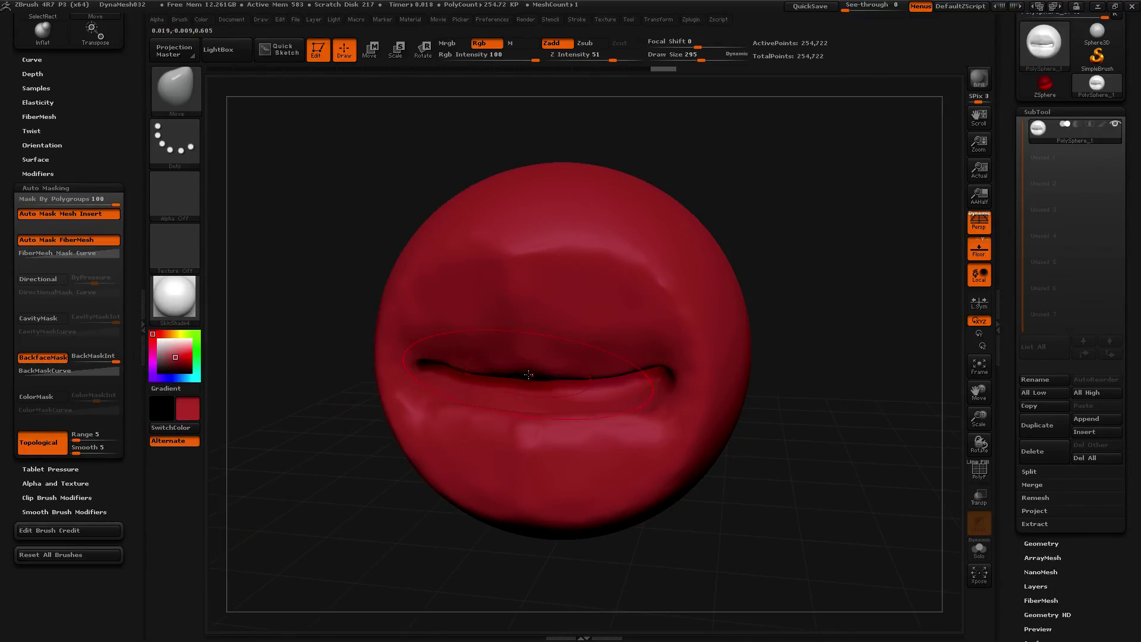
mouse_move(530, 368)
left_mouse_down()
mouse_move(530, 423)
mouse_move(532, 331)
mouse_move(535, 418)
left_mouse_up()
key("ctrl+z")
key("ctrl+z")
key("ctrl+z")
mouse_move(547, 372)
left_mouse_down()
mouse_move(542, 246)
mouse_move(550, 380)
mouse_move(565, 425)
mouse_move(591, 414)
mouse_move(595, 303)
mouse_move(603, 385)
left_mouse_up()
left_click_drag(523, 433, 538, 366)
key("ctrl+z")
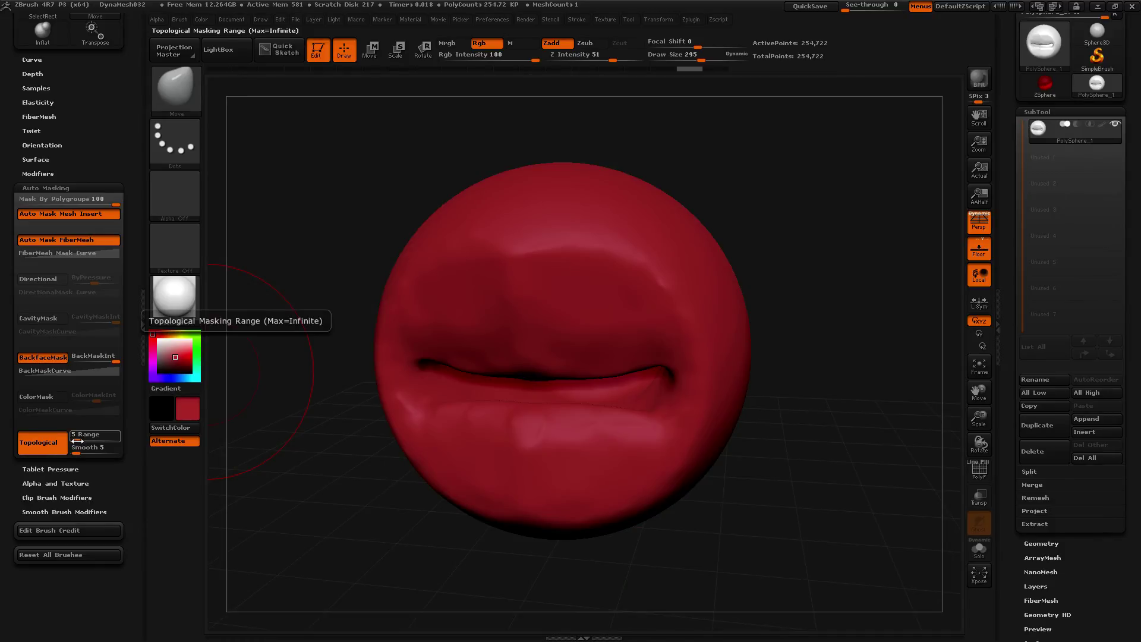
Examine the Range and Smooth settings of Topological masking in the brush's Auto Masking options
key("ctrl")
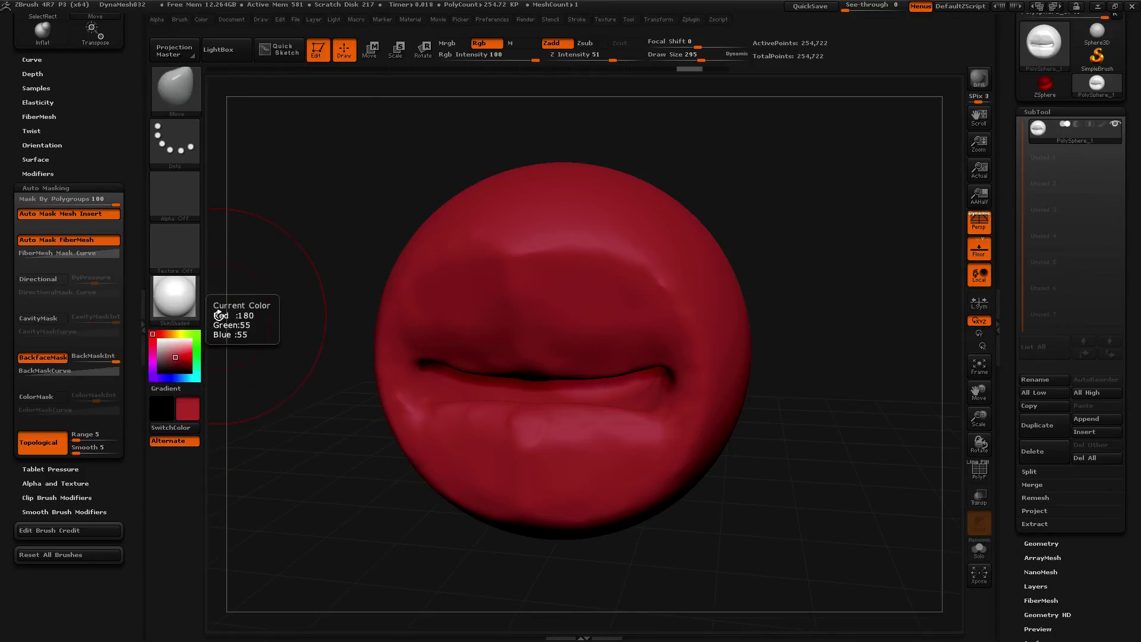
left_click(177, 21)
left_click_drag(271, 383, 271, 215)
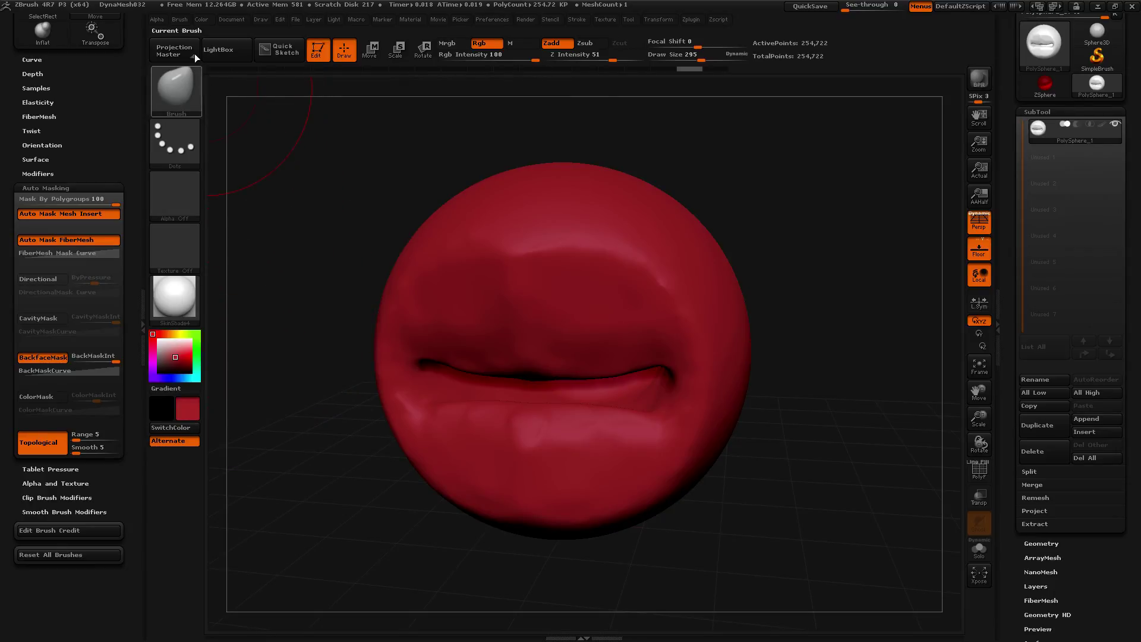
left_click(185, 20)
left_click_drag(262, 357, 265, 251)
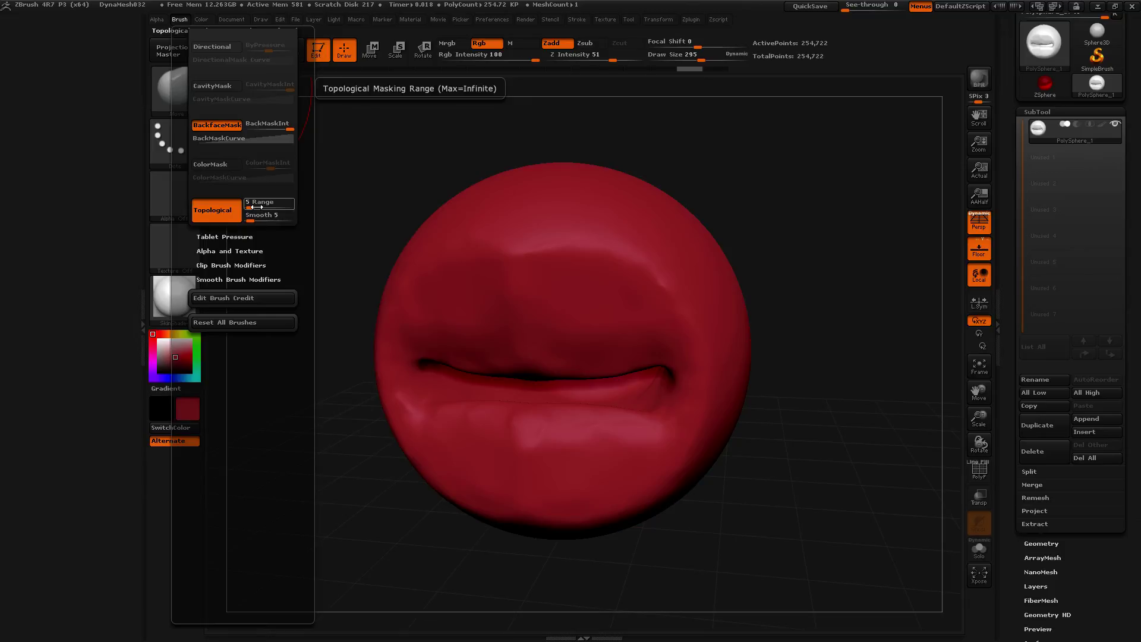
key("ctrl")
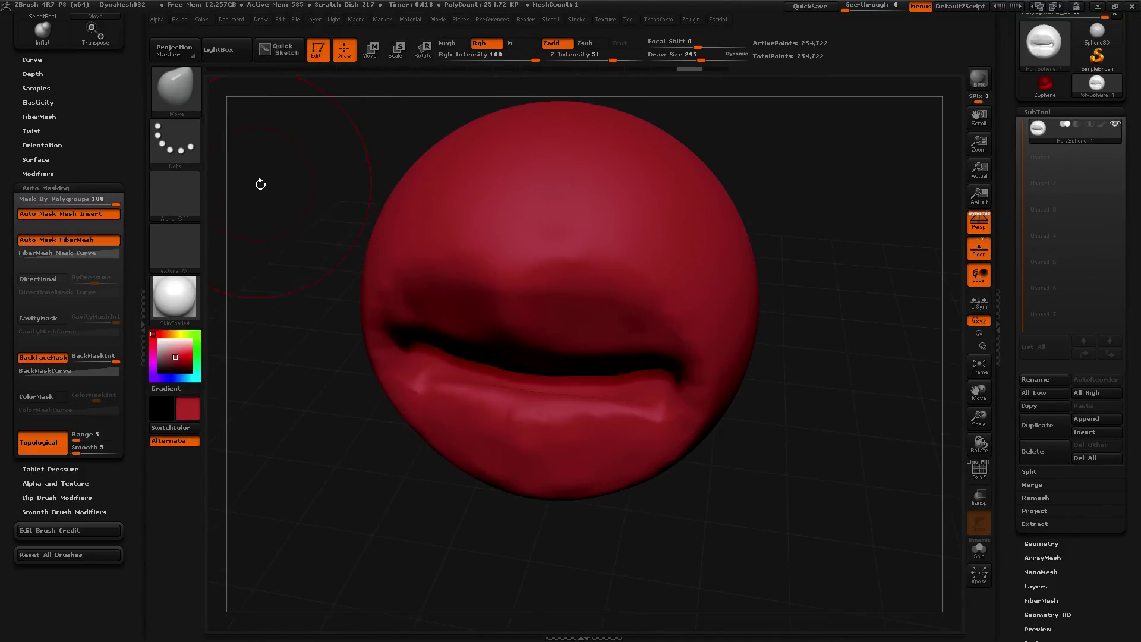
left_click_drag(257, 184, 299, 354, "alt")
left_click(182, 18)
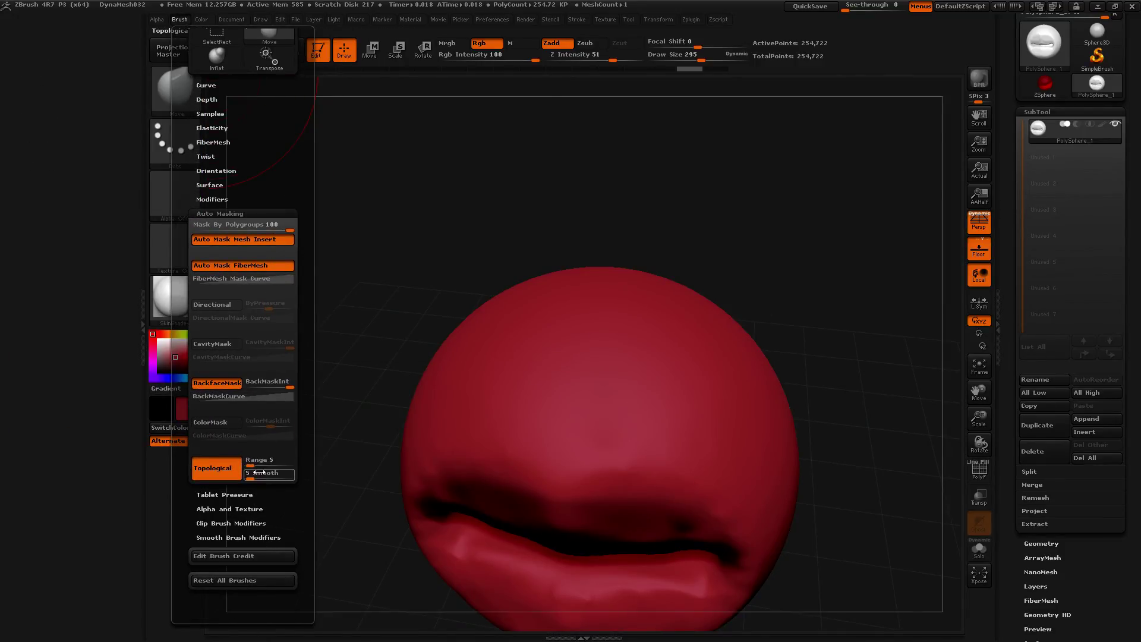
Set the Topological masking Range to 100 and test pulling the lips with the Move brush, undoing the test pulls
key("ctrl")
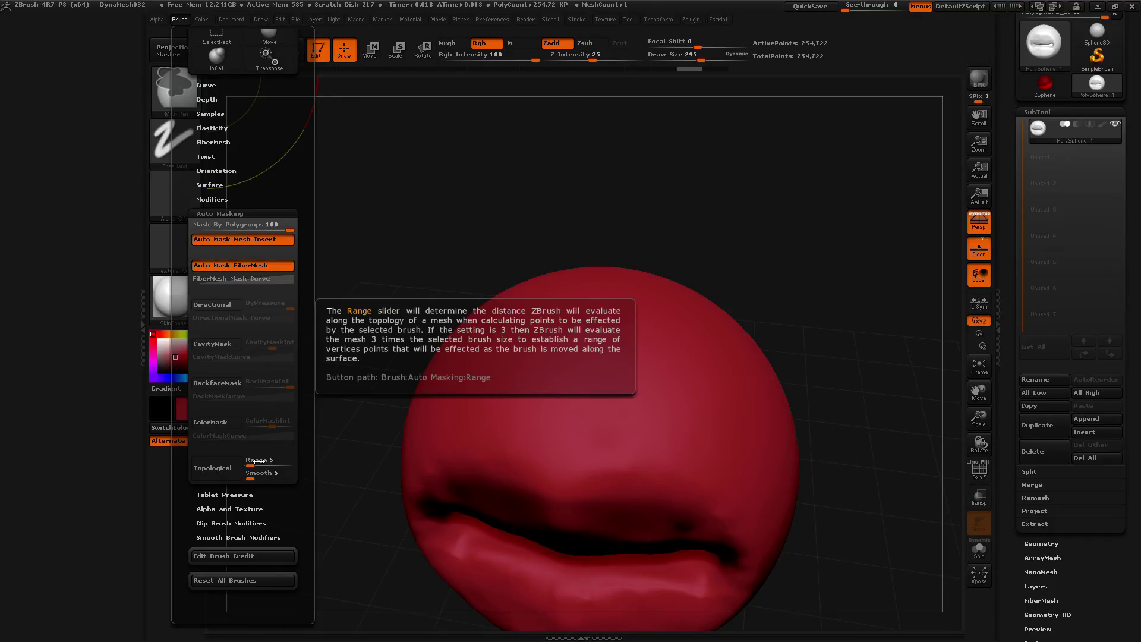
left_click_drag(257, 461, 315, 457)
left_click_drag(376, 476, 376, 315, "alt")
key("ctrl+z")
right_click_drag(357, 380, 358, 437, "ctrl")
mouse_move(561, 390)
left_mouse_down()
mouse_move(565, 435)
mouse_move(722, 308)
mouse_move(752, 173)
mouse_move(618, 410)
mouse_move(591, 407)
left_mouse_up()
key("ctrl+z")
key("ctrl+z")
key("ctrl+z")
key("ctrl+z")
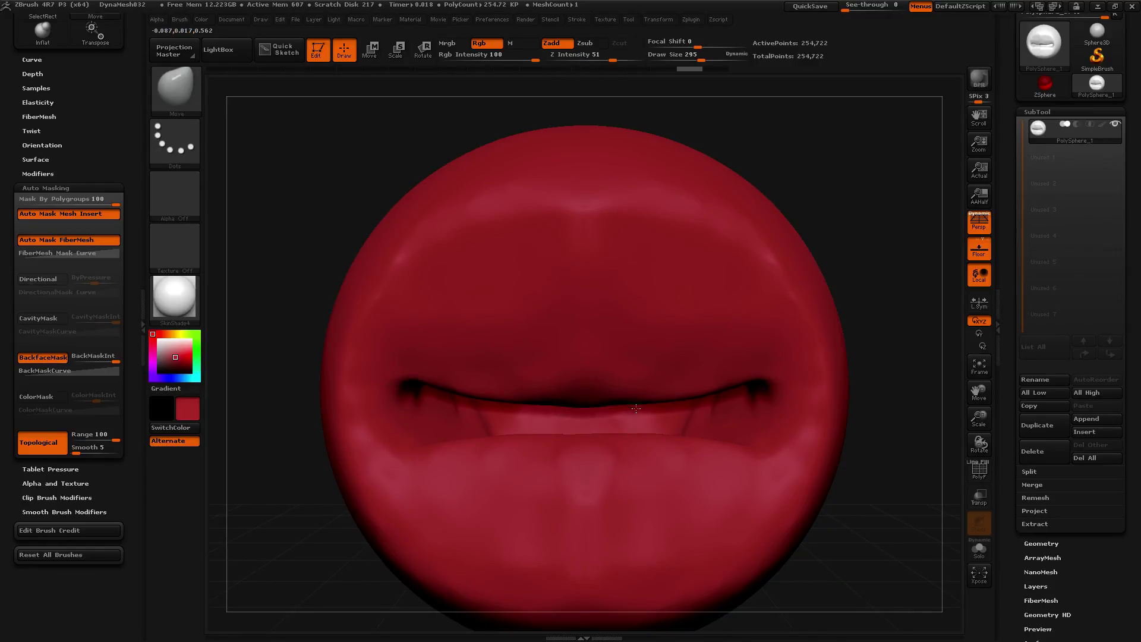
mouse_move(717, 455)
left_mouse_down()
mouse_move(672, 469)
mouse_move(672, 422)
mouse_move(642, 333)
mouse_move(676, 213)
mouse_move(669, 379)
mouse_move(615, 393)
left_mouse_up()
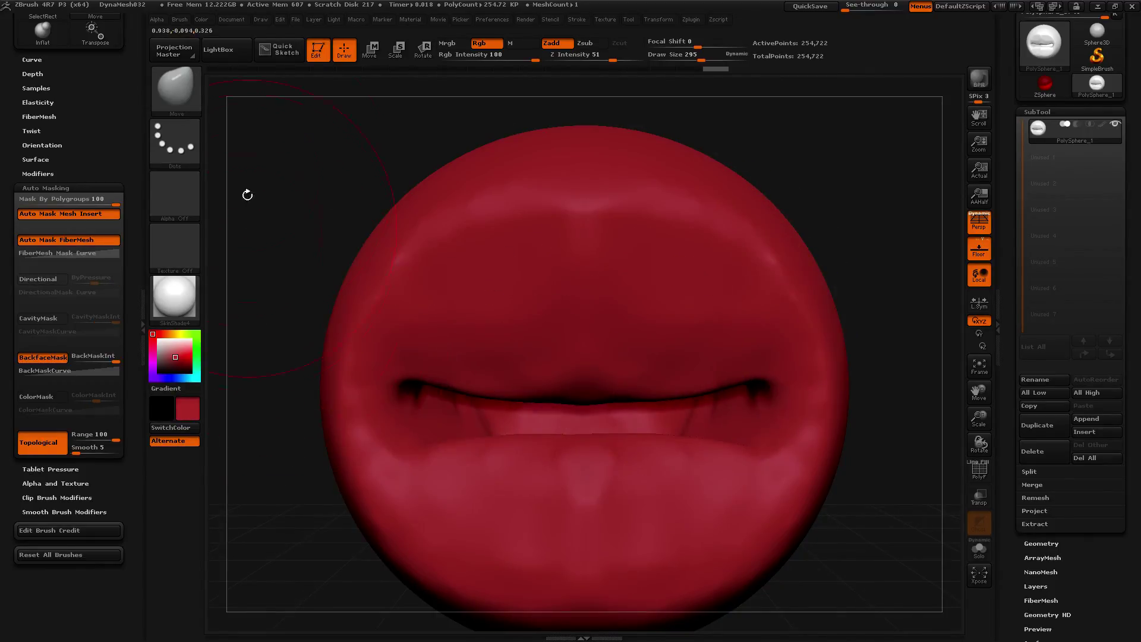
Lower the Topological masking Range to 0.1 and try pulling the upper lip down with the Move brush
left_click(178, 19)
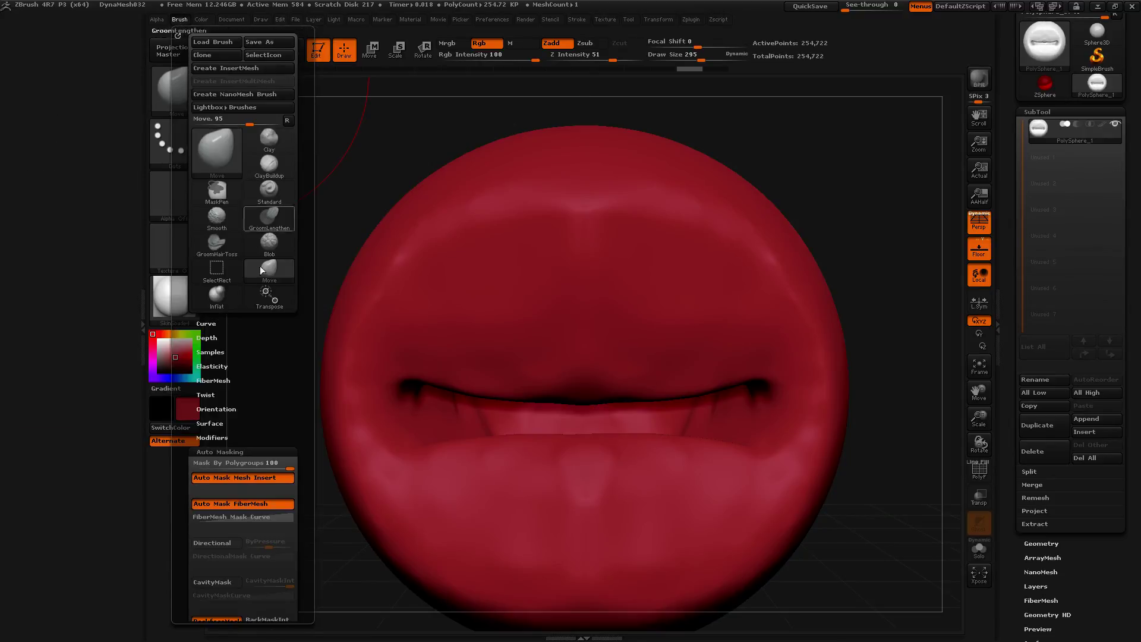
scroll(271, 427, "down", 5)
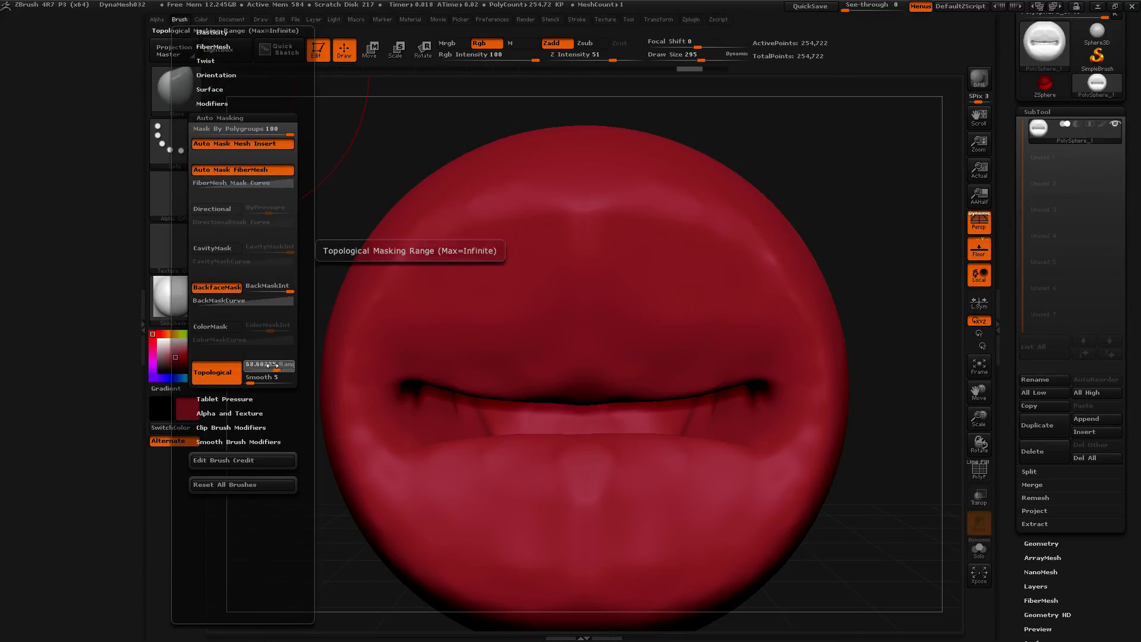
mouse_move(566, 384)
left_mouse_down()
mouse_move(590, 499)
mouse_move(586, 375)
mouse_move(591, 490)
mouse_move(600, 387)
mouse_move(613, 385)
mouse_move(598, 475)
mouse_move(606, 389)
mouse_move(595, 481)
mouse_move(573, 529)
left_mouse_up()
key("ctrl+z")
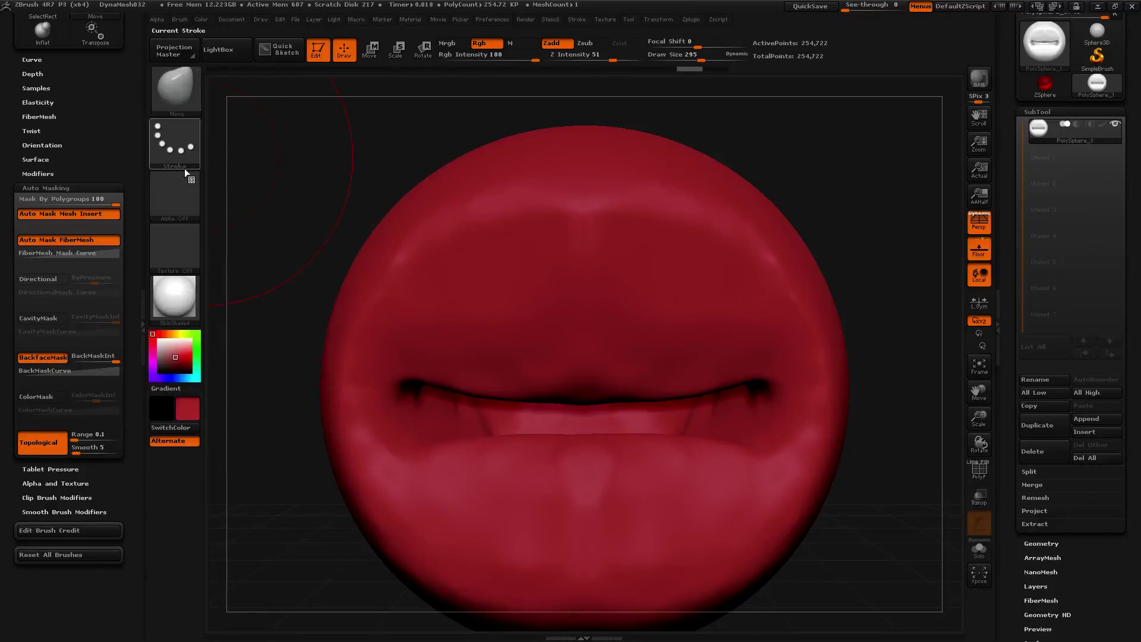
Set the Topological masking Range to about 25.79 and pull the middle of the upper lip down with the Move brush
left_click(85, 438)
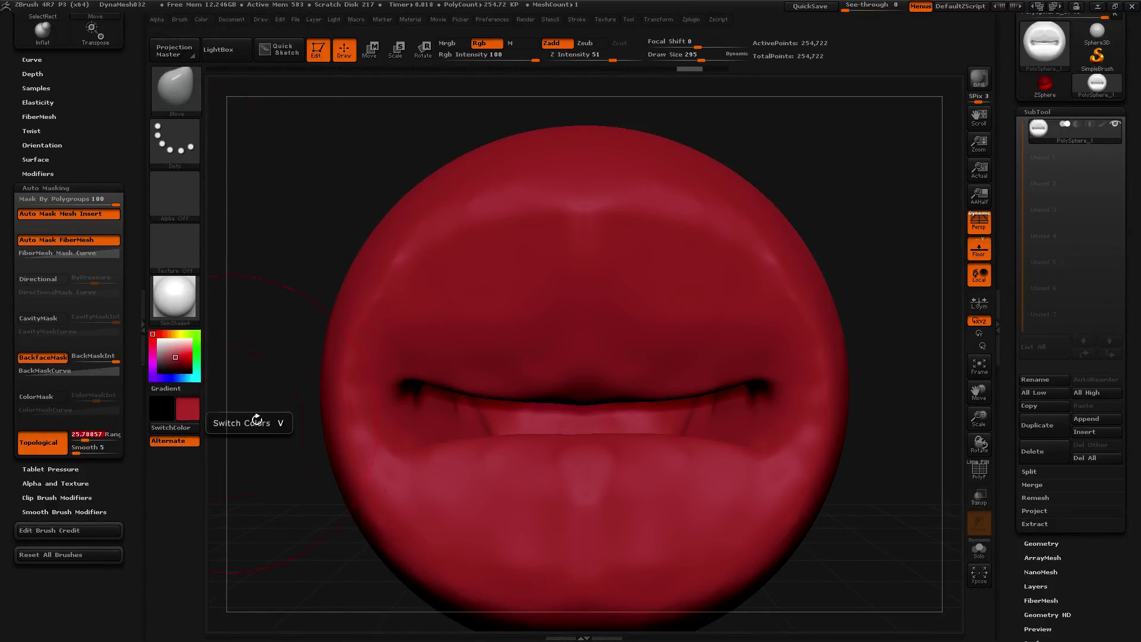
mouse_move(603, 370)
left_mouse_down()
mouse_move(615, 419)
mouse_move(714, 311)
left_mouse_up()
mouse_move(606, 443)
left_mouse_down()
mouse_move(605, 397)
mouse_move(606, 437)
left_mouse_up()
left_click_drag(606, 382, 609, 405)
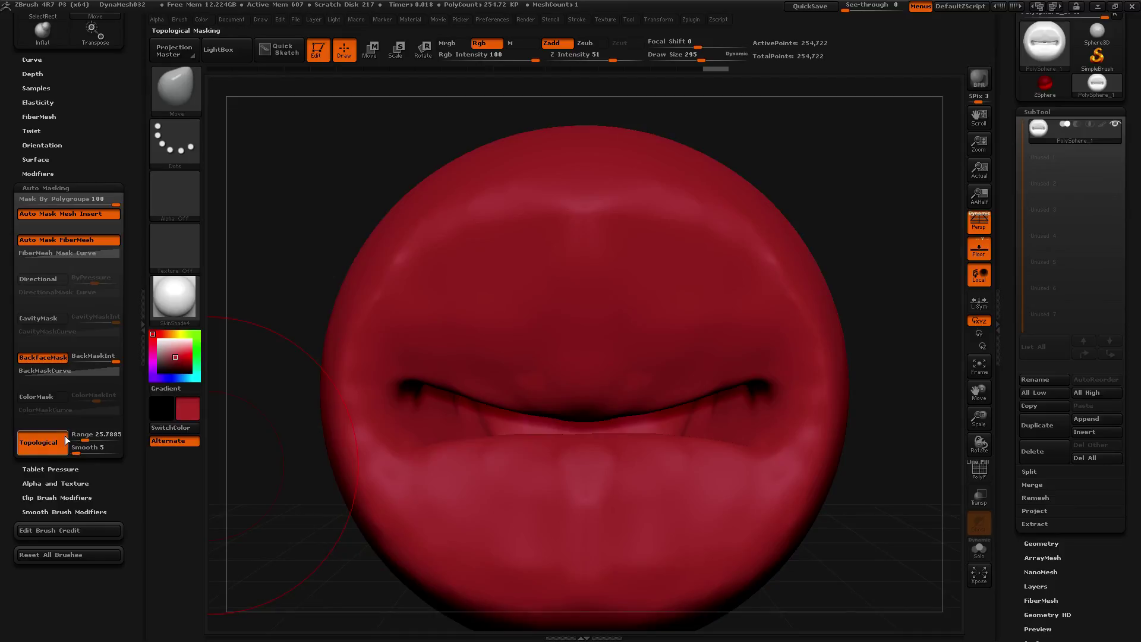
Set the Topological masking Smooth to 100, test moving the lips with the Move brush, and undo the moves
left_click_drag(77, 452, 126, 455)
mouse_move(617, 445)
left_mouse_down()
mouse_move(632, 352)
mouse_move(693, 431)
mouse_move(662, 367)
mouse_move(678, 390)
left_mouse_up()
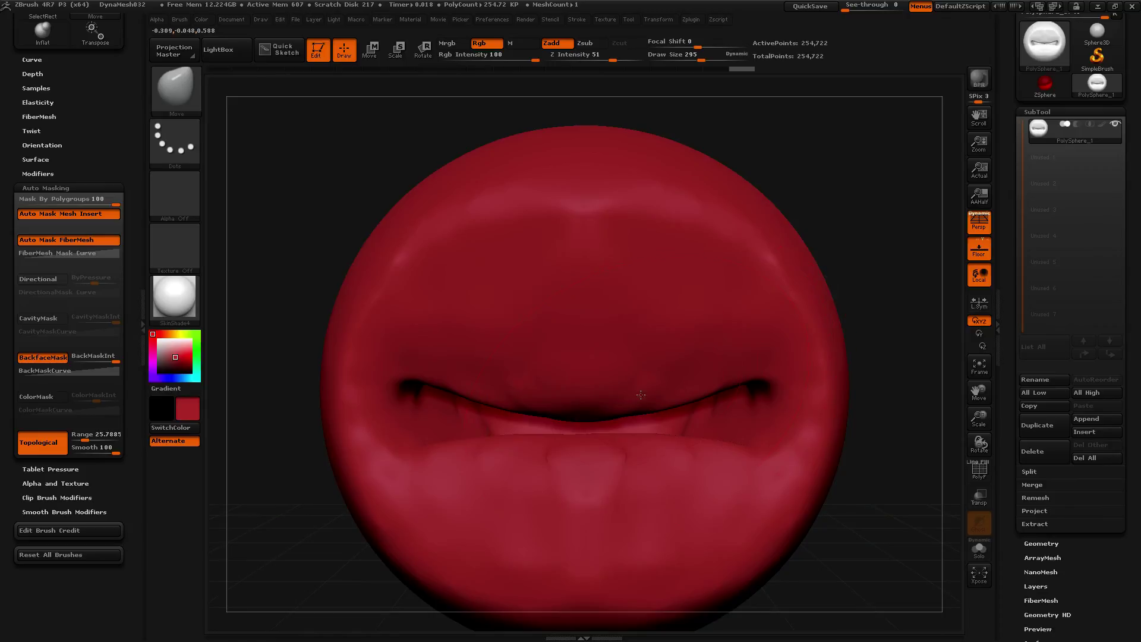
left_click_drag(626, 354, 628, 369)
mouse_move(627, 413)
left_mouse_down()
mouse_move(620, 340)
mouse_move(615, 399)
mouse_move(613, 350)
left_mouse_up()
left_click_drag(893, 322, 825, 338)
key("ctrl+z")
key("ctrl+z")
key("ctrl+z")
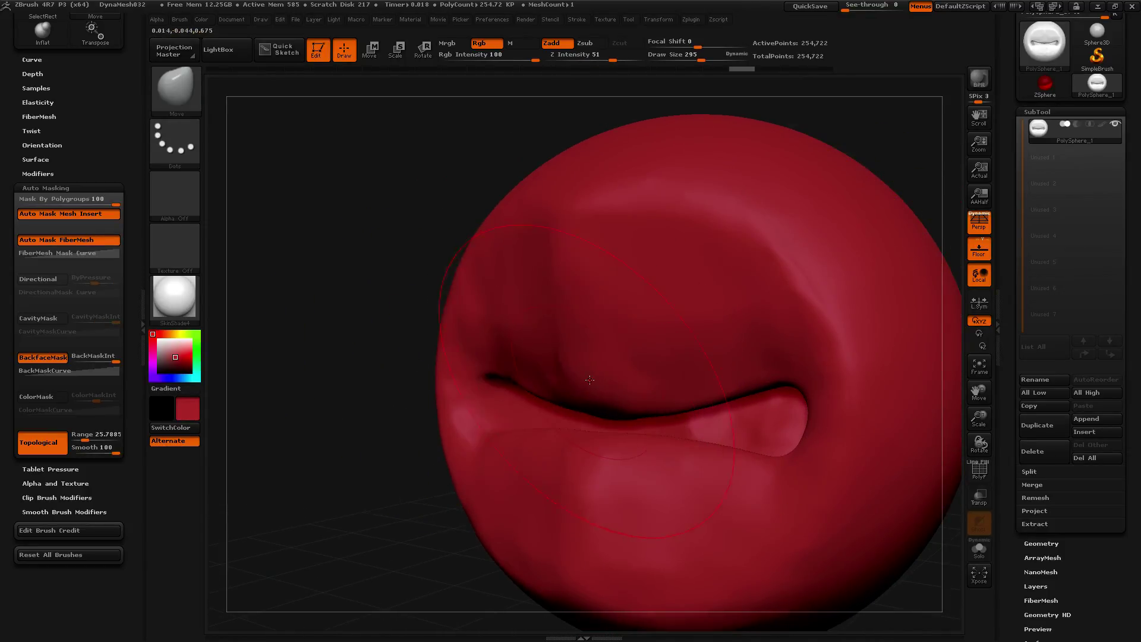
left_click_drag(601, 389, 608, 330)
mouse_move(609, 128)
left_mouse_down()
mouse_move(630, 298)
mouse_move(653, 338)
left_mouse_up()
key("ctrl+z")
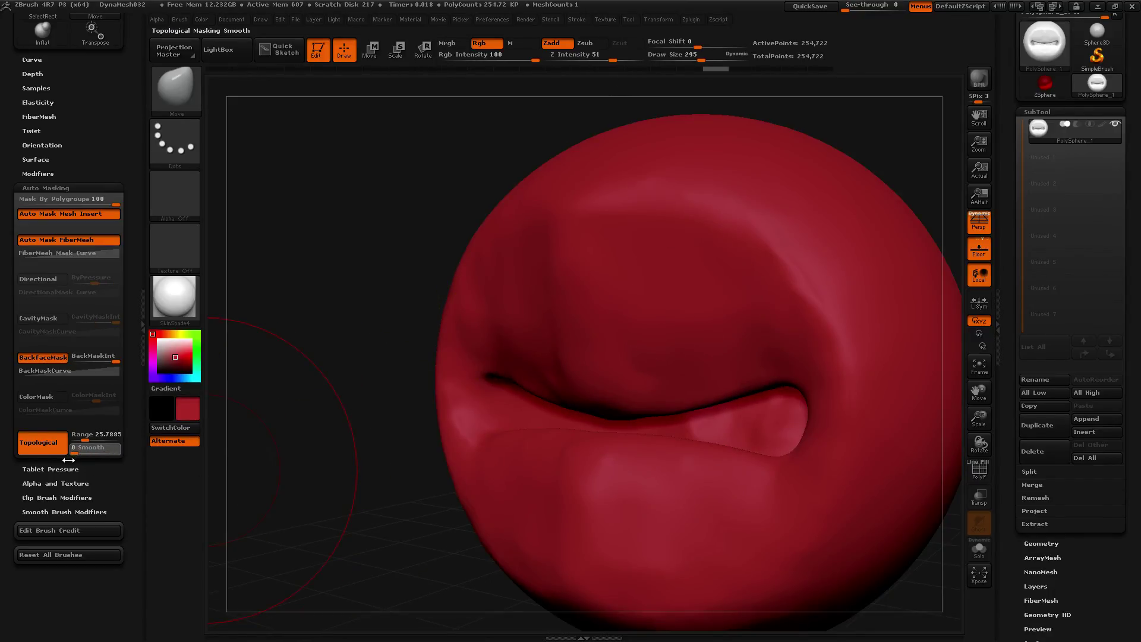
Set the Topological masking Smooth to 0 and try moving the lower lip with the Move brush
mouse_move(612, 440)
left_mouse_down()
mouse_move(621, 310)
mouse_move(611, 523)
left_mouse_up()
left_click_drag(604, 447, 390, 443)
left_click_drag(291, 441, 220, 442)
key("ctrl+z")
left_click_drag(378, 451, 461, 457)
key("ctrl+z")
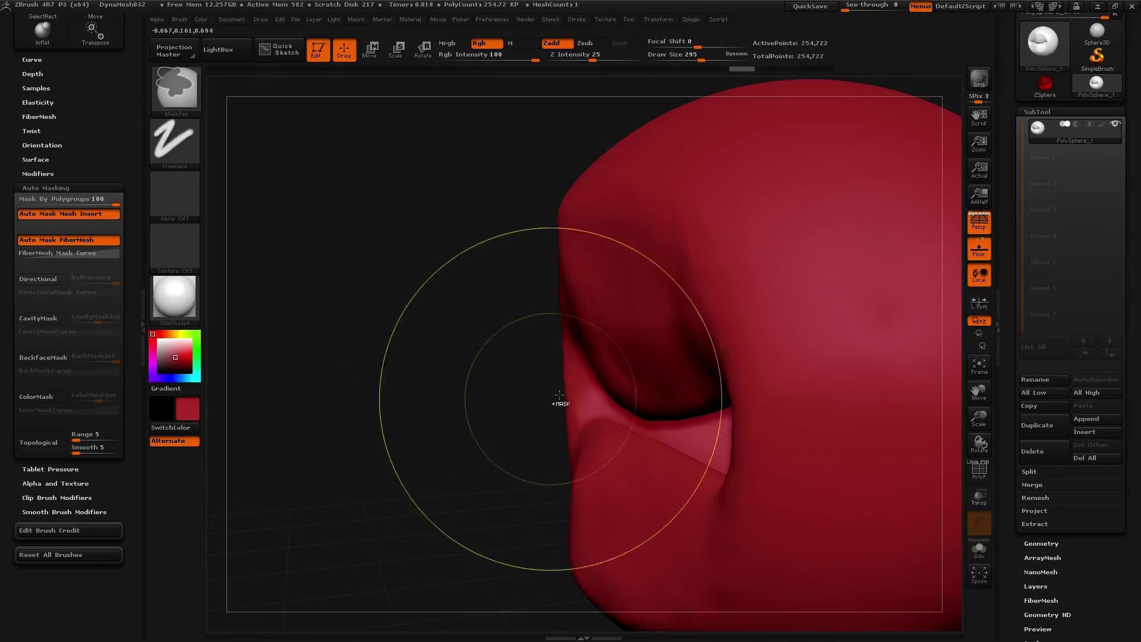
Try pulling both lips outward in side view with the Move brush, and undo the pulls
mouse_move(616, 375)
left_mouse_down()
mouse_move(558, 377)
mouse_move(519, 397)
left_mouse_up()
left_click_drag(574, 432, 538, 436)
key("ctrl+z")
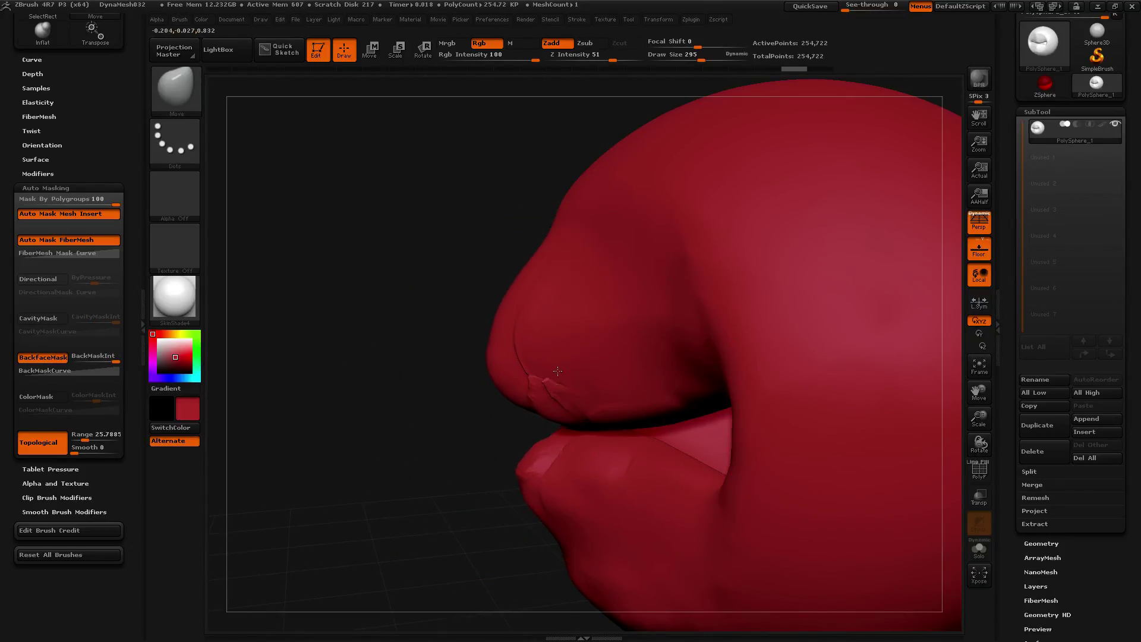
key("ctrl+z")
key("ctrl+z")
key("ctrl+z")
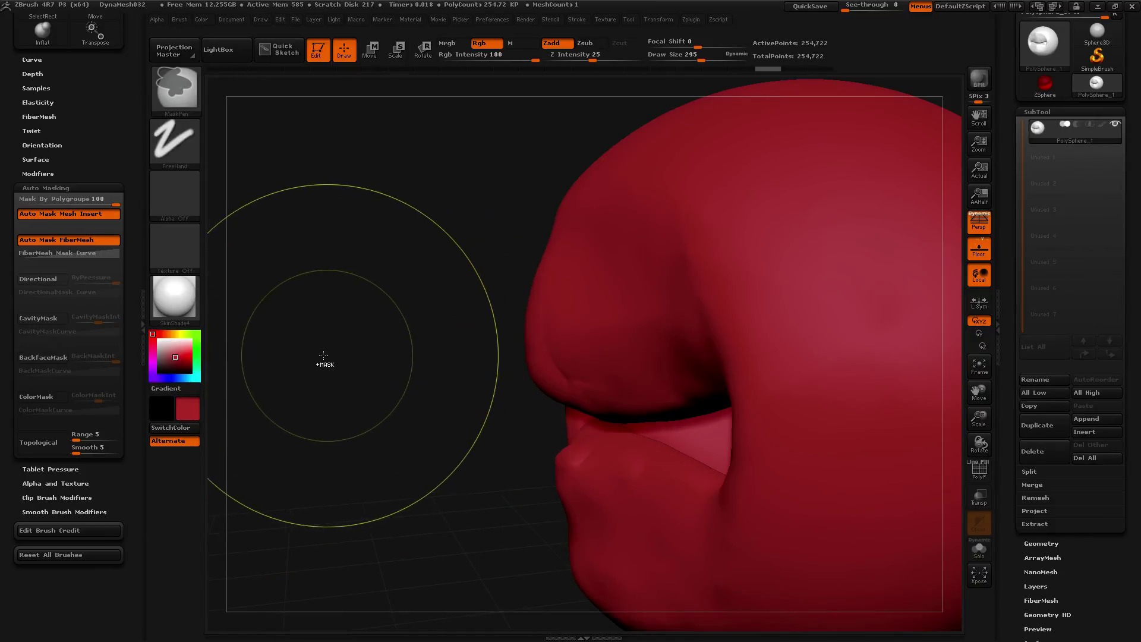
Set the Topological masking Smooth to 100 and pull both lips outward into pointed shapes with the Move brush
left_click_drag(119, 446, 131, 445)
key("ctrl+shift+z")
key("ctrl+shift+z")
key("ctrl+shift+z")
key("ctrl+shift+z")
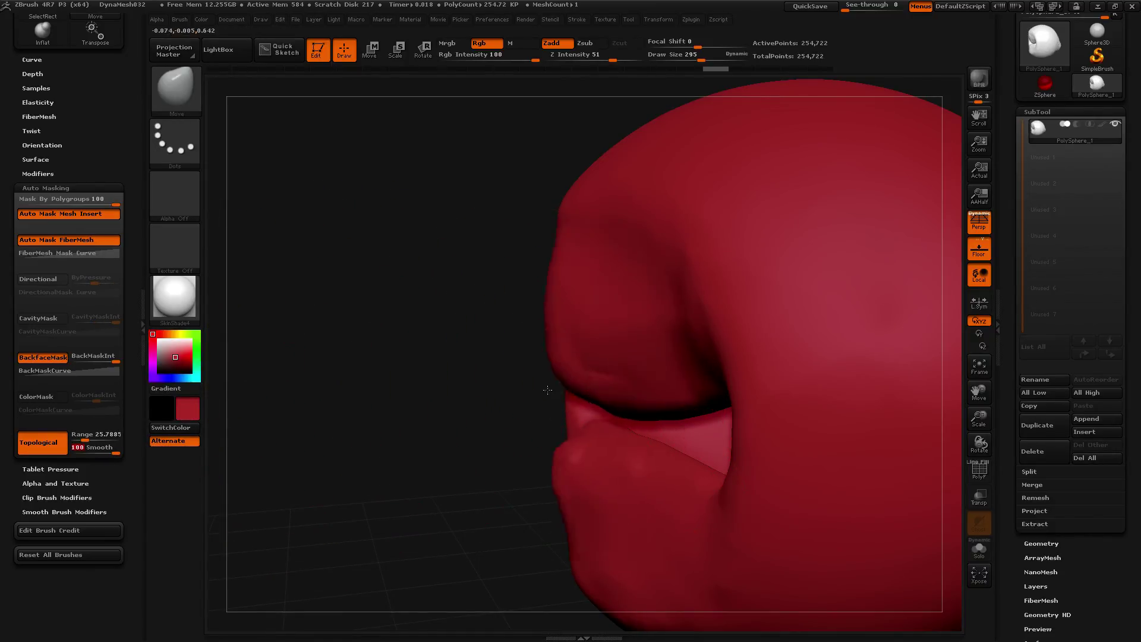
key("ctrl+shift+z")
key("ctrl+shift+z")
key("ctrl+shift+z")
key("ctrl+shift+z")
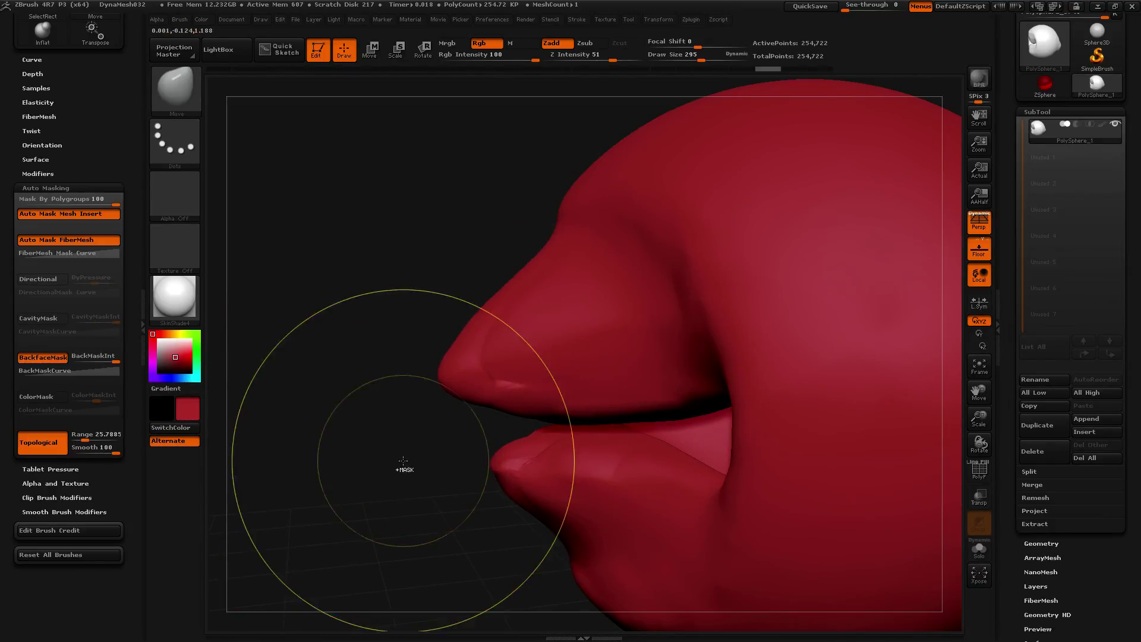
key("ctrl+shift+z")
key("ctrl+z")
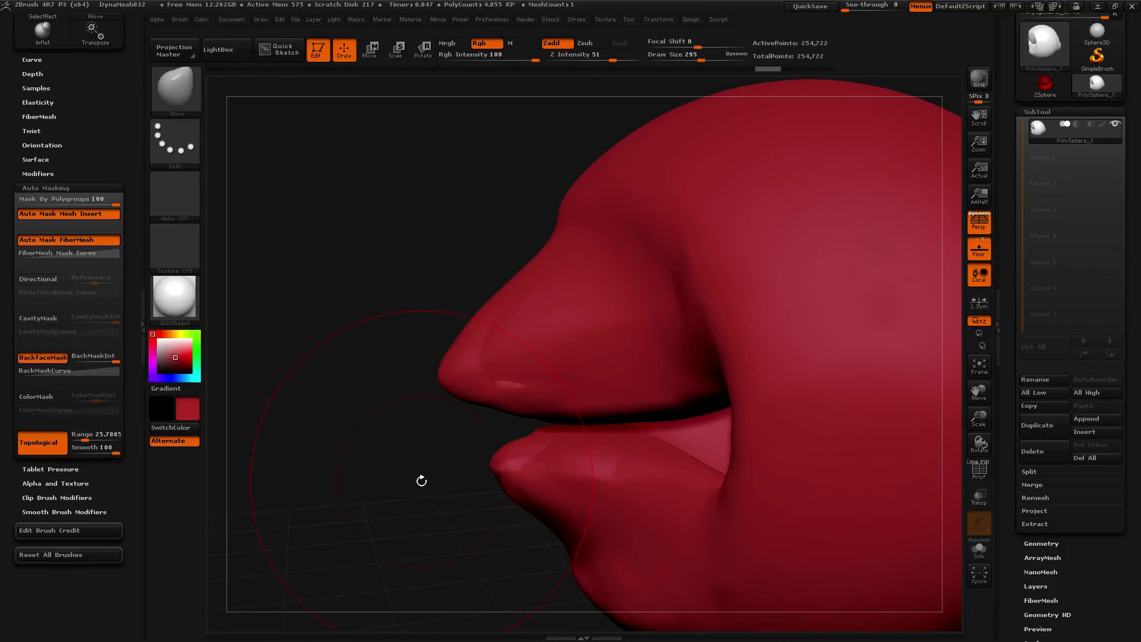
mouse_move(427, 491)
left_mouse_down()
mouse_move(420, 448)
mouse_move(517, 431)
left_mouse_up()
mouse_move(518, 334)
left_mouse_down()
mouse_move(545, 328)
mouse_move(529, 337)
mouse_move(534, 356)
left_mouse_up()
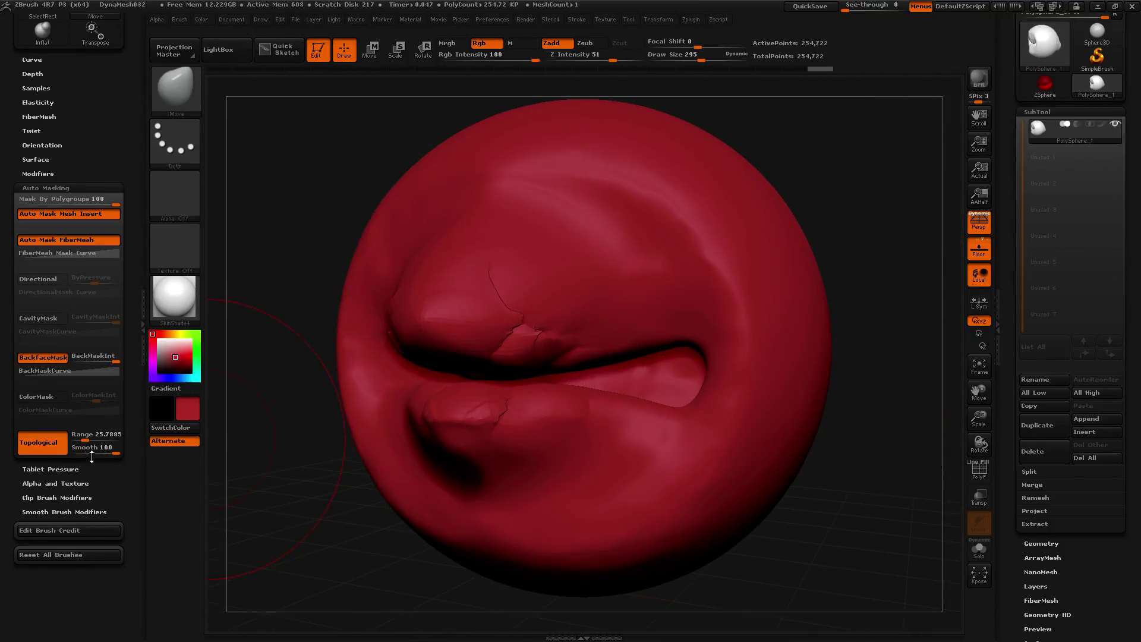